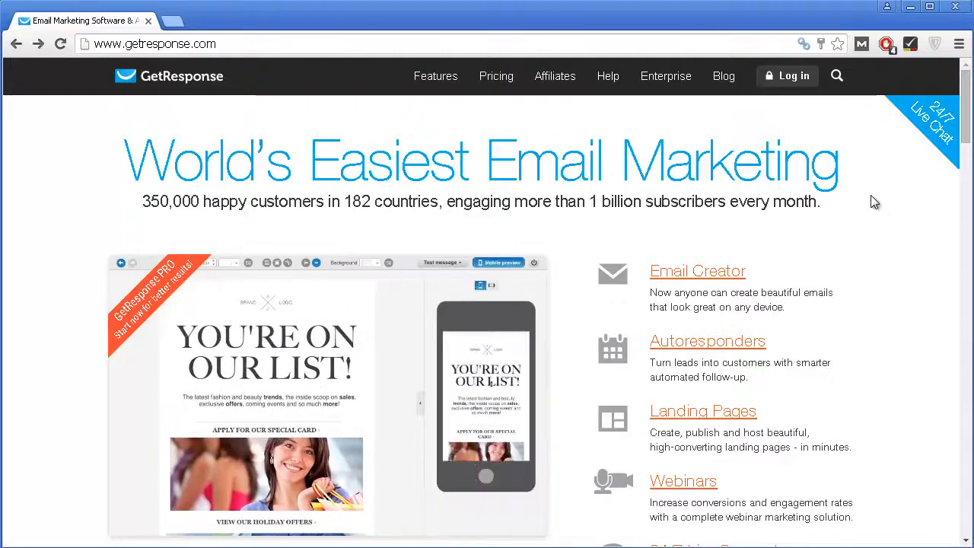
Step: Scroll the getresponse.com homepage and open the 'Try GetResponse - FREE for 30 days' sign-up form
scroll(874, 210, down, 1)
scroll(873, 210, down, 1)
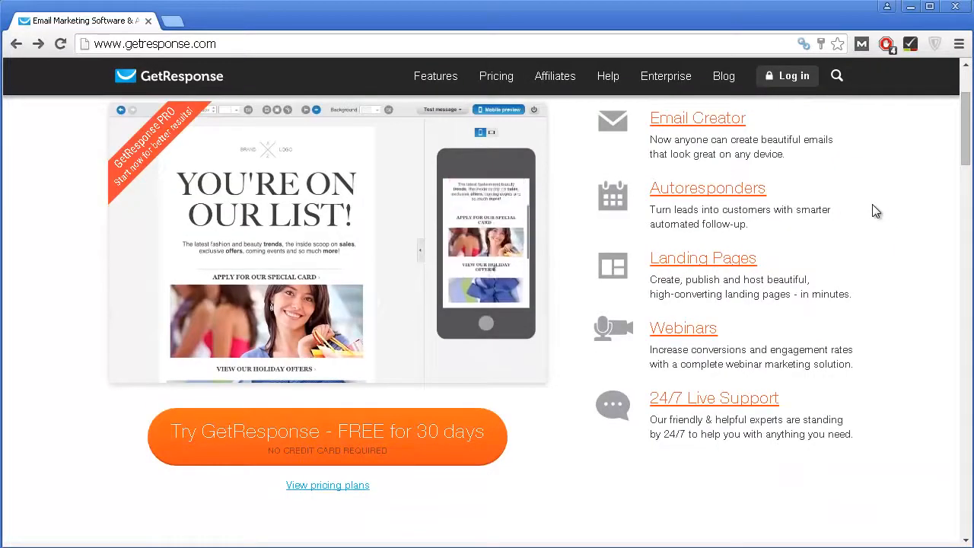
scroll(875, 212, down, 1)
scroll(874, 212, down, 1)
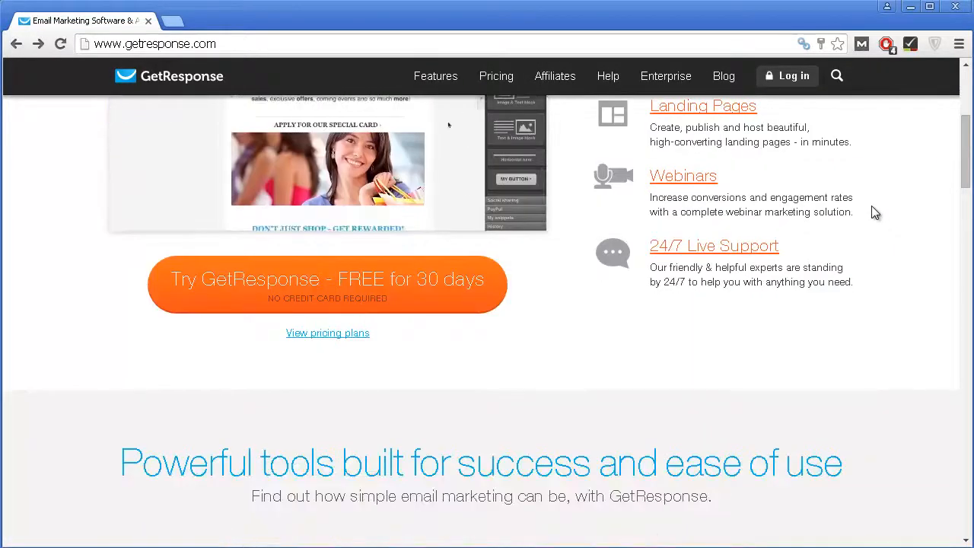
scroll(873, 213, down, 6)
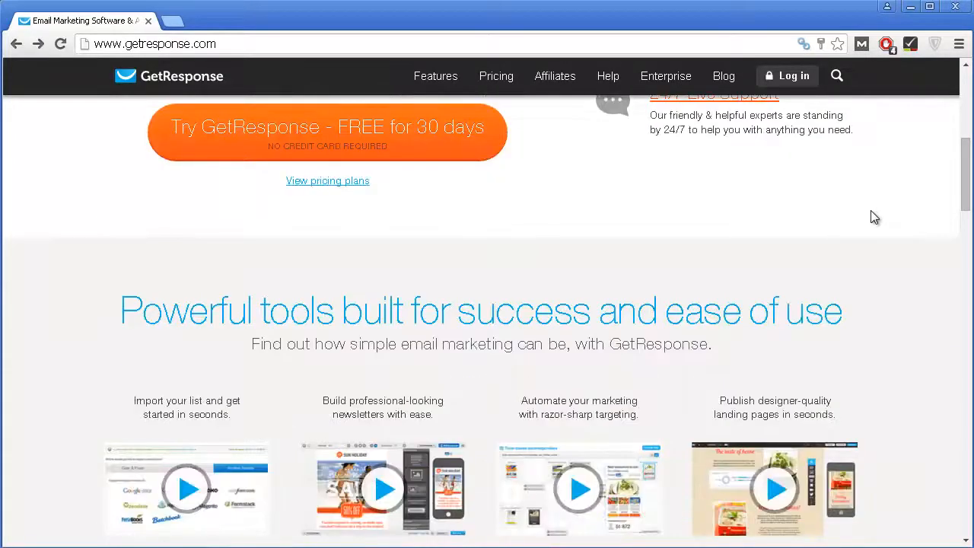
scroll(869, 213, down, 2)
scroll(868, 212, up, 7)
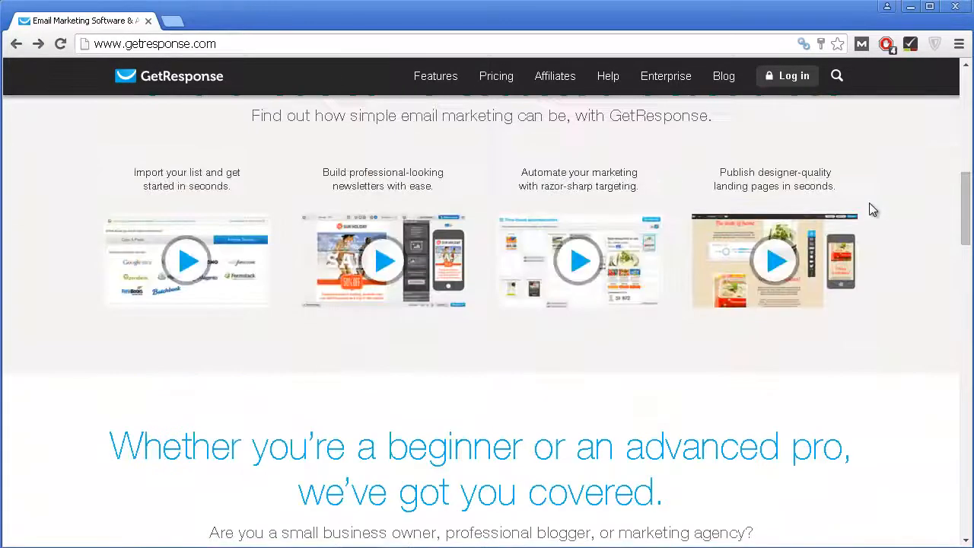
scroll(873, 203, up, 2)
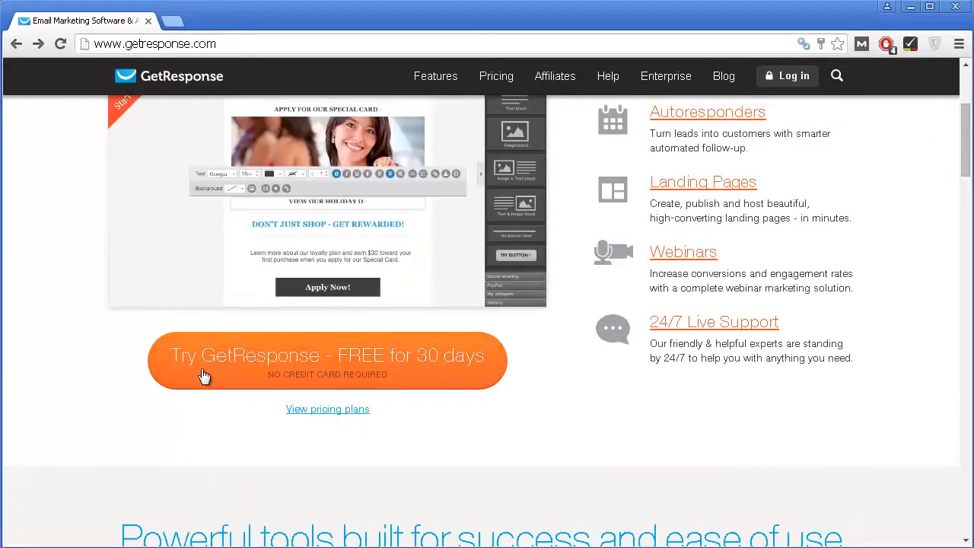
click(452, 365)
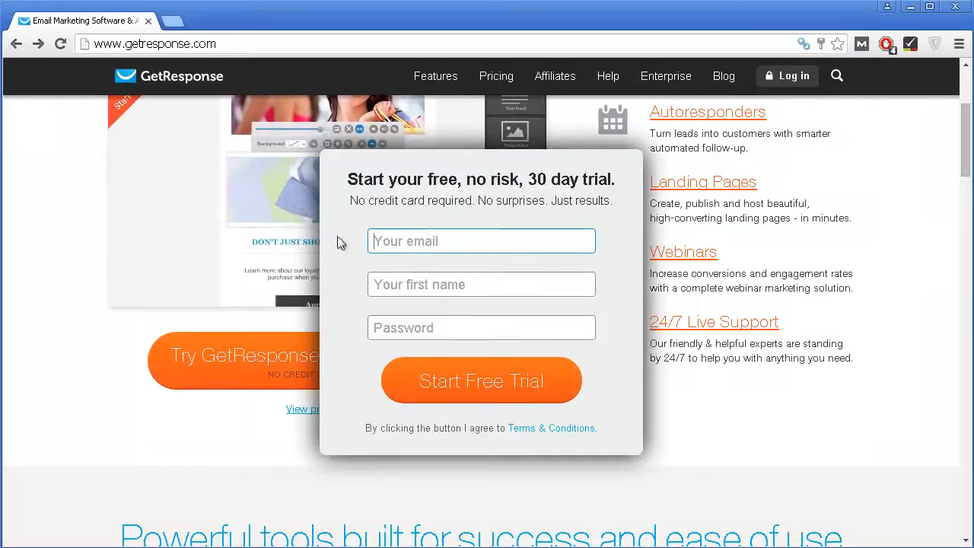
Step: Fill in the trial form's email, first name and password fields to start the free trial
click(407, 278)
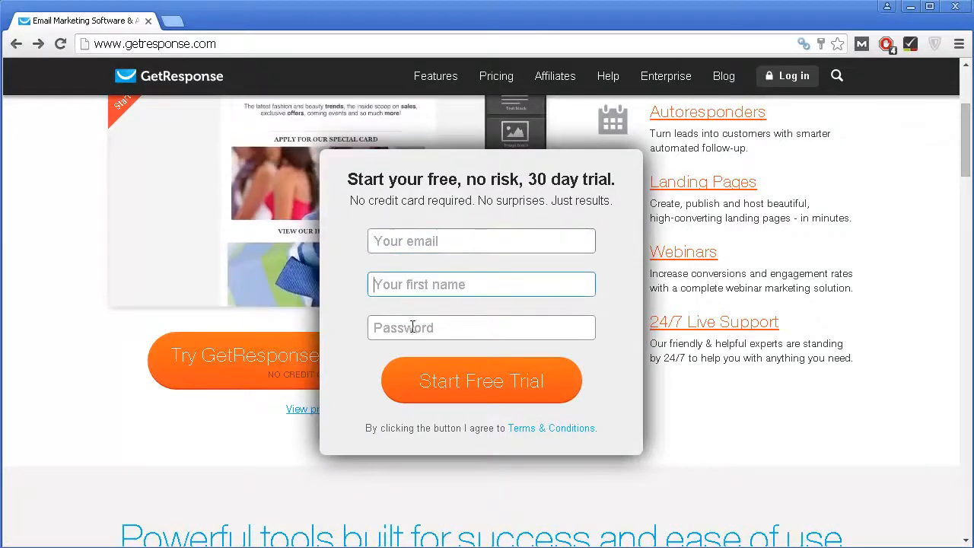
click(411, 328)
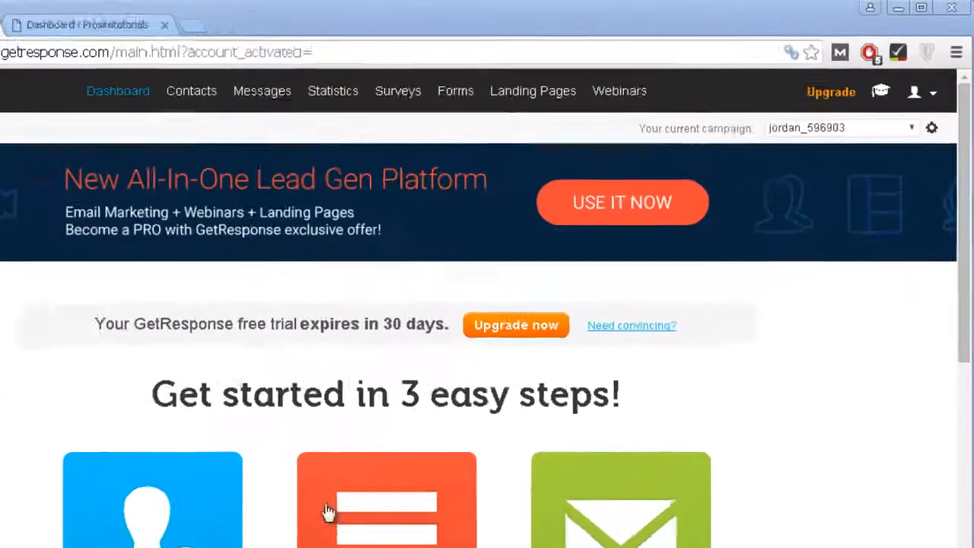
Step: Start GetResponse University from the graduation-cap icon and scroll to the 90-day and 180-day plan cards
click(879, 95)
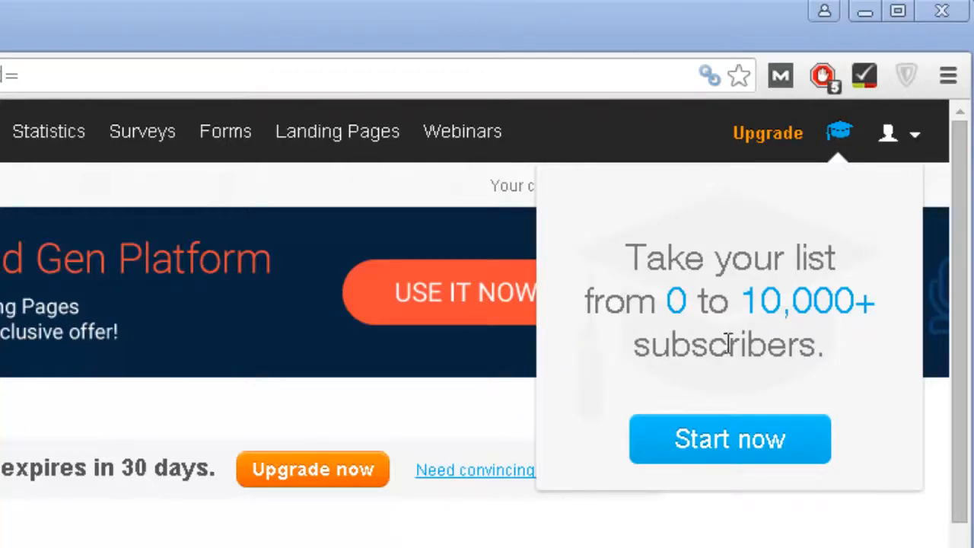
mouse_move(838, 136)
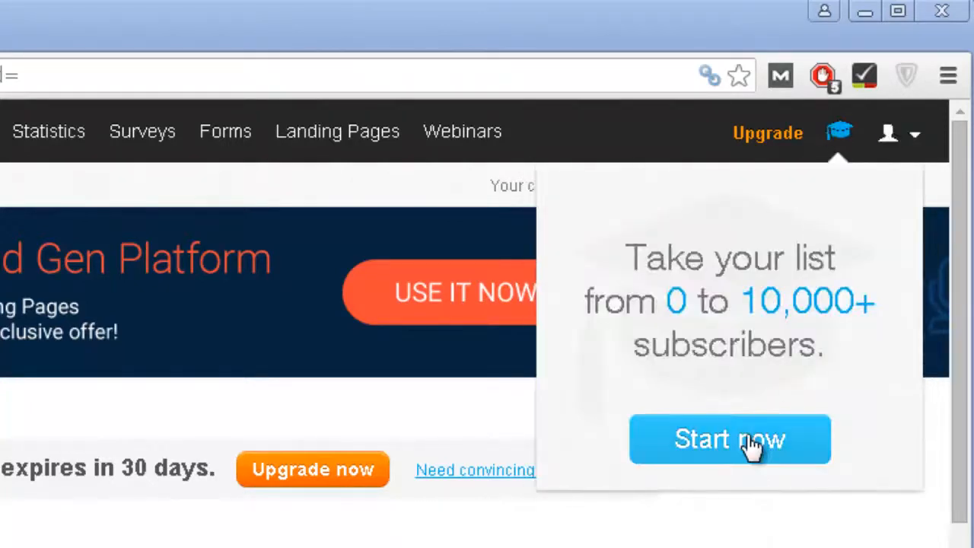
click(705, 445)
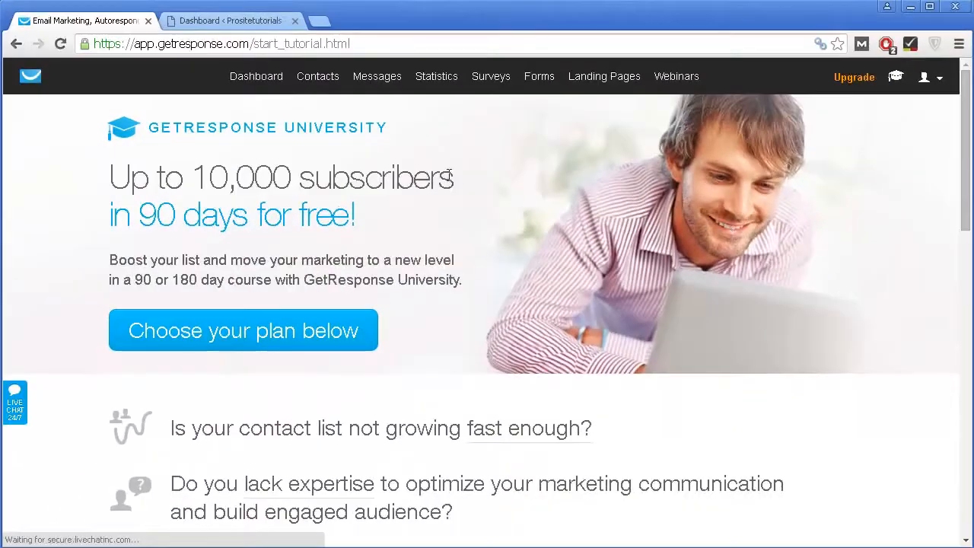
scroll(448, 168, down, 6)
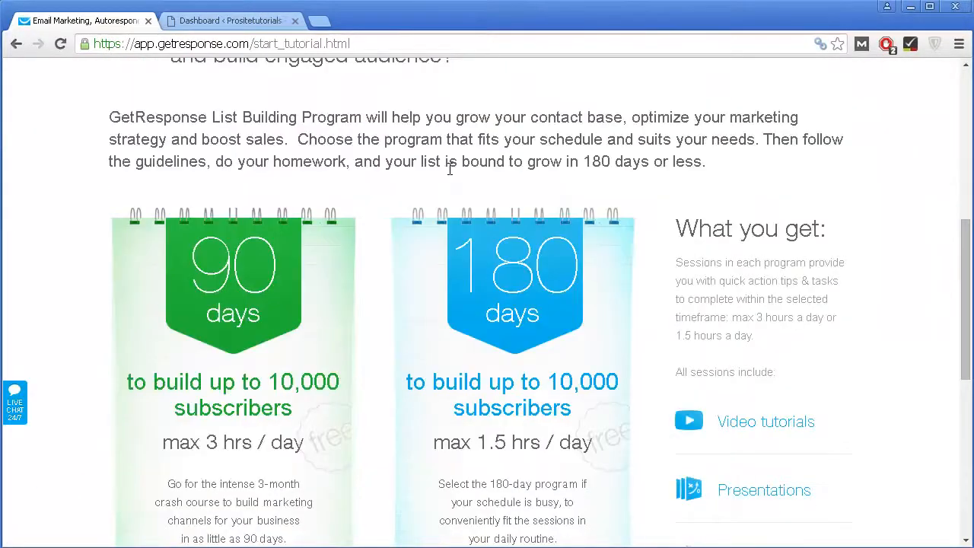
scroll(448, 173, down, 2)
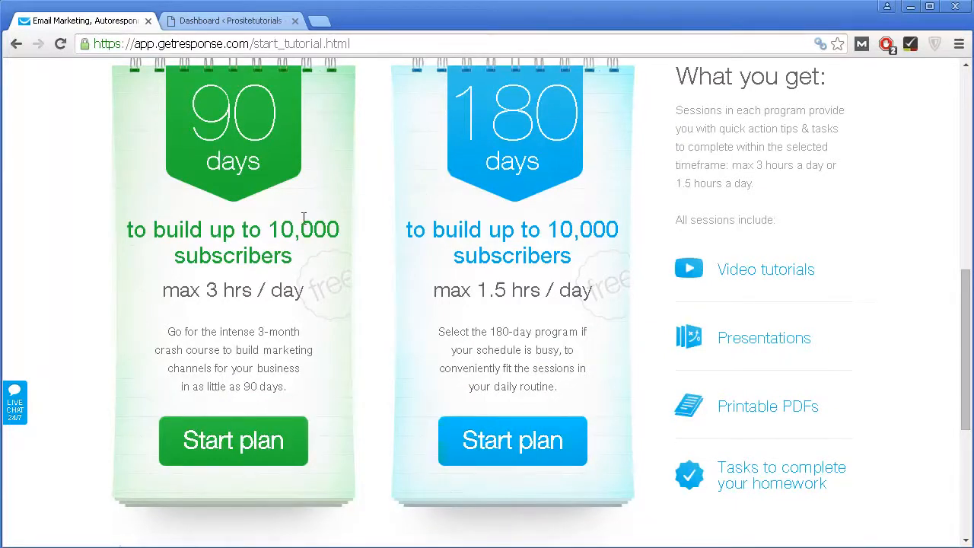
scroll(287, 251, down, 1)
scroll(222, 176, up, 1)
scroll(277, 440, up, 1)
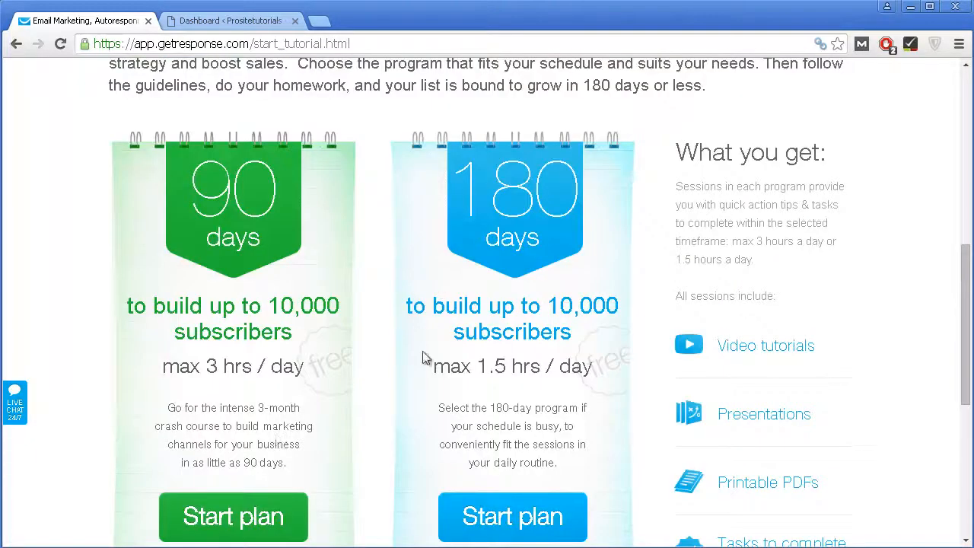
scroll(527, 425, down, 1)
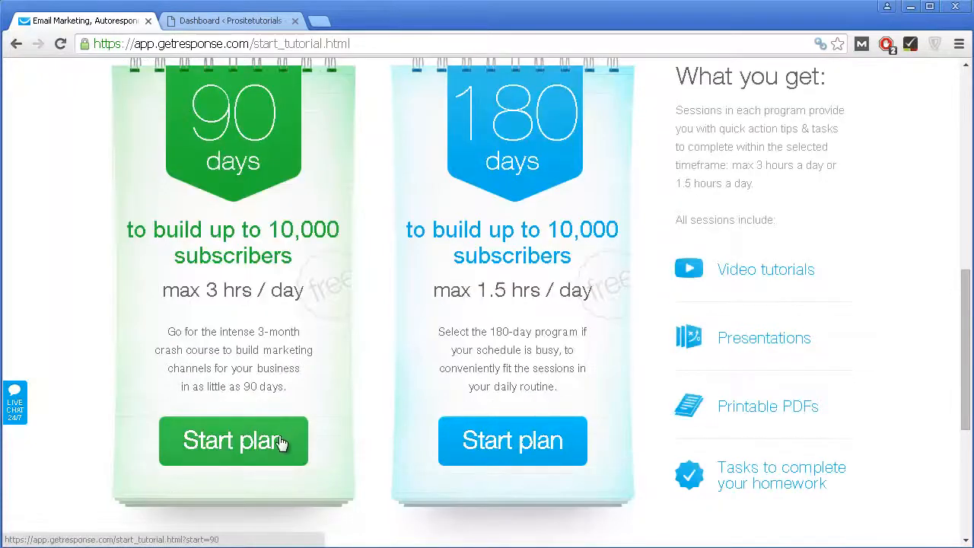
Step: Start the green 90-day list-building plan
click(223, 439)
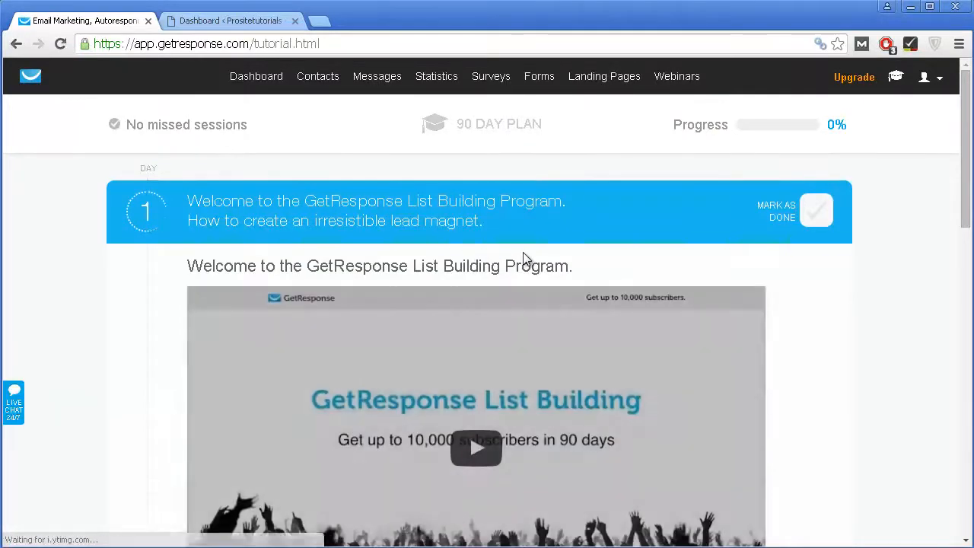
scroll(524, 260, down, 2)
scroll(510, 256, up, 1)
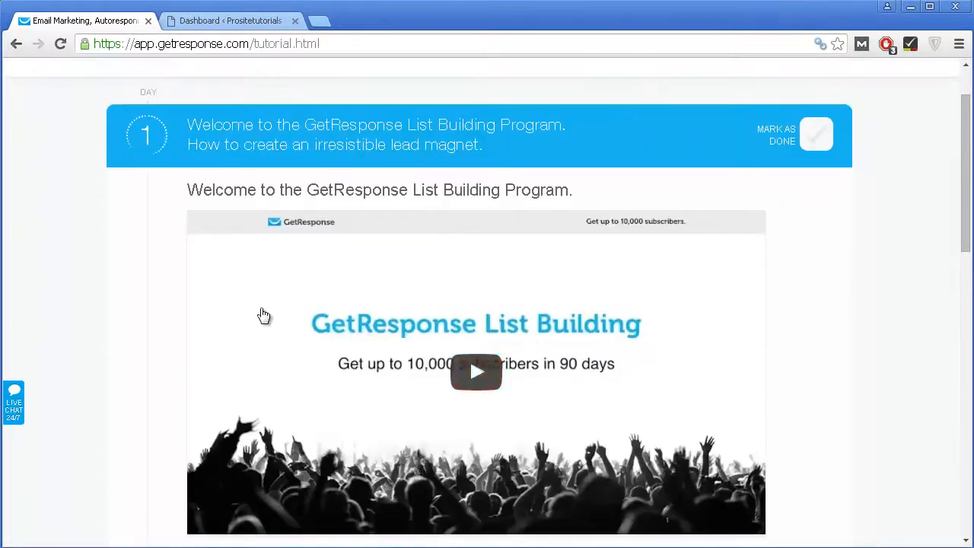
scroll(342, 324, down, 3)
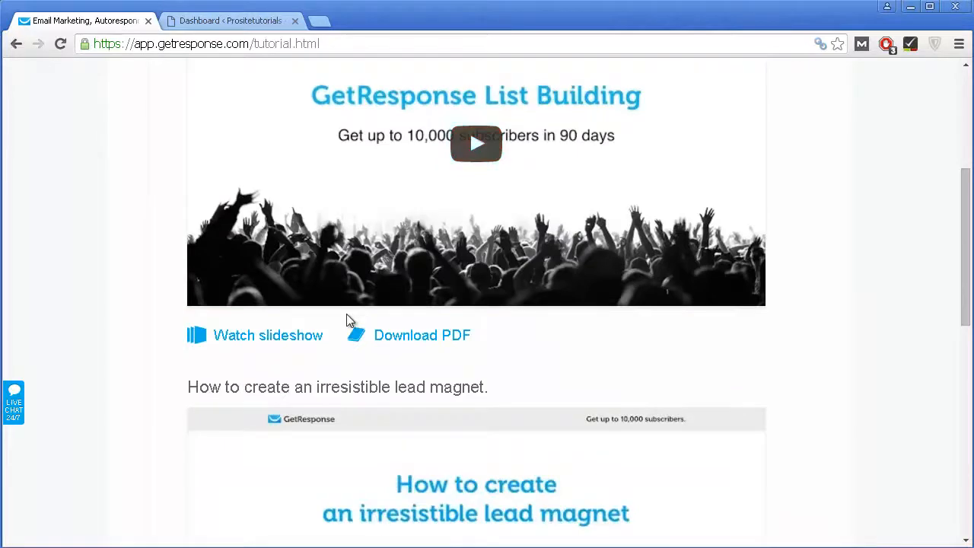
scroll(347, 320, down, 2)
scroll(348, 320, up, 3)
scroll(382, 278, up, 2)
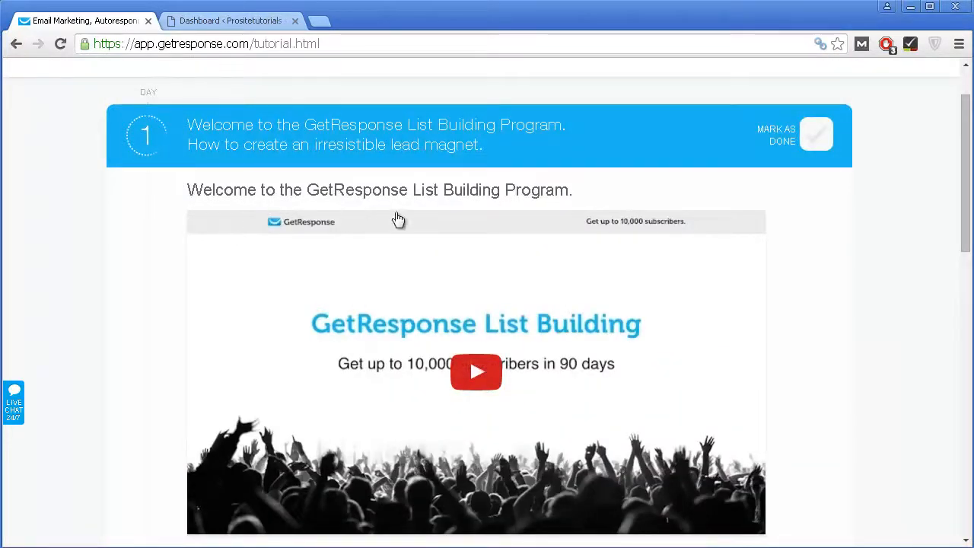
Step: Look through the Day 1 video sessions, then return to the Dashboard
scroll(484, 273, down, 1)
scroll(524, 197, down, 6)
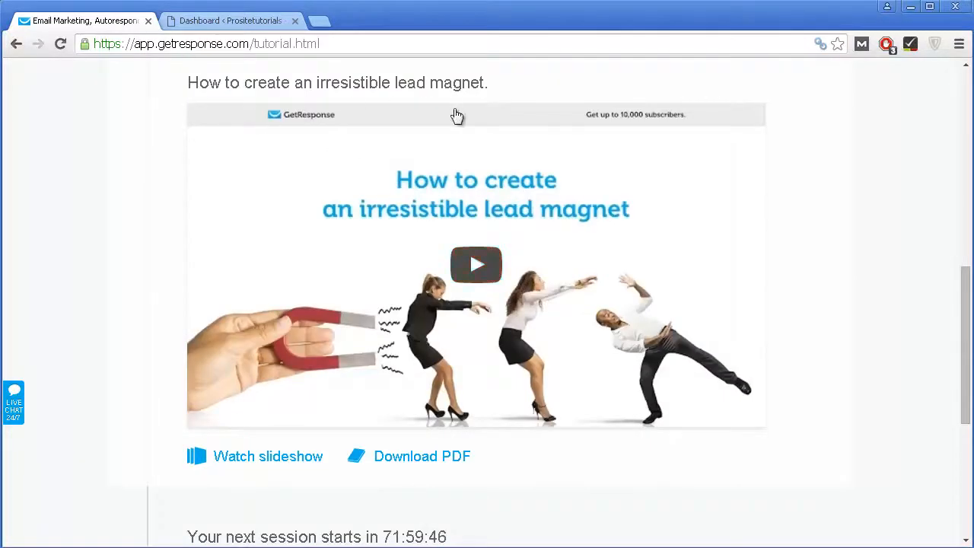
scroll(531, 379, down, 1)
scroll(531, 379, down, 4)
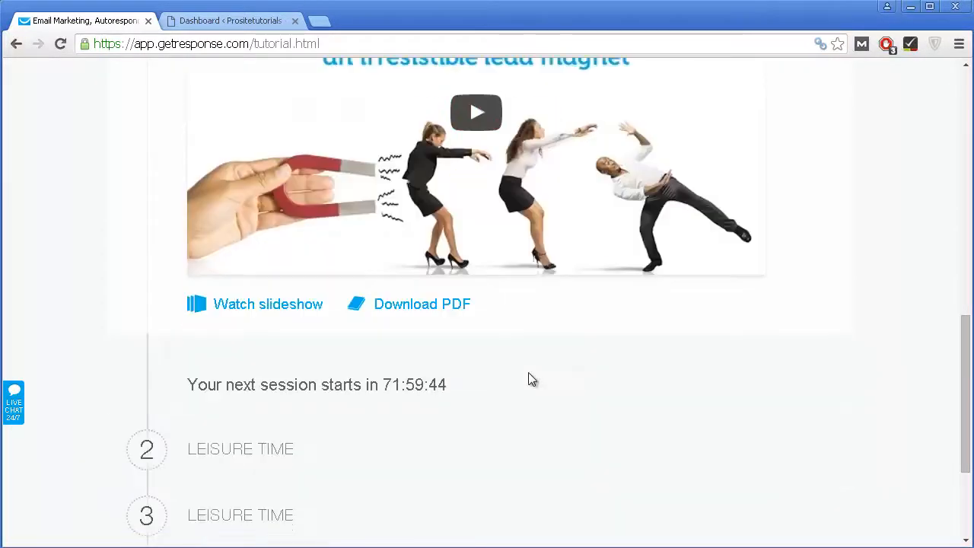
scroll(441, 353, up, 1)
scroll(431, 357, up, 5)
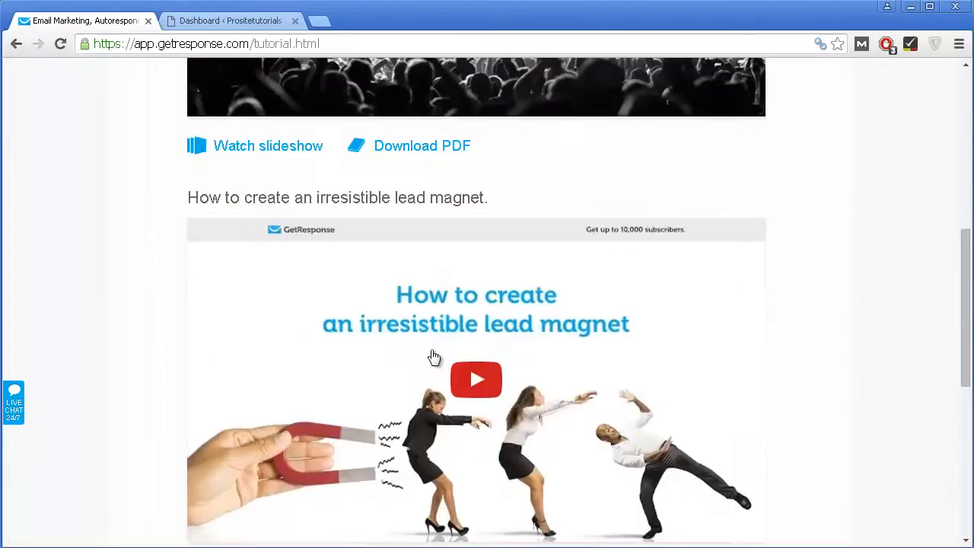
scroll(433, 356, up, 2)
scroll(431, 351, up, 5)
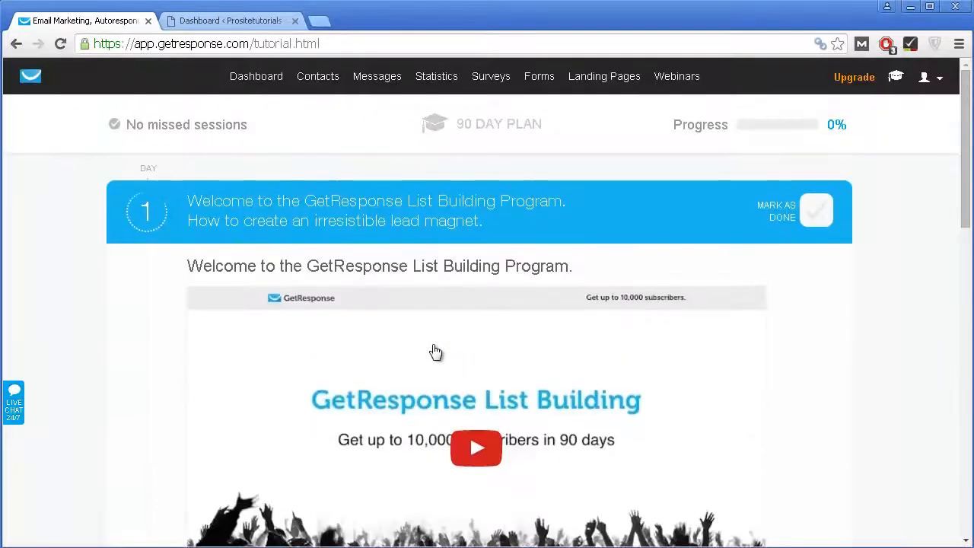
scroll(437, 344, down, 8)
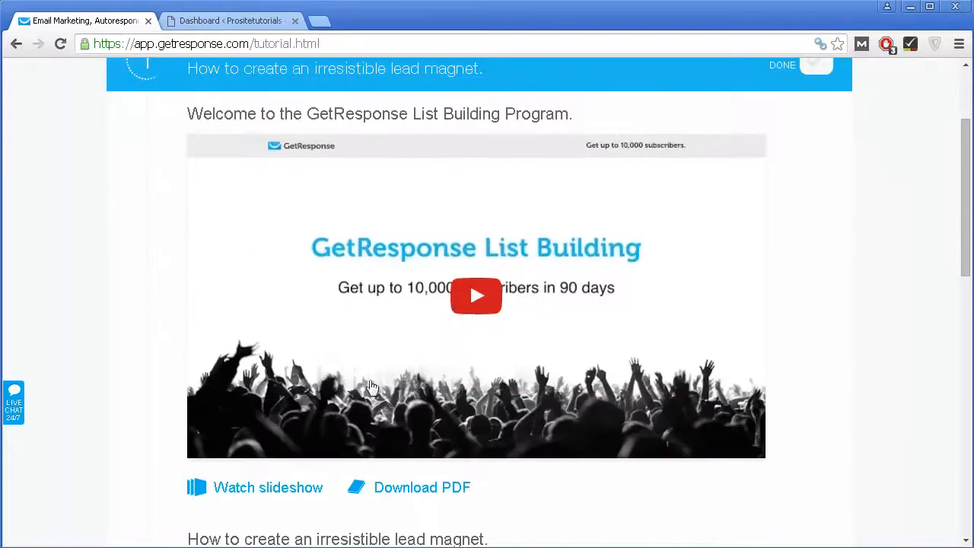
scroll(446, 271, down, 3)
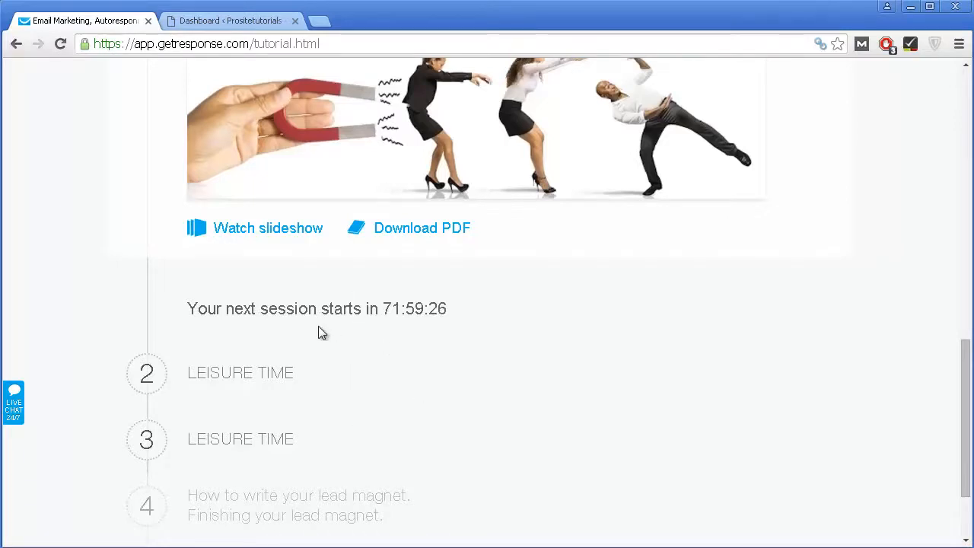
scroll(277, 439, down, 1)
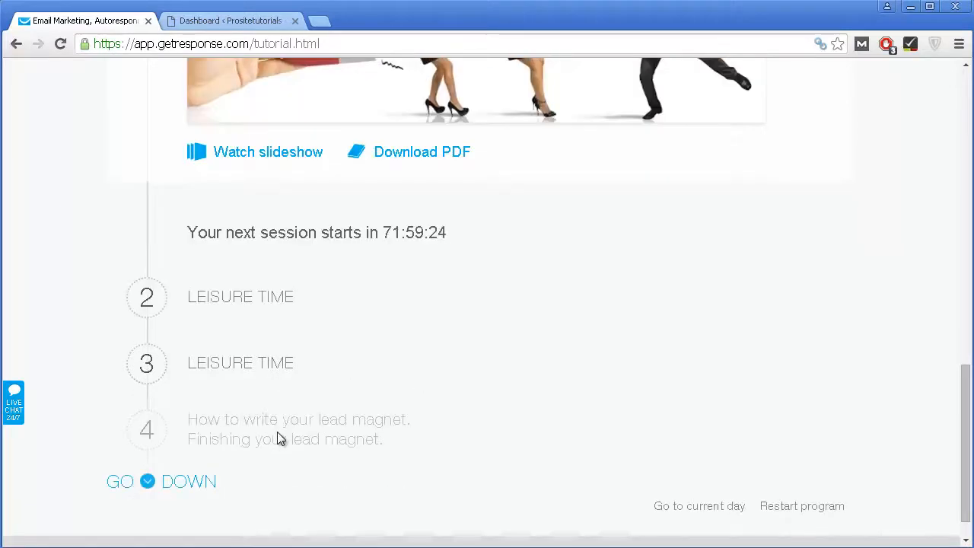
scroll(277, 433, up, 4)
scroll(309, 384, up, 10)
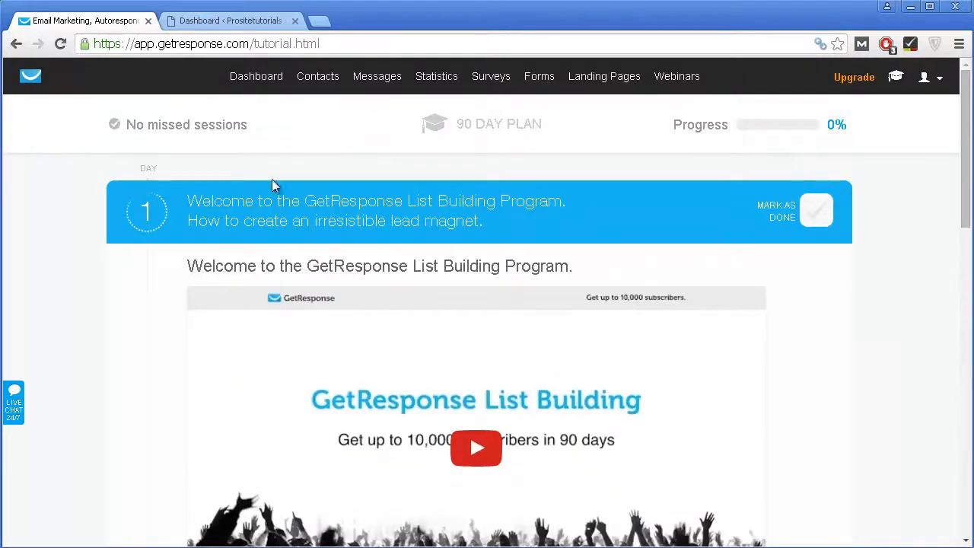
click(274, 79)
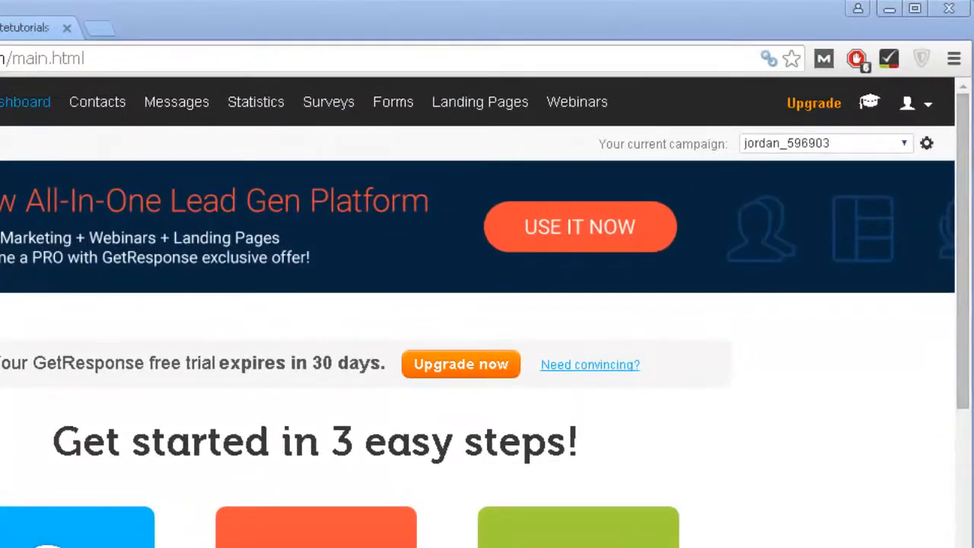
Step: Choose Create campaign from the 'Your current campaign' dropdown
click(907, 146)
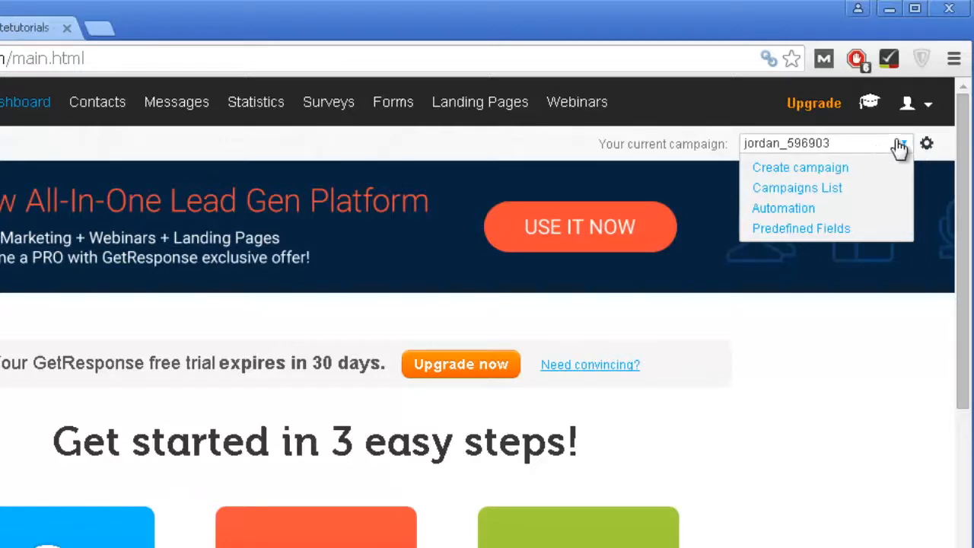
click(824, 171)
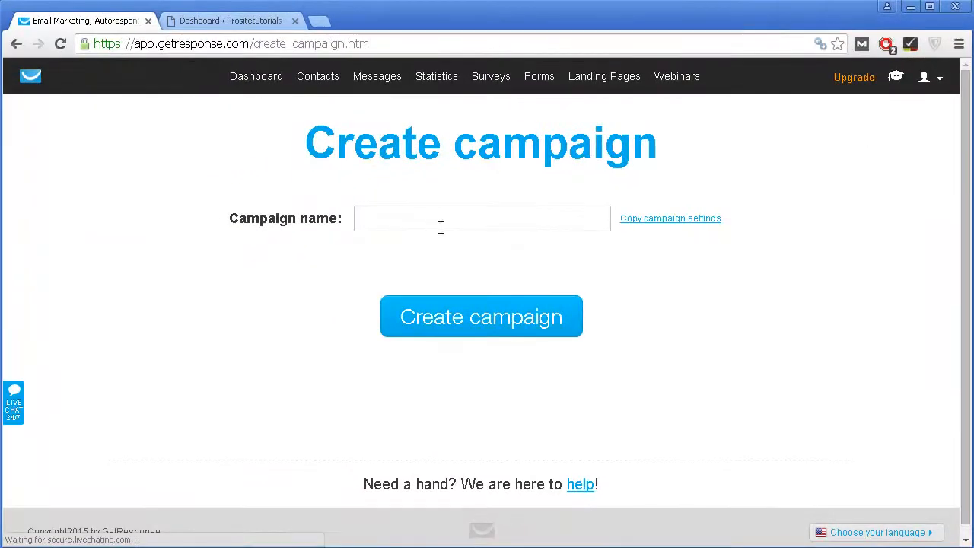
Step: Enter test_campaign658 as the campaign name and create it
click(445, 220)
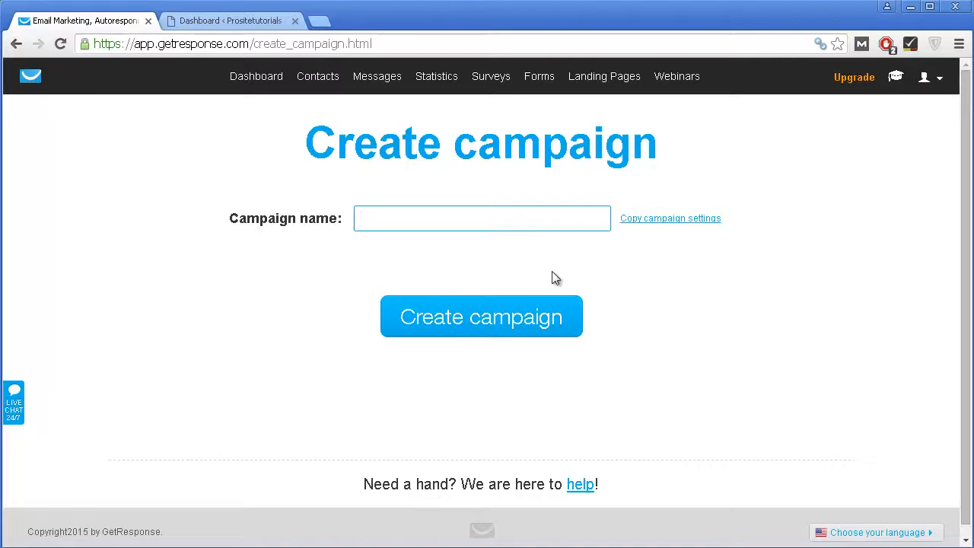
text(test)
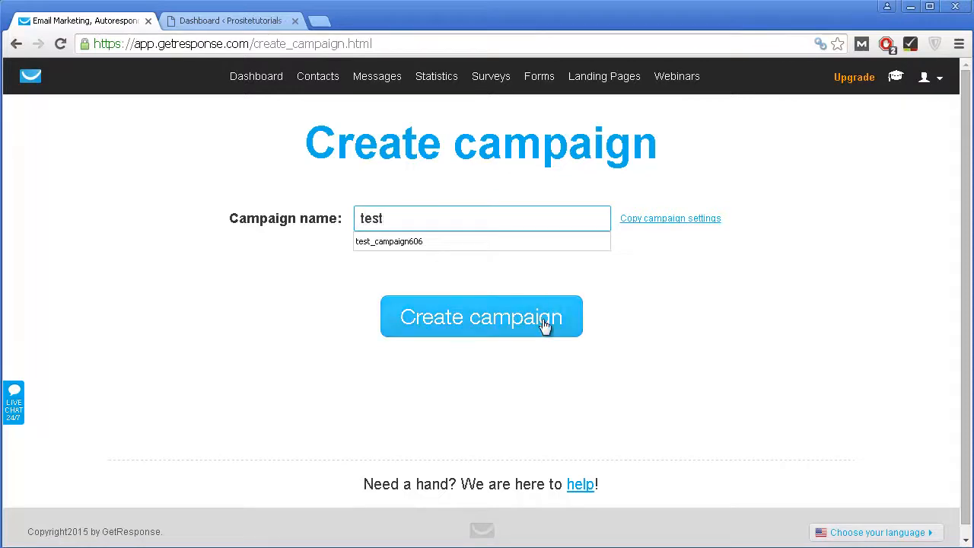
text(_campaign)
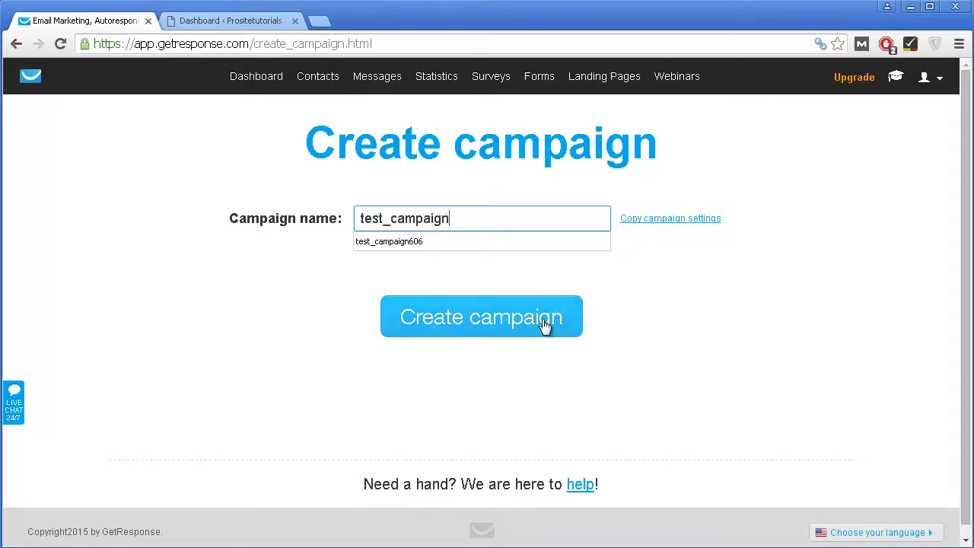
text(658)
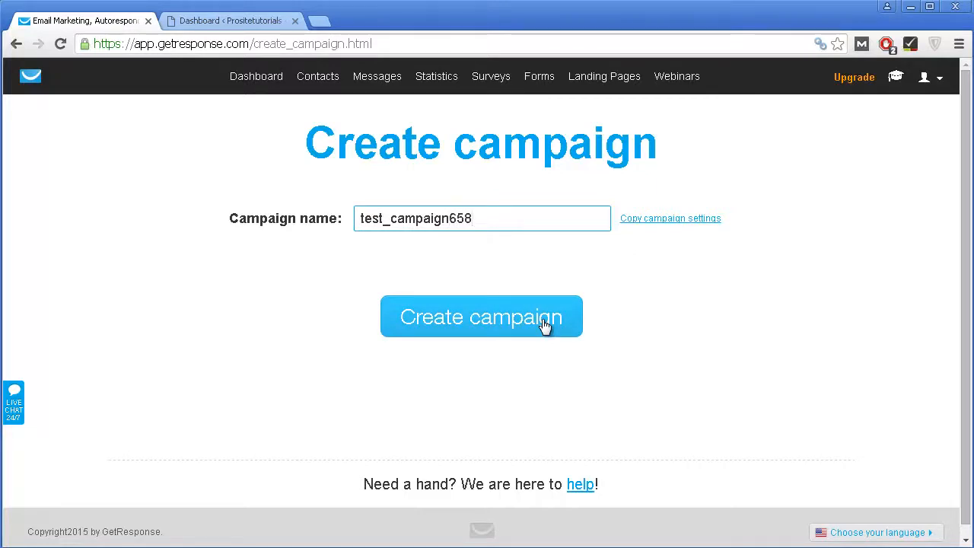
click(433, 317)
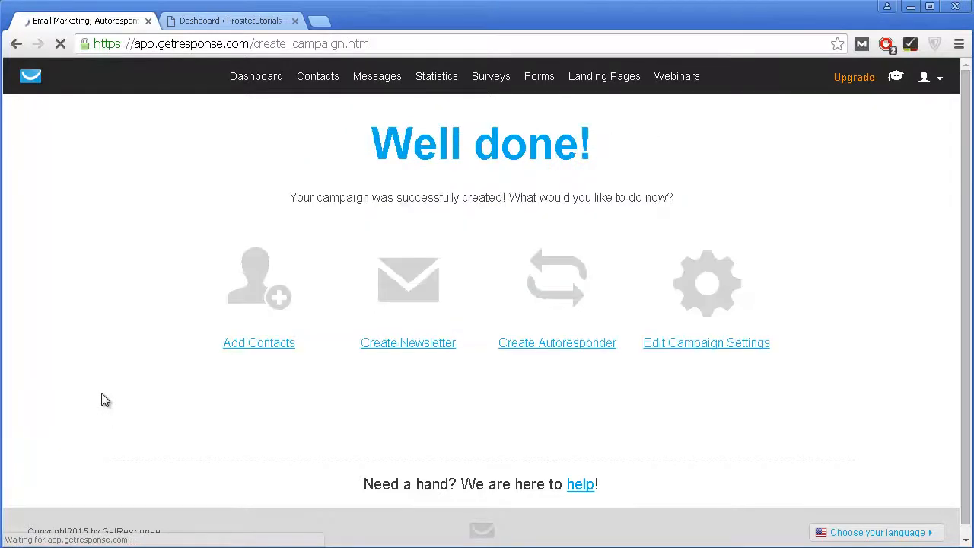
Step: Open Edit Campaign Settings from the Well done! page
scroll(521, 379, down, 1)
scroll(525, 380, up, 1)
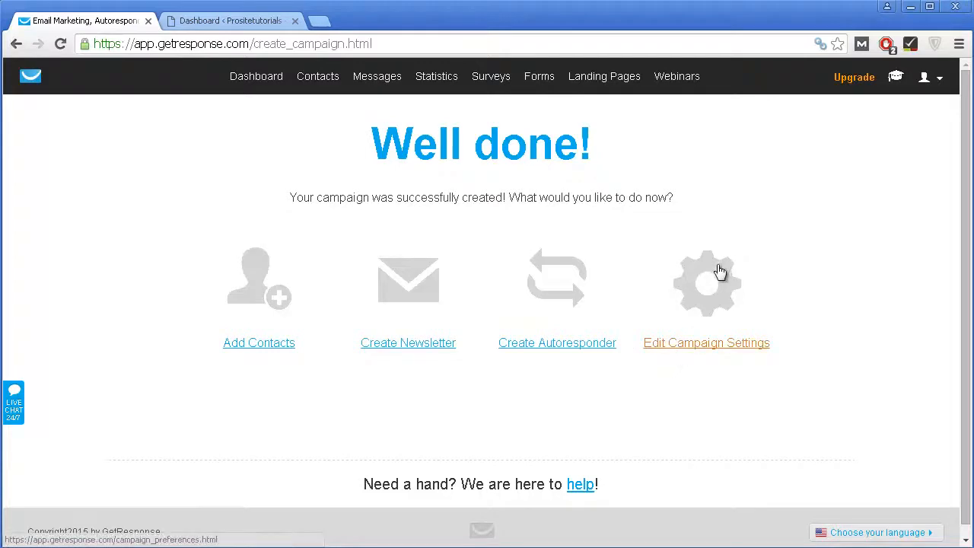
click(697, 300)
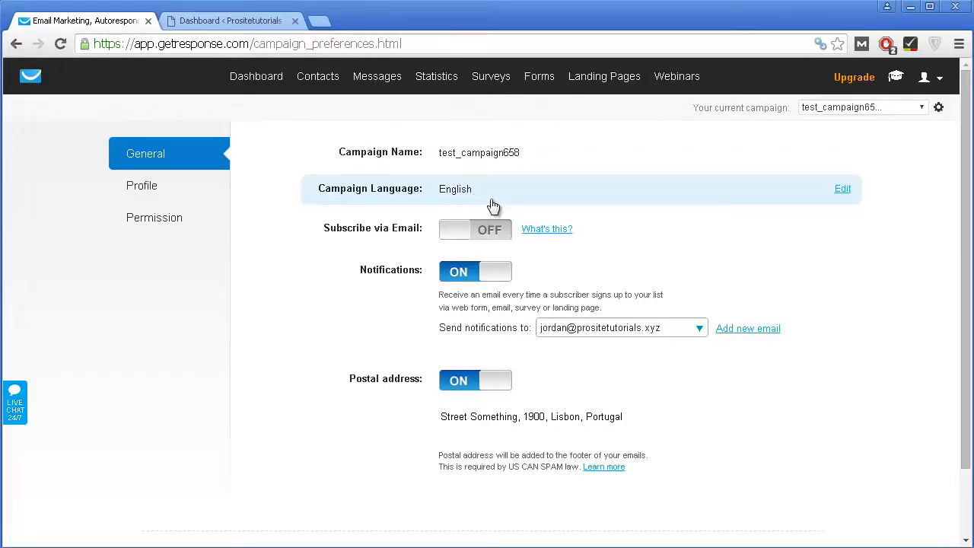
Step: Switch the Notifications and Postal address toggles to OFF, then show the Profile settings
scroll(387, 279, down, 2)
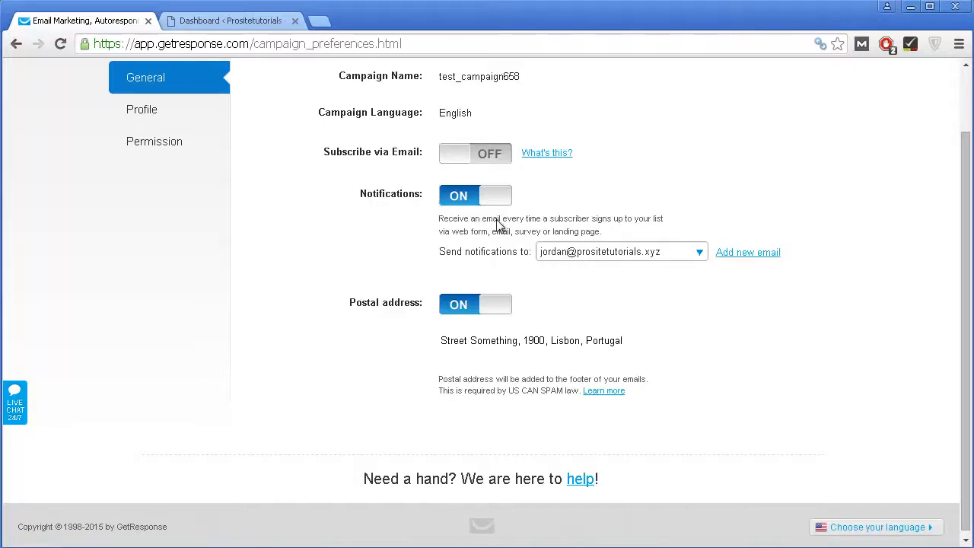
click(464, 198)
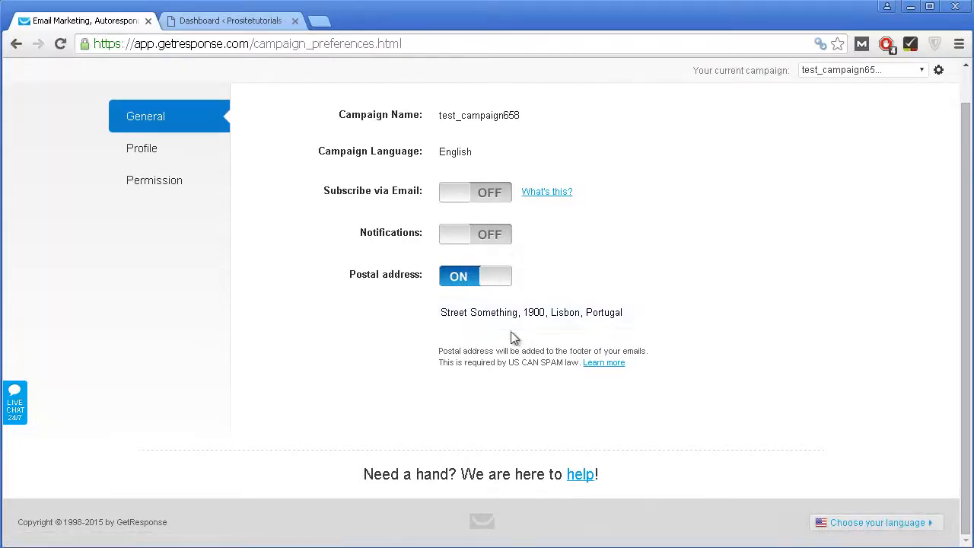
mouse_move(510, 327)
click(459, 282)
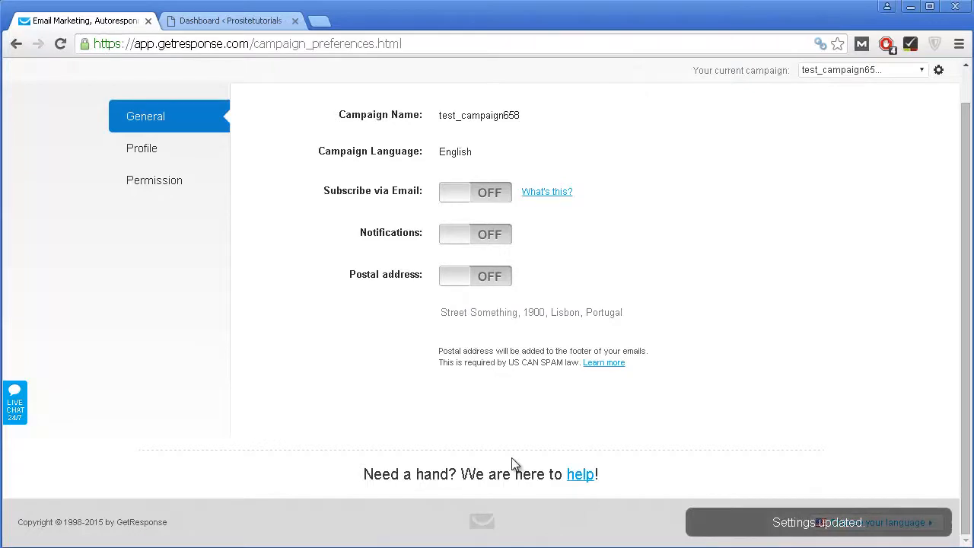
click(143, 151)
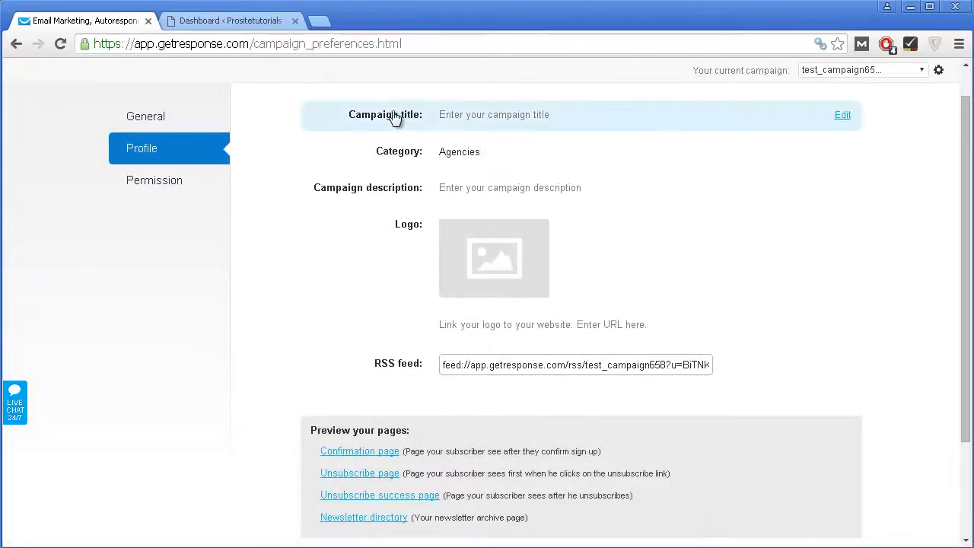
Step: Cancel edits to Campaign title and Category, keeping Agencies, then go to Permission settings
click(444, 124)
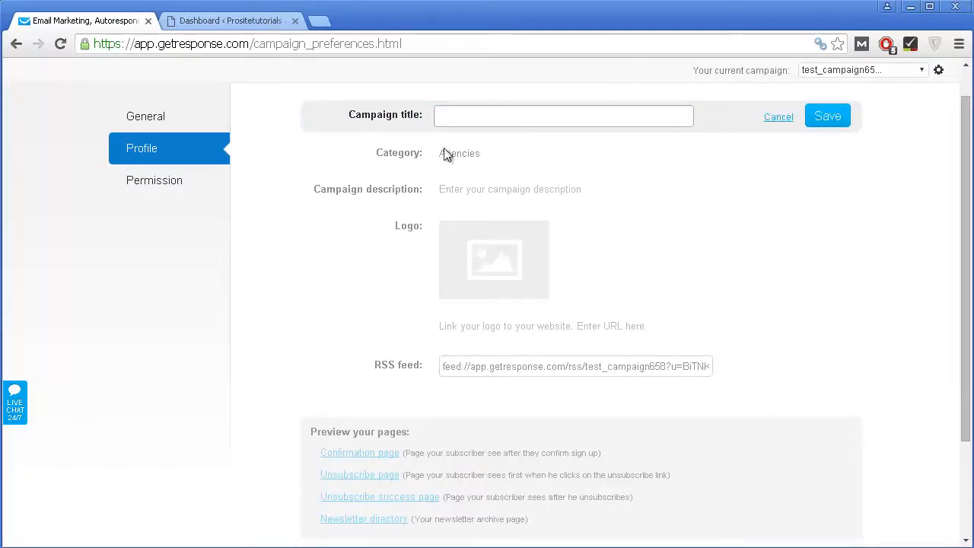
click(788, 120)
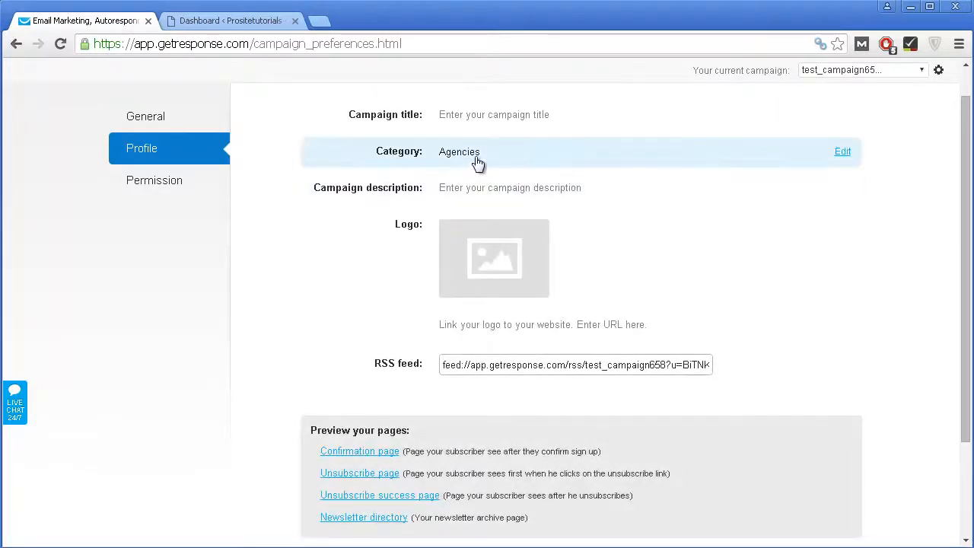
click(514, 164)
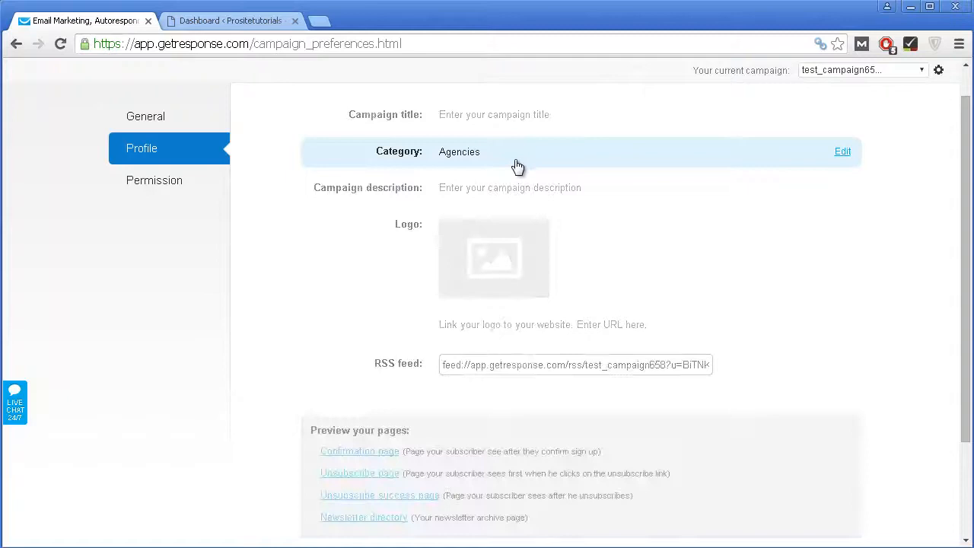
click(487, 192)
click(502, 261)
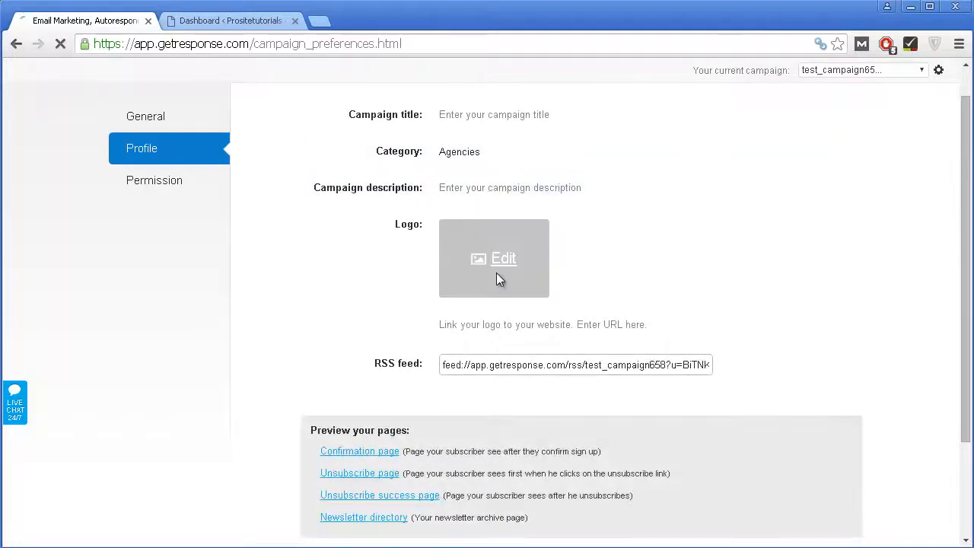
scroll(424, 386, down, 3)
scroll(320, 230, up, 4)
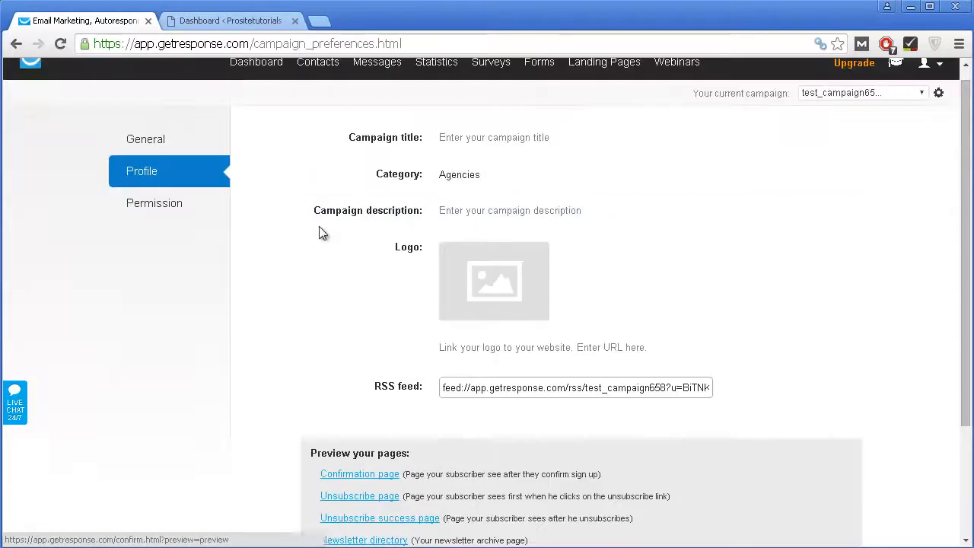
click(156, 217)
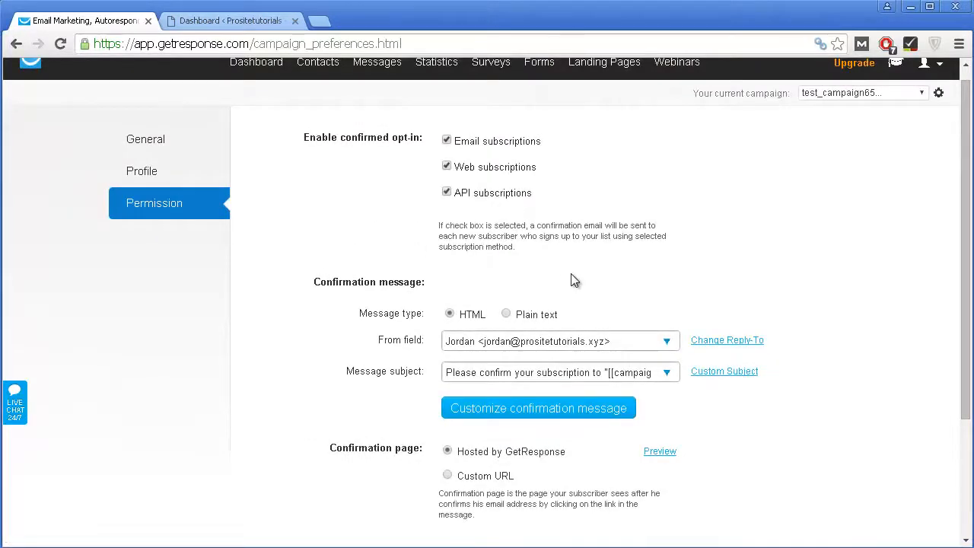
Step: Check the sender address and predefined confirmation subject lists without changing either
scroll(573, 230, down, 1)
scroll(572, 229, up, 1)
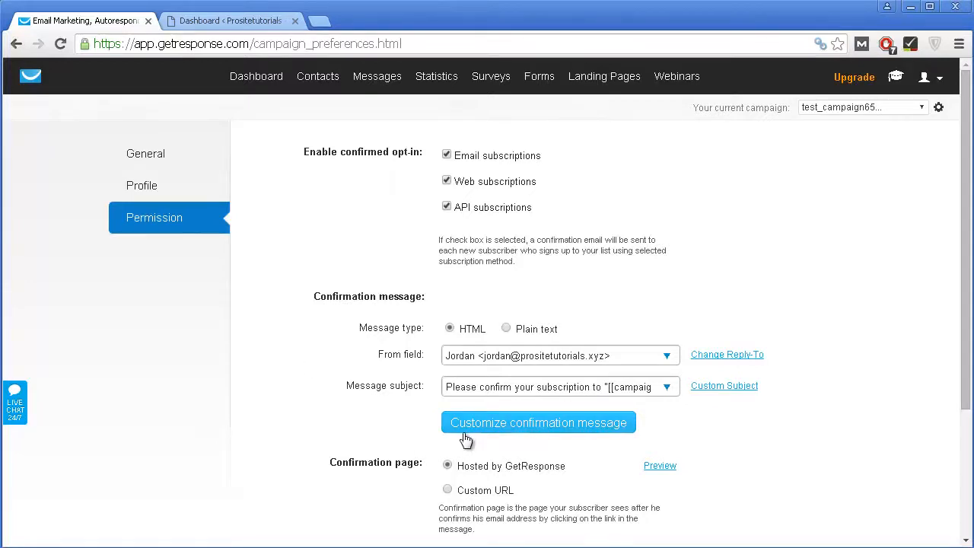
scroll(411, 315, down, 1)
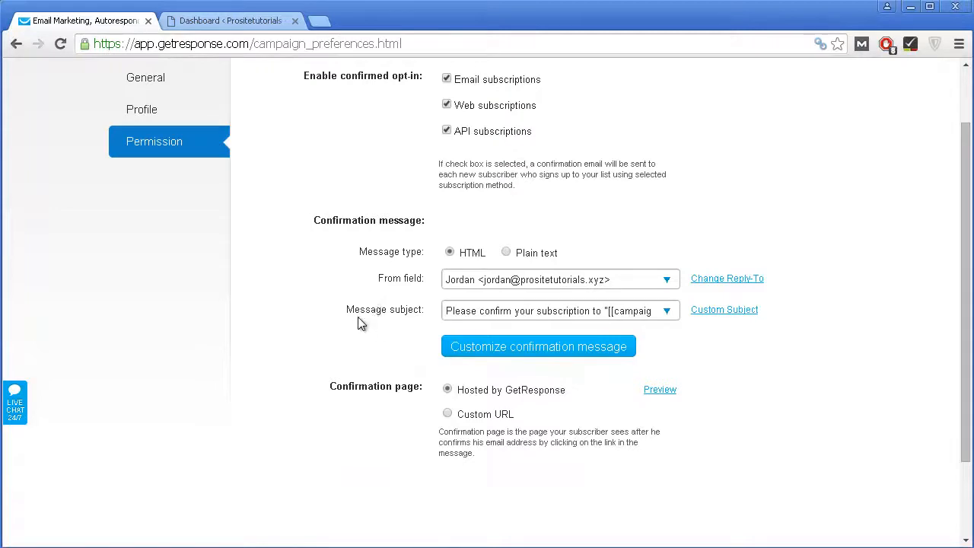
click(546, 281)
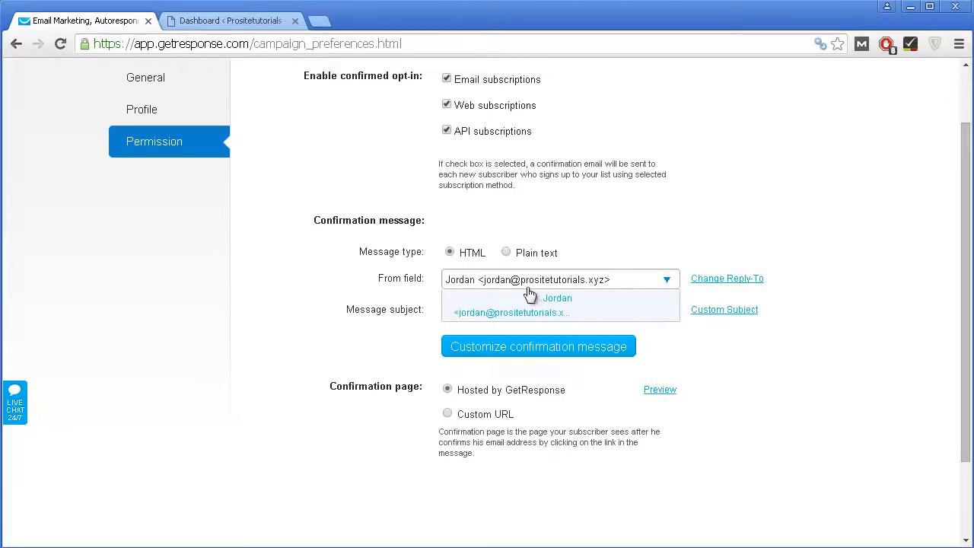
click(363, 283)
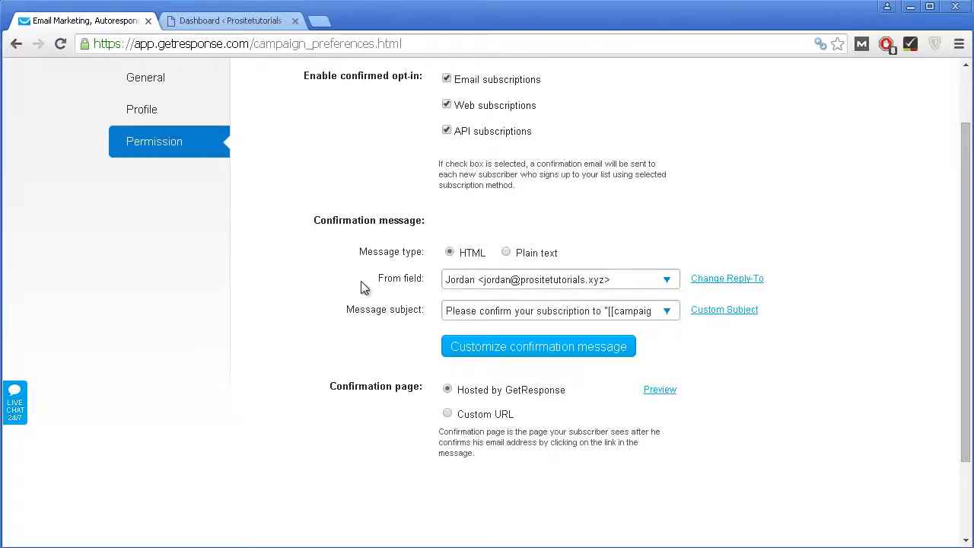
scroll(363, 287, down, 1)
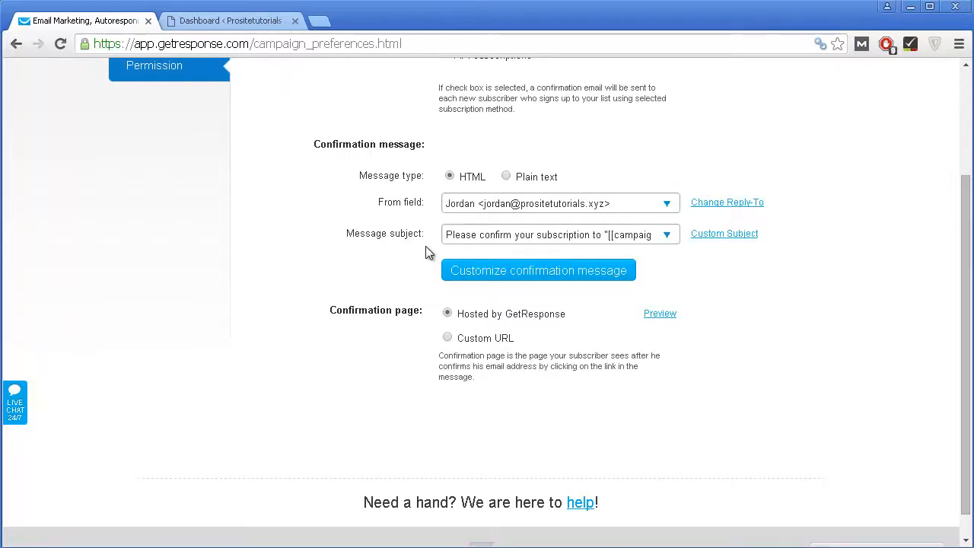
click(463, 242)
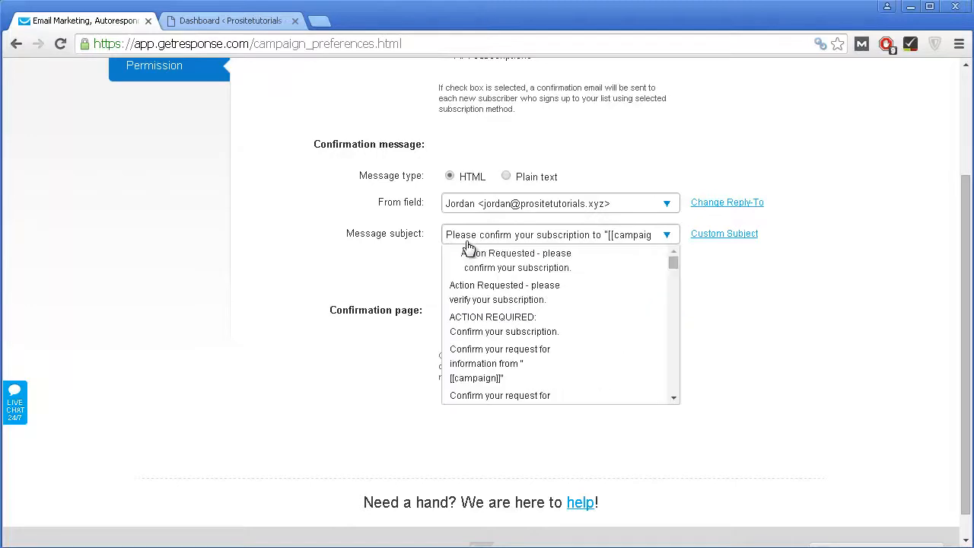
scroll(636, 301, down, 5)
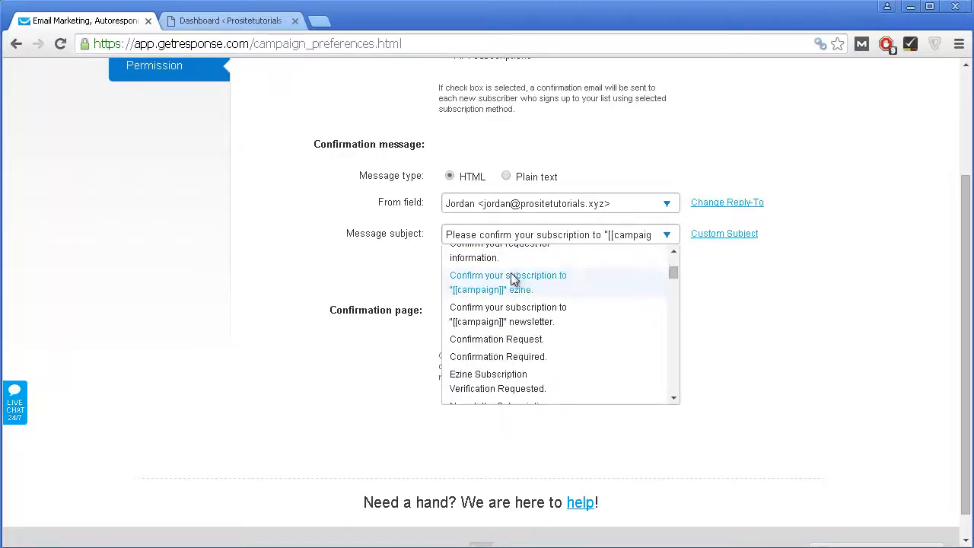
scroll(509, 327, down, 5)
click(738, 283)
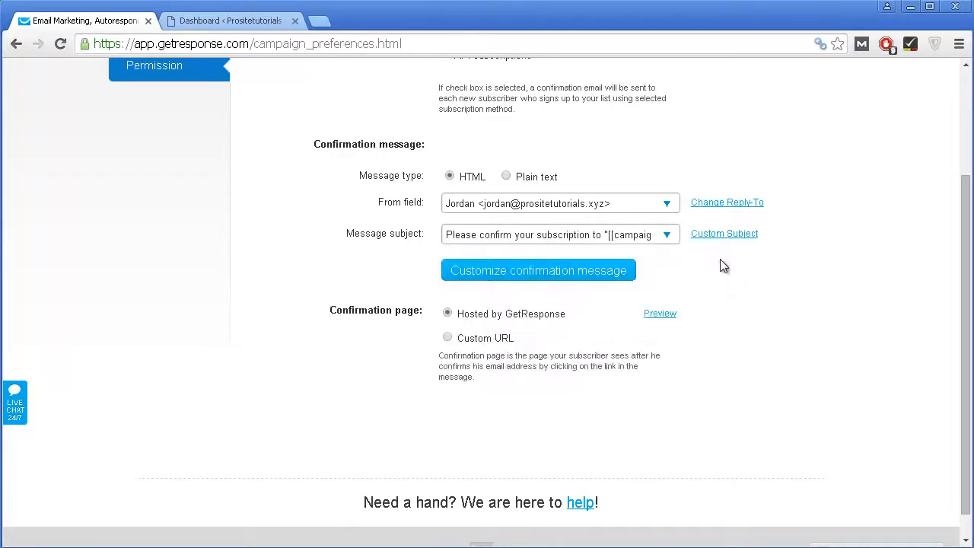
Step: Save the custom confirmation subject 'Put whatever you want' and open the confirmation message editor
click(716, 237)
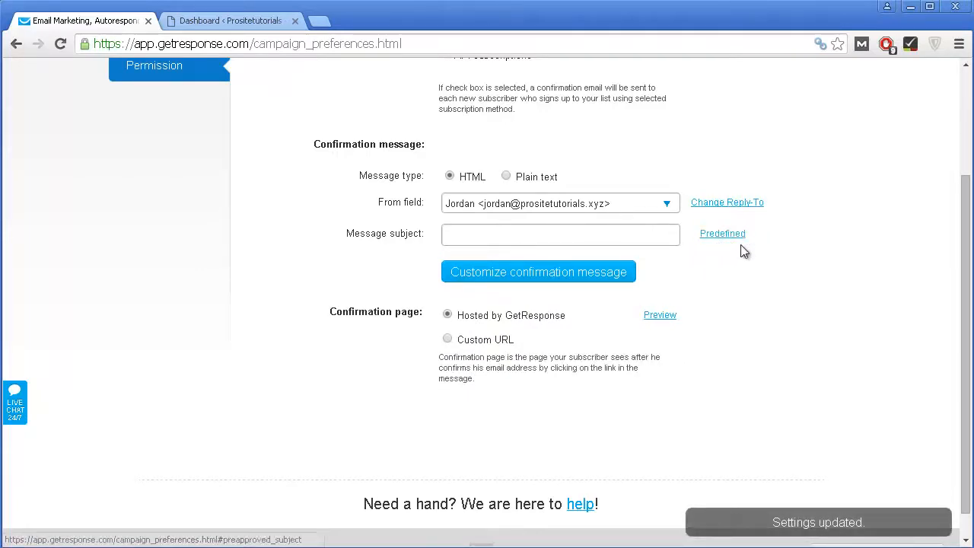
click(602, 234)
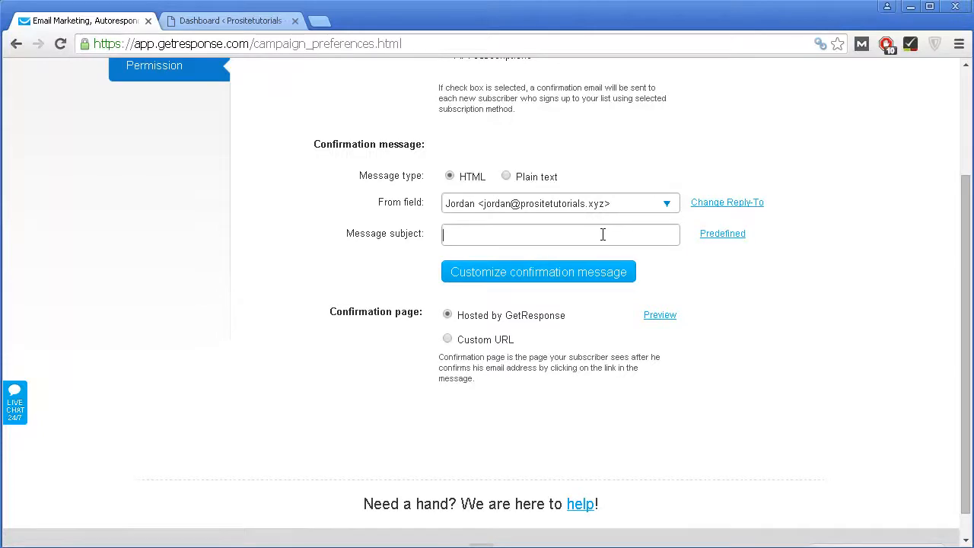
text(Put whatever you want)
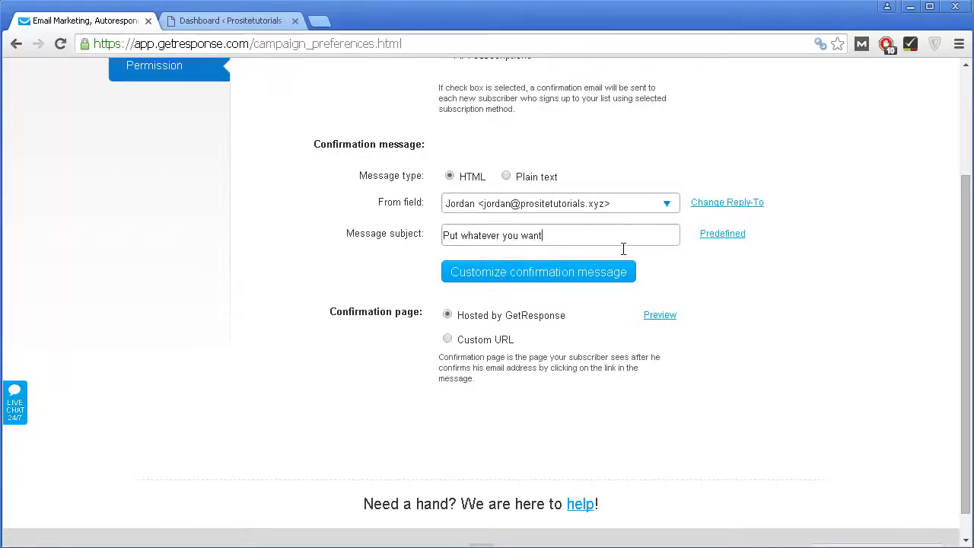
click(693, 297)
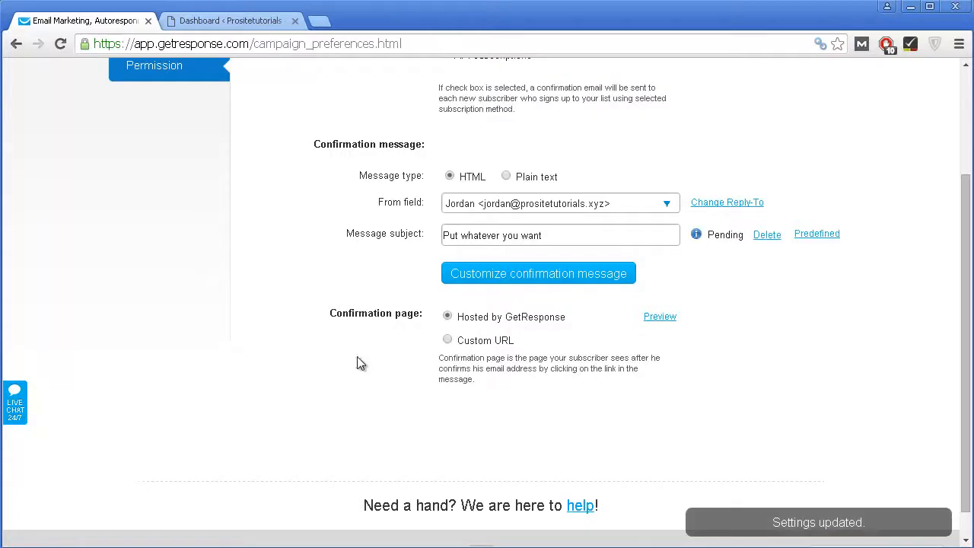
click(516, 275)
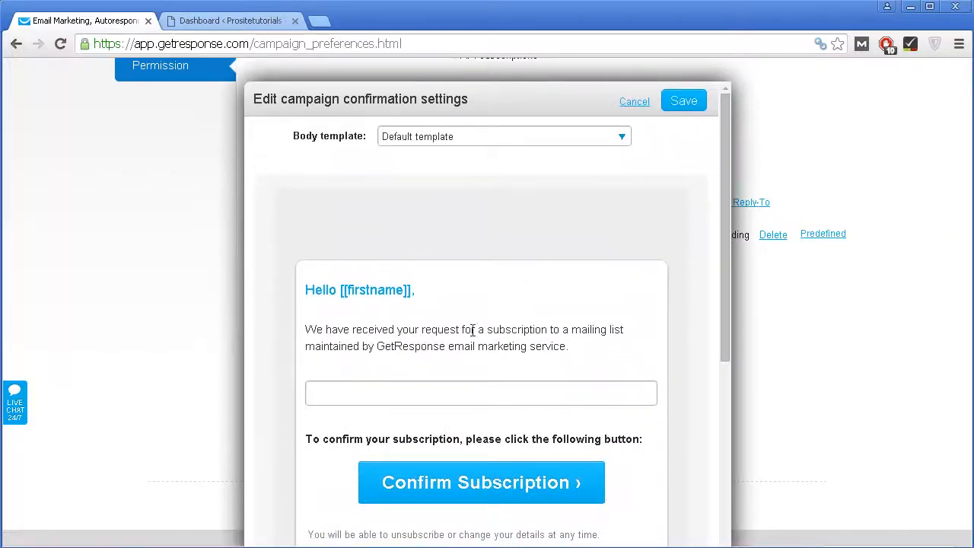
Step: Try Default template 2 as the confirmation body, then switch back to Default template
scroll(473, 328, down, 3)
scroll(337, 348, down, 2)
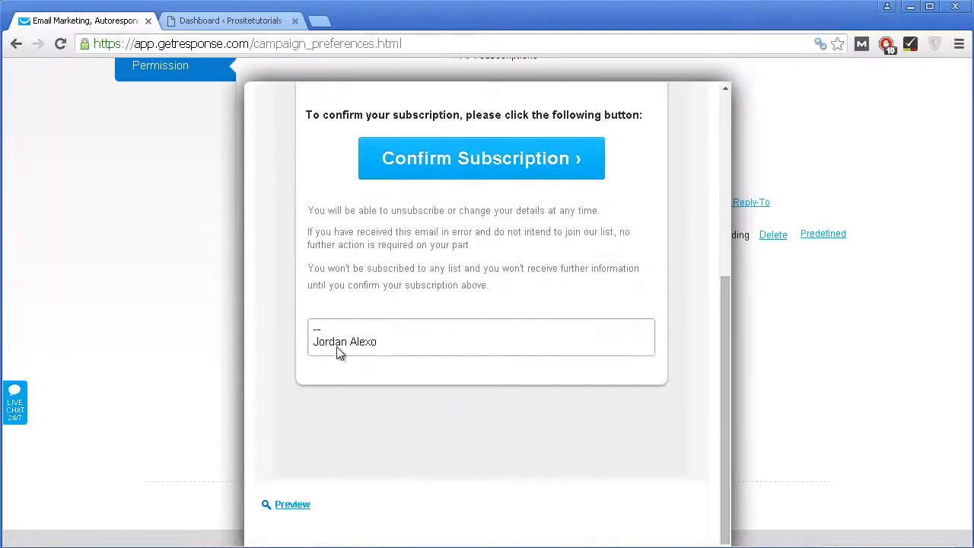
scroll(426, 346, up, 5)
scroll(423, 411, down, 3)
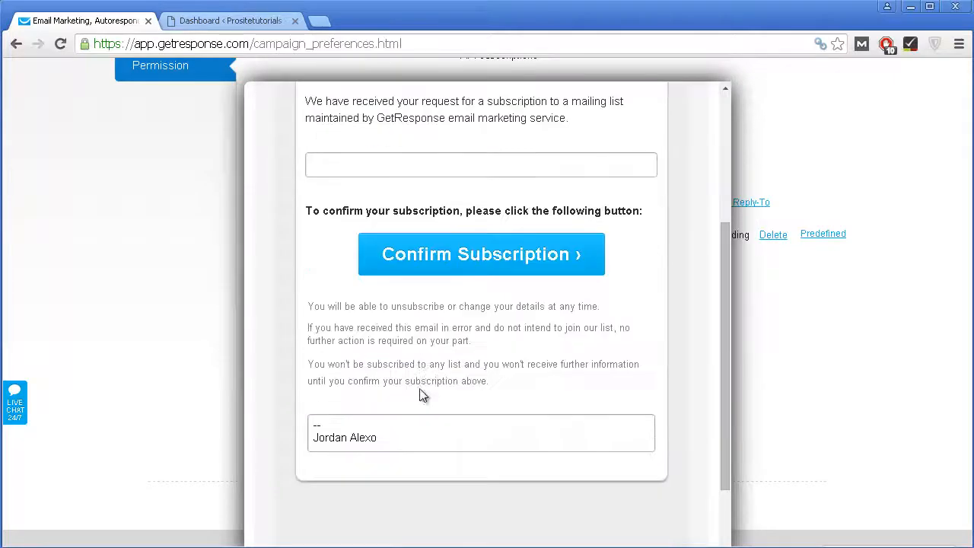
scroll(421, 357, up, 2)
scroll(445, 427, down, 1)
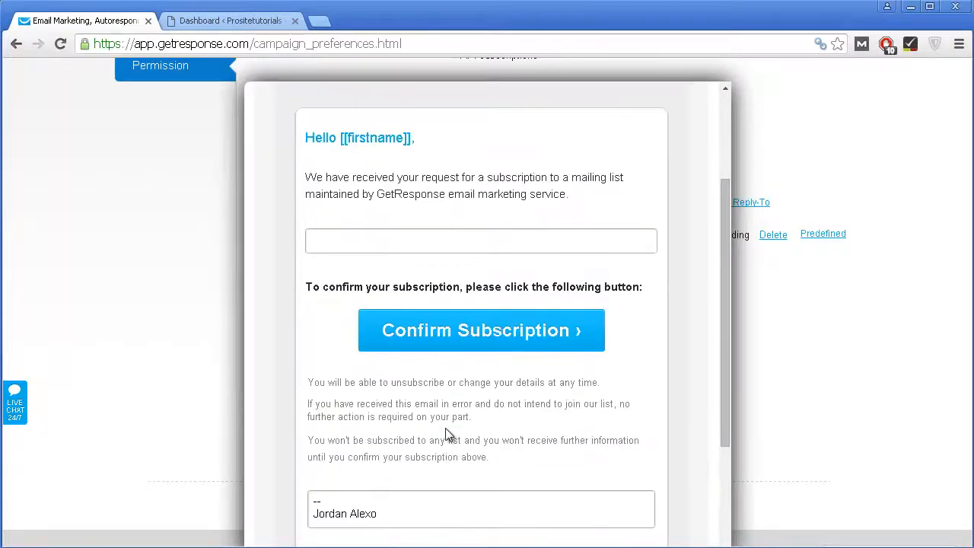
scroll(445, 427, down, 1)
scroll(445, 428, up, 2)
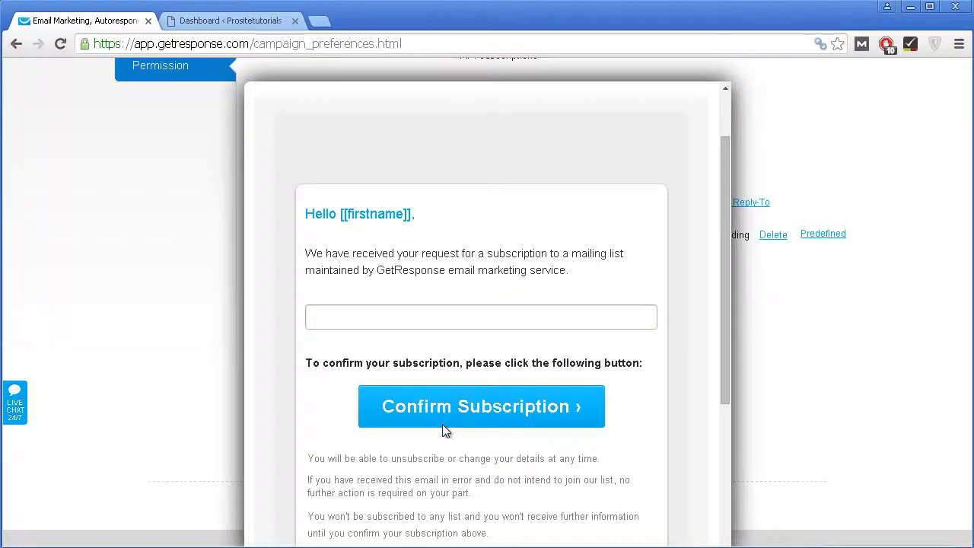
scroll(444, 429, up, 2)
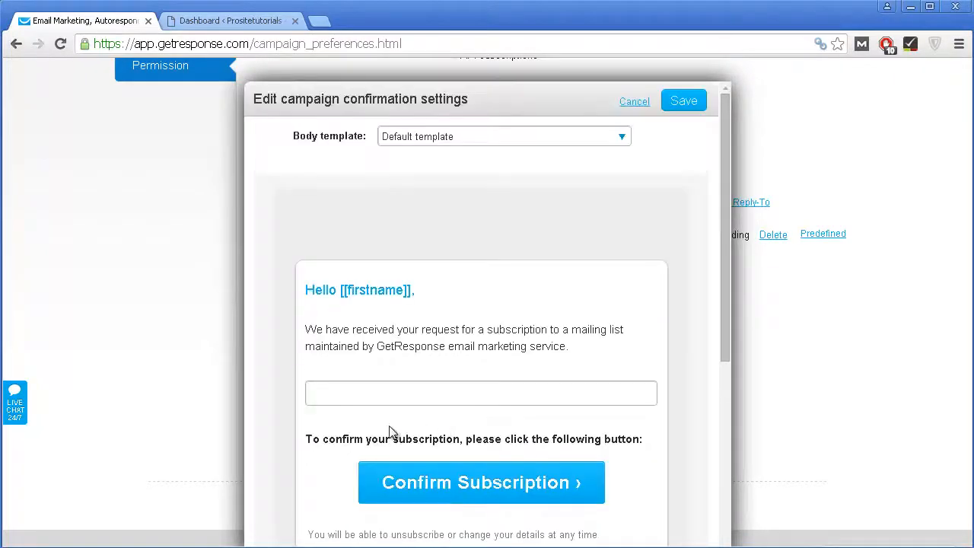
click(427, 147)
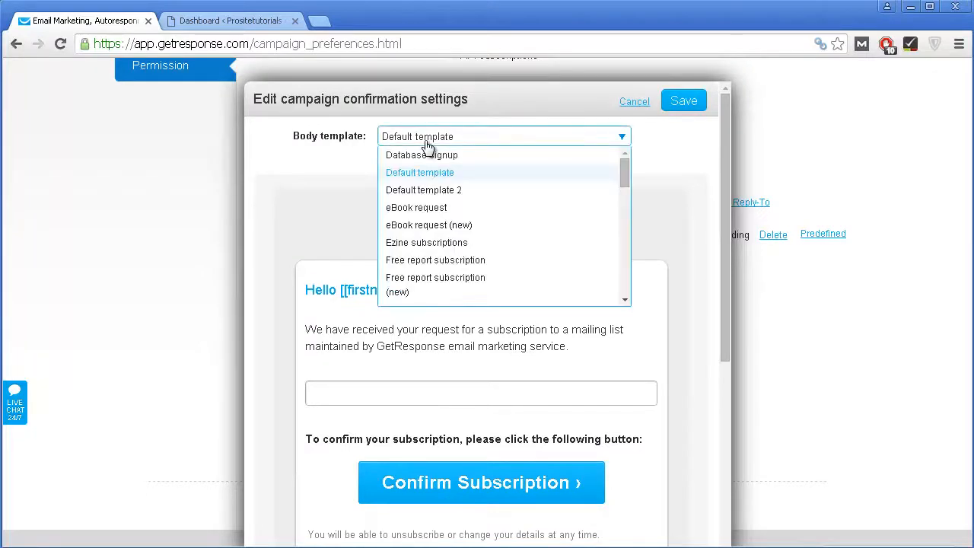
click(438, 191)
scroll(439, 208, down, 3)
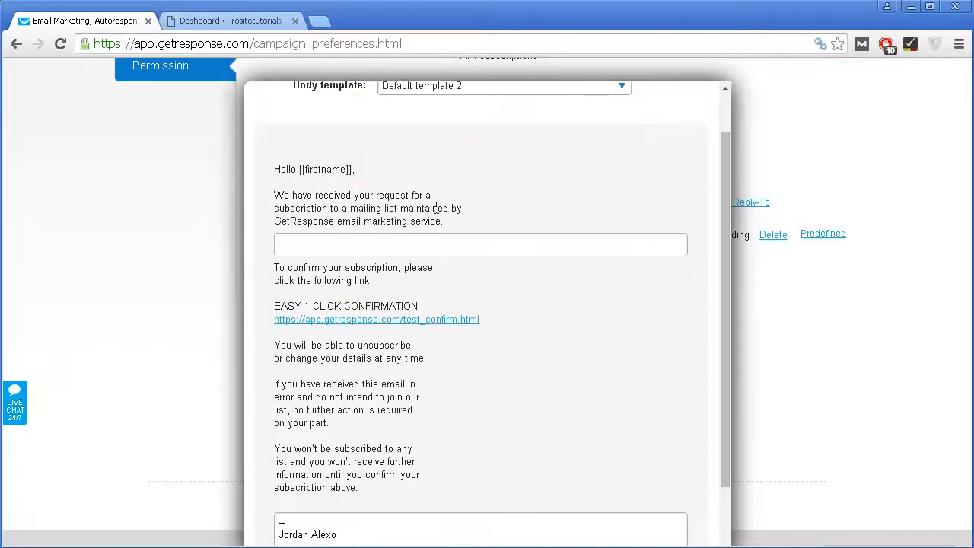
scroll(455, 202, up, 3)
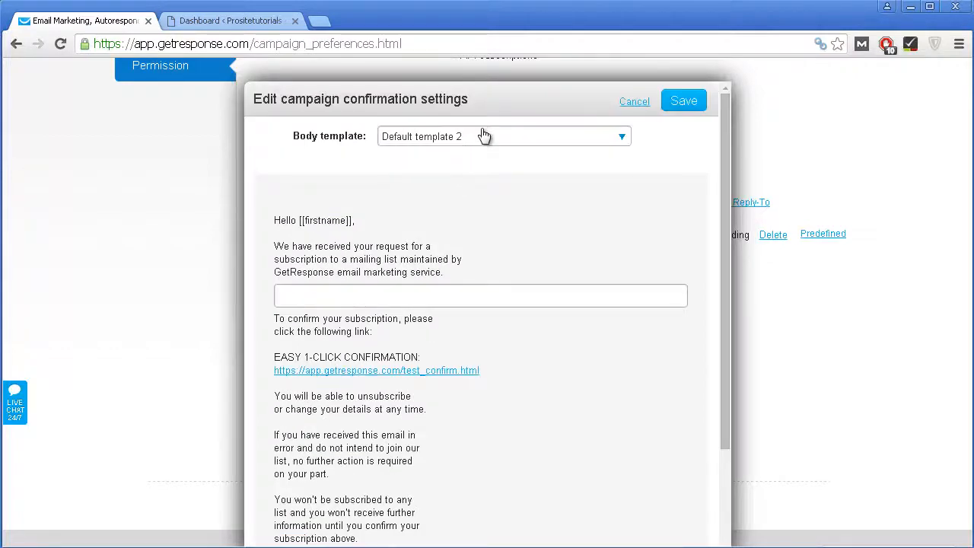
click(482, 135)
scroll(439, 280, down, 2)
scroll(439, 280, down, 6)
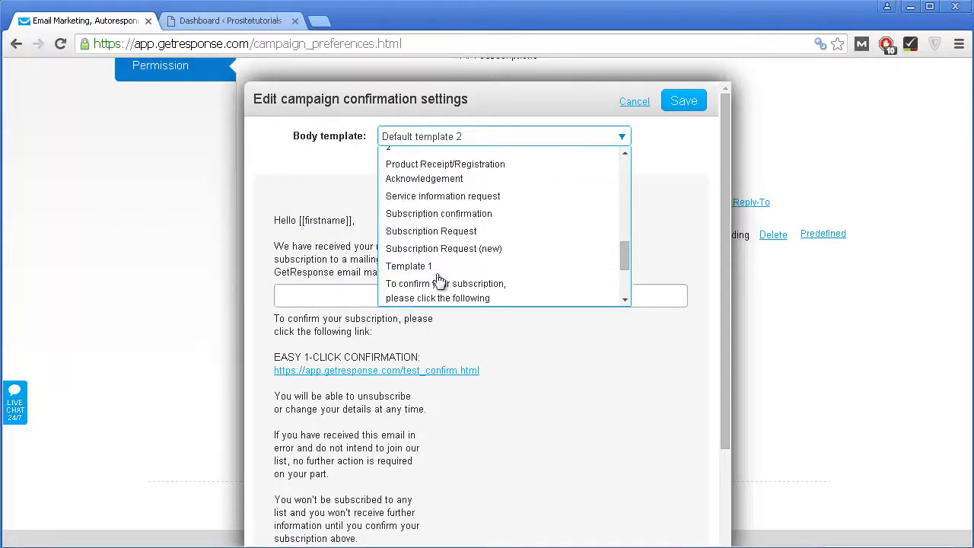
scroll(449, 267, up, 3)
scroll(467, 261, up, 10)
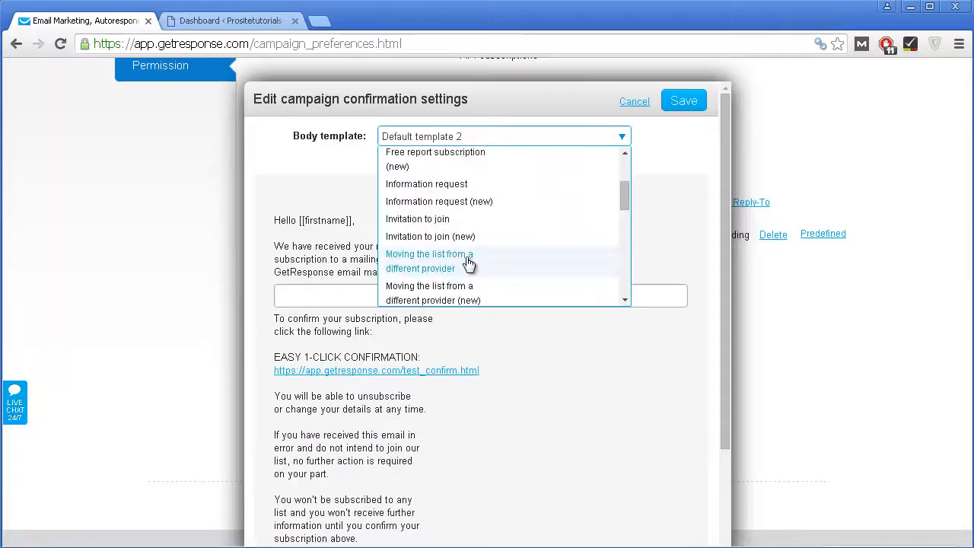
click(436, 177)
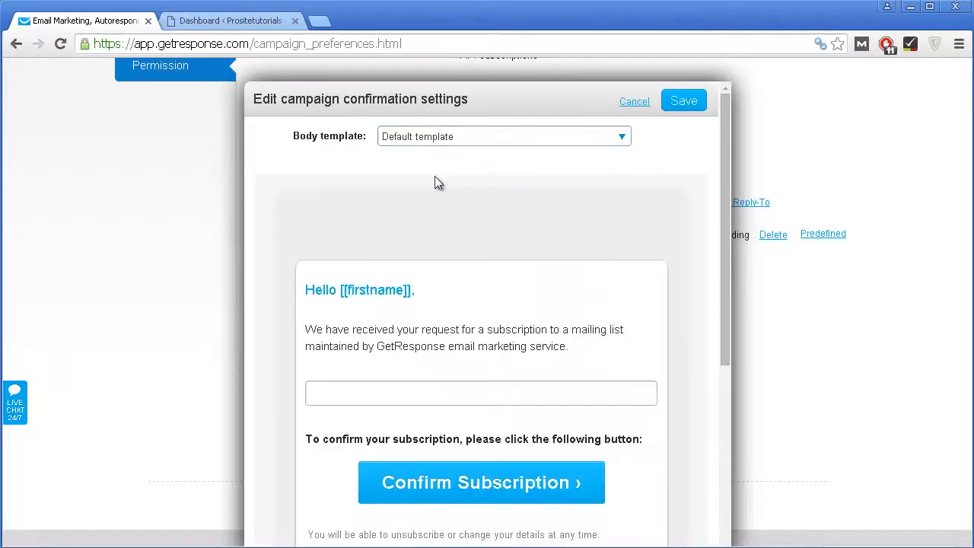
scroll(427, 213, down, 4)
scroll(425, 225, down, 1)
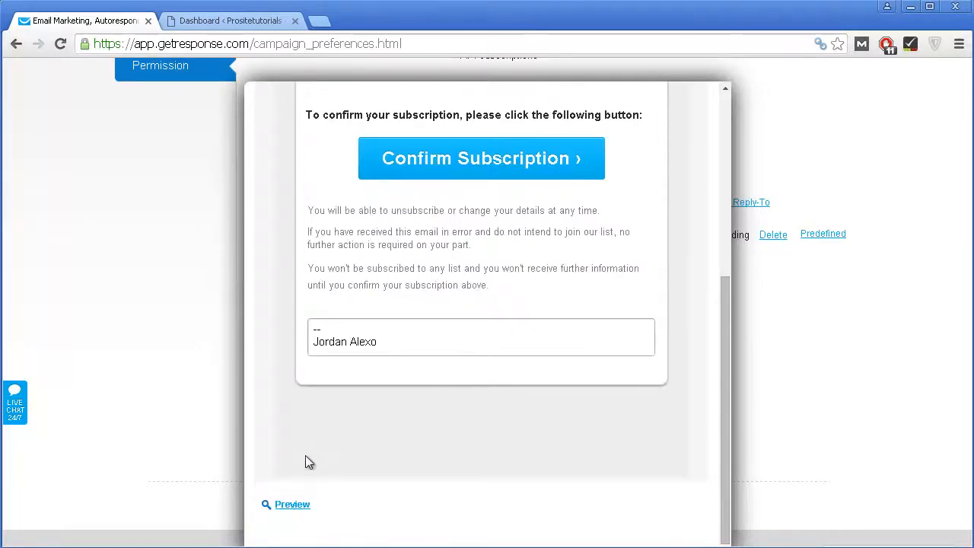
Step: Preview the confirmation email, close the preview, and save the confirmation settings
click(292, 506)
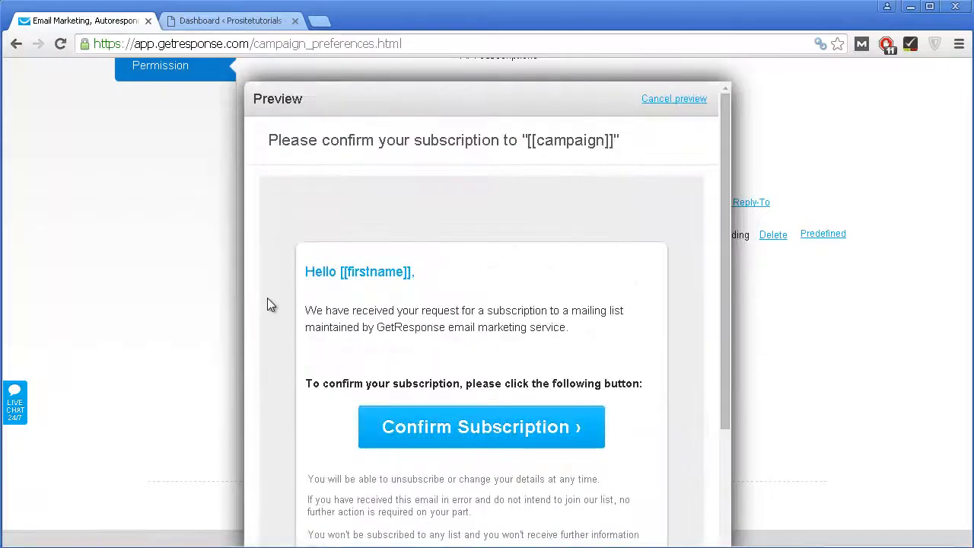
scroll(267, 301, down, 3)
scroll(585, 220, down, 3)
scroll(624, 145, up, 3)
click(674, 99)
click(681, 103)
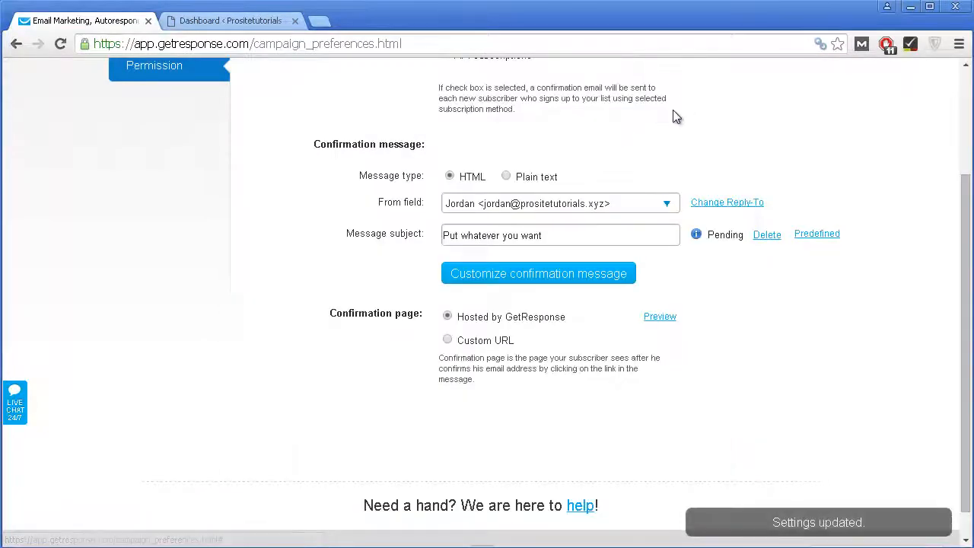
Step: Return to the GetResponse dashboard for test_campaign65… and bring up the Messages menu
scroll(665, 160, up, 2)
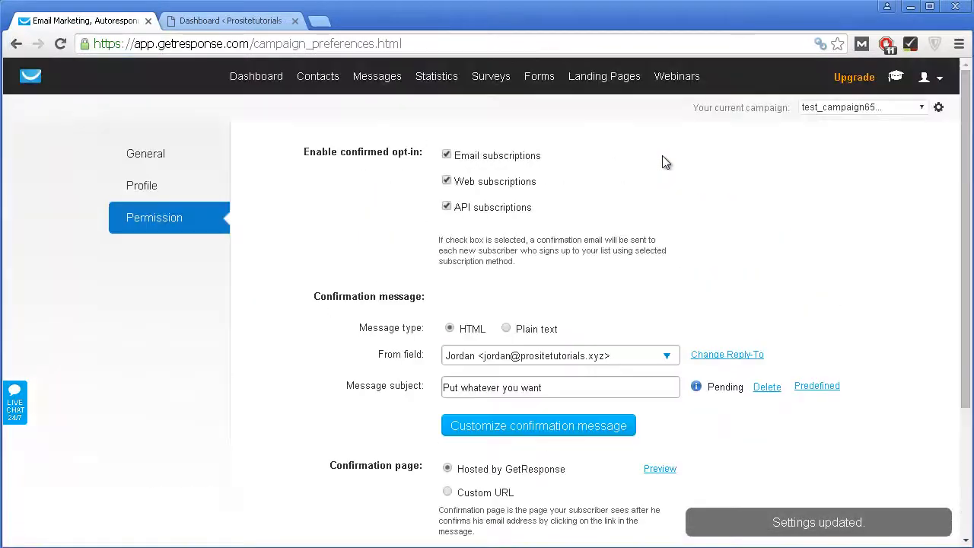
click(928, 77)
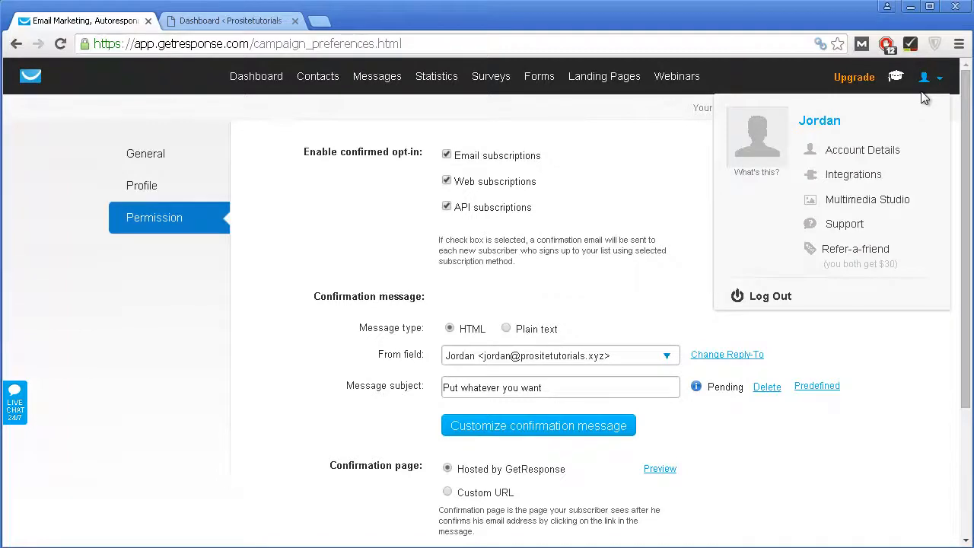
click(273, 81)
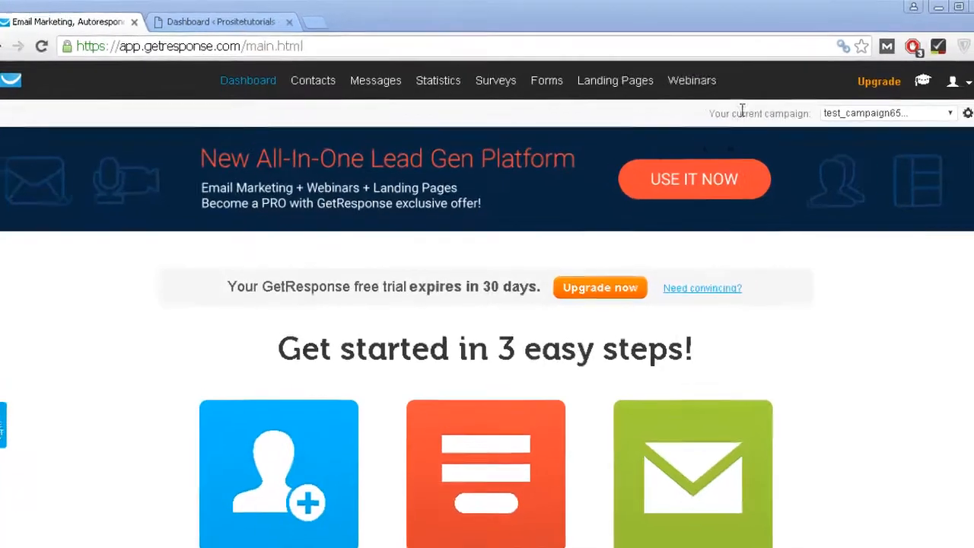
mouse_move(388, 78)
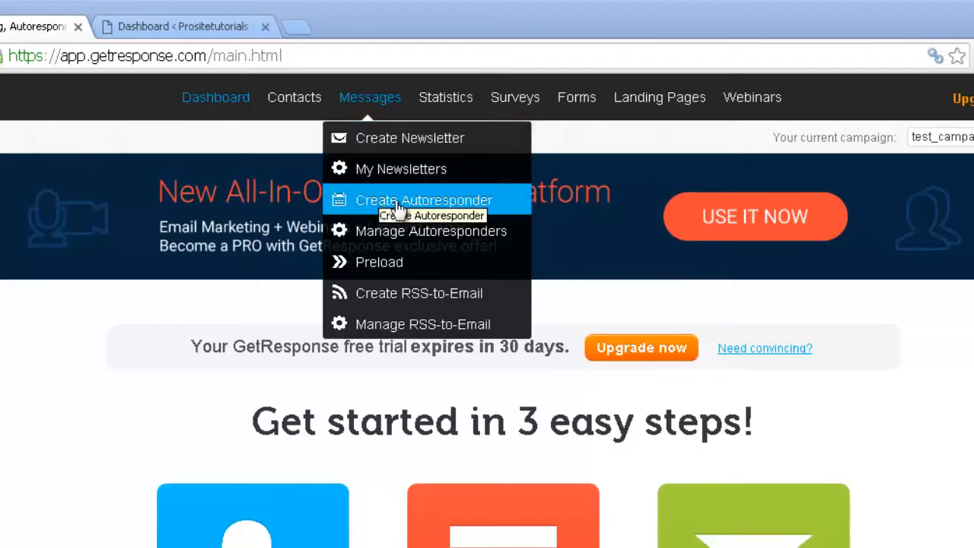
Step: Start a new autoresponder, browse the trigger types, and keep the Time-based trigger on day 0
click(472, 202)
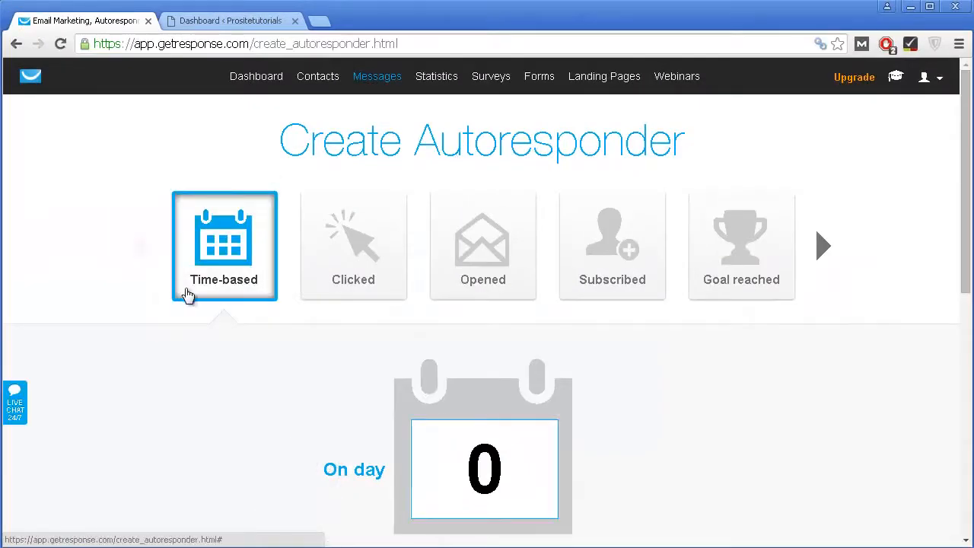
click(820, 254)
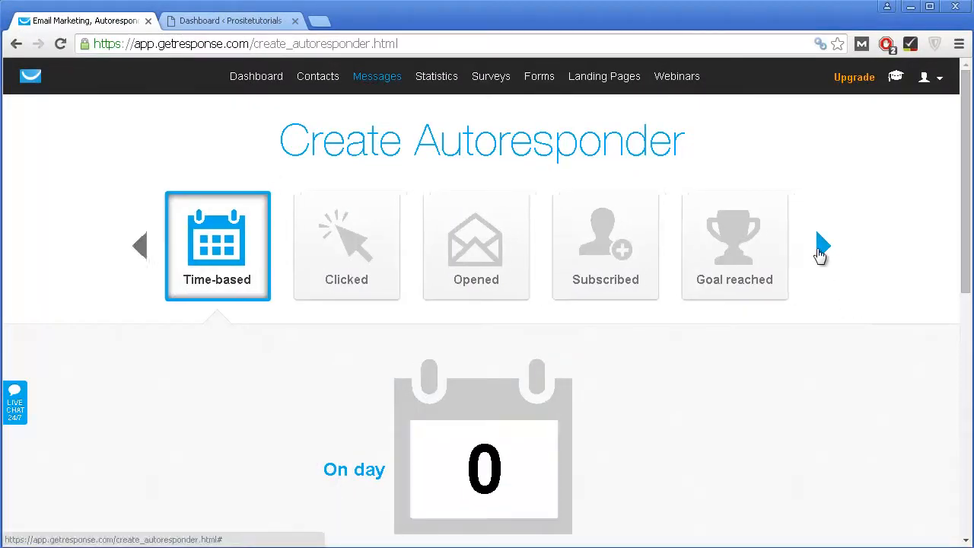
click(819, 255)
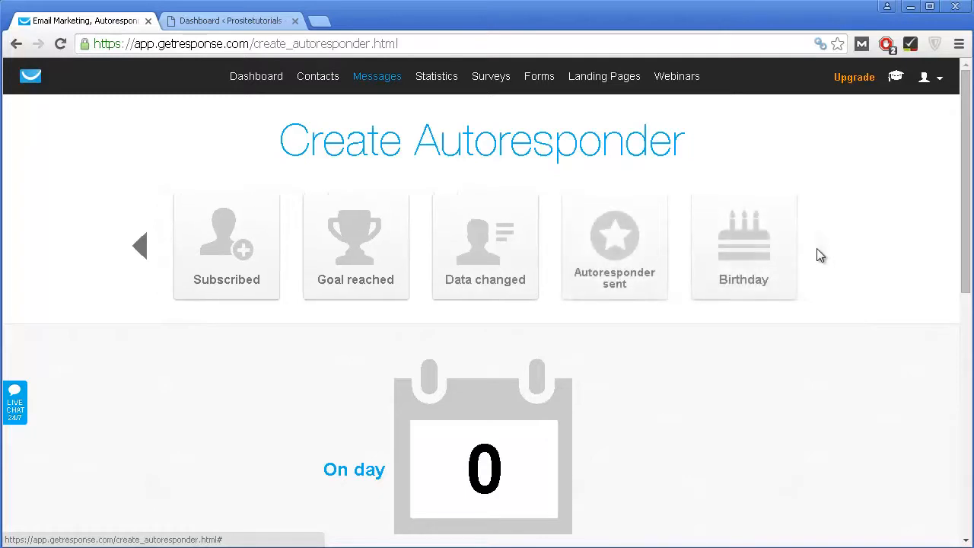
click(142, 251)
click(142, 251)
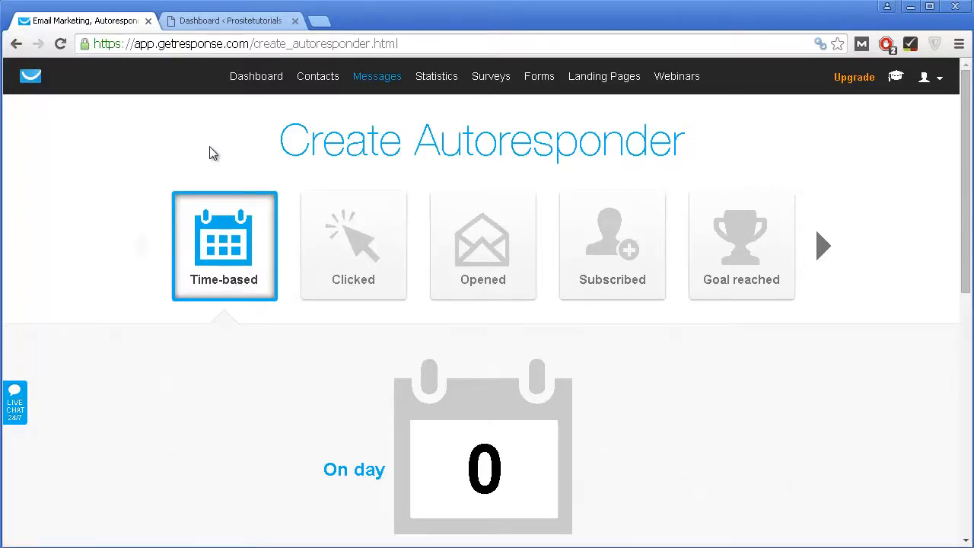
scroll(211, 153, down, 1)
scroll(213, 182, down, 2)
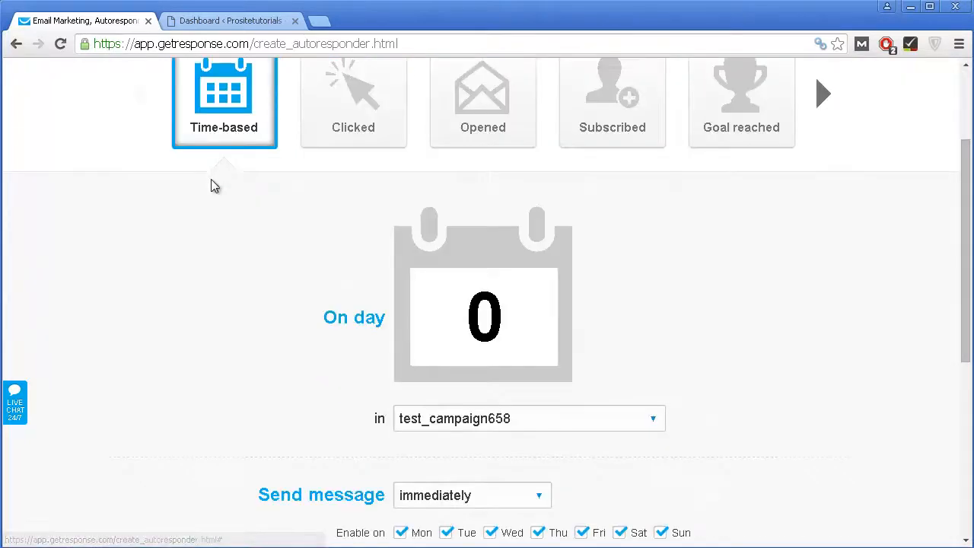
scroll(211, 197, up, 2)
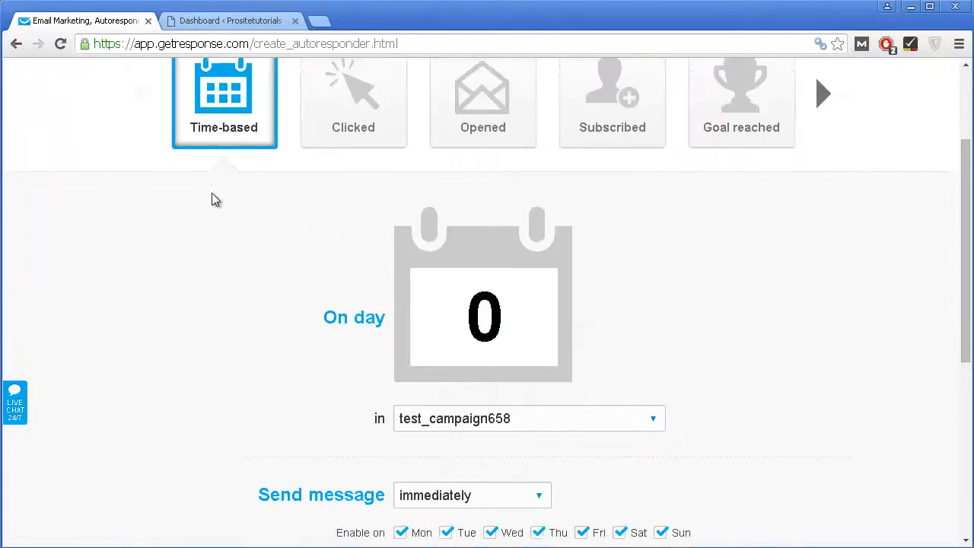
scroll(213, 199, down, 2)
scroll(228, 205, up, 1)
scroll(441, 320, down, 1)
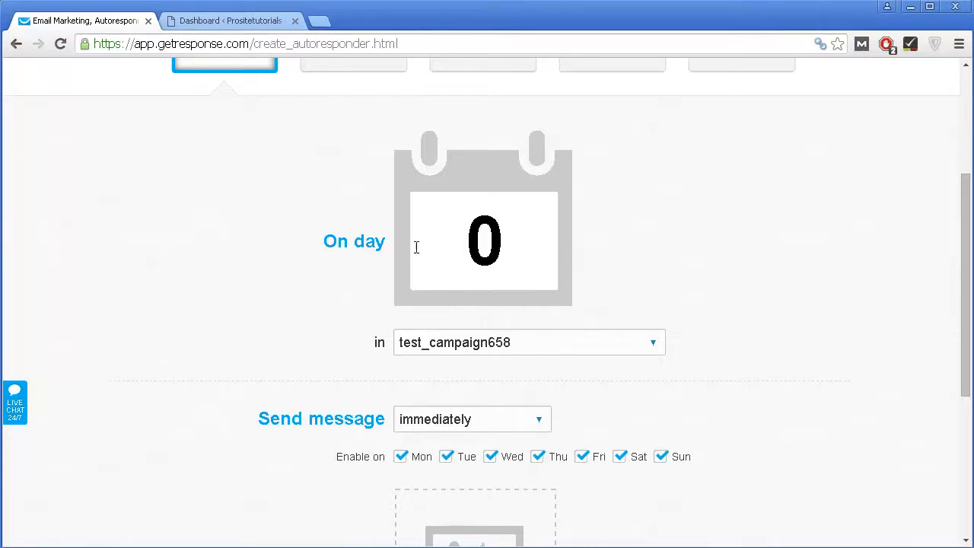
scroll(549, 324, down, 1)
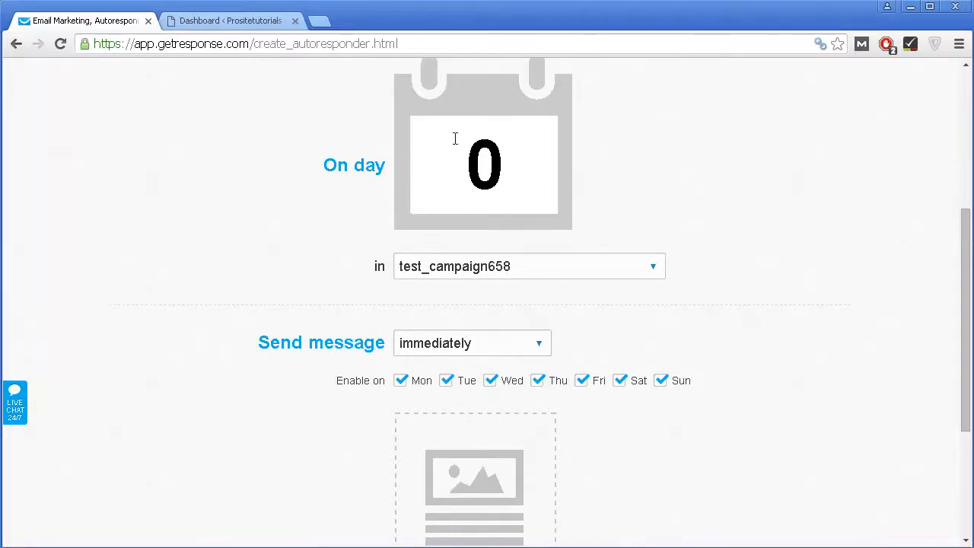
scroll(443, 251, down, 1)
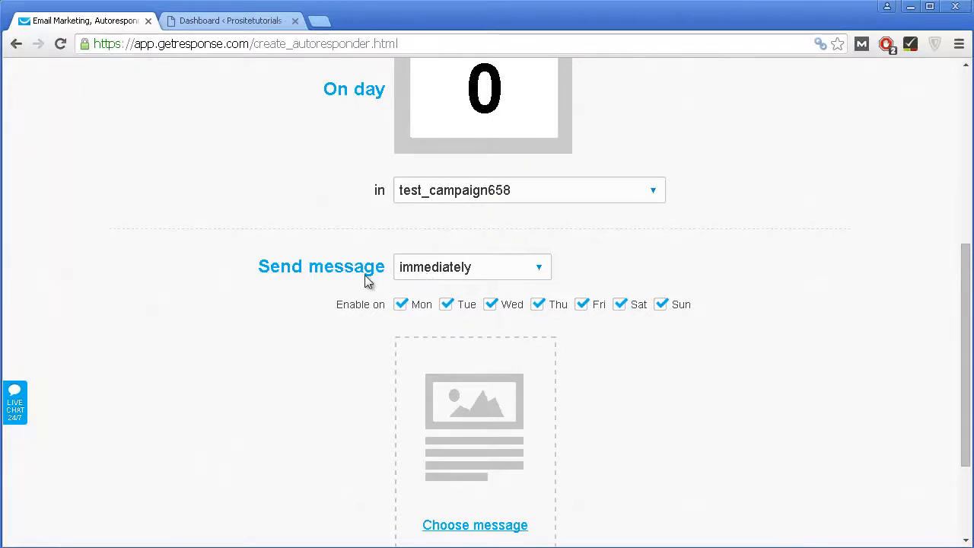
Step: Keep the message sending immediately, with all seven days enabled
click(404, 275)
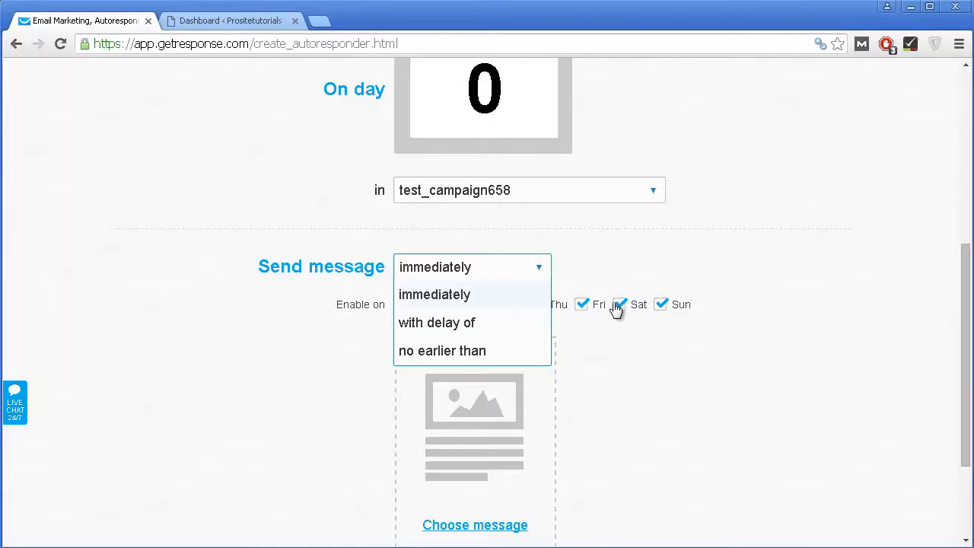
click(596, 340)
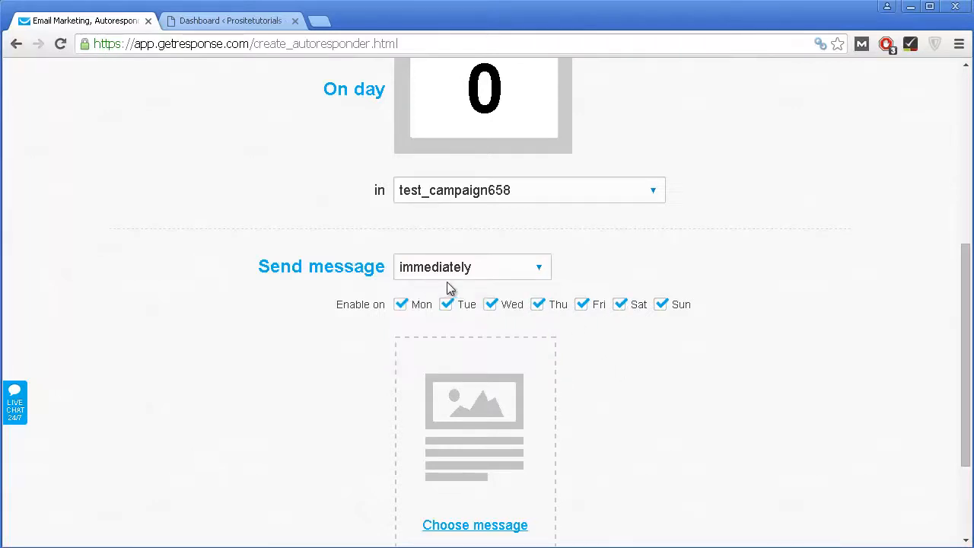
scroll(449, 285, down, 1)
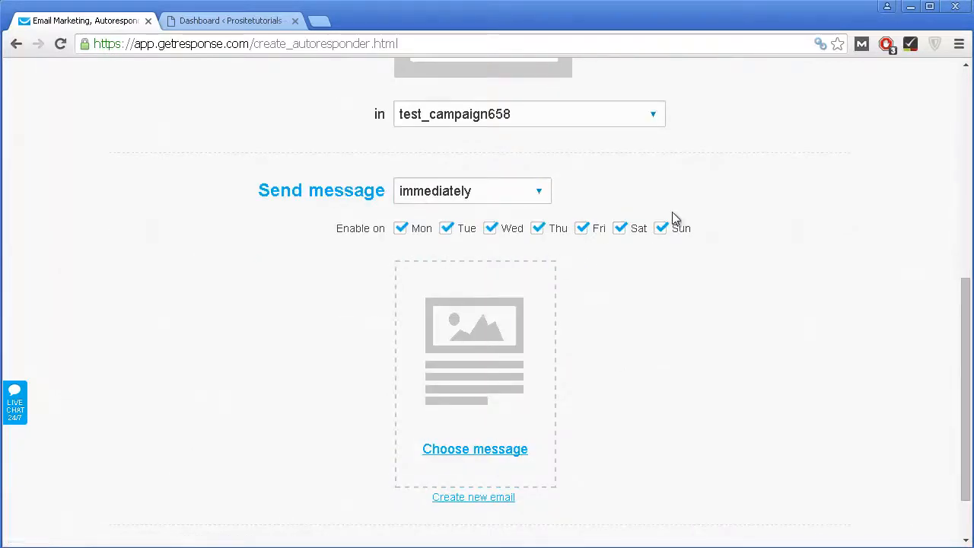
scroll(487, 220, up, 2)
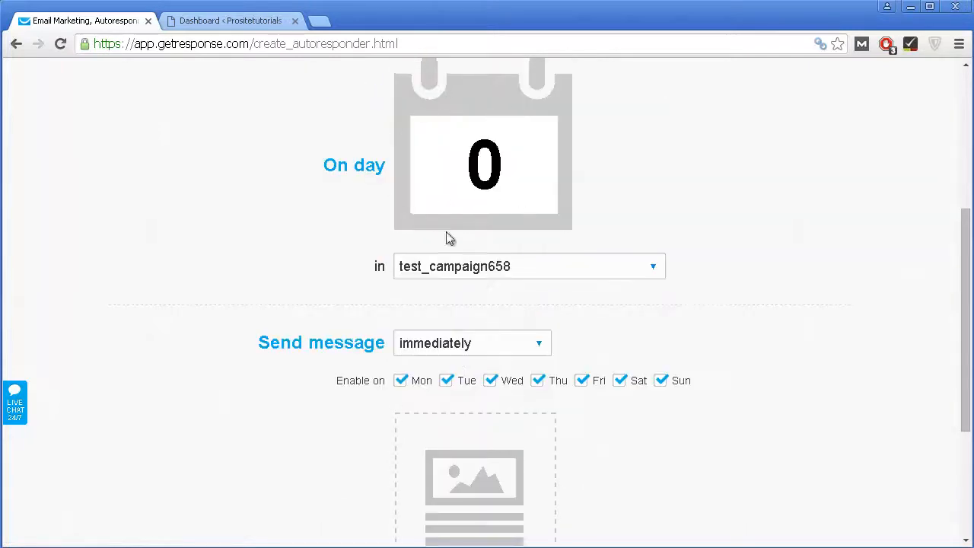
scroll(448, 236, down, 2)
scroll(487, 293, down, 1)
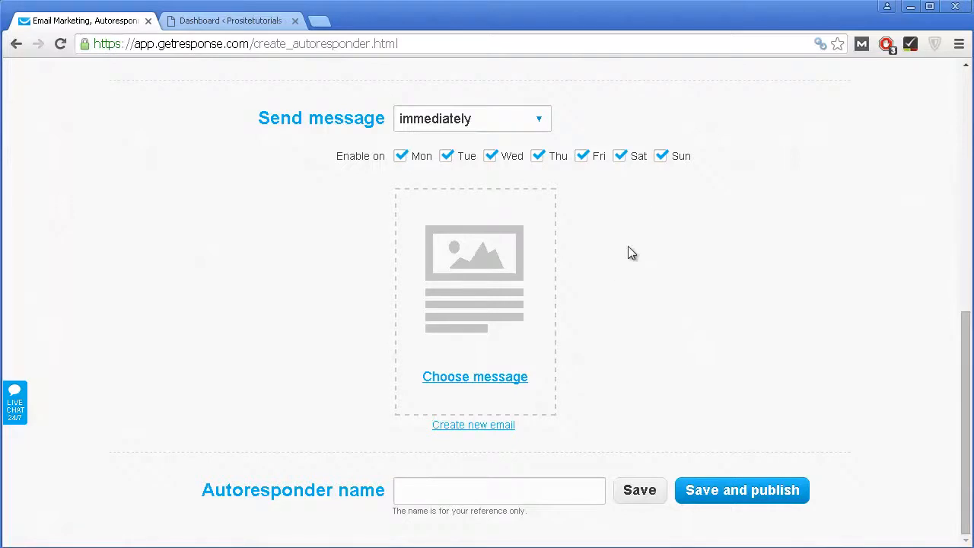
Step: Create a message named Bonus with subject 'Get Your FREE Ebook HERE!', keeping the existing sender
click(473, 426)
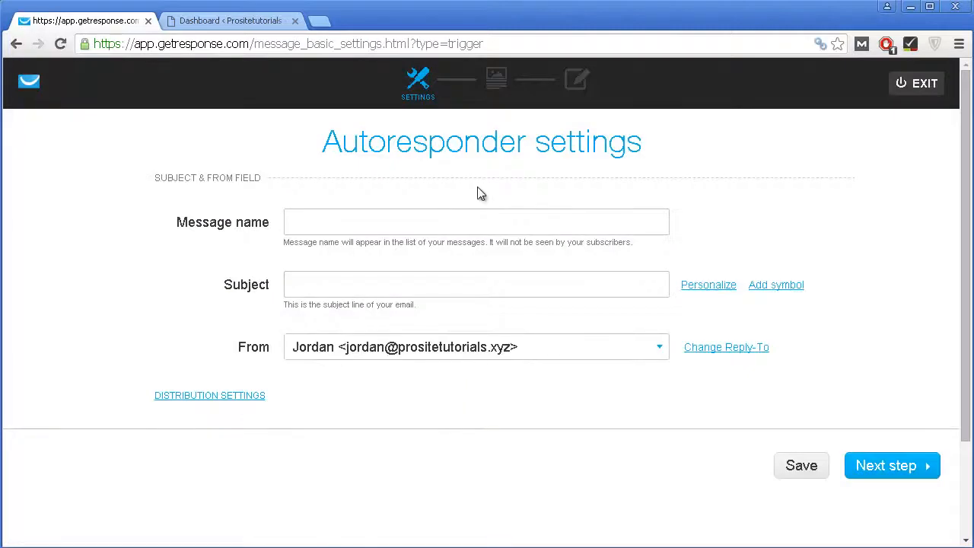
click(449, 220)
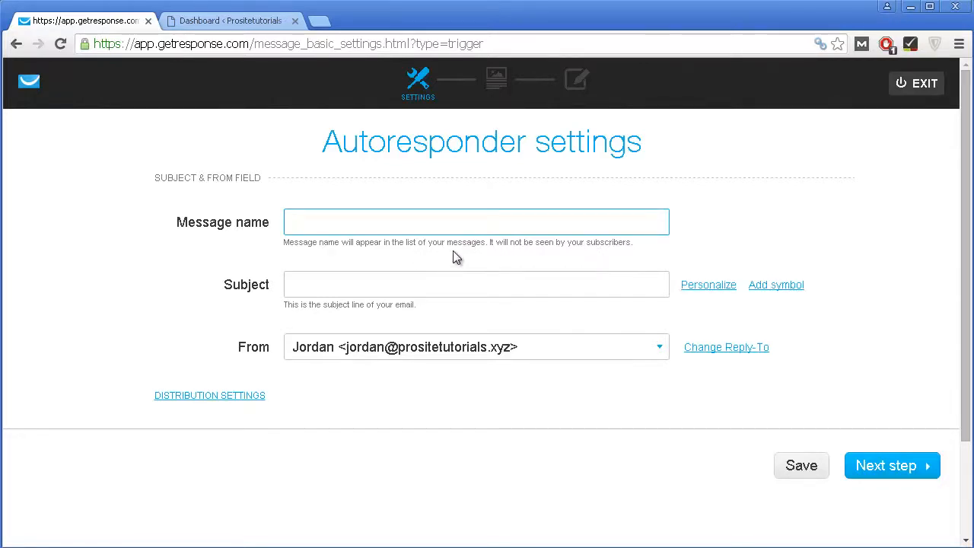
text(Bonus)
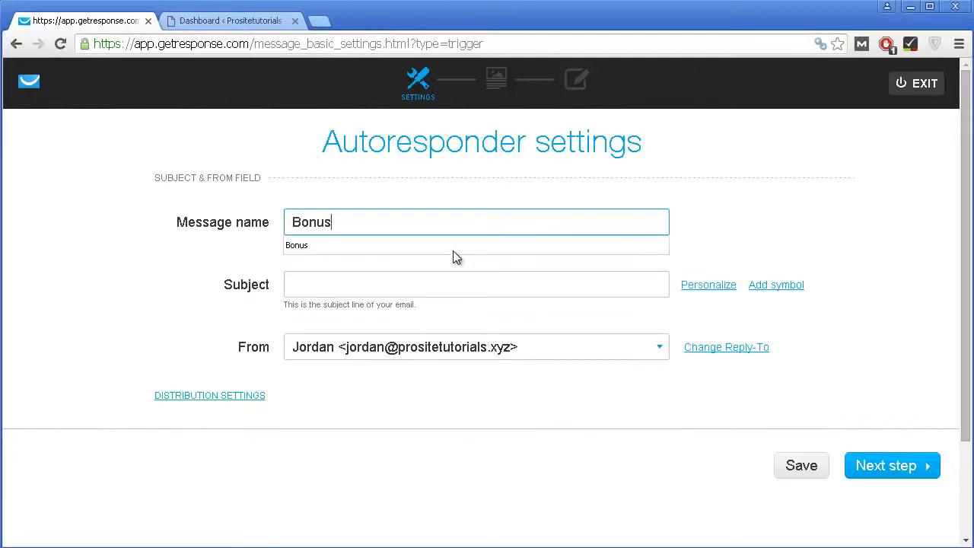
click(309, 290)
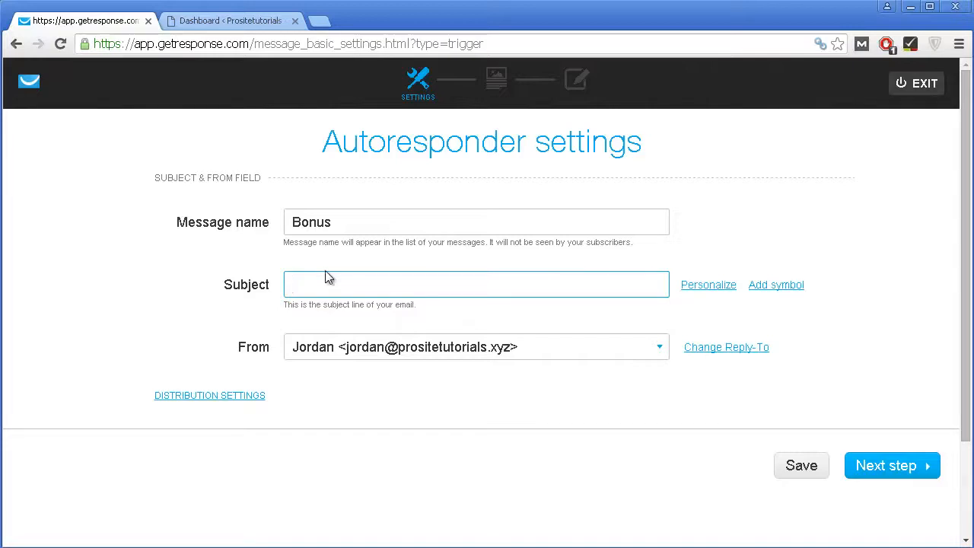
key(BackSpace)
text(Get)
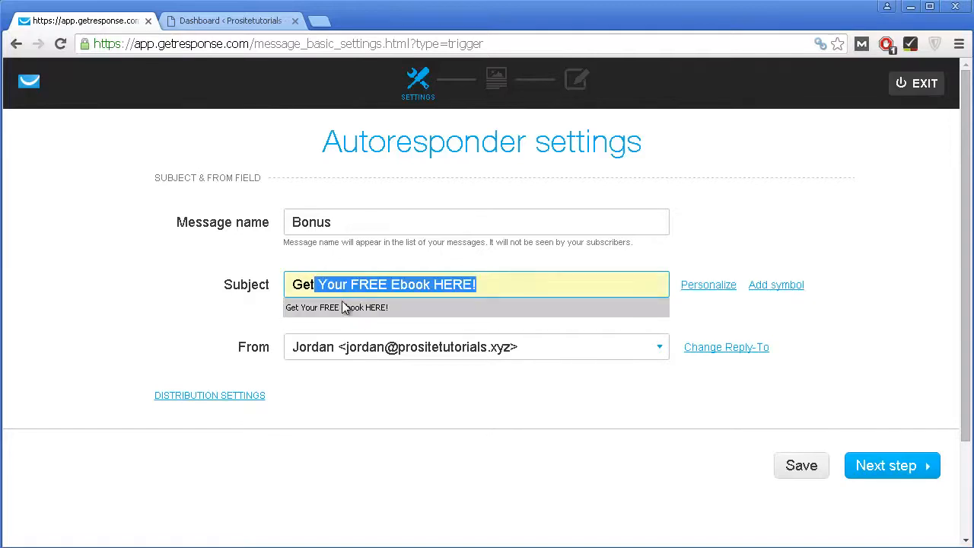
click(340, 307)
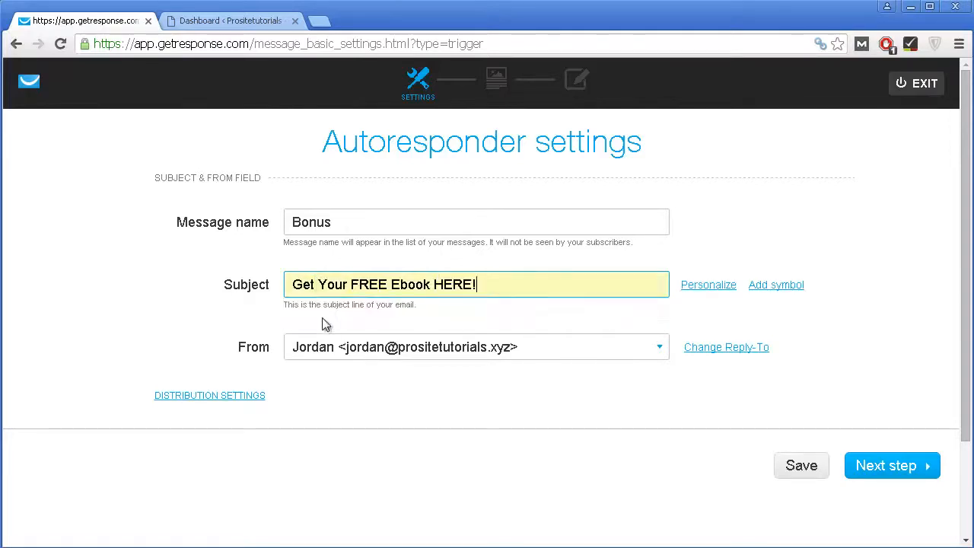
scroll(567, 347, down, 1)
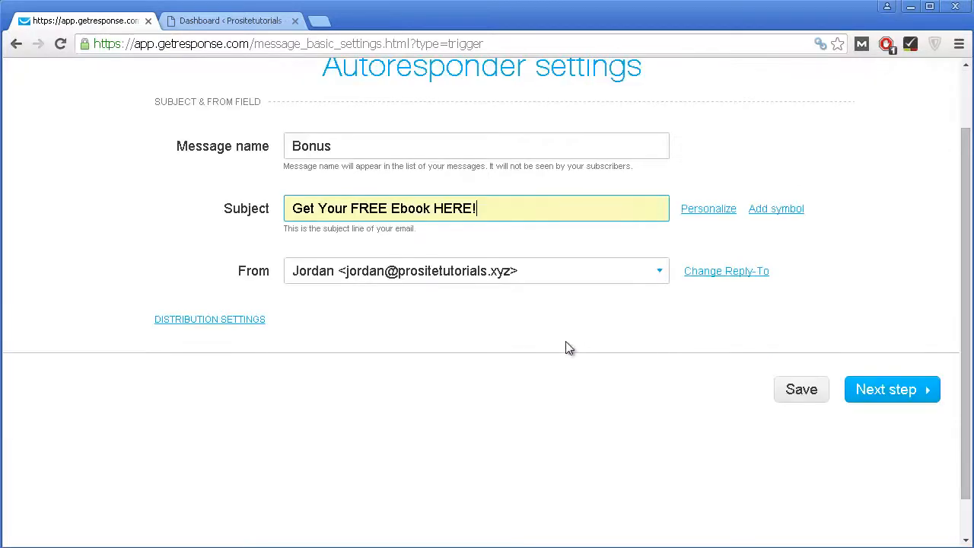
click(392, 273)
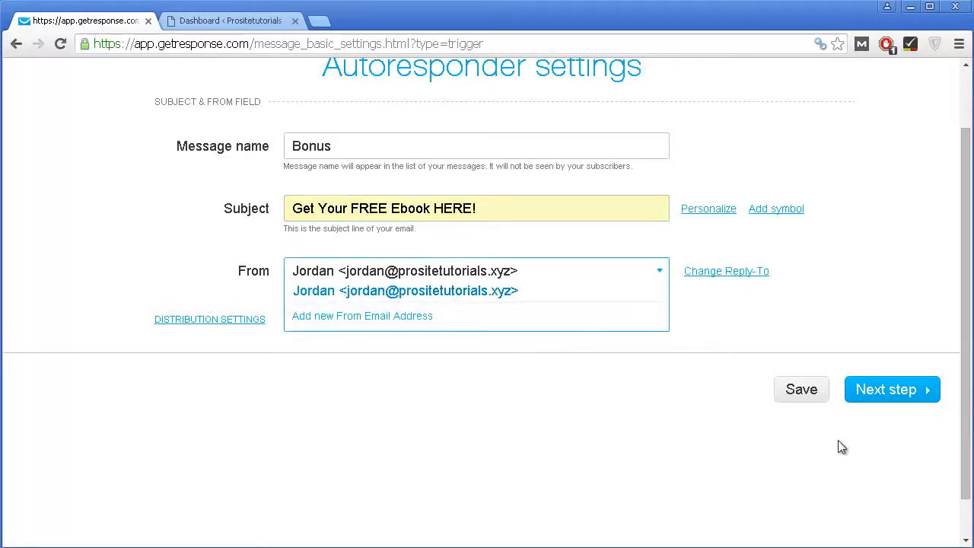
click(673, 432)
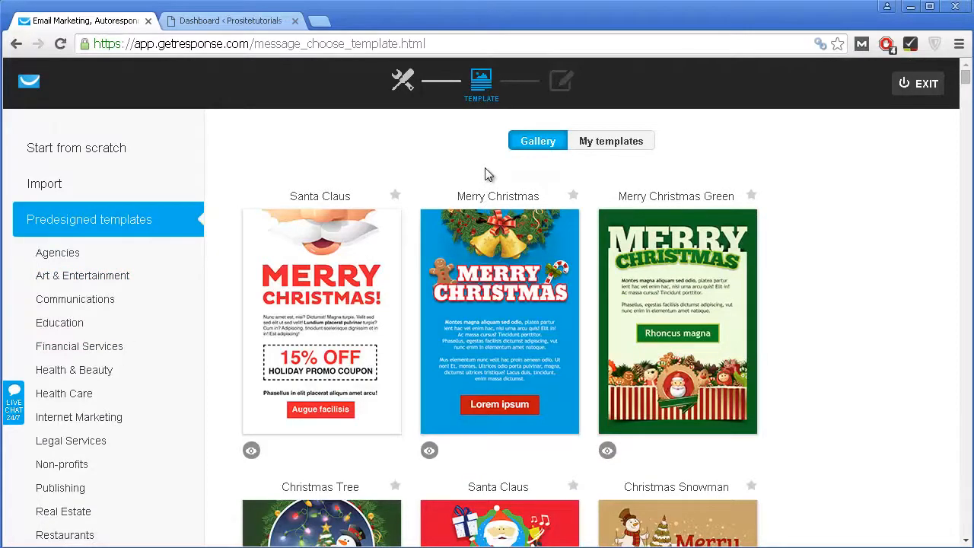
Step: Browse the template gallery categories and show the Restaurants templates
scroll(487, 175, down, 6)
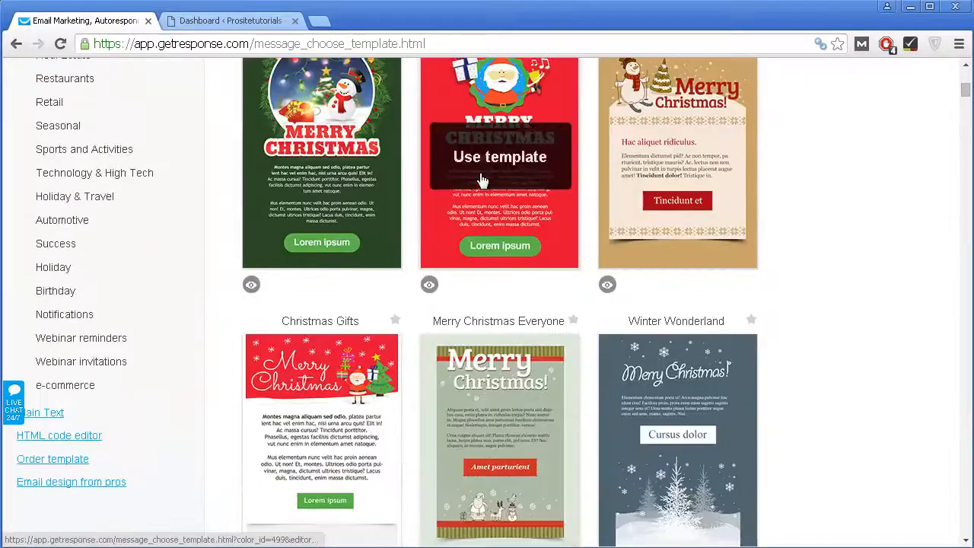
scroll(480, 180, down, 17)
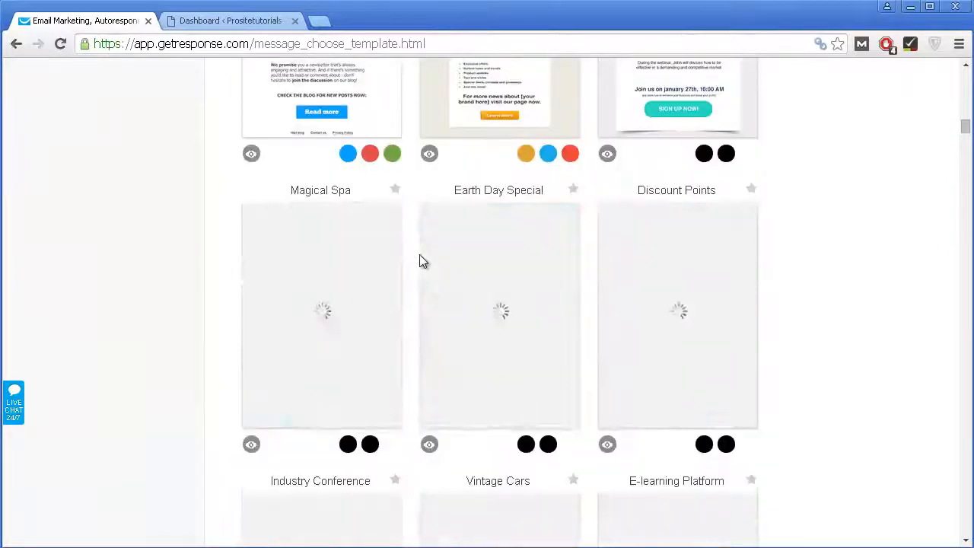
scroll(419, 258, down, 20)
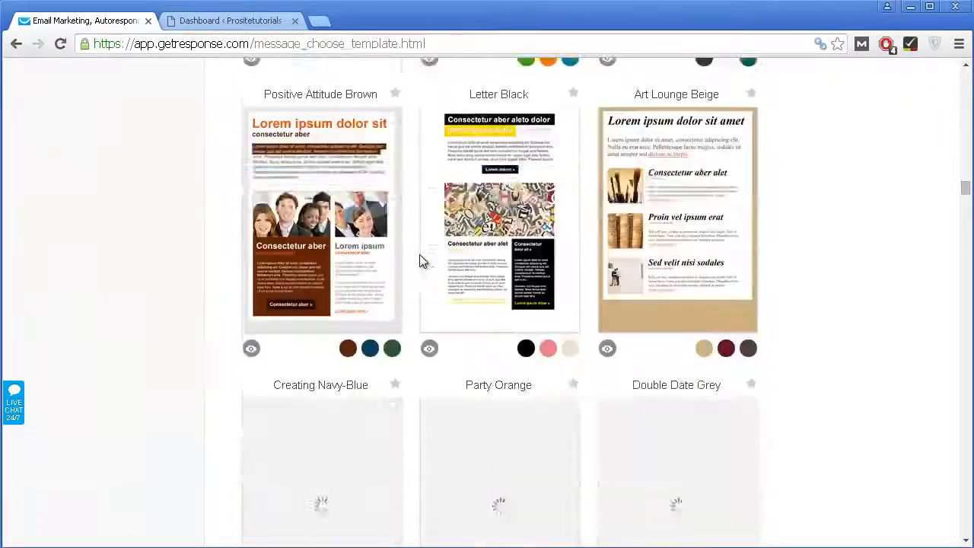
scroll(419, 254, down, 12)
scroll(420, 254, up, 10)
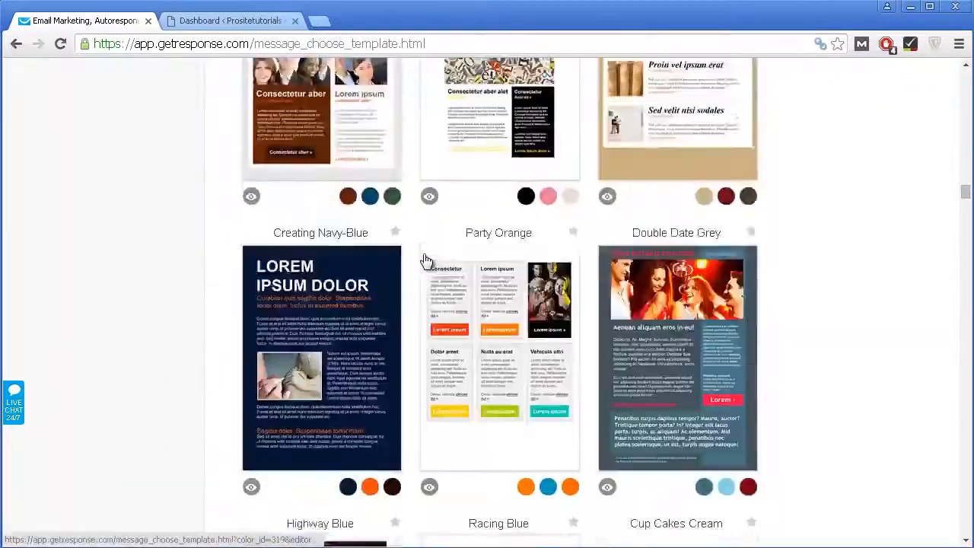
scroll(423, 256, up, 20)
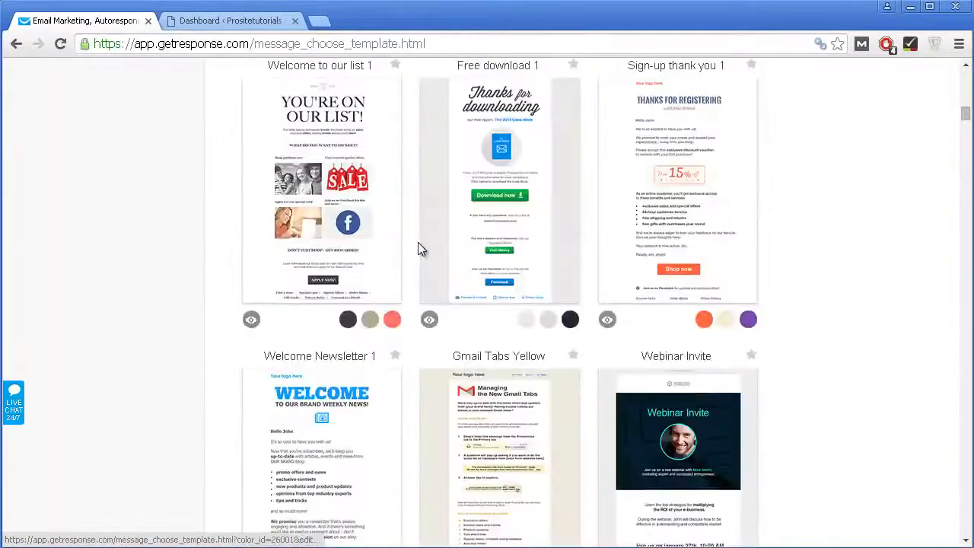
scroll(417, 249, up, 15)
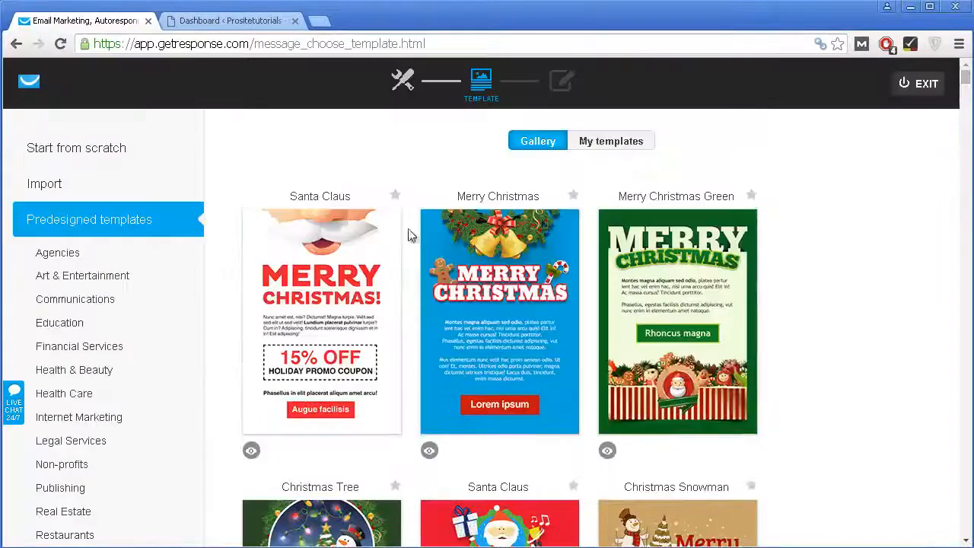
mouse_move(662, 331)
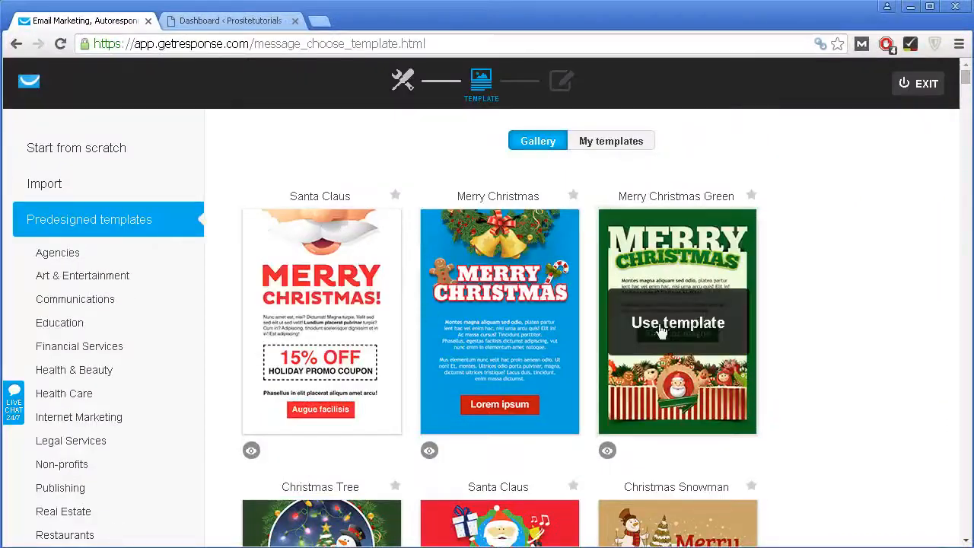
scroll(662, 331, down, 2)
scroll(558, 205, up, 1)
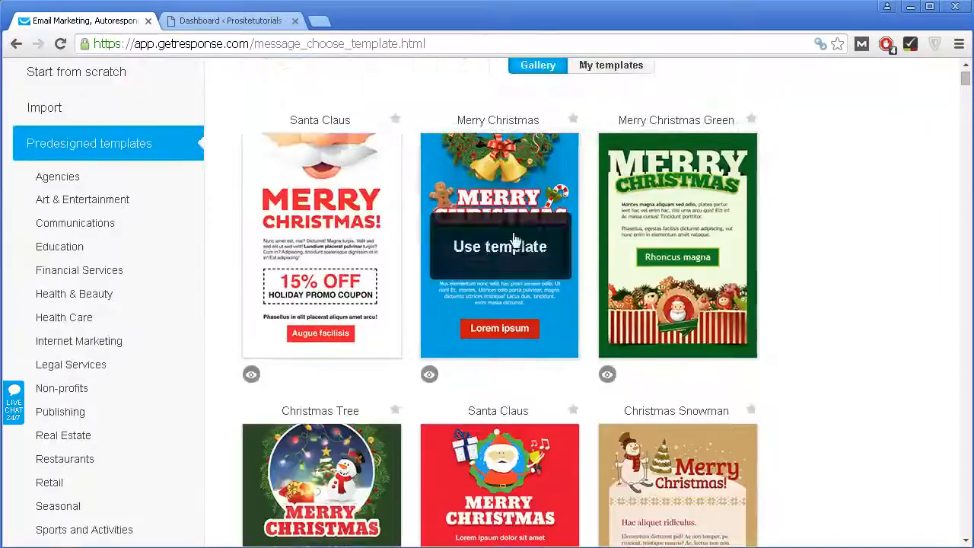
scroll(514, 240, down, 5)
scroll(214, 215, up, 2)
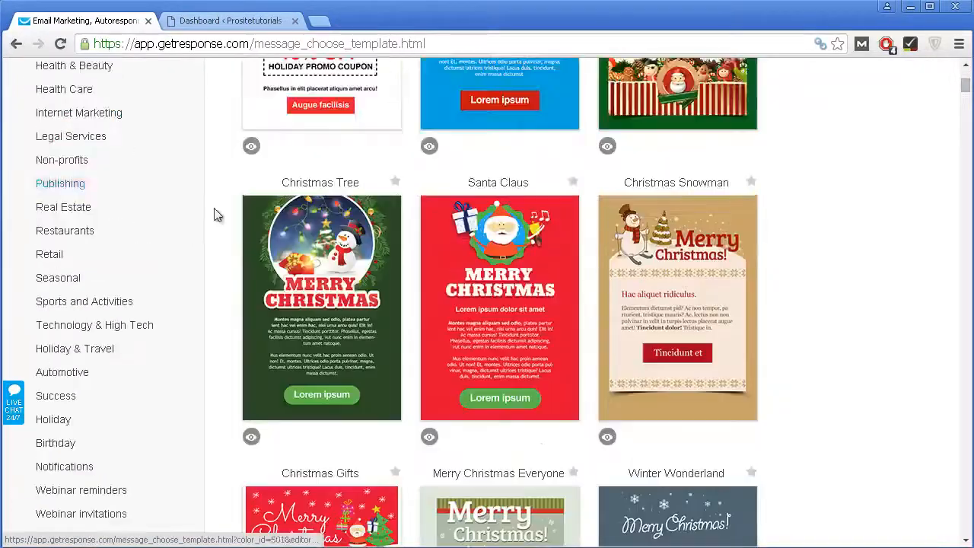
scroll(120, 169, up, 4)
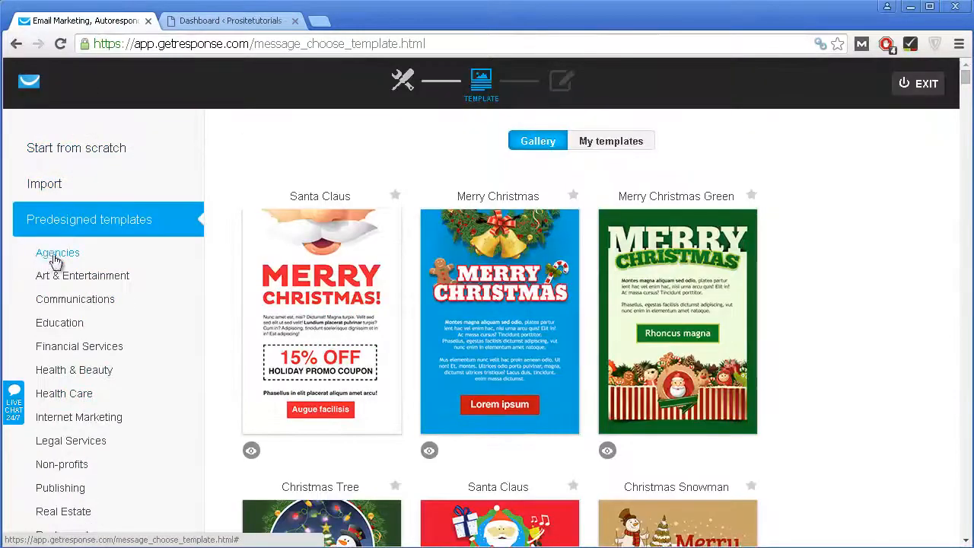
scroll(91, 278, down, 1)
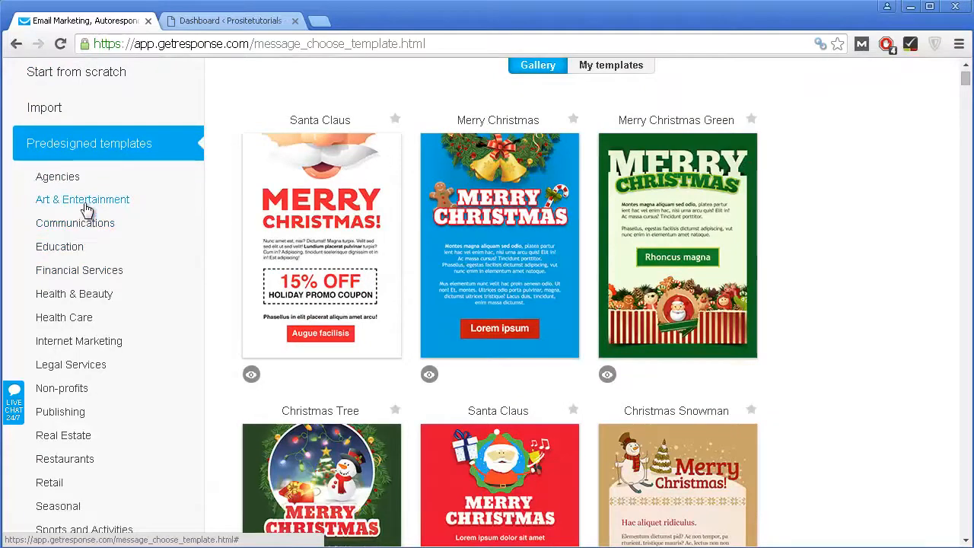
click(99, 213)
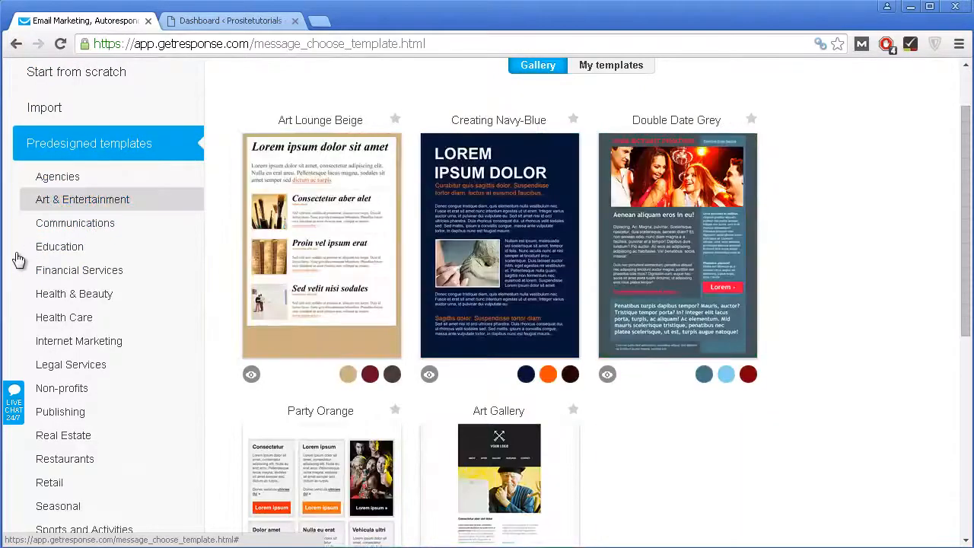
scroll(28, 267, down, 2)
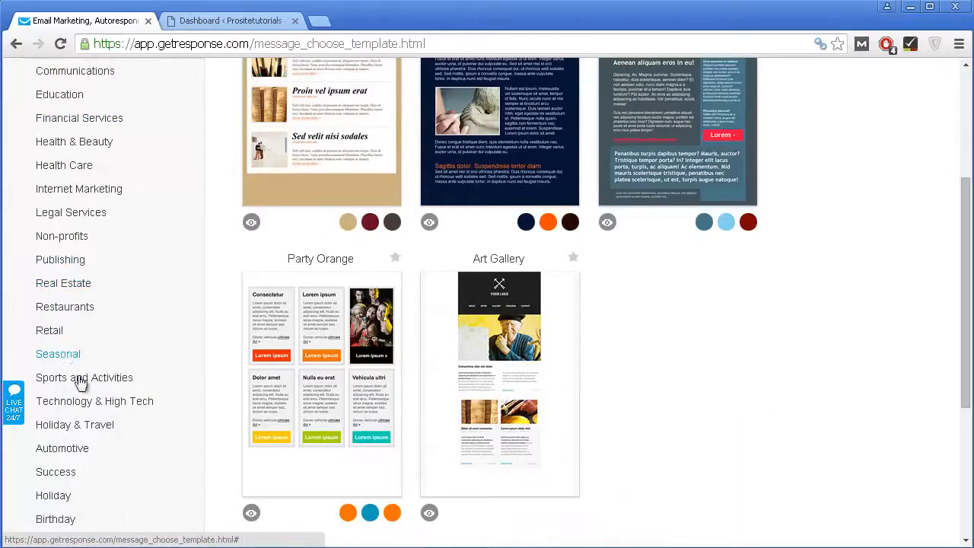
click(66, 309)
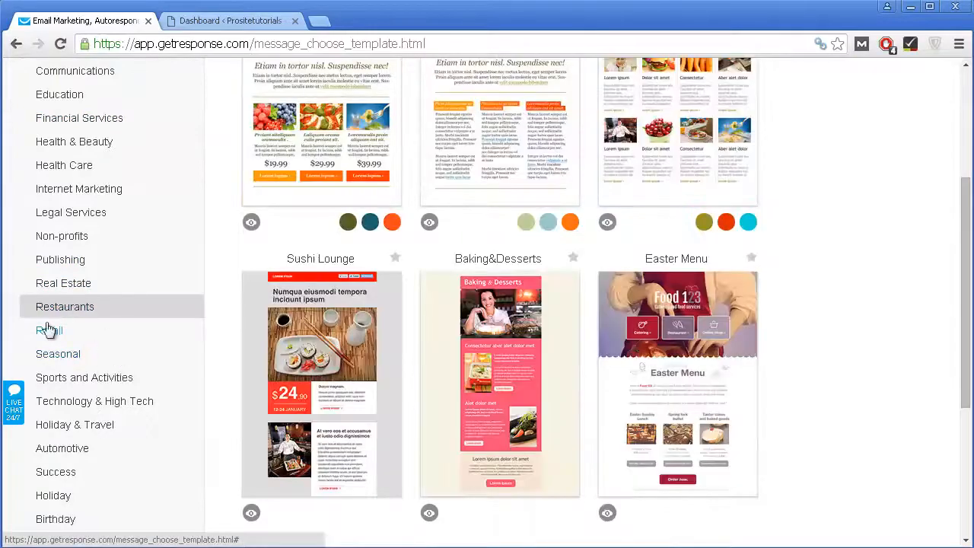
scroll(114, 350, up, 3)
scroll(152, 365, down, 3)
scroll(583, 327, up, 2)
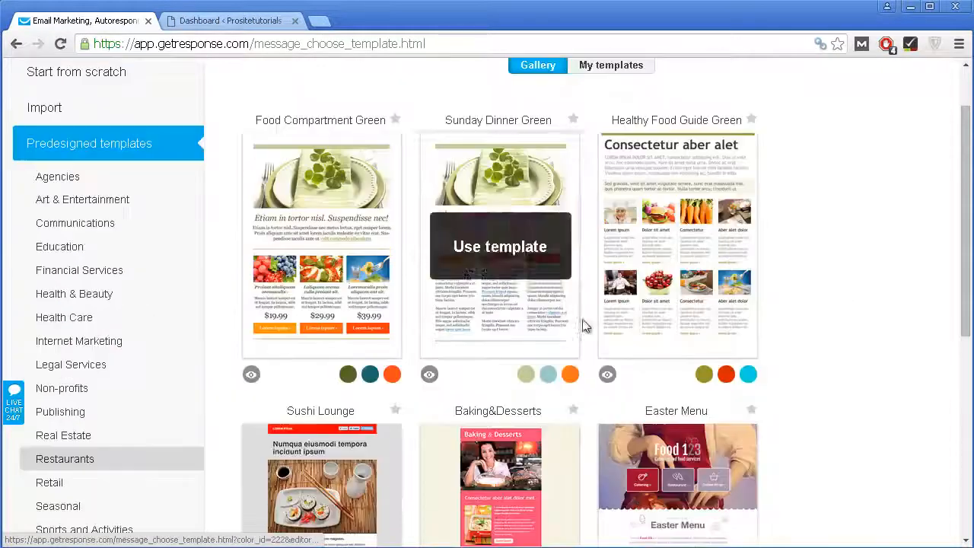
scroll(542, 374, down, 1)
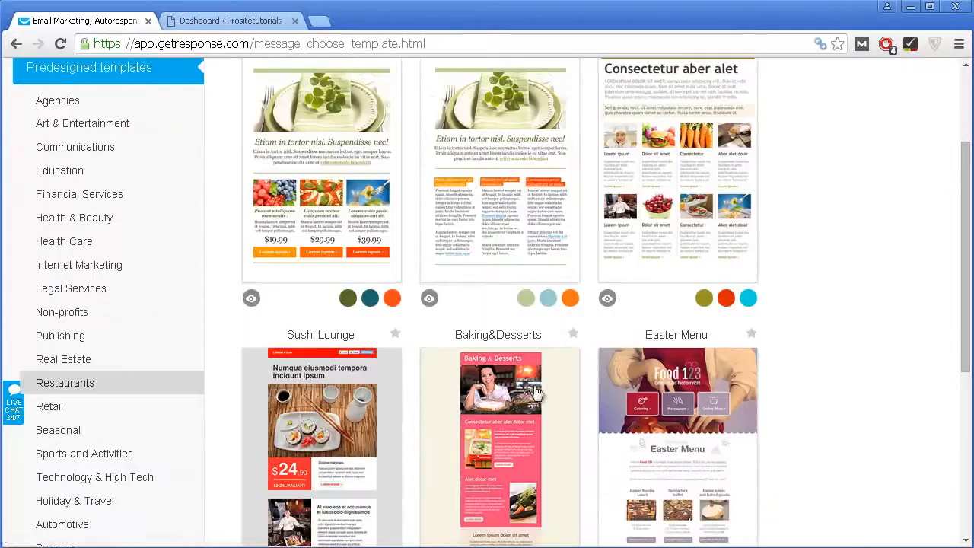
Step: Switch Food Compartment and Sunday Dinner to their orange colour versions
click(369, 300)
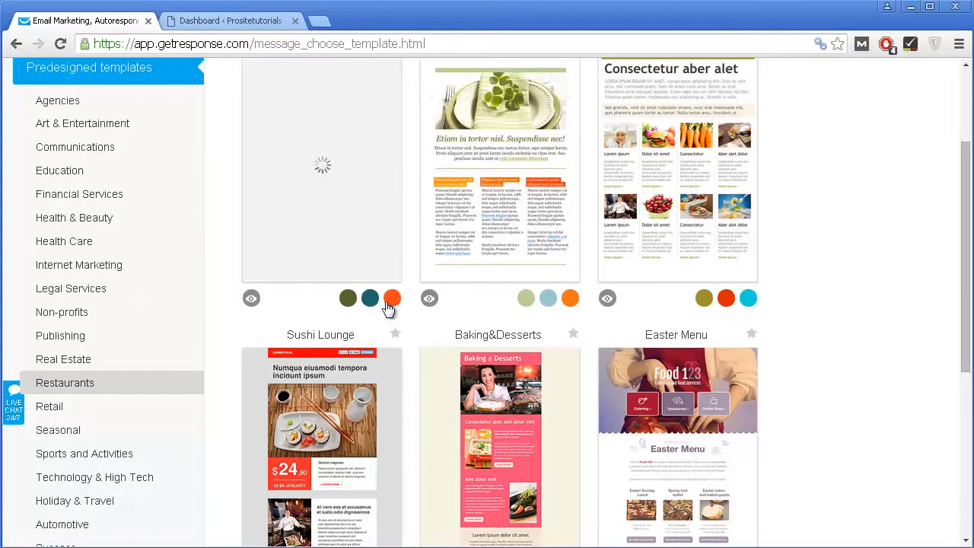
click(392, 299)
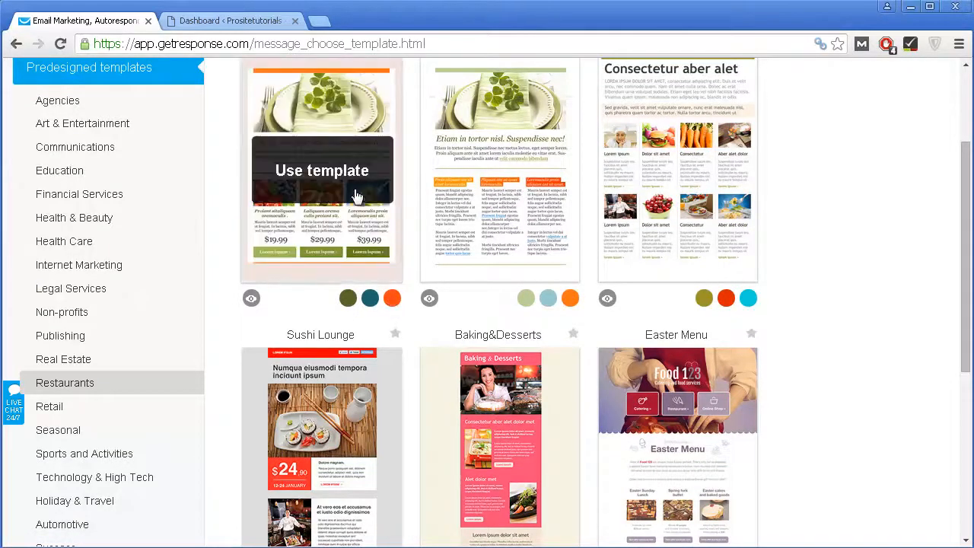
click(546, 300)
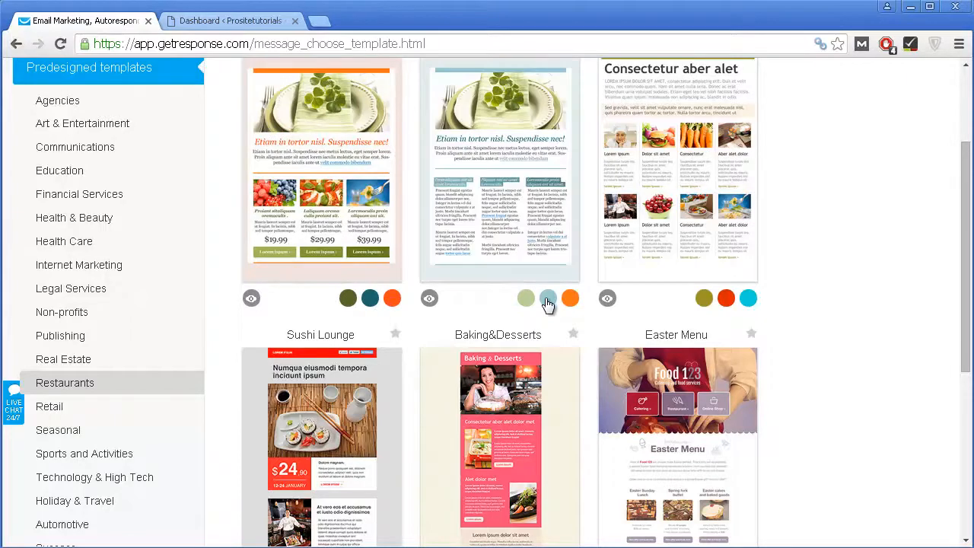
click(569, 301)
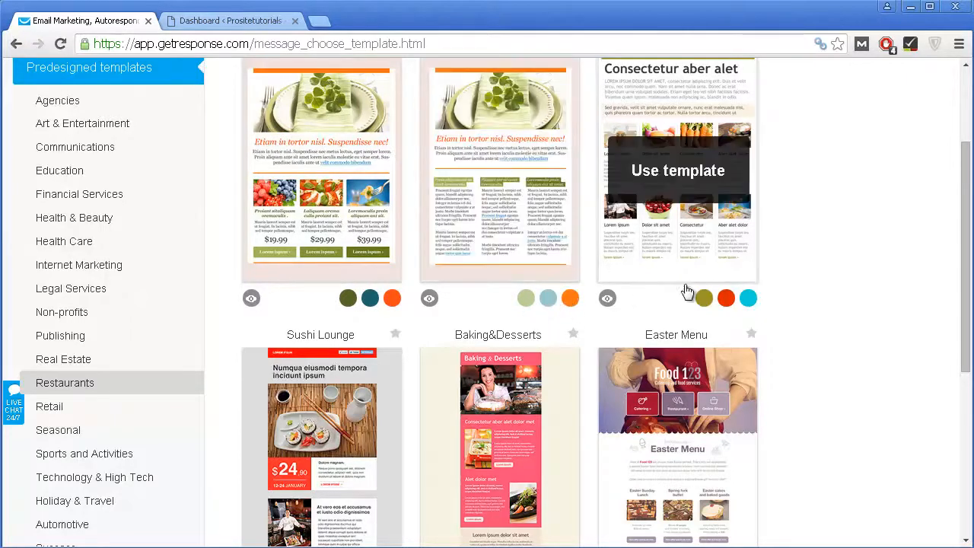
Step: Preview the Healthy Food Guide Green template, then close the preview
click(609, 308)
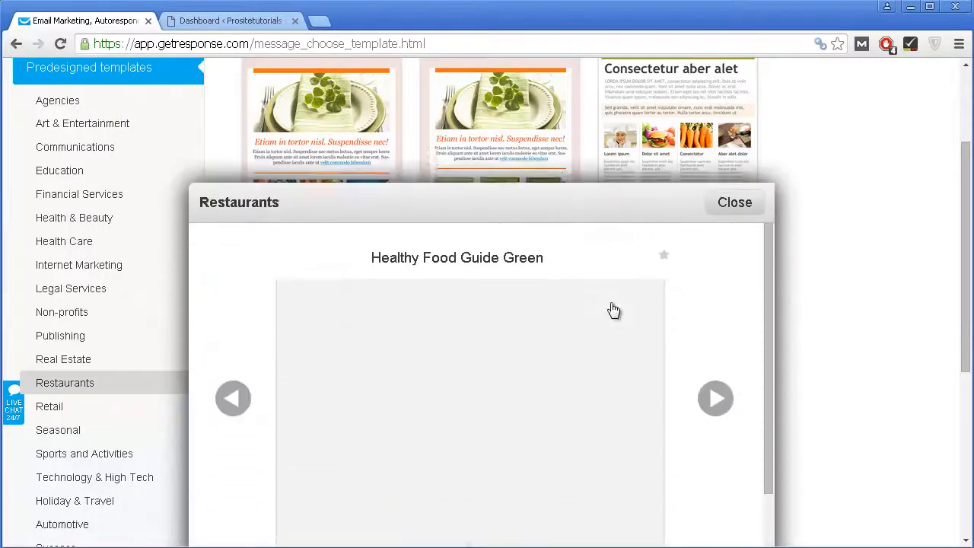
scroll(613, 310, down, 3)
scroll(613, 311, down, 2)
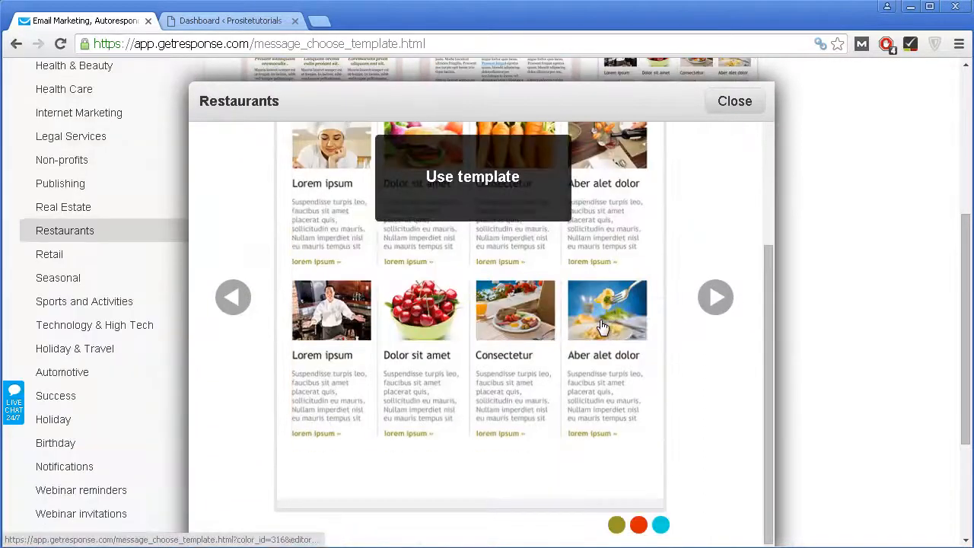
scroll(593, 327, up, 6)
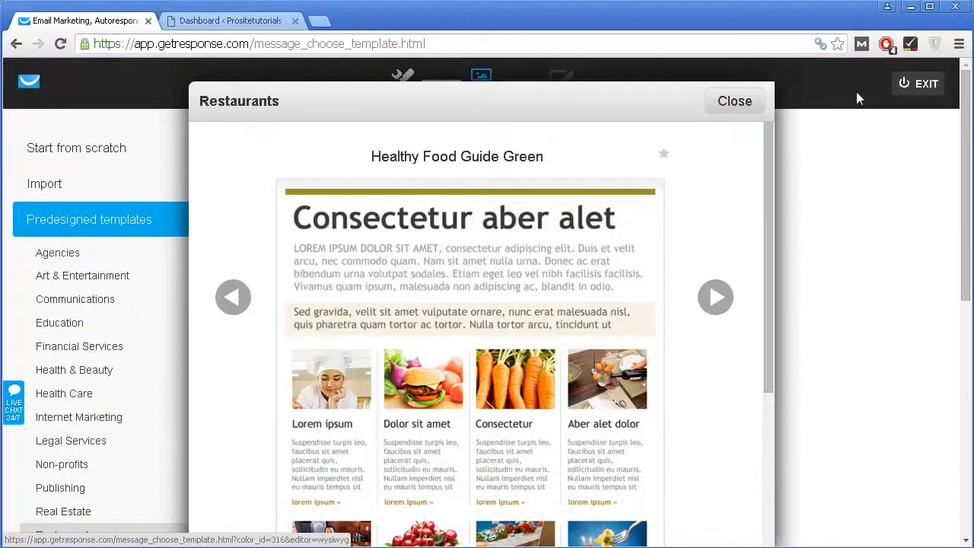
click(735, 101)
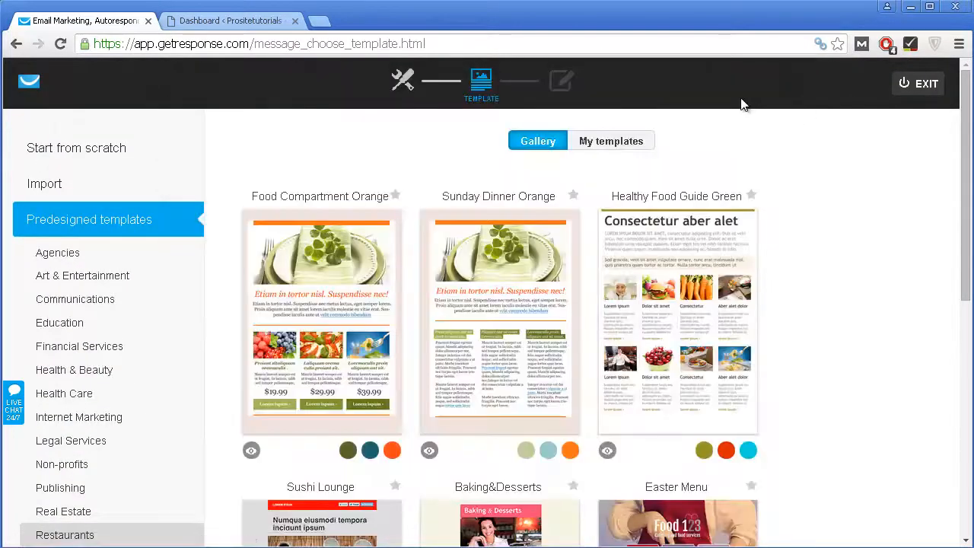
Step: Choose the 1 column-3 layout under Start from scratch to open the message editor
click(180, 158)
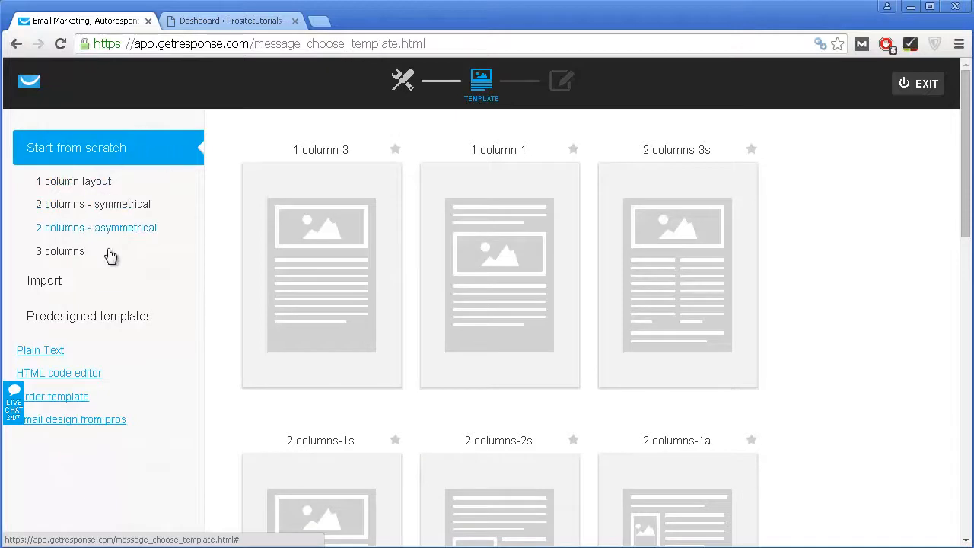
mouse_move(290, 251)
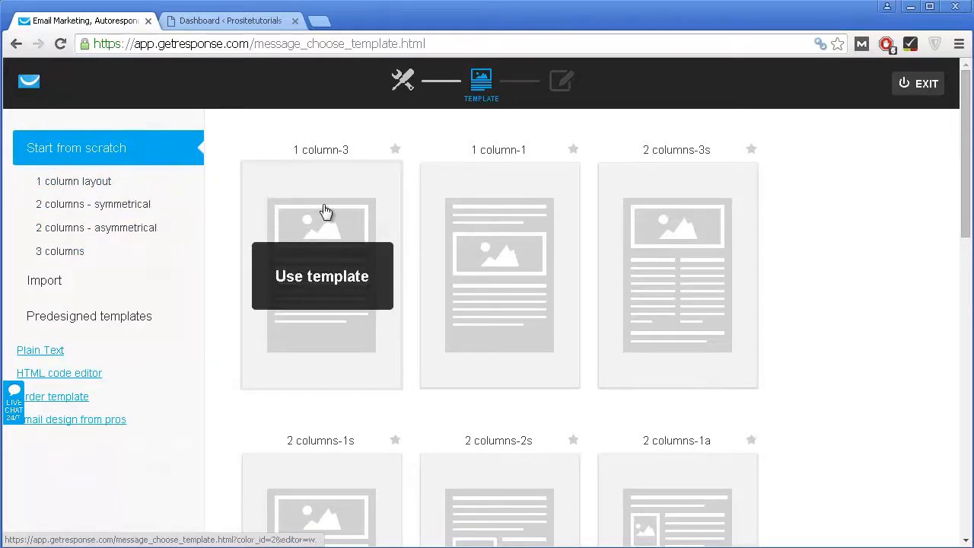
scroll(547, 311, down, 3)
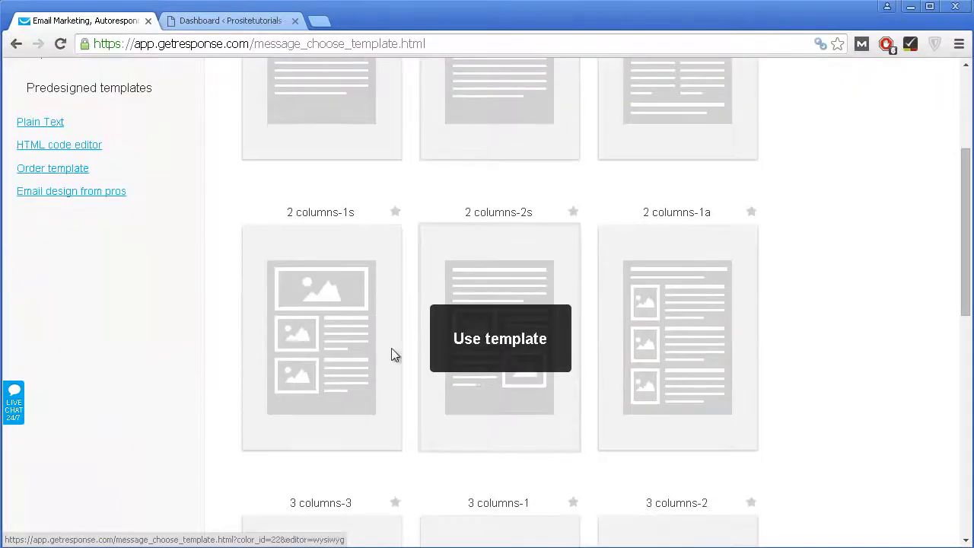
scroll(688, 396, up, 2)
click(315, 203)
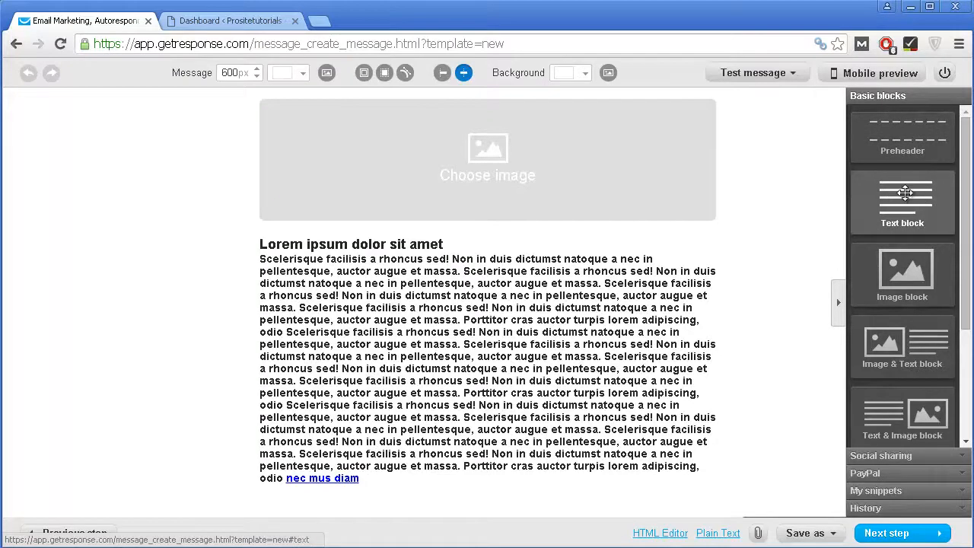
Step: Drop a new Text block below the existing Lorem ipsum body text
drag(905, 194, 405, 348)
drag(395, 451, 402, 503)
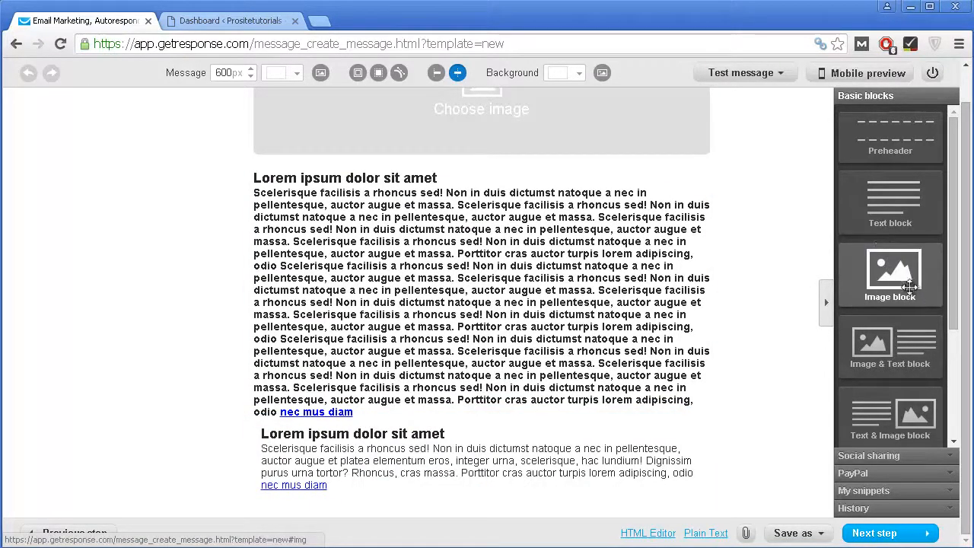
Step: Add a second image block under the first image and a green button below the main paragraph
drag(866, 311, 639, 209)
scroll(844, 342, down, 3)
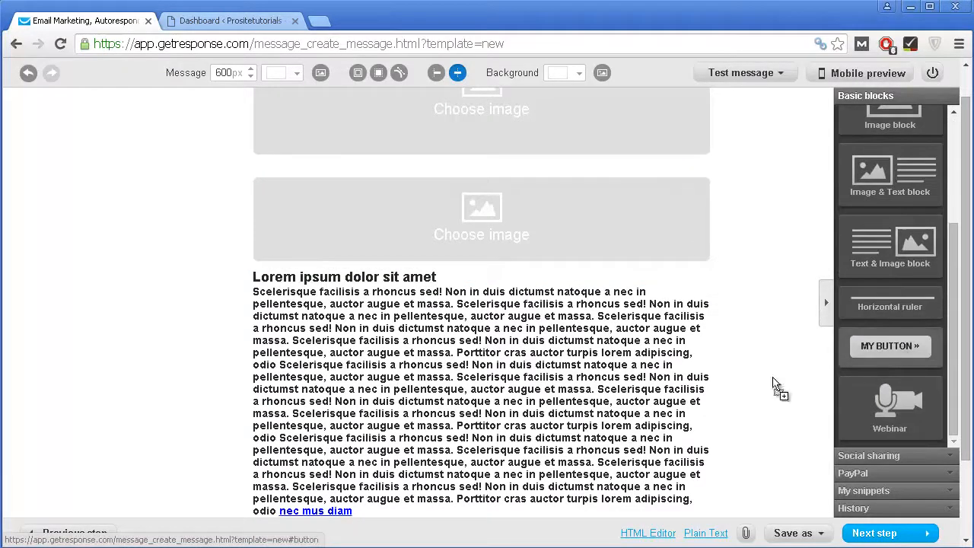
drag(624, 362, 546, 439)
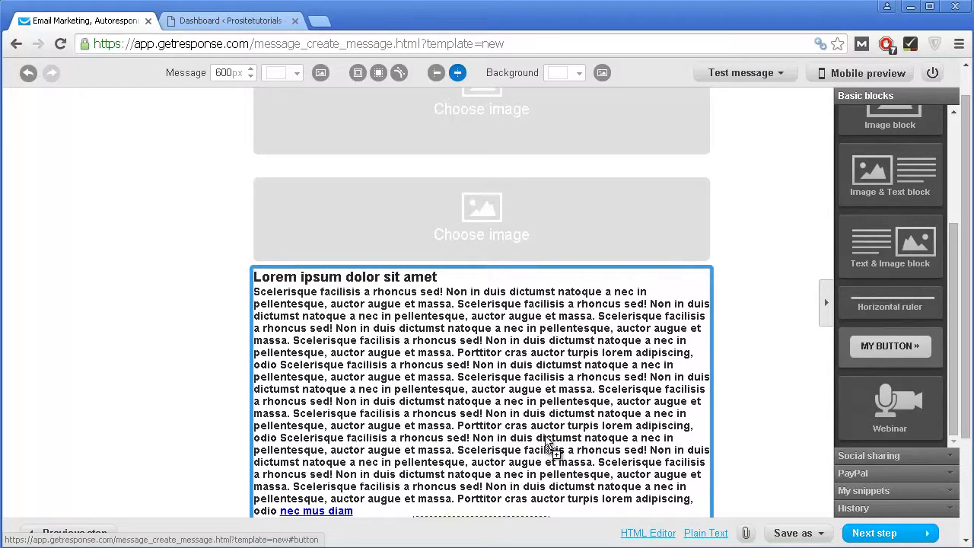
drag(553, 485, 560, 464)
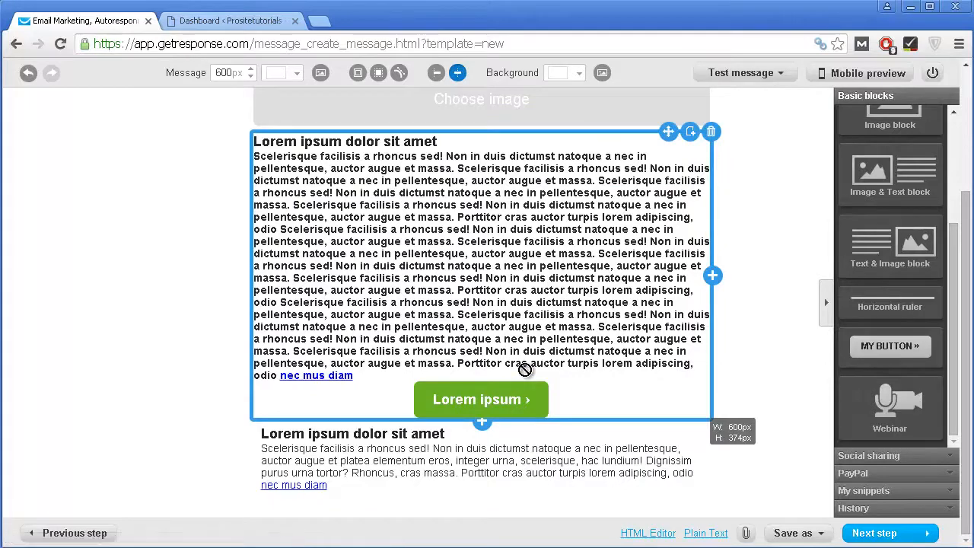
Step: Place the Like, Tweet, Pin it, +1, Share, Forward sharing row below the second text block
click(609, 373)
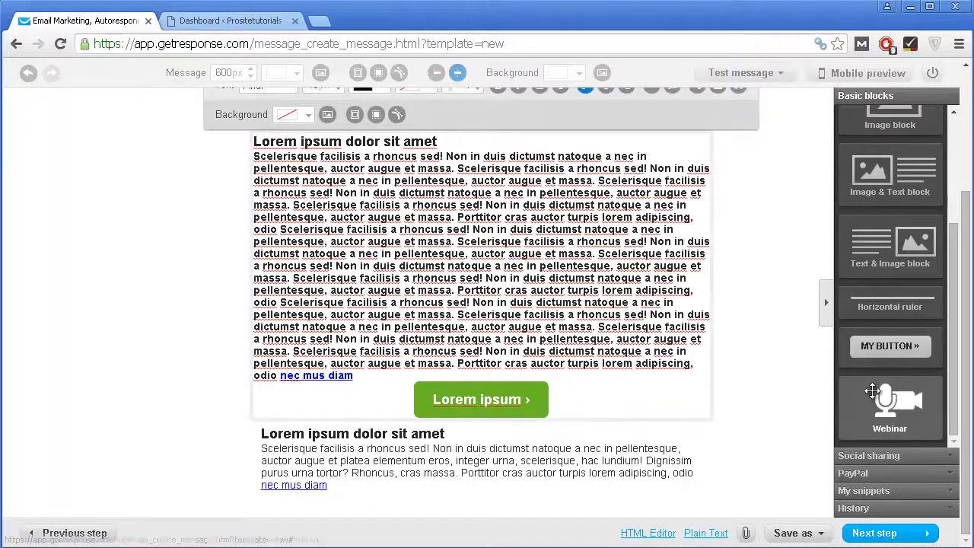
click(896, 456)
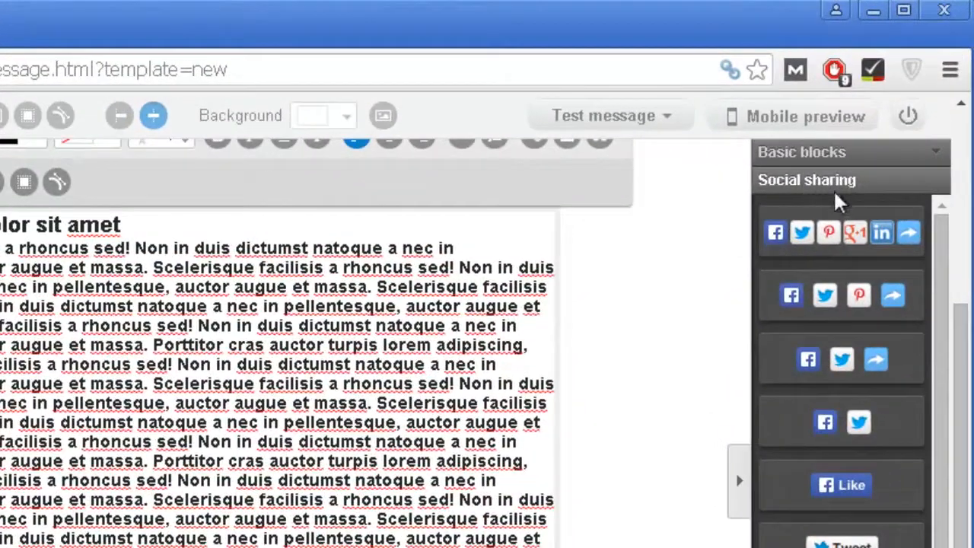
drag(836, 235, 436, 493)
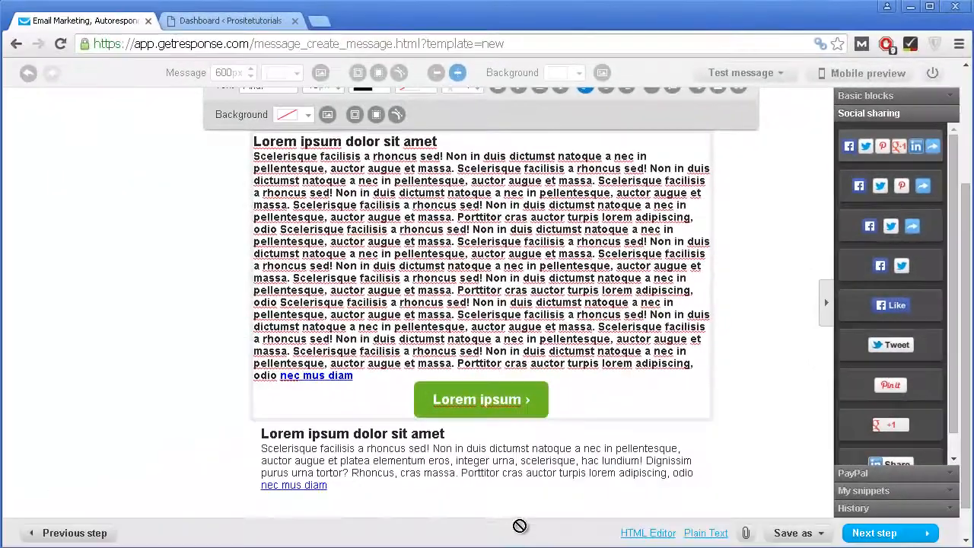
scroll(502, 426, down, 1)
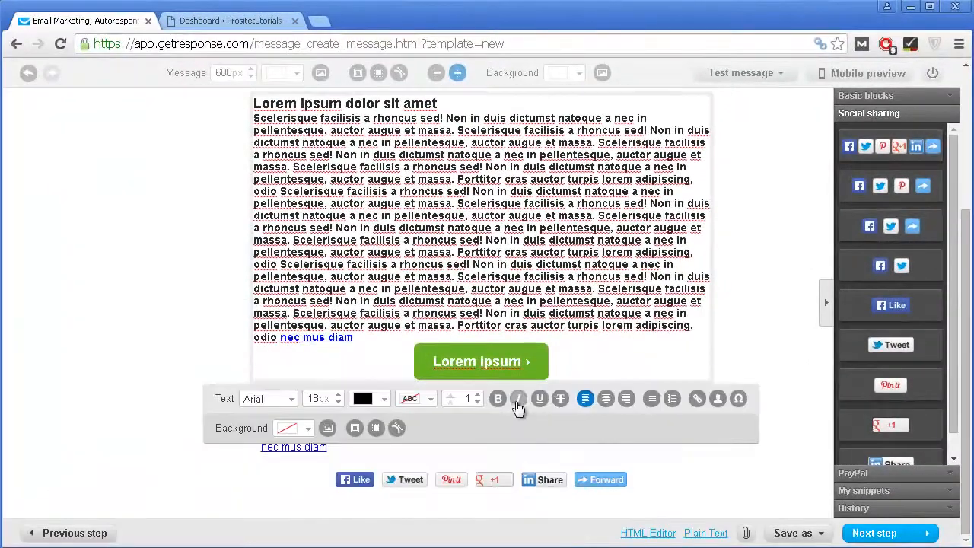
scroll(655, 452, up, 4)
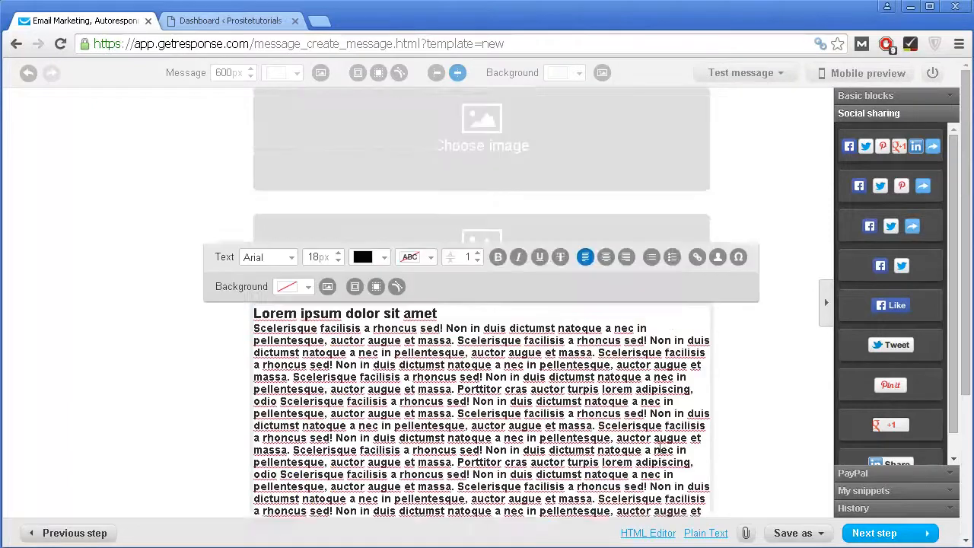
Step: Open and close the image gallery, then move the top image block away and back into place
click(438, 144)
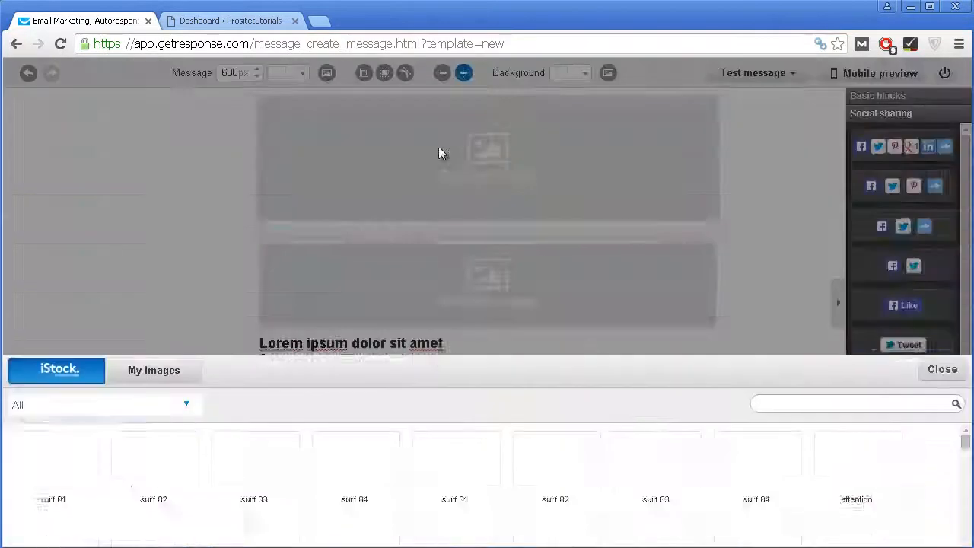
click(942, 107)
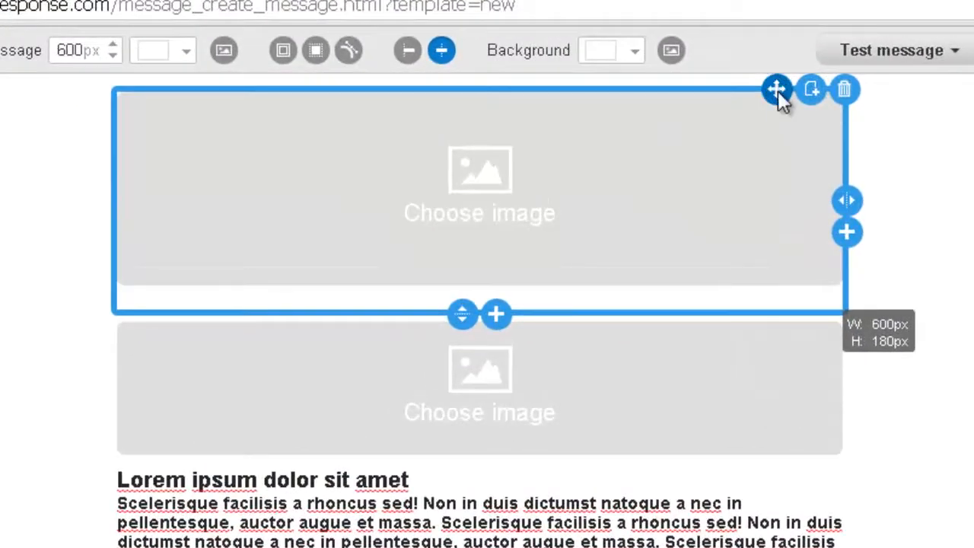
drag(777, 89, 736, 283)
drag(710, 427, 677, 145)
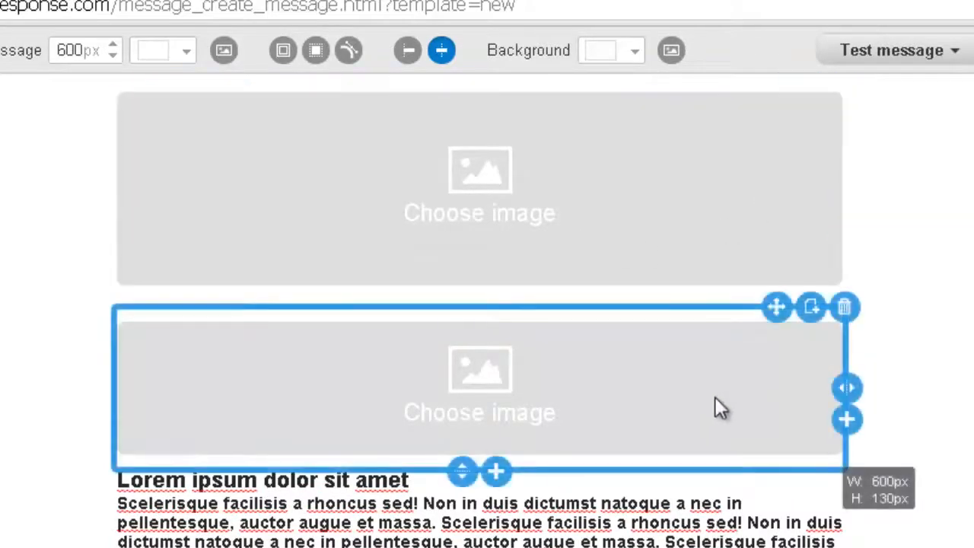
Step: Delete the second image block and open the iStock gallery for the top image
click(845, 307)
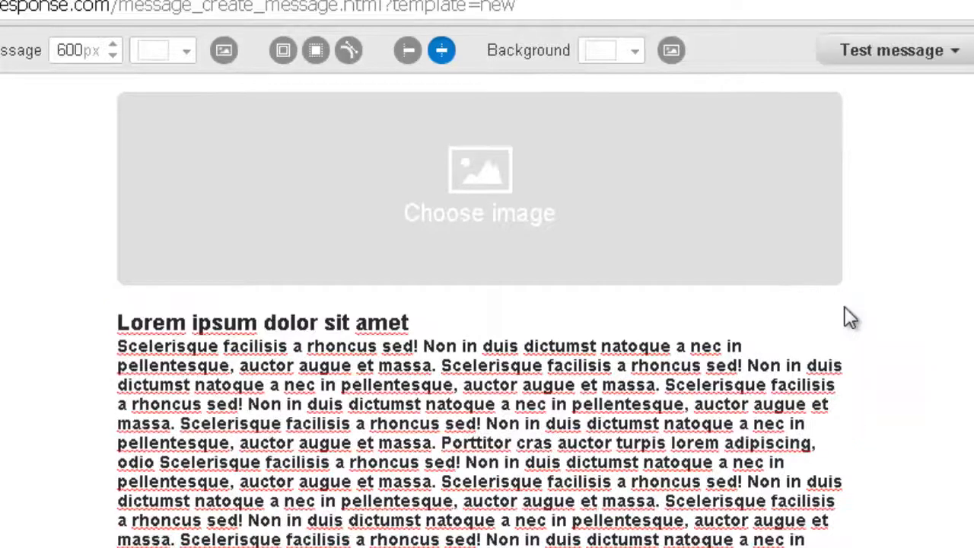
scroll(829, 367, down, 3)
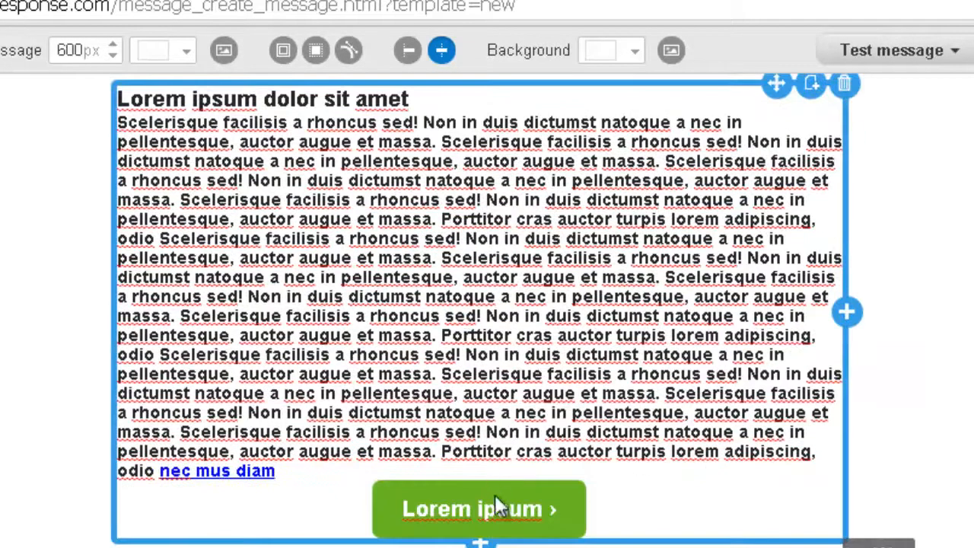
scroll(566, 175, up, 3)
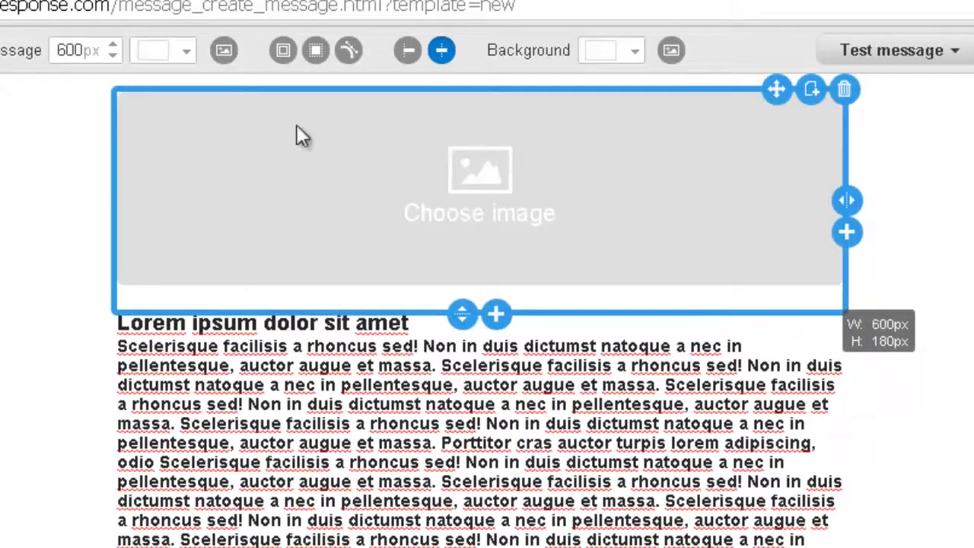
click(402, 186)
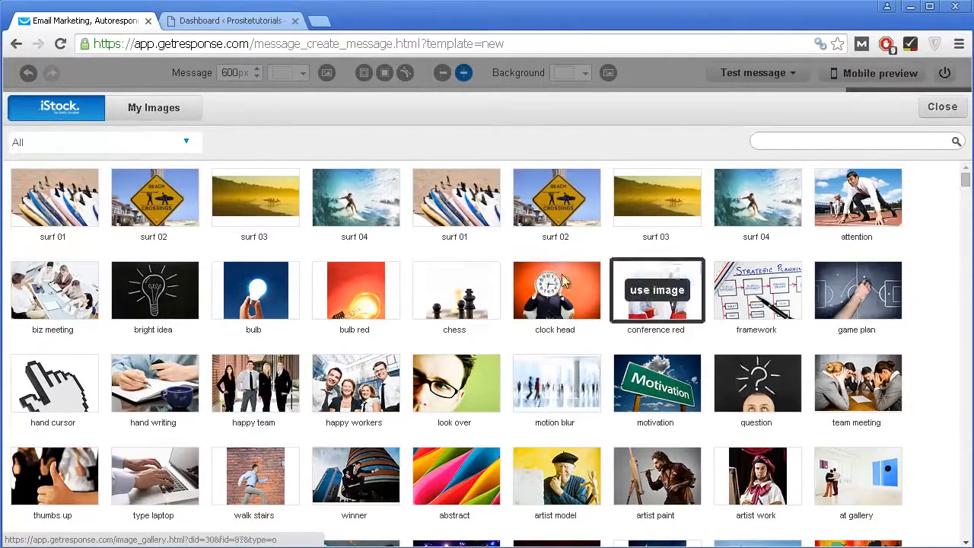
Step: Glance at My Images, then insert the iStock surf 04 photo at the email's top
mouse_move(571, 289)
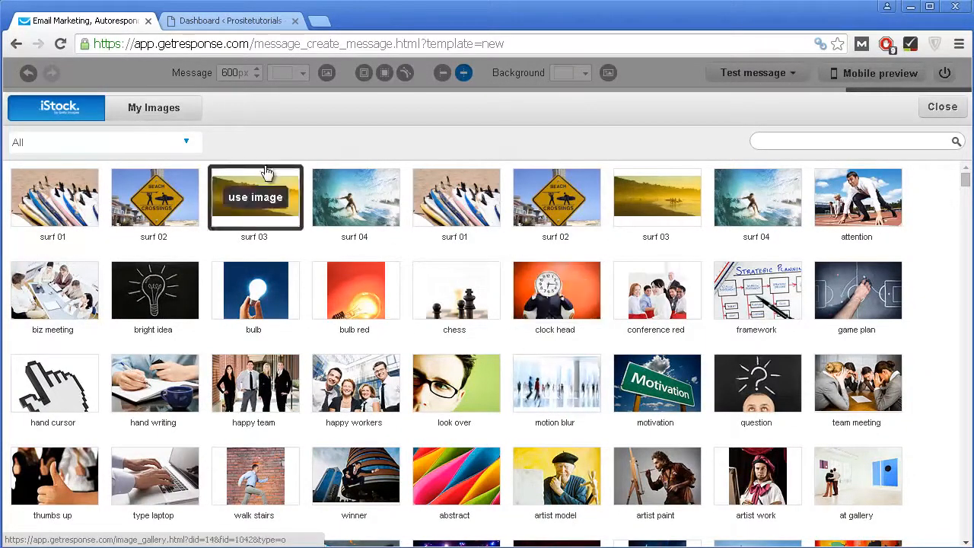
click(150, 111)
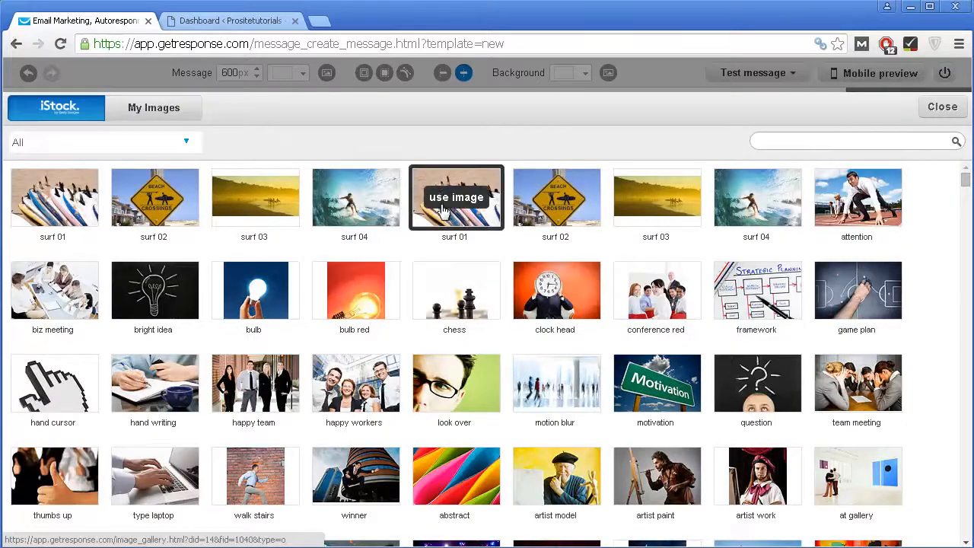
scroll(440, 214, down, 1)
scroll(442, 217, up, 1)
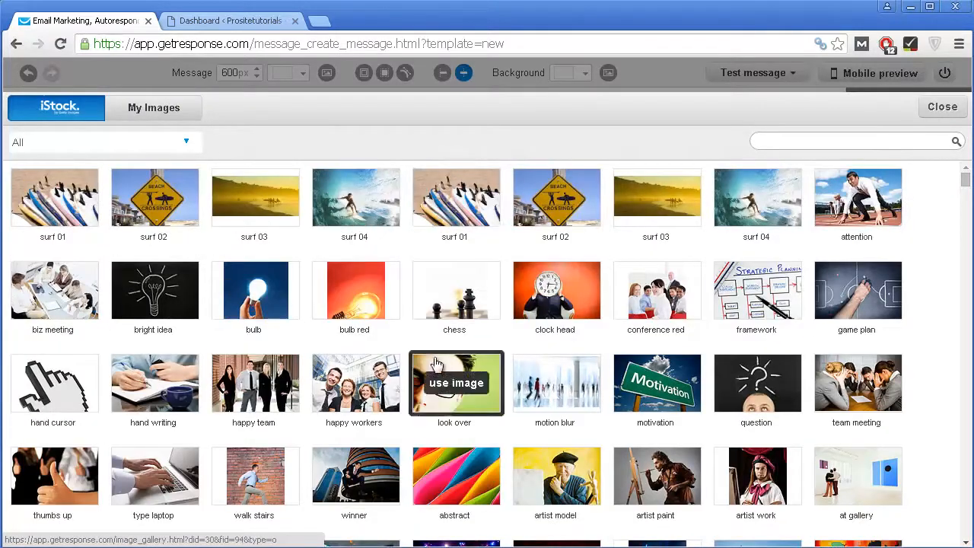
scroll(522, 274, down, 5)
scroll(521, 283, up, 6)
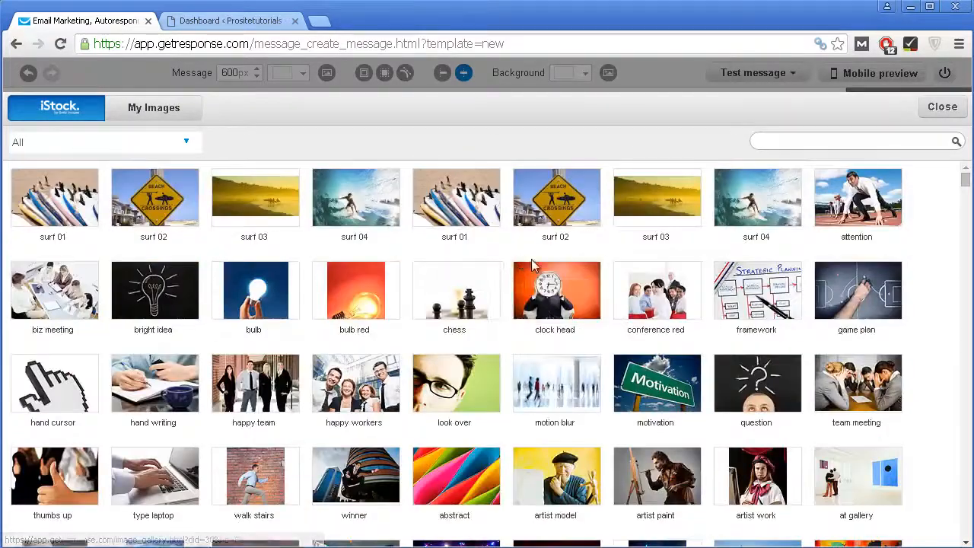
click(355, 199)
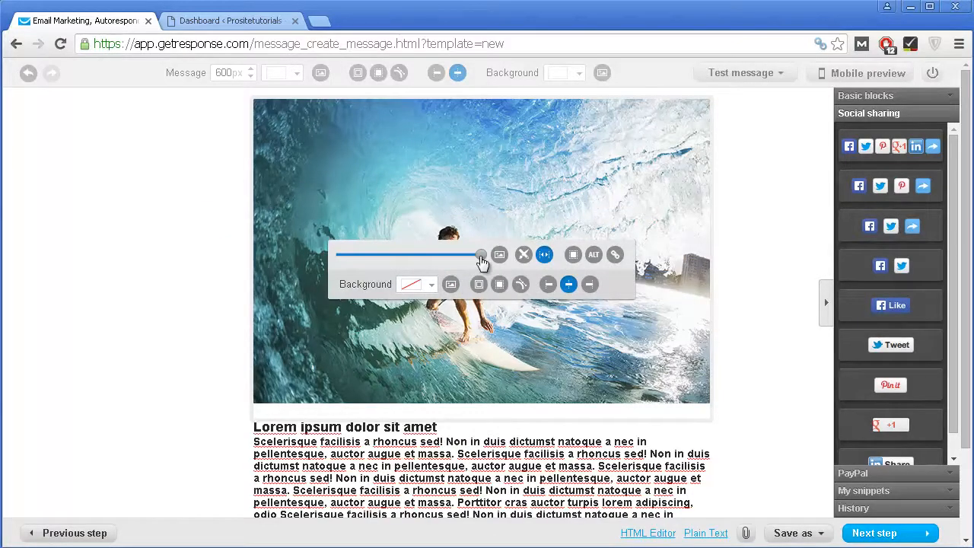
Step: Shrink the surf photo slightly and select the Lorem ipsum body text block for editing
mouse_move(481, 261)
mouse_down()
mouse_move(327, 258)
mouse_move(426, 255)
mouse_move(483, 271)
mouse_up()
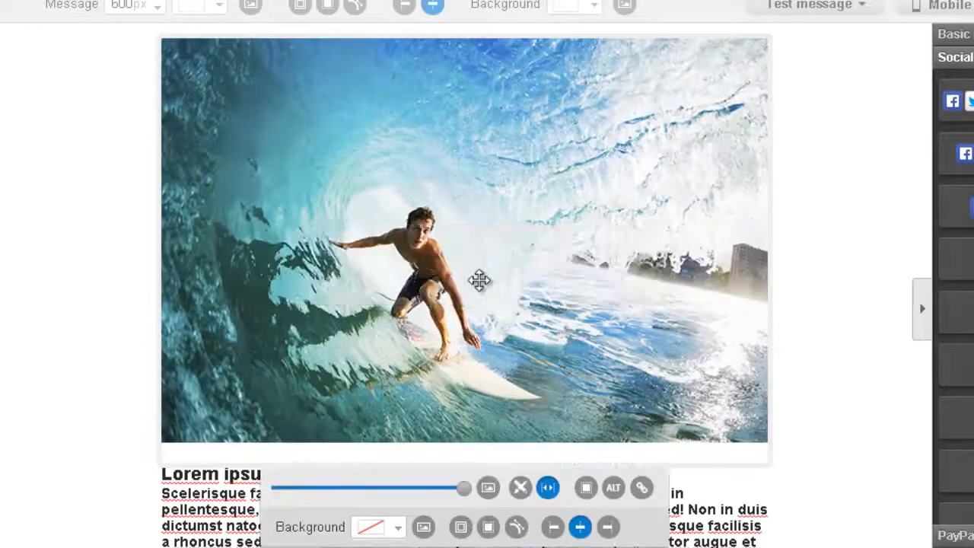
scroll(479, 280, down, 2)
click(300, 463)
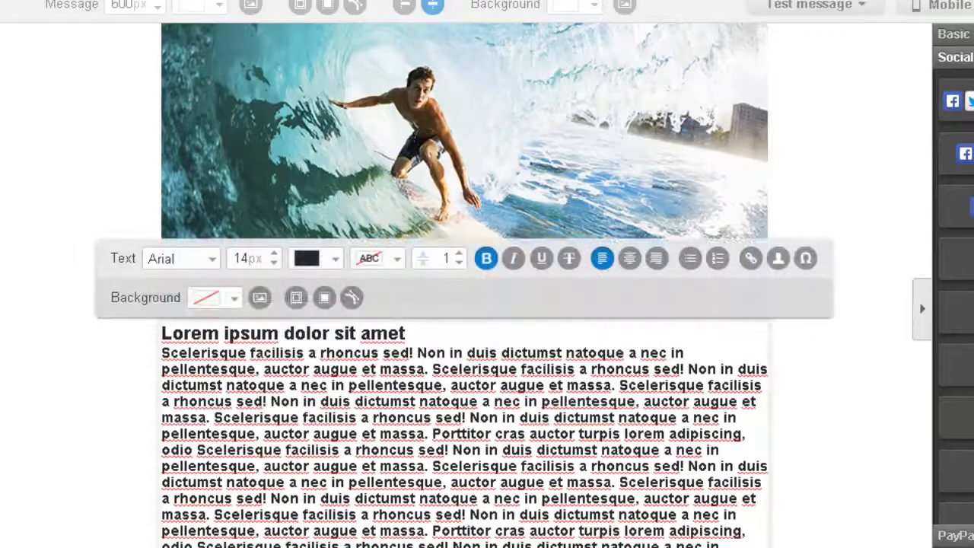
scroll(451, 258, down, 4)
scroll(456, 221, up, 1)
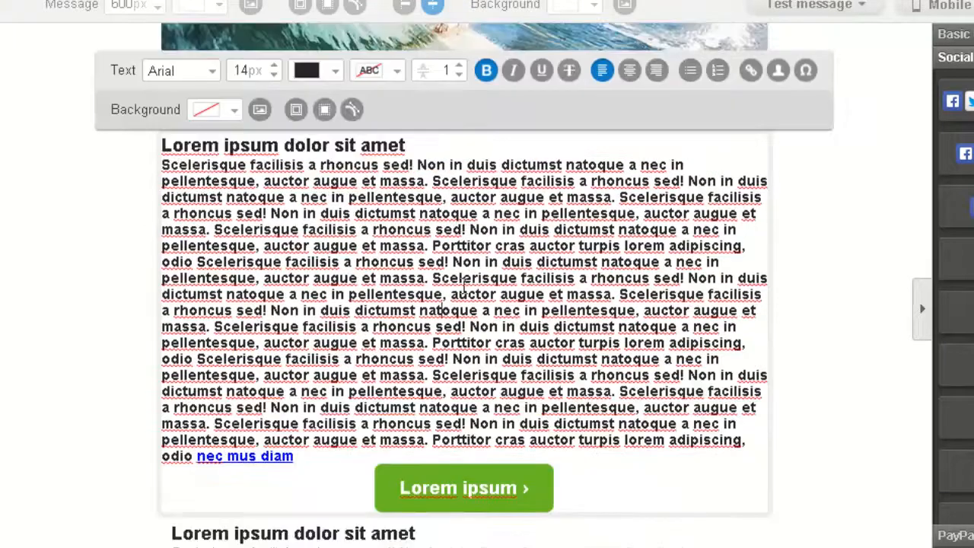
scroll(443, 306, down, 1)
scroll(434, 259, up, 1)
scroll(635, 156, up, 2)
scroll(315, 305, down, 1)
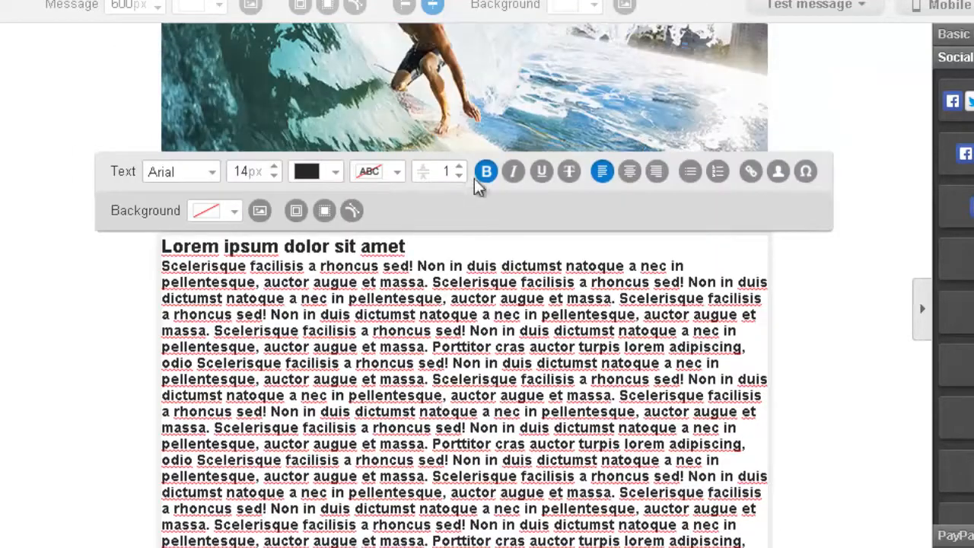
scroll(482, 491, down, 2)
mouse_move(554, 372)
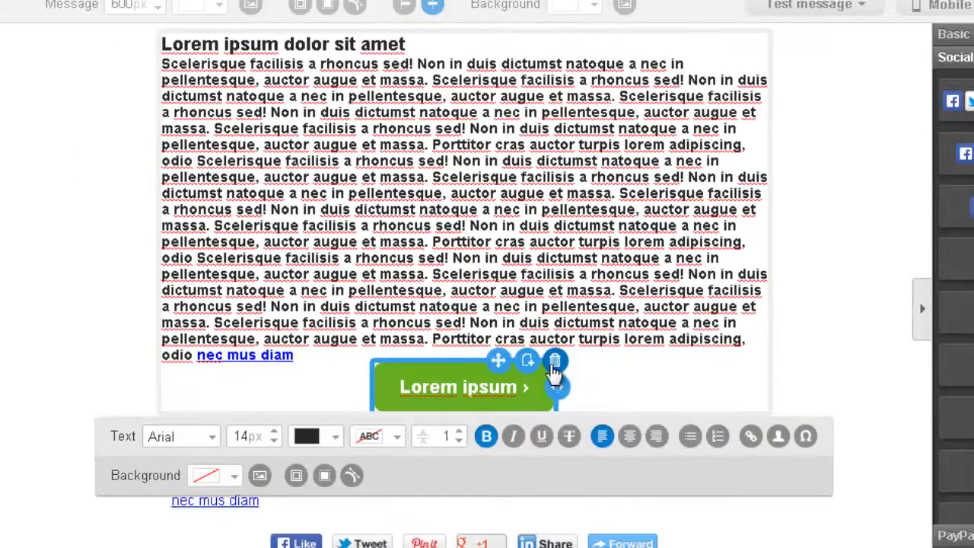
scroll(381, 292, up, 2)
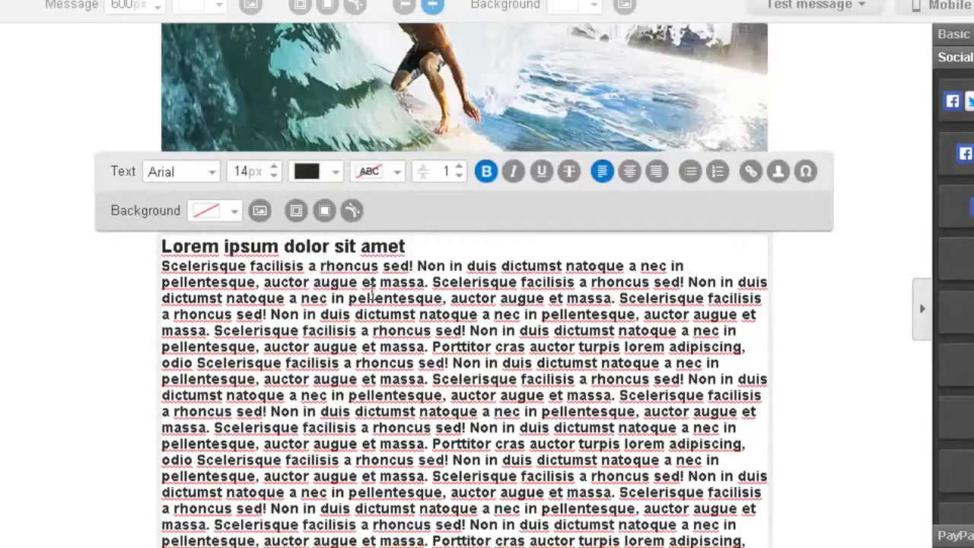
scroll(289, 462, down, 1)
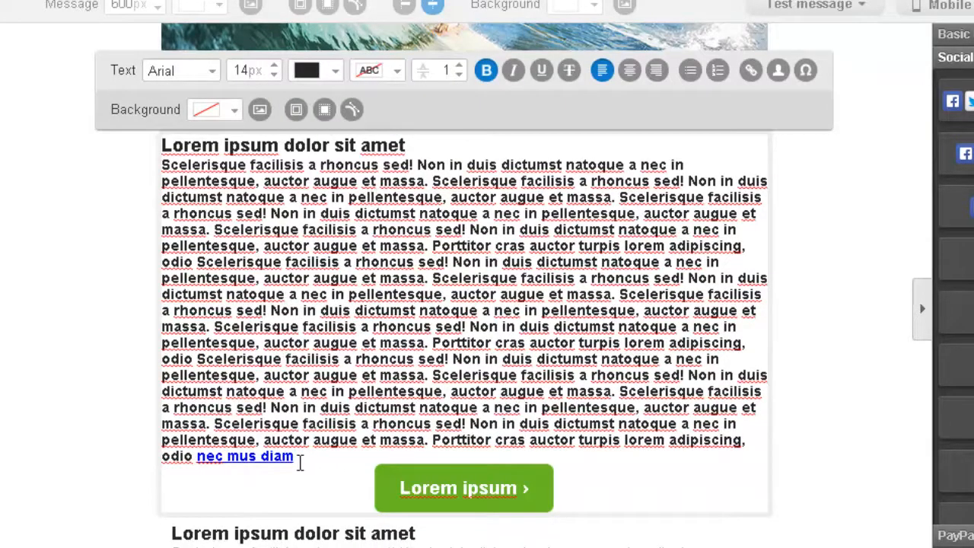
Step: Change the body text font to Times
drag(294, 455, 162, 161)
click(219, 197)
click(182, 77)
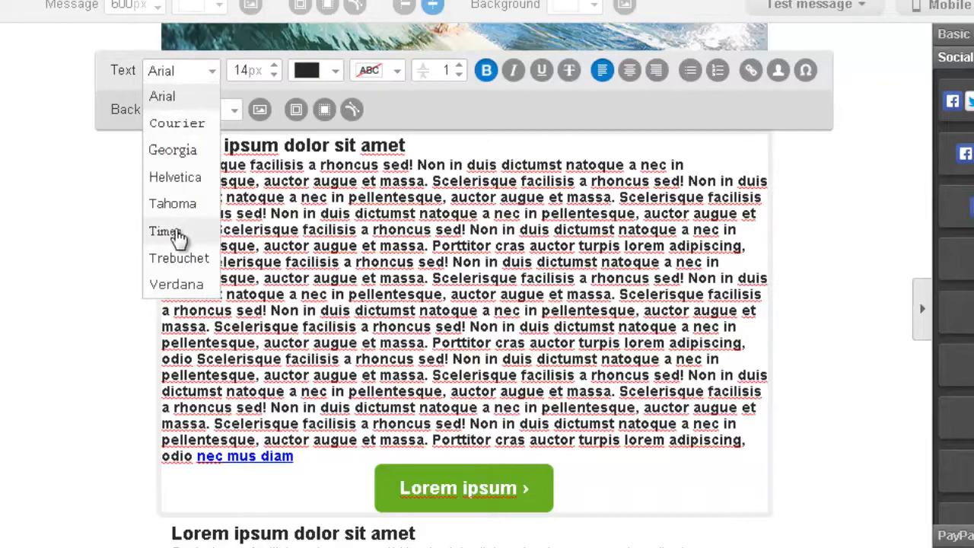
click(175, 235)
scroll(175, 244, down, 4)
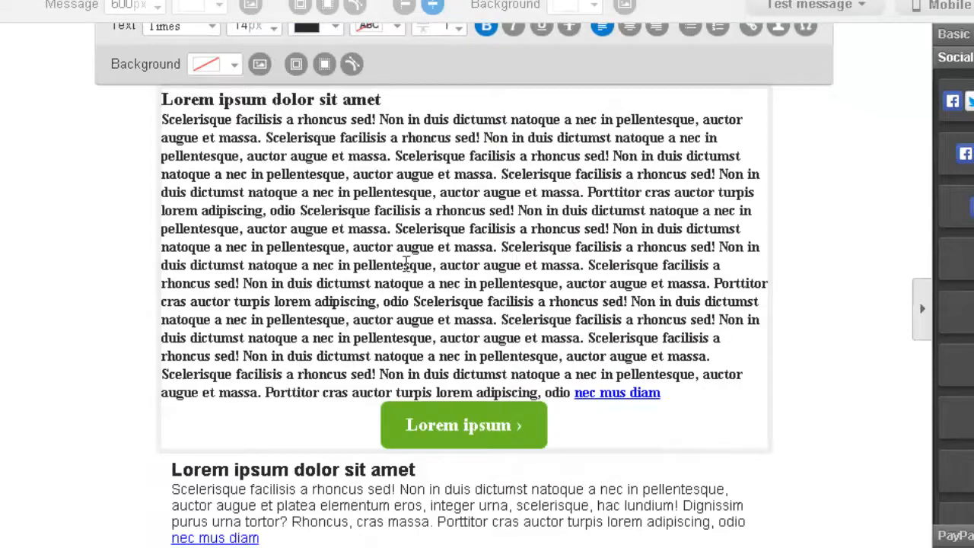
scroll(224, 99, up, 2)
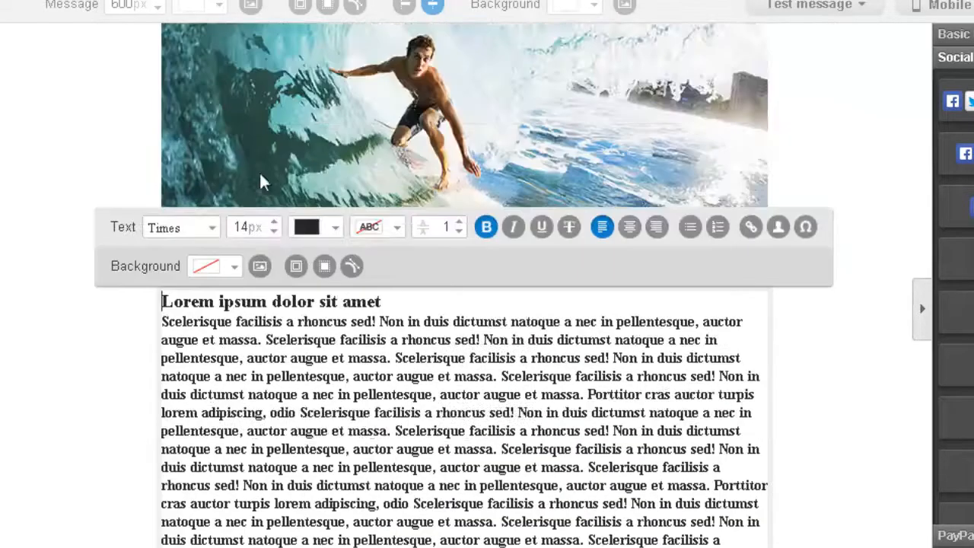
scroll(279, 251, down, 1)
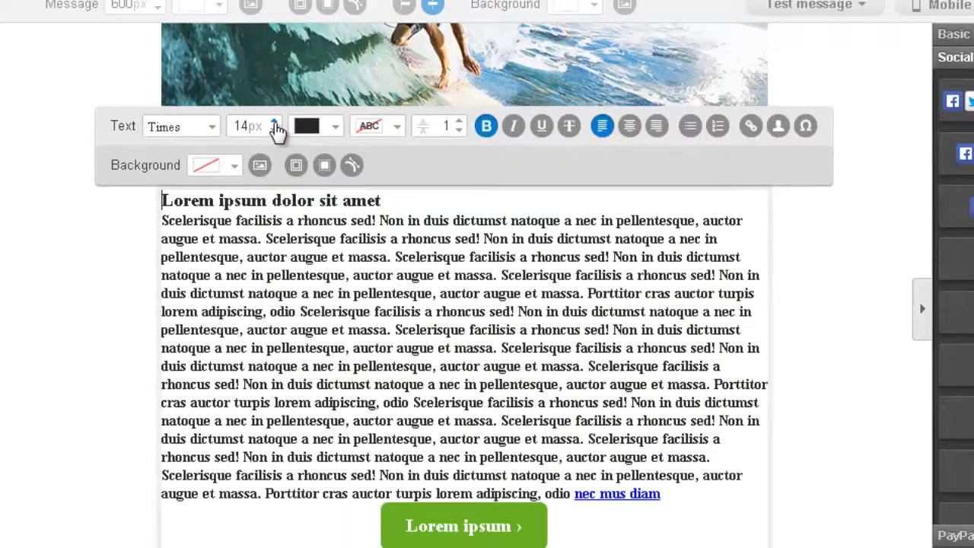
Step: Increase the body text size step by step to 17px
click(274, 122)
scroll(274, 134, up, 2)
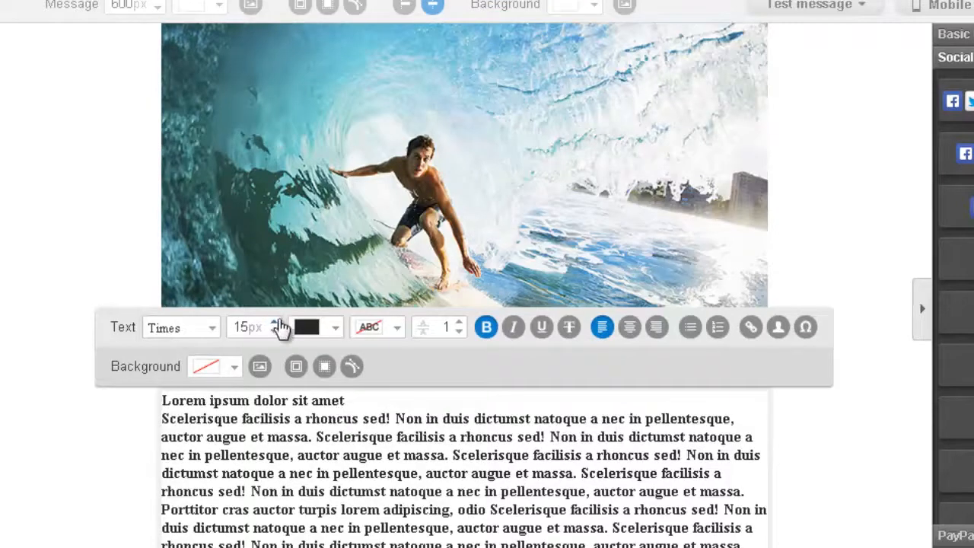
click(274, 322)
scroll(268, 392, down, 1)
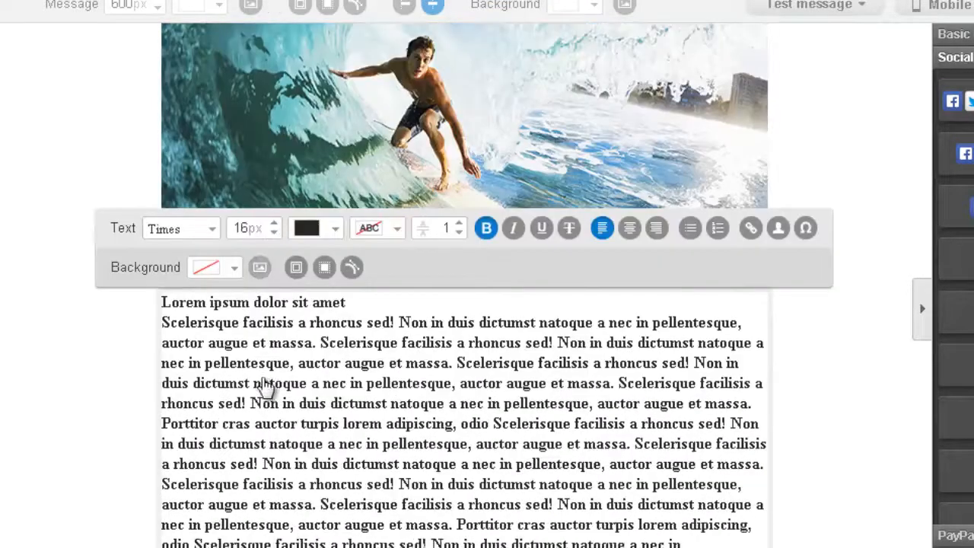
click(276, 223)
scroll(278, 234, up, 1)
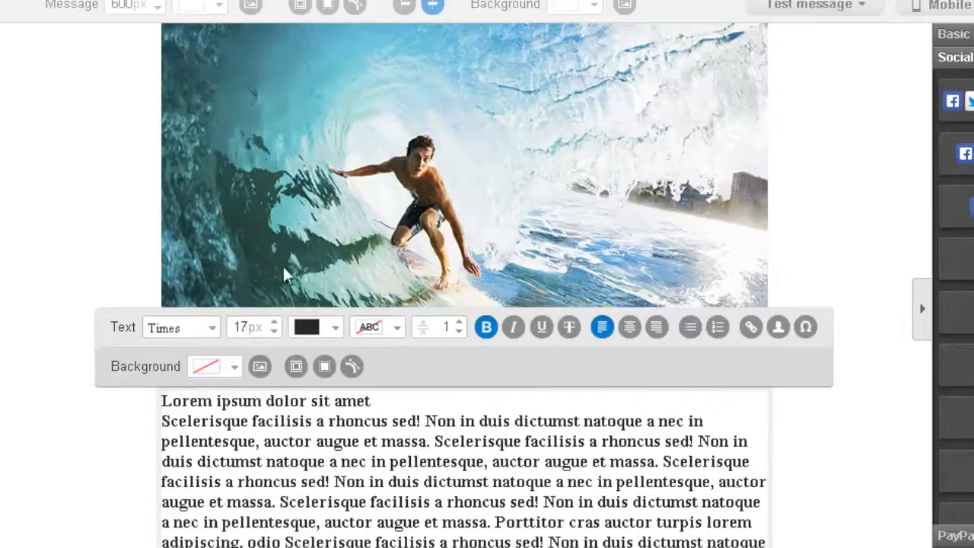
scroll(289, 277, down, 2)
scroll(303, 237, up, 1)
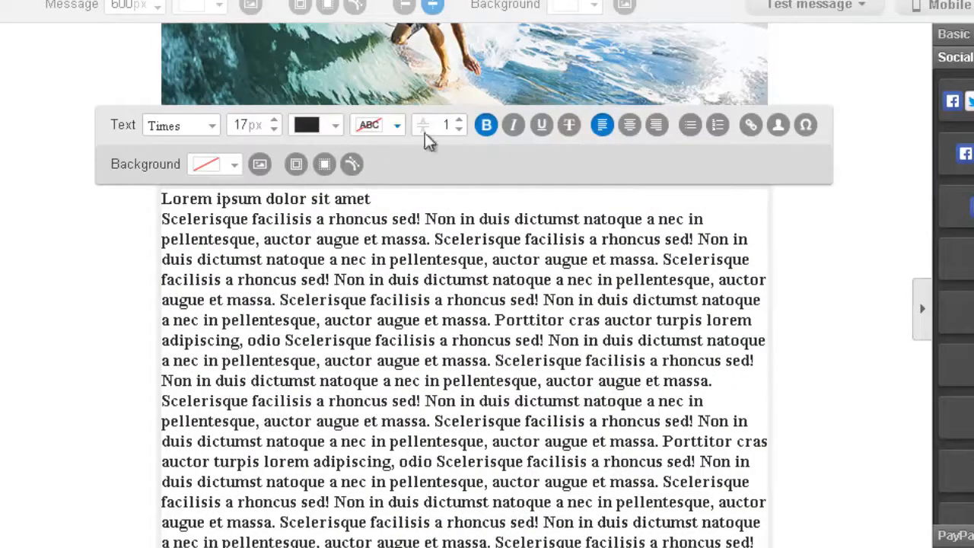
Step: Raise the body text line spacing from 1 to 5
click(458, 119)
scroll(459, 124, up, 2)
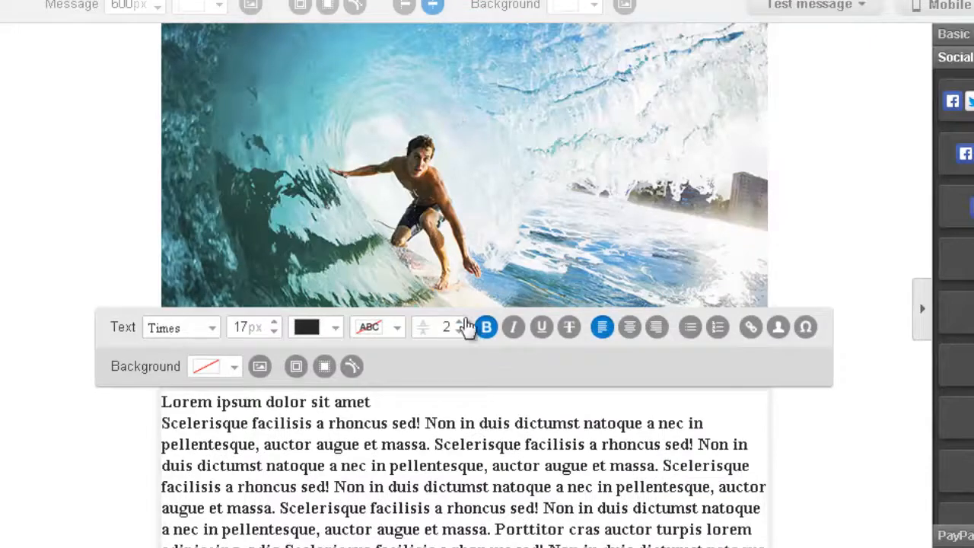
click(460, 322)
click(461, 323)
click(461, 322)
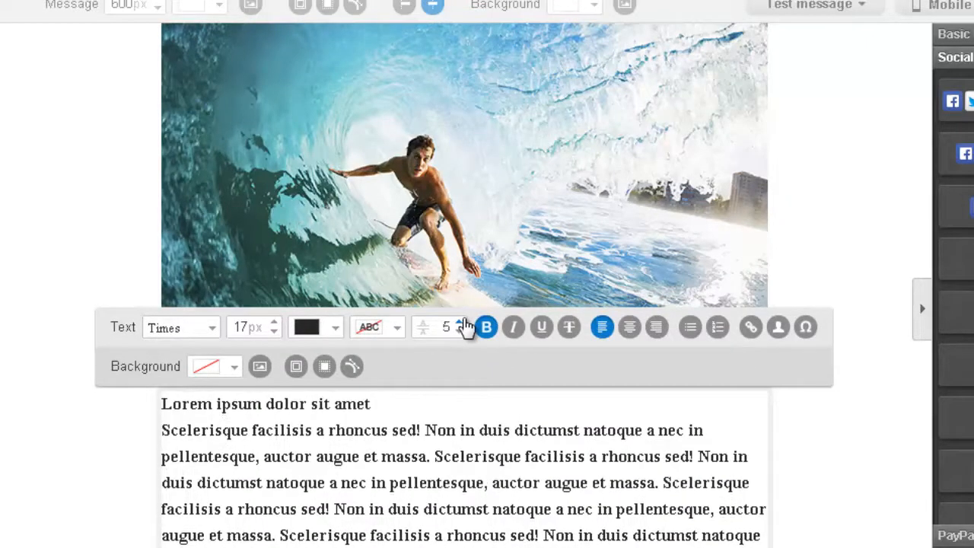
scroll(493, 449, down, 5)
scroll(438, 342, down, 3)
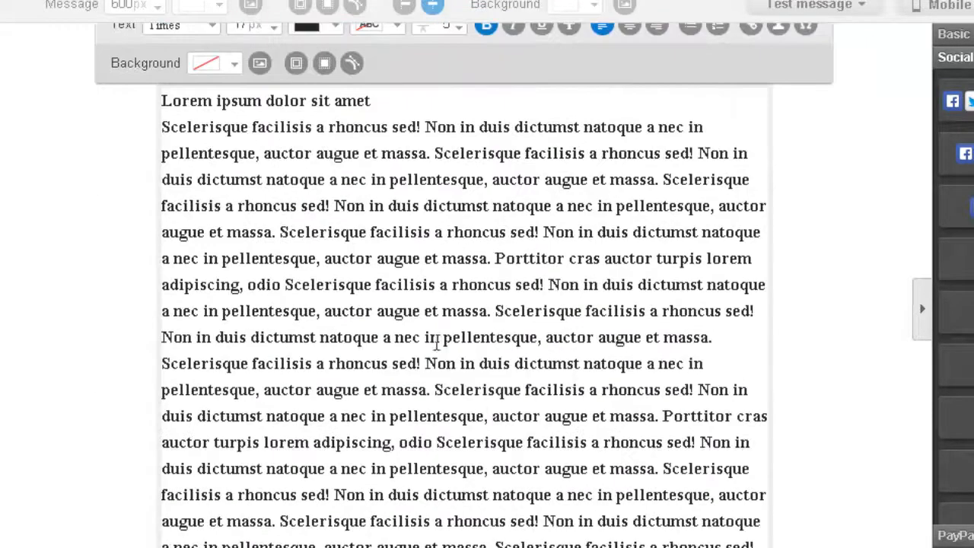
scroll(390, 219, up, 5)
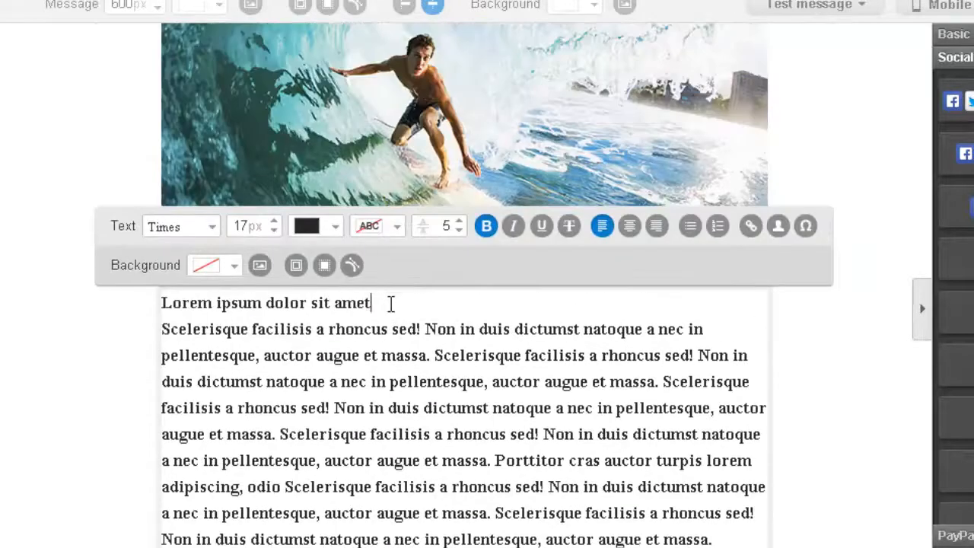
Step: Toggle bold off and back on for the heading, leaving it bold
drag(387, 302, 169, 301)
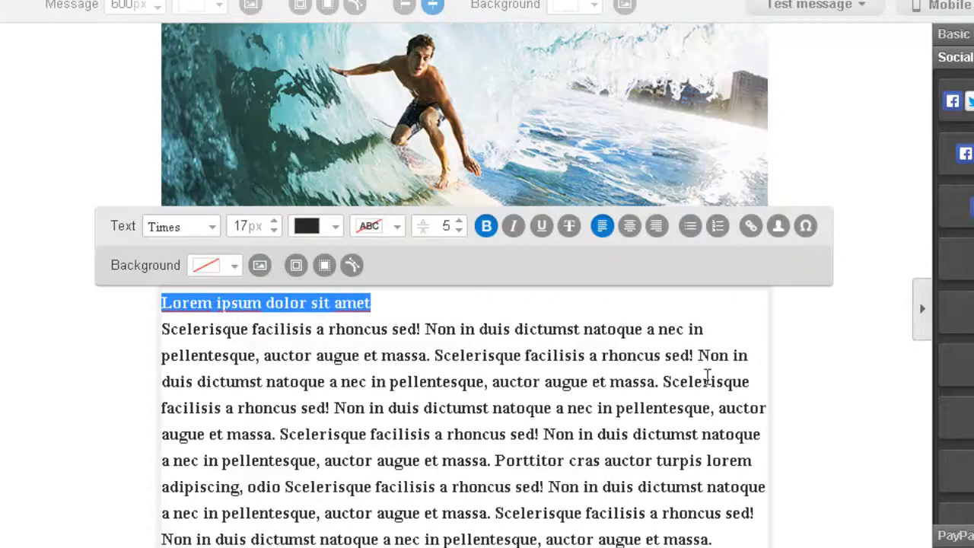
scroll(708, 376, down, 3)
scroll(680, 255, up, 3)
click(488, 228)
click(487, 228)
click(457, 310)
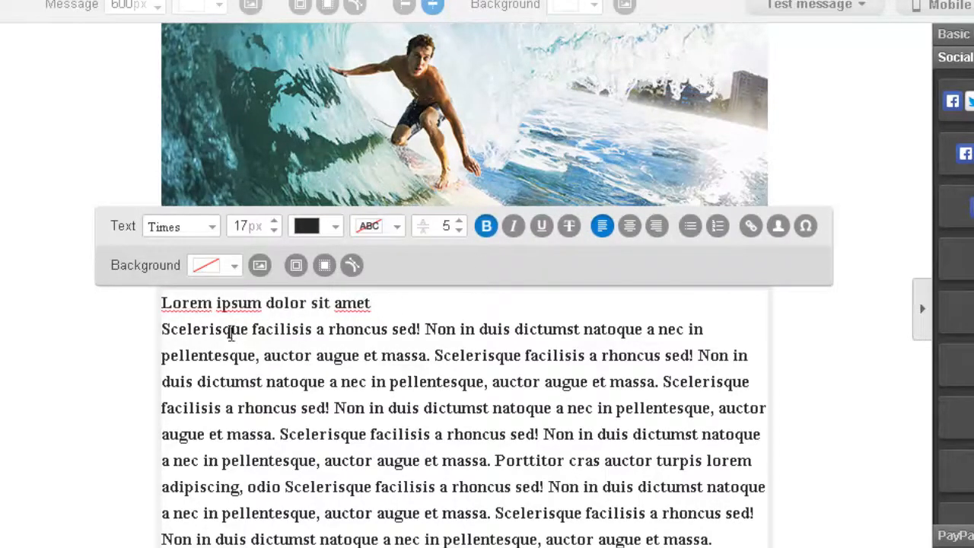
Step: Remove bold from the body paragraph and delete its bold closing sentence
drag(166, 326, 754, 547)
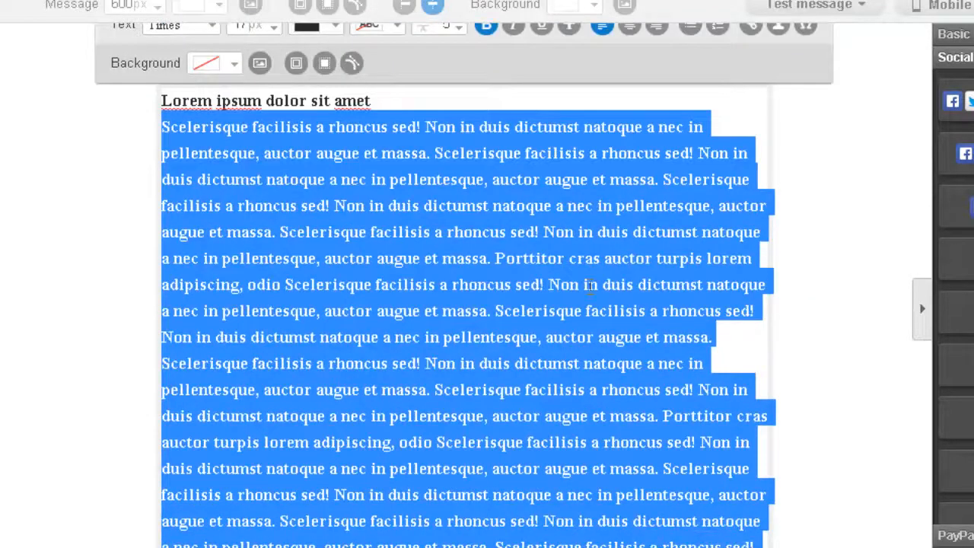
click(487, 27)
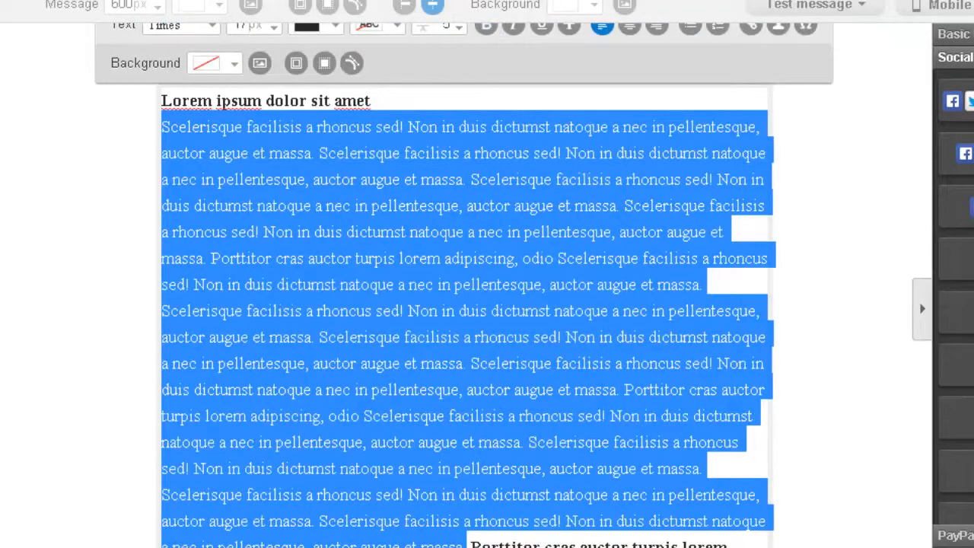
drag(533, 547, 470, 545)
key(Delete)
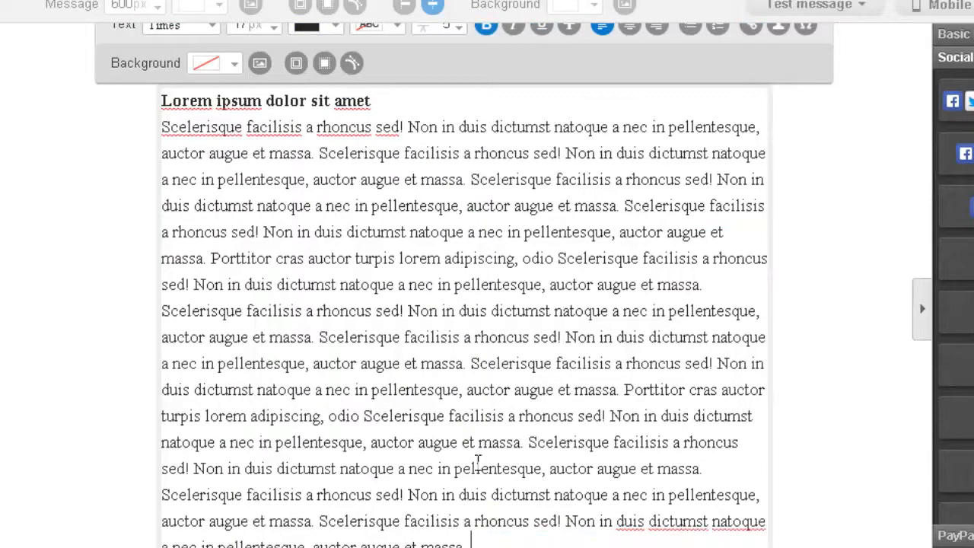
scroll(478, 461, up, 3)
scroll(482, 413, down, 1)
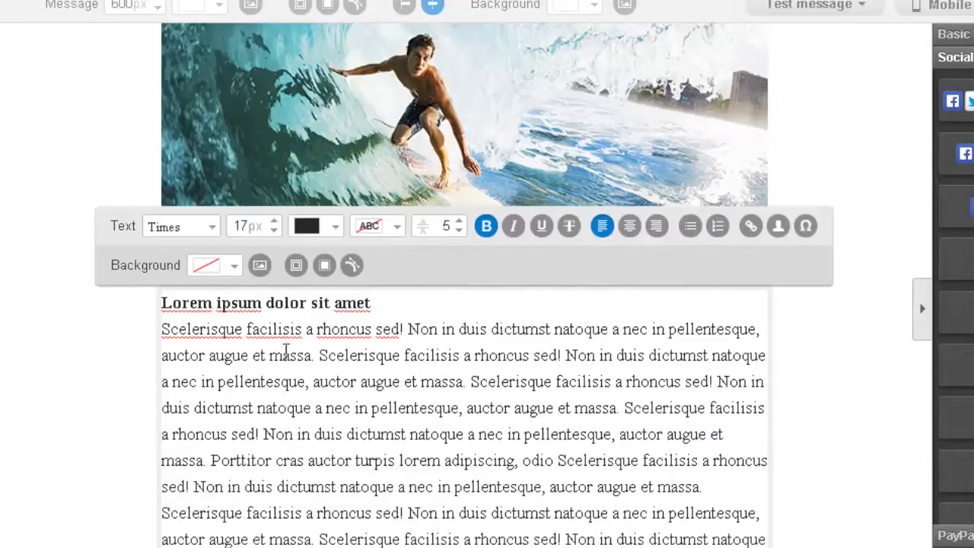
Step: Italicise the opening words "Scelerisque facilisis a rhoncus sed!"
drag(183, 328, 438, 328)
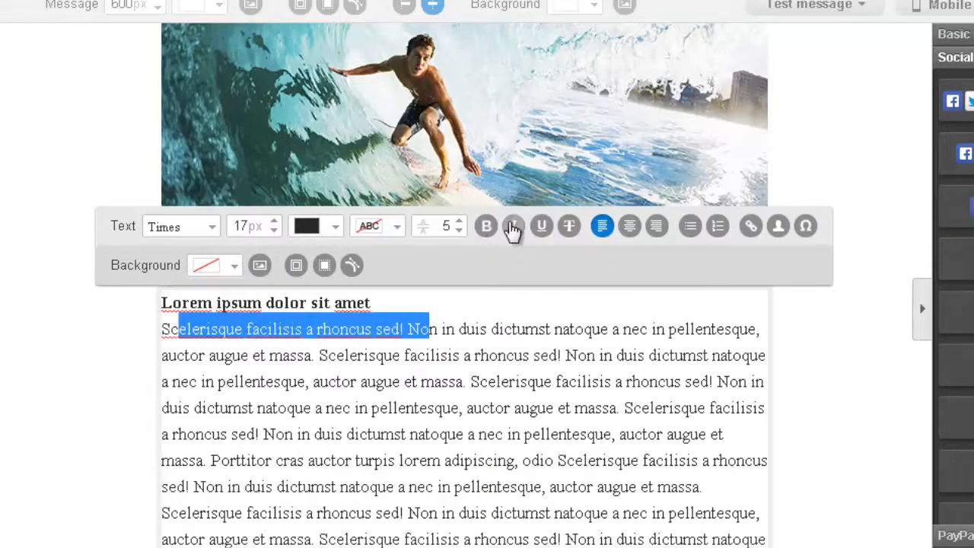
click(513, 226)
scroll(498, 399, down, 2)
click(556, 493)
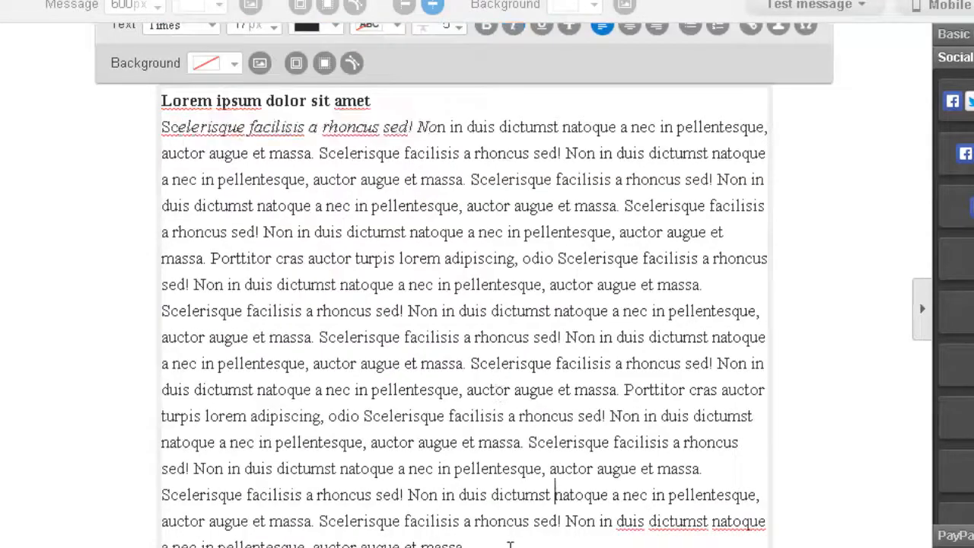
drag(510, 545, 149, 130)
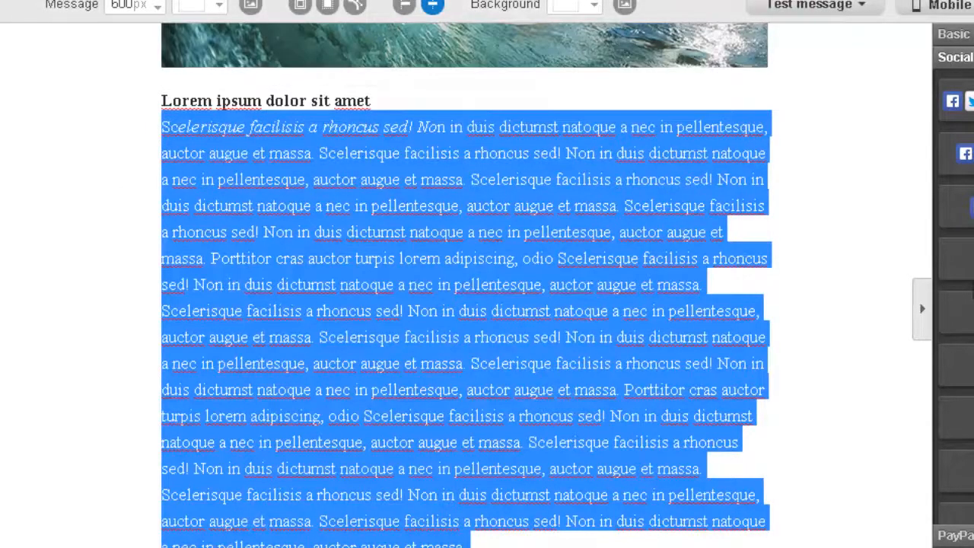
Step: Delete the entire Lorem ipsum body paragraph
click(600, 525)
drag(546, 537, 312, 115)
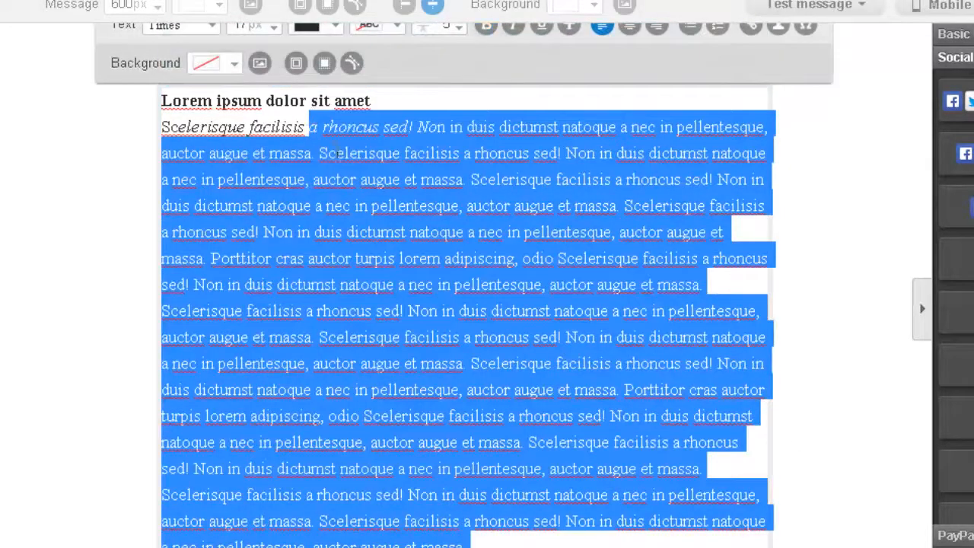
key(BackSpace)
scroll(335, 198, up, 3)
drag(328, 357, 180, 352)
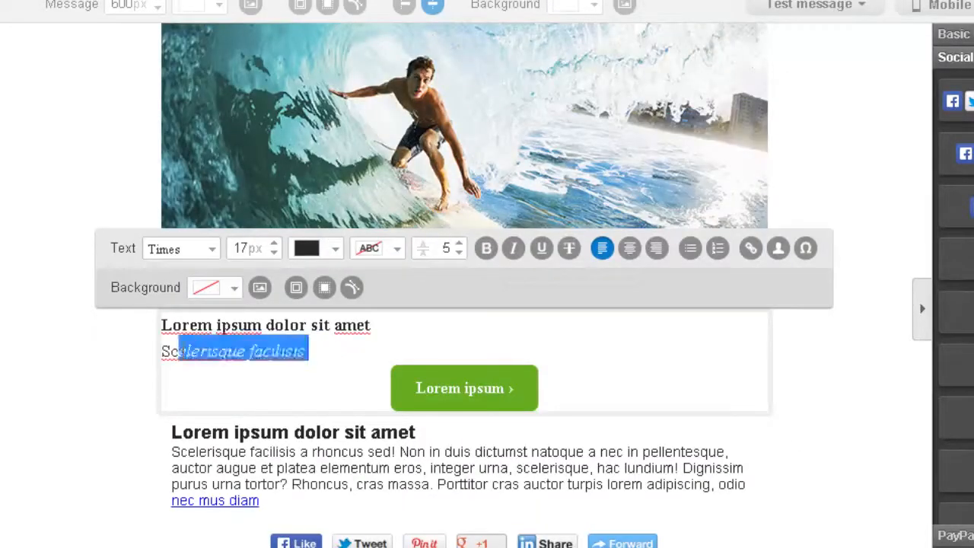
key(BackSpace)
key(BackSpace)
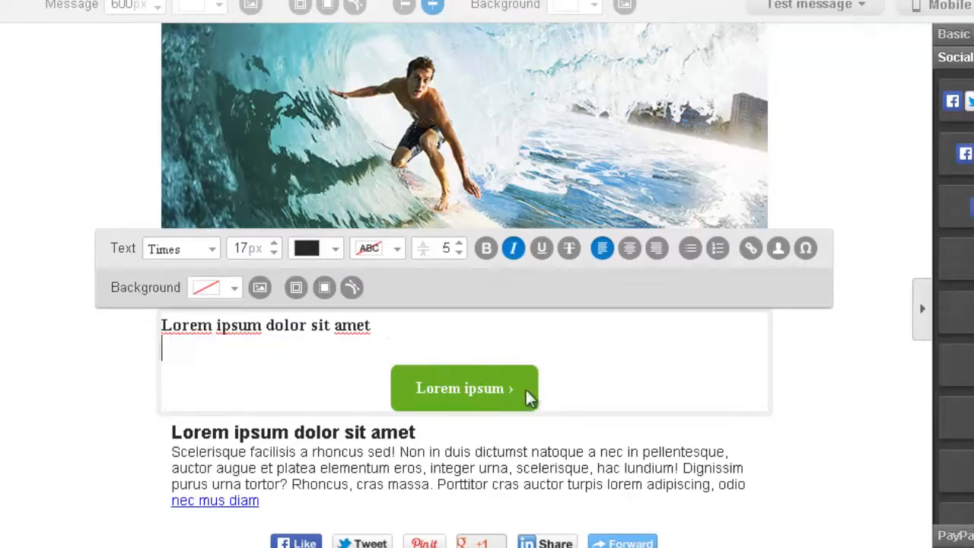
click(527, 394)
Step: Add the line "Get your free ebook right here." below the heading
click(371, 326)
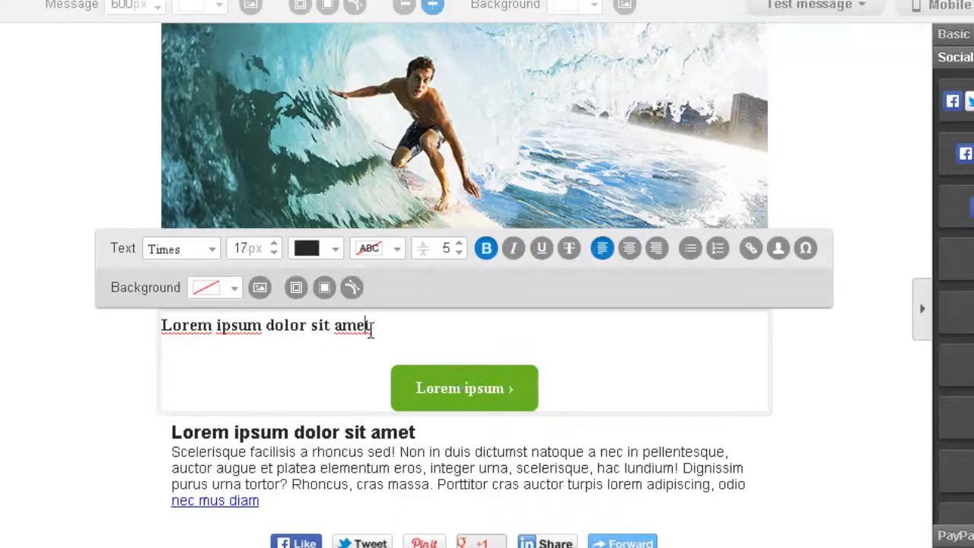
key(Return)
key(Return)
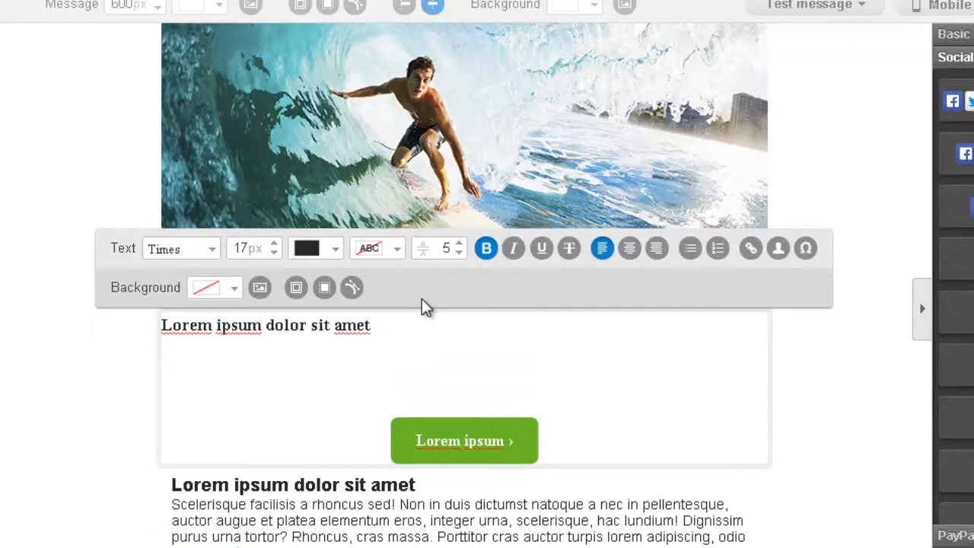
text(Get your free )
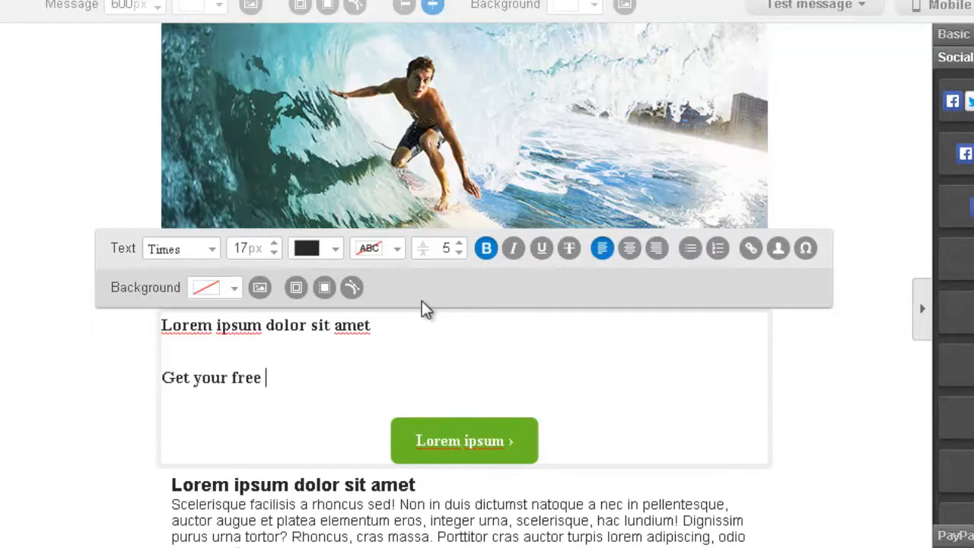
text(ebook right)
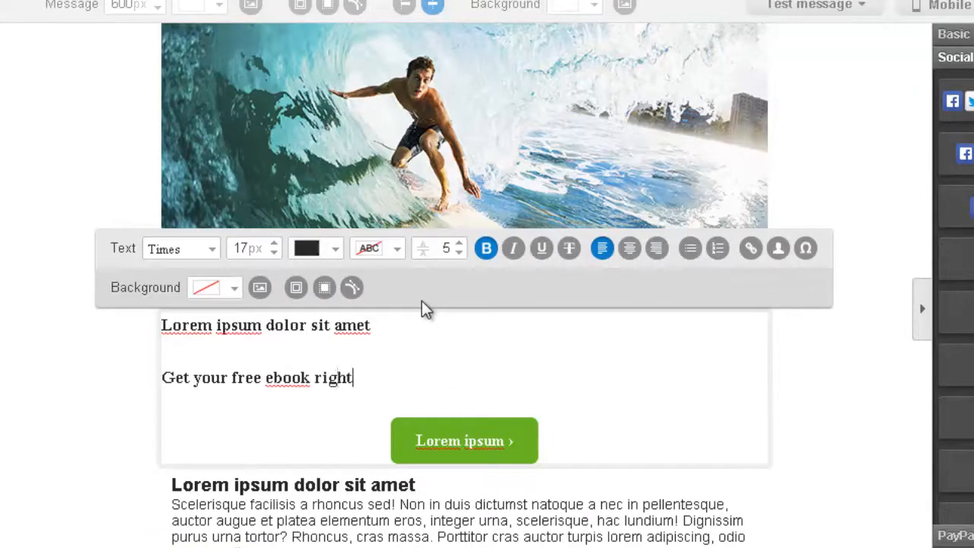
text( here.)
drag(320, 377, 116, 373)
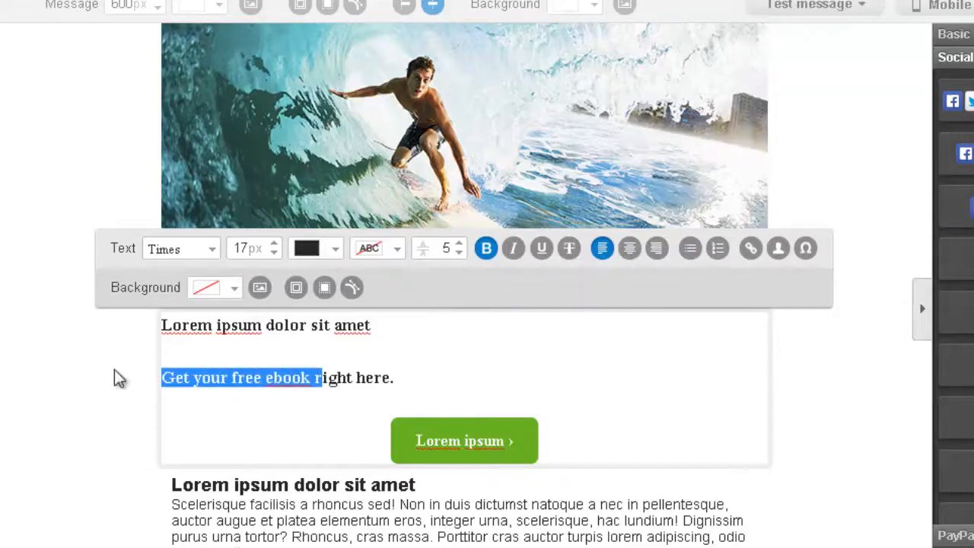
Step: Unbold "Get your free ebook", leaving "right here." bold
click(502, 363)
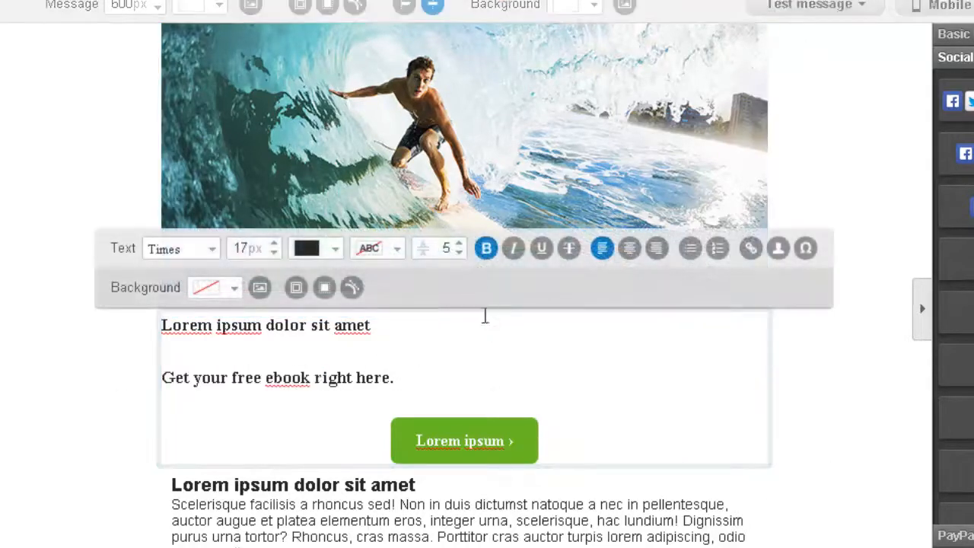
drag(314, 377, 102, 387)
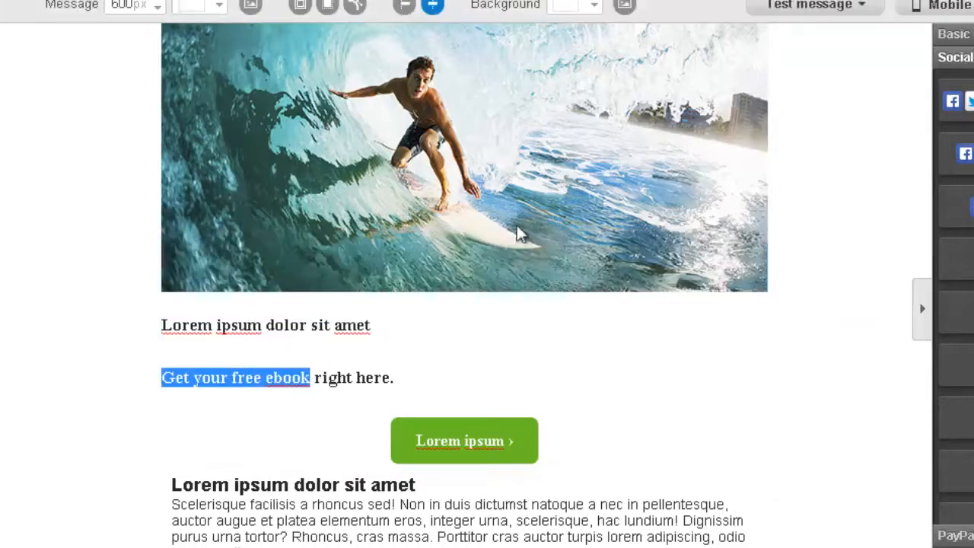
click(495, 367)
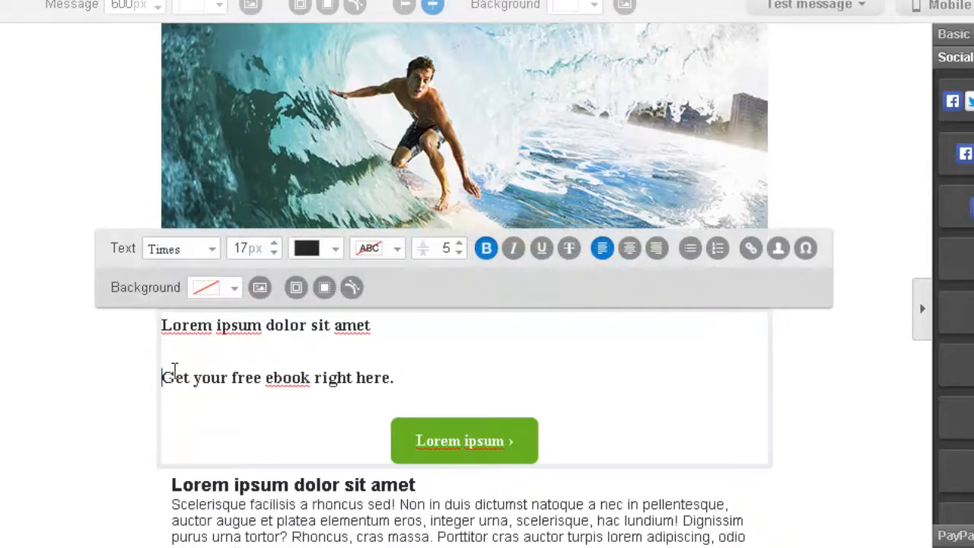
drag(174, 371, 386, 378)
click(486, 248)
click(356, 381)
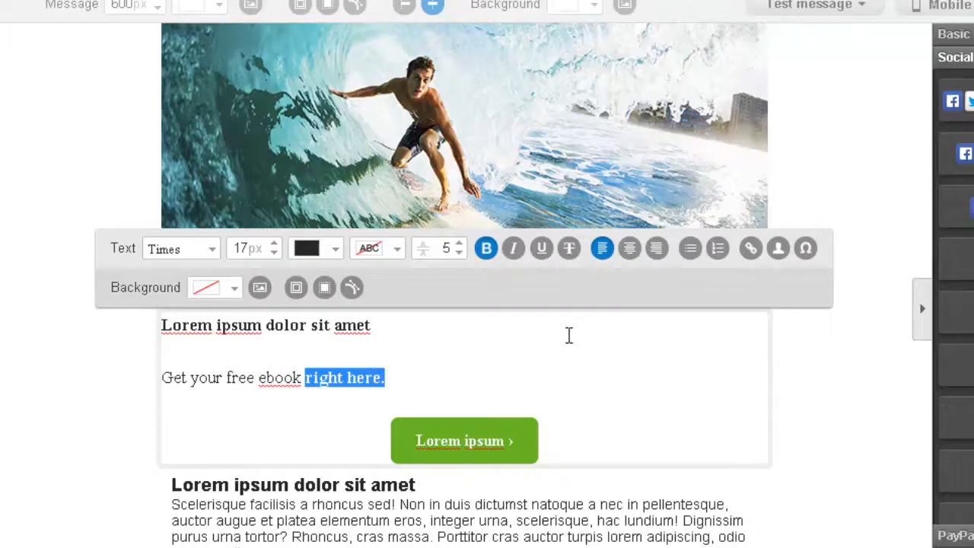
click(748, 251)
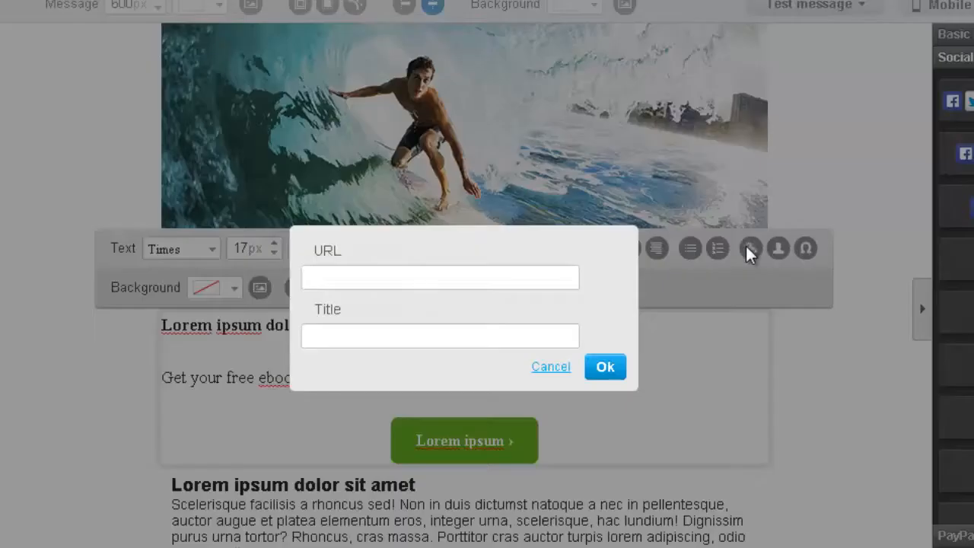
click(430, 276)
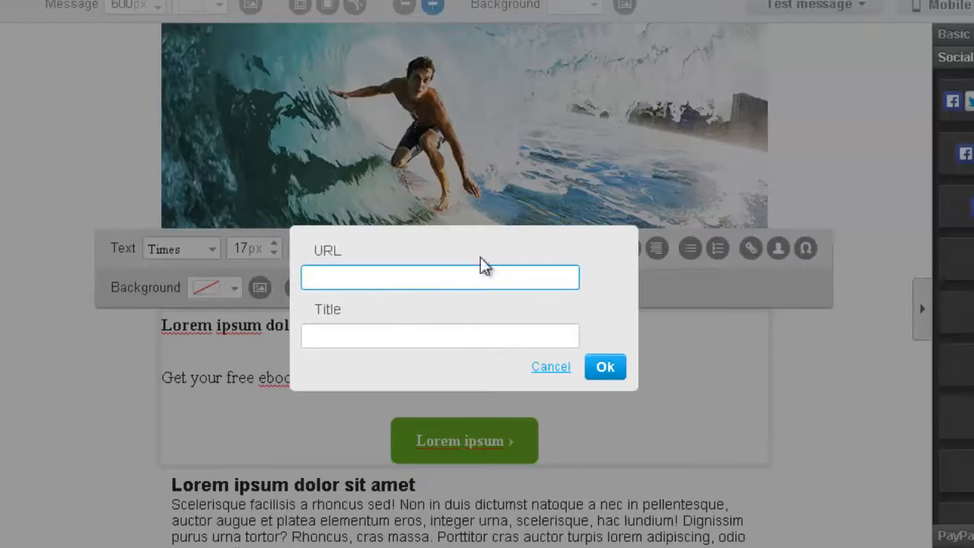
text(http://)
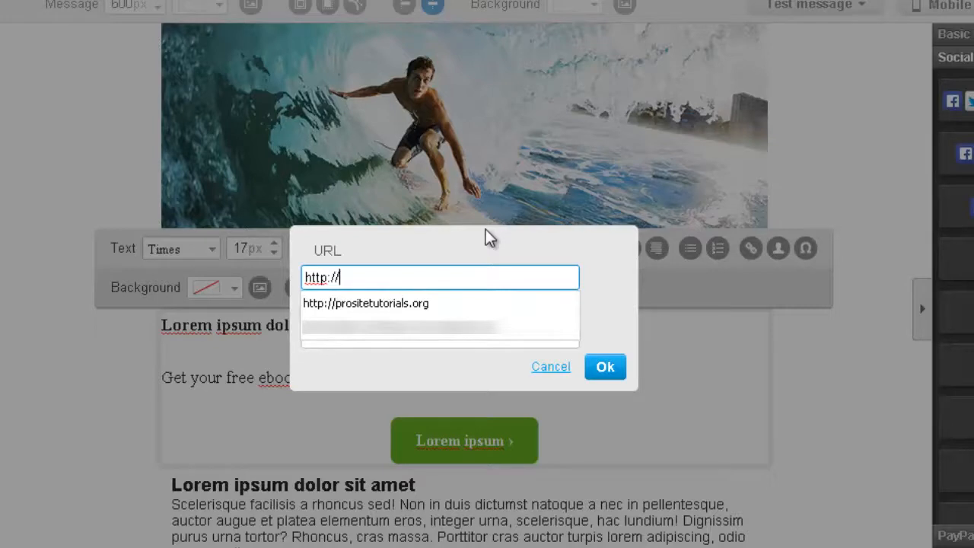
text(pro)
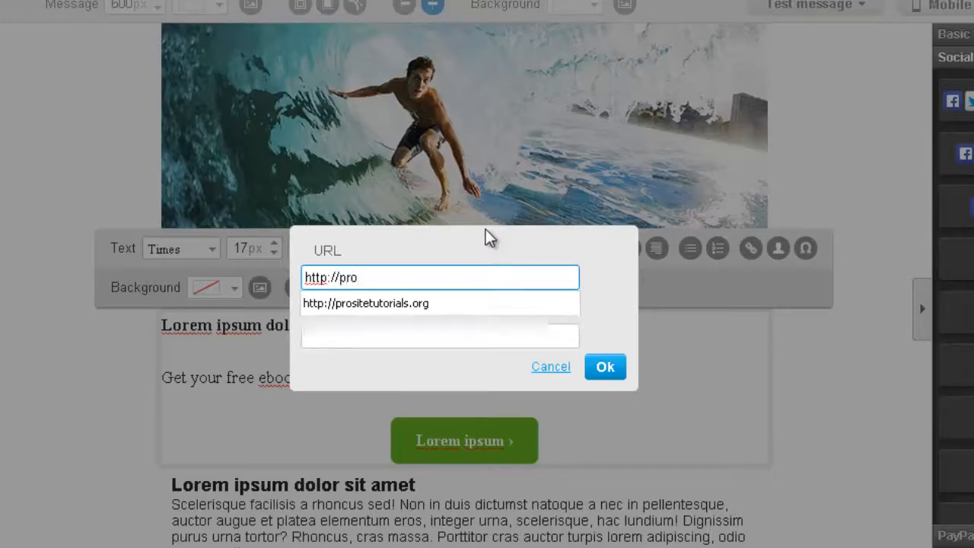
text(sitetuto)
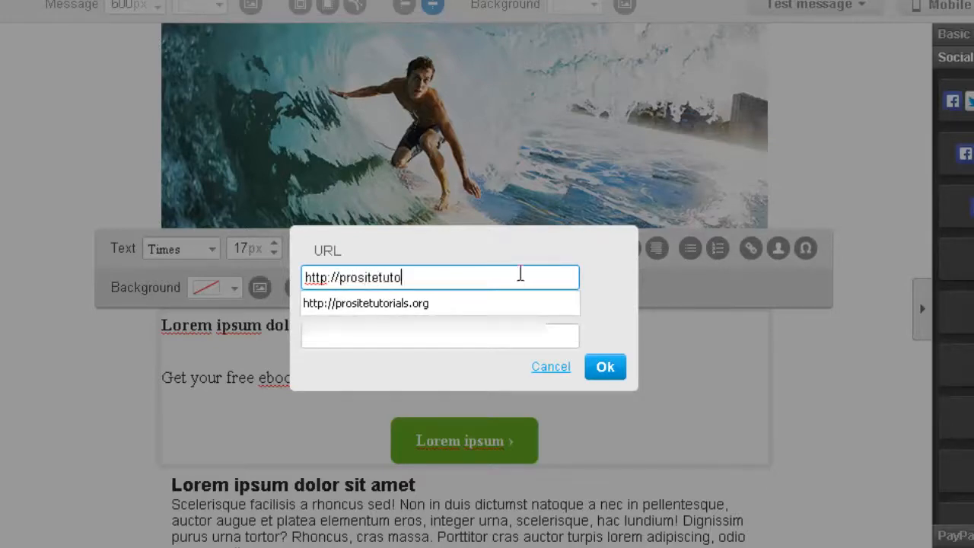
text(rials.org)
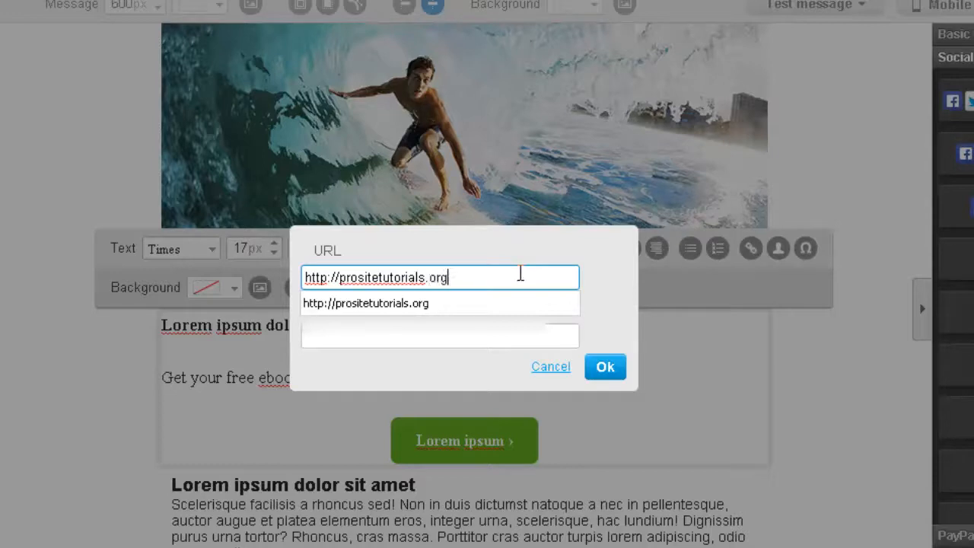
click(420, 304)
click(441, 340)
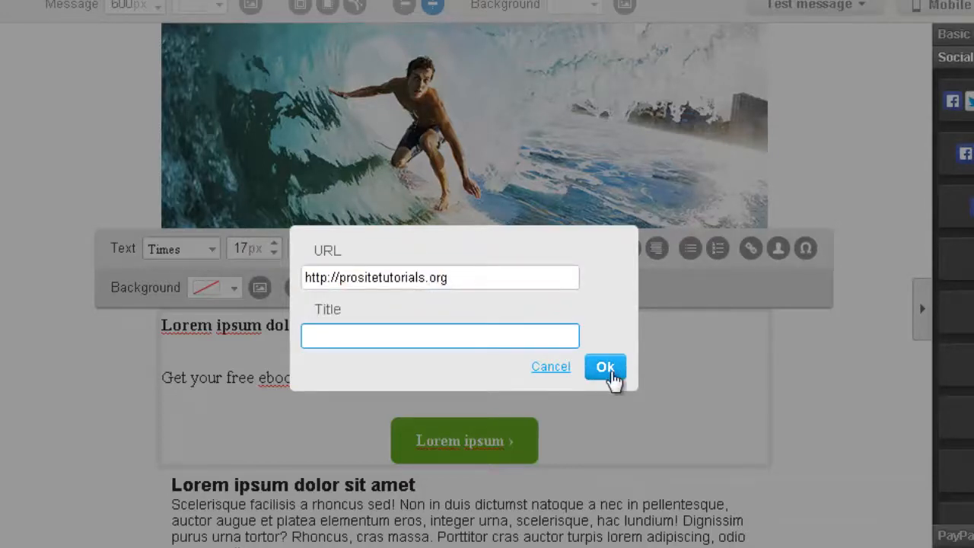
click(609, 370)
click(349, 423)
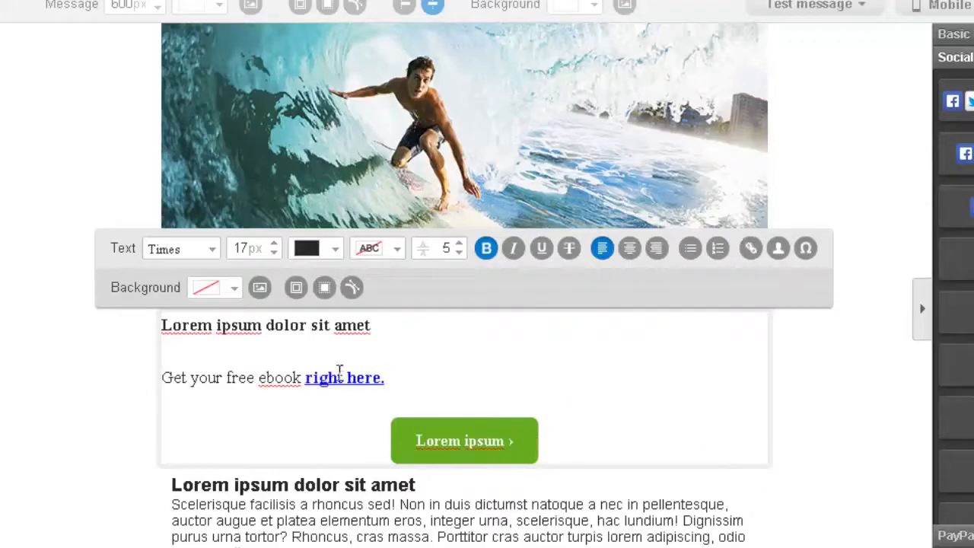
scroll(517, 541, down, 1)
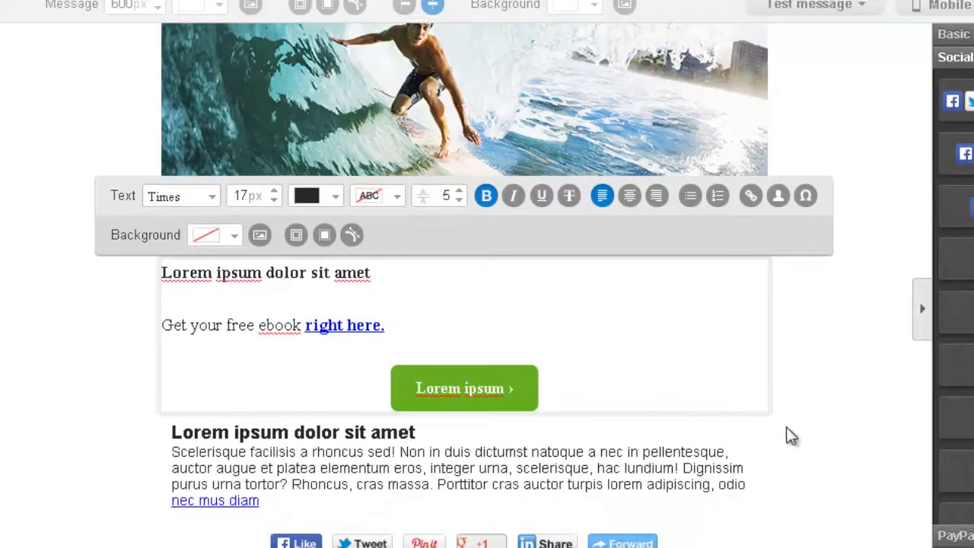
scroll(645, 428, up, 2)
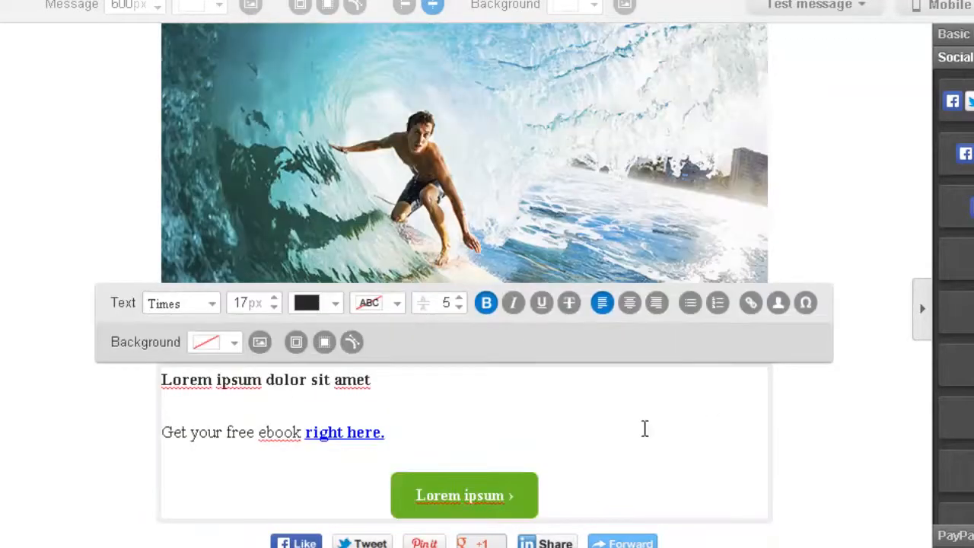
click(523, 499)
click(506, 458)
click(508, 413)
click(532, 494)
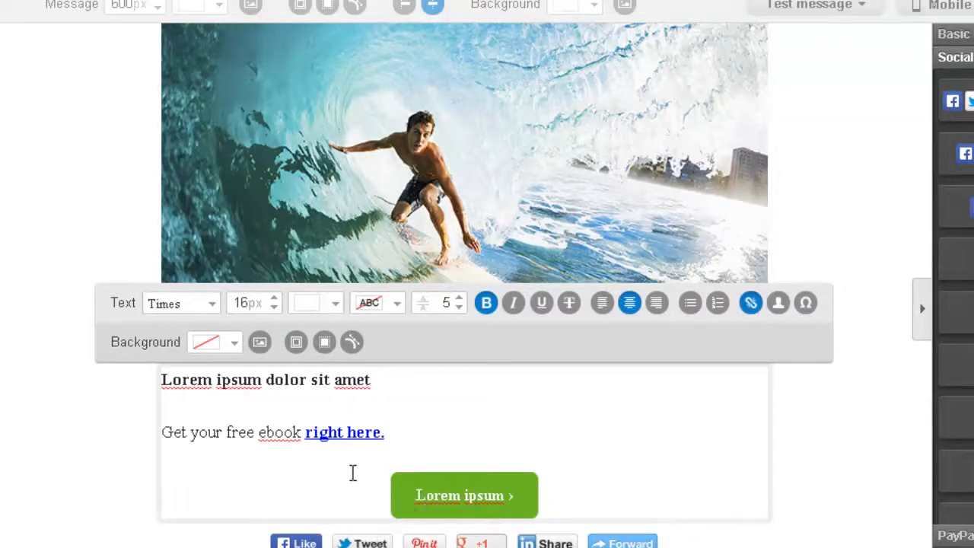
click(323, 466)
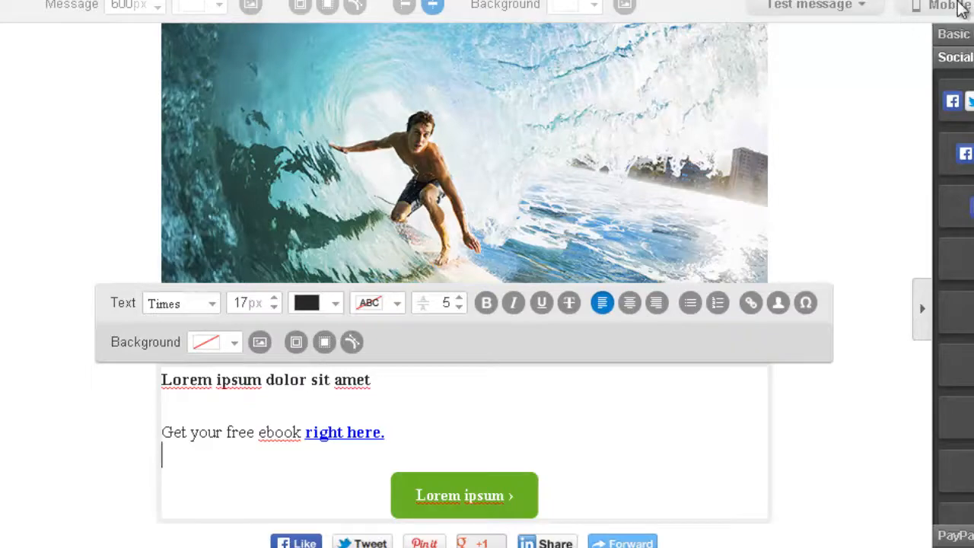
click(855, 80)
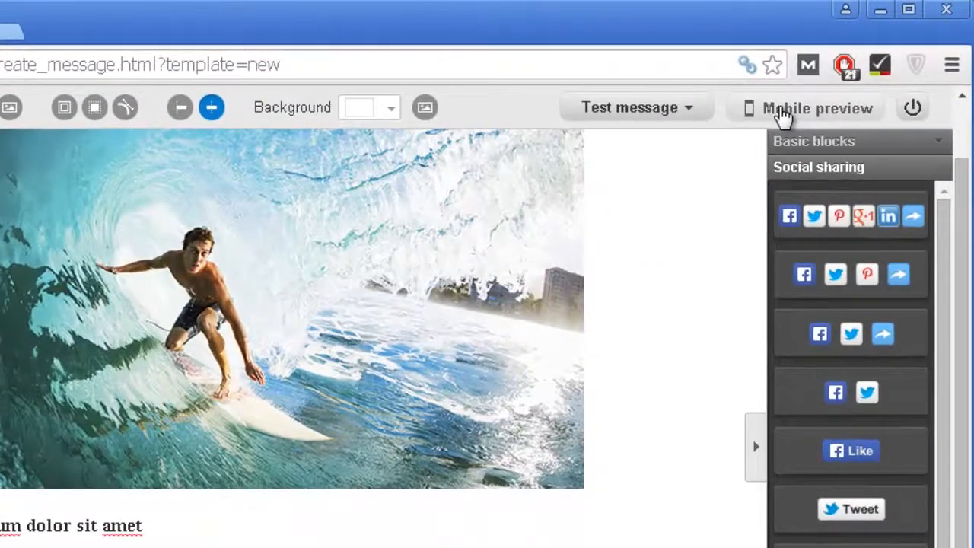
Step: Check the email in mobile preview, return to the full editor, and reach the Save as options
click(783, 112)
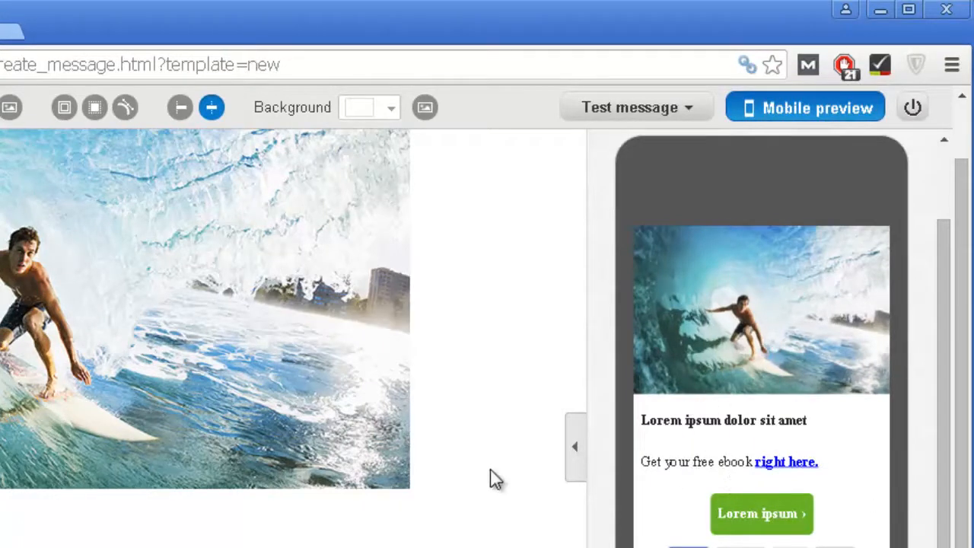
click(576, 447)
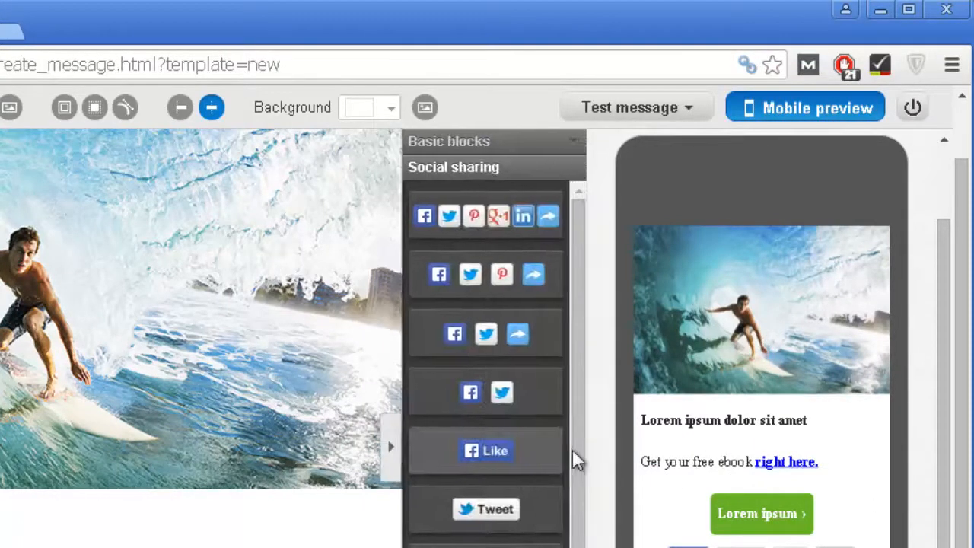
click(393, 457)
click(806, 116)
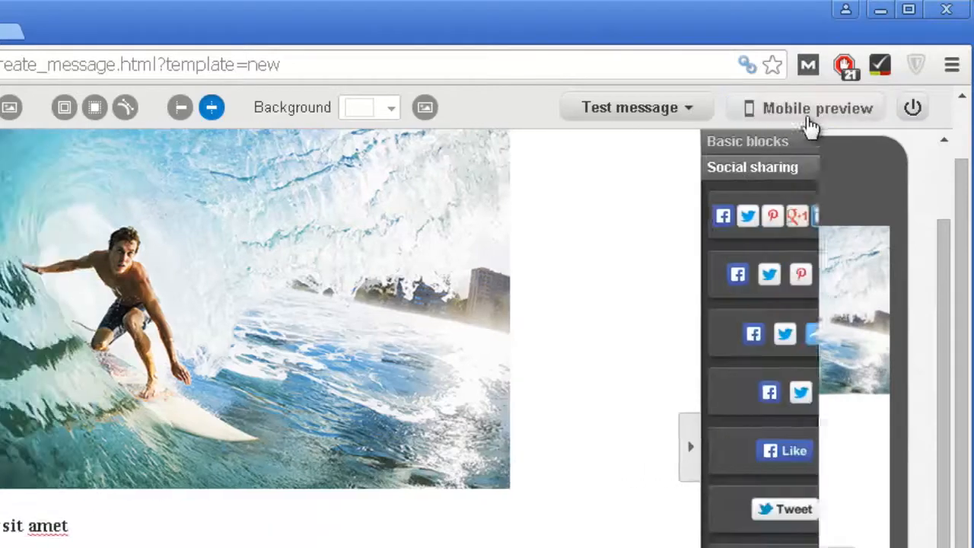
click(639, 110)
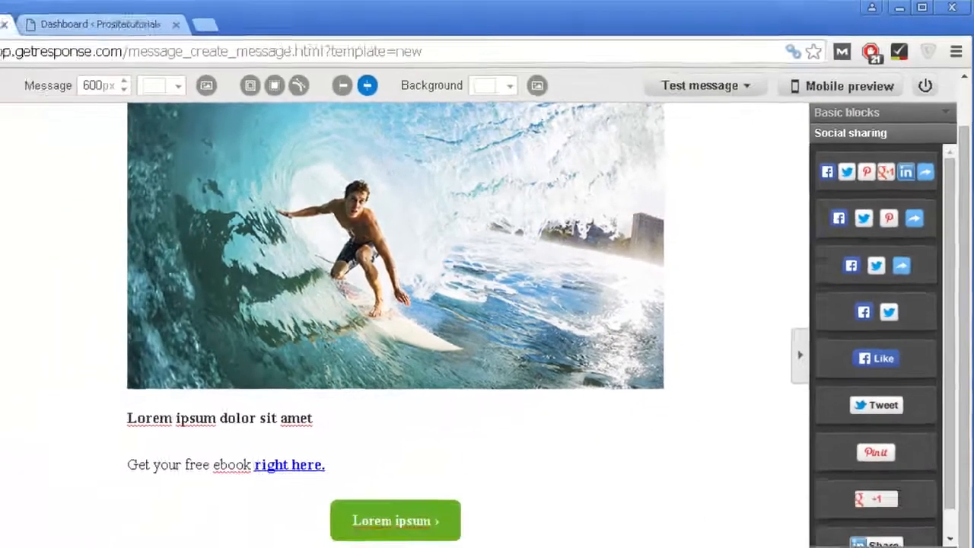
mouse_move(789, 535)
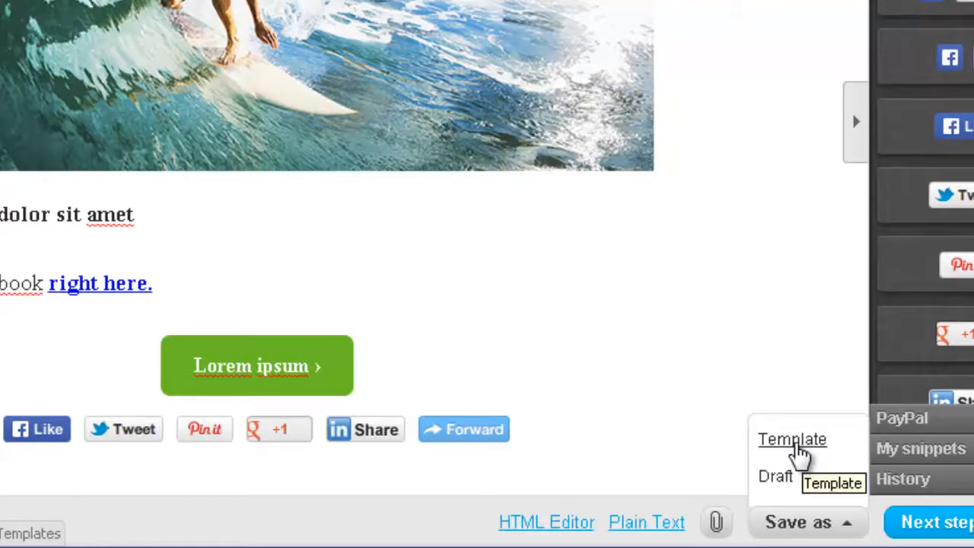
Step: Save the bonus email as a template and reselect the ebook text block
click(793, 440)
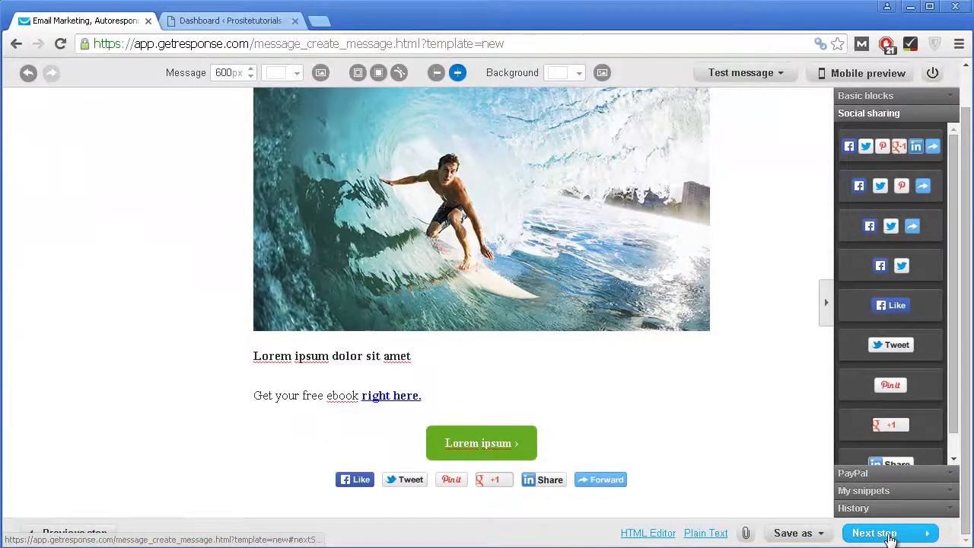
click(469, 386)
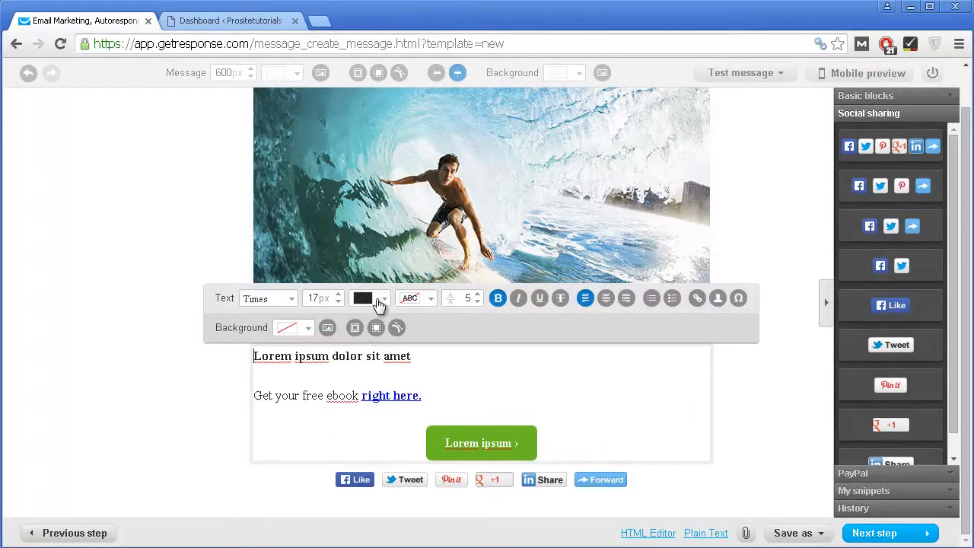
Step: Try a red background on the ebook text block, revert it to white, and continue
click(288, 328)
drag(305, 439, 378, 379)
click(453, 488)
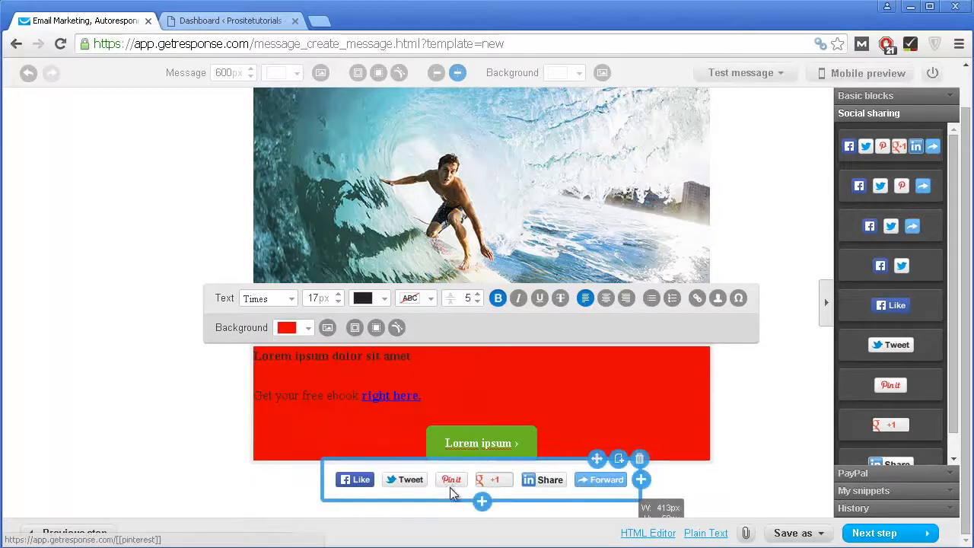
click(300, 328)
click(299, 352)
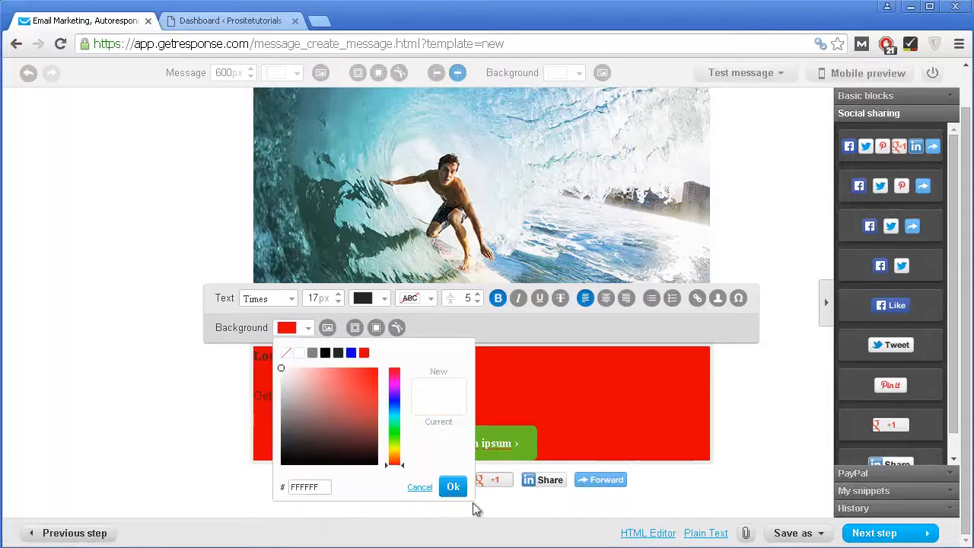
click(453, 487)
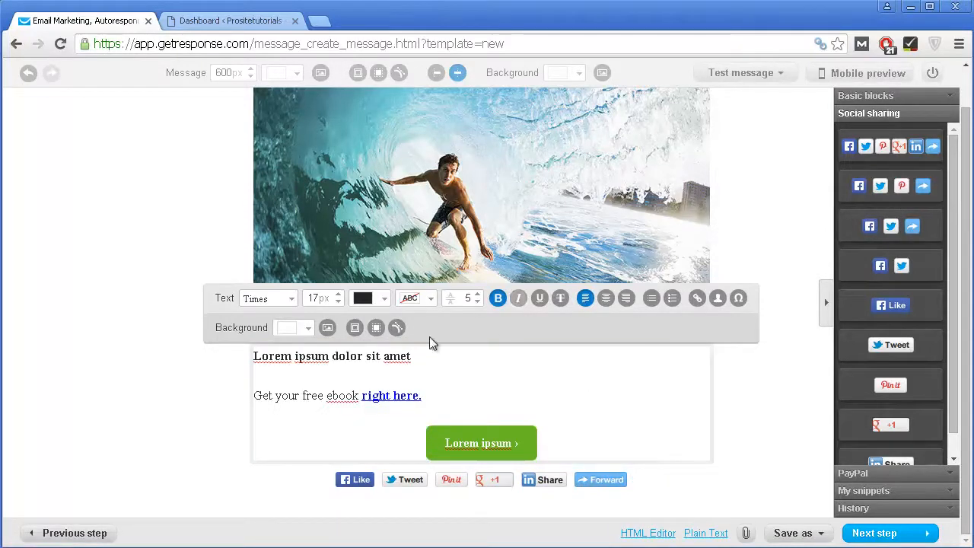
scroll(476, 363, up, 1)
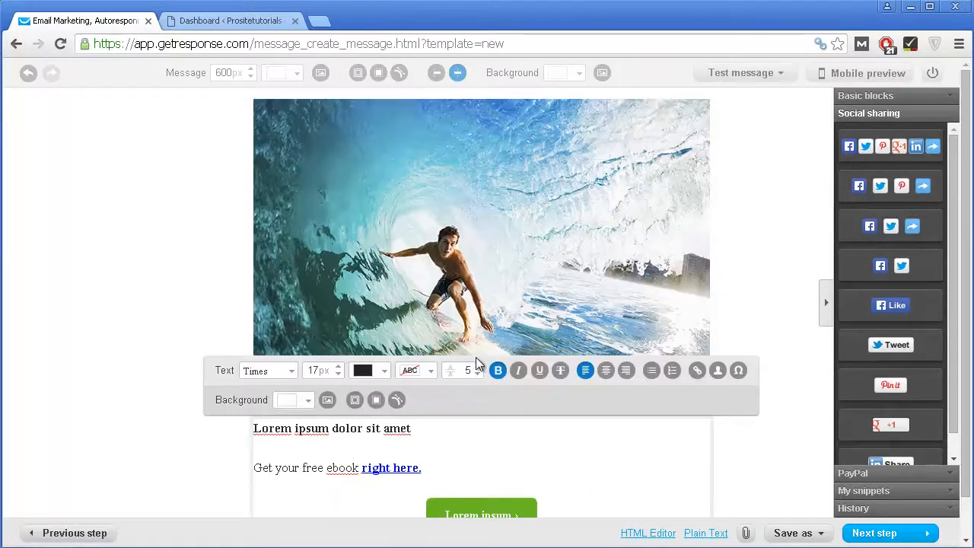
scroll(610, 383, down, 1)
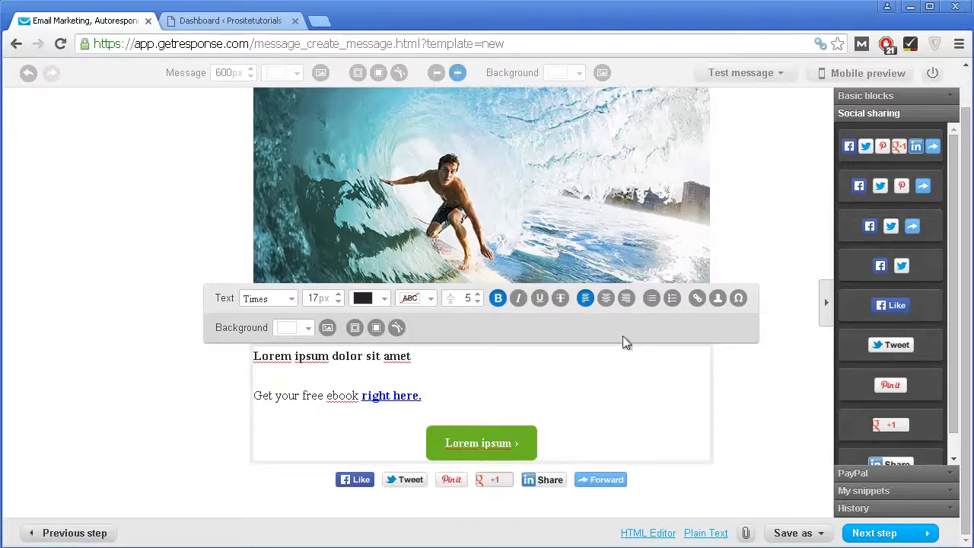
click(894, 535)
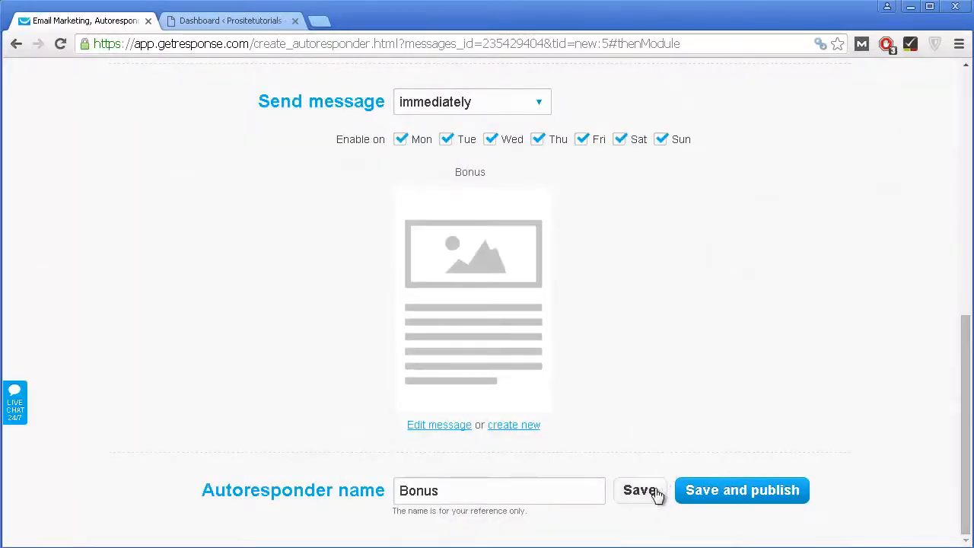
Step: Publish the Bonus autoresponder and confirm it appears on day 0 of the test_campaign658 calendar
click(737, 493)
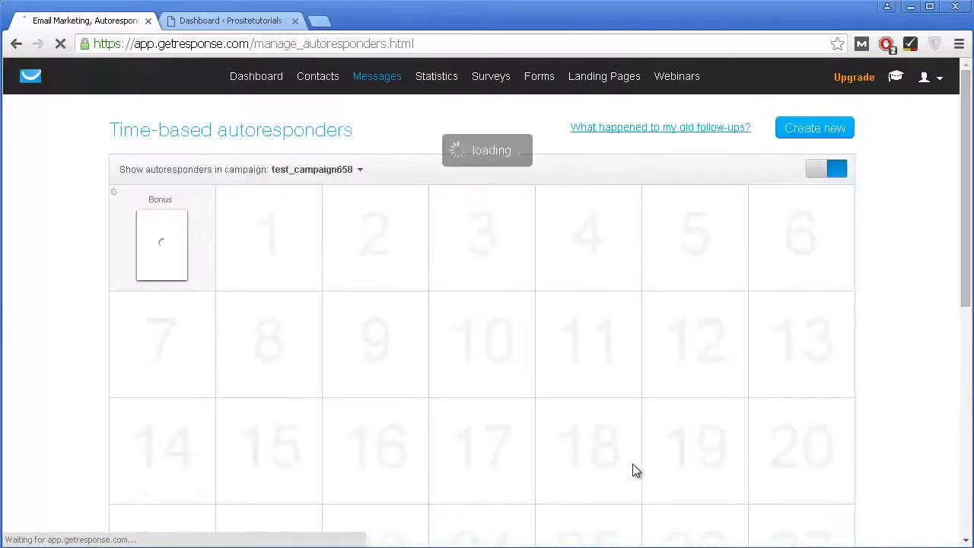
mouse_move(162, 249)
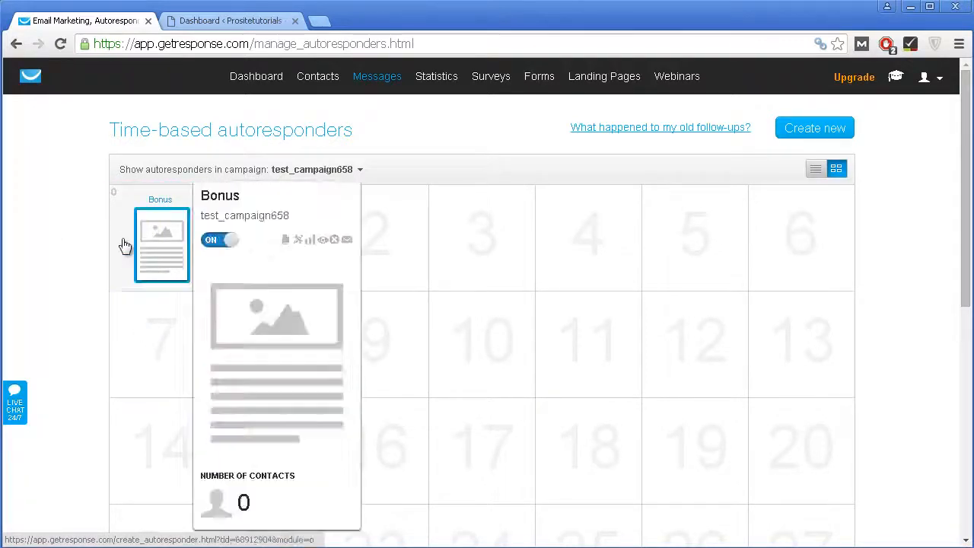
scroll(554, 347, down, 5)
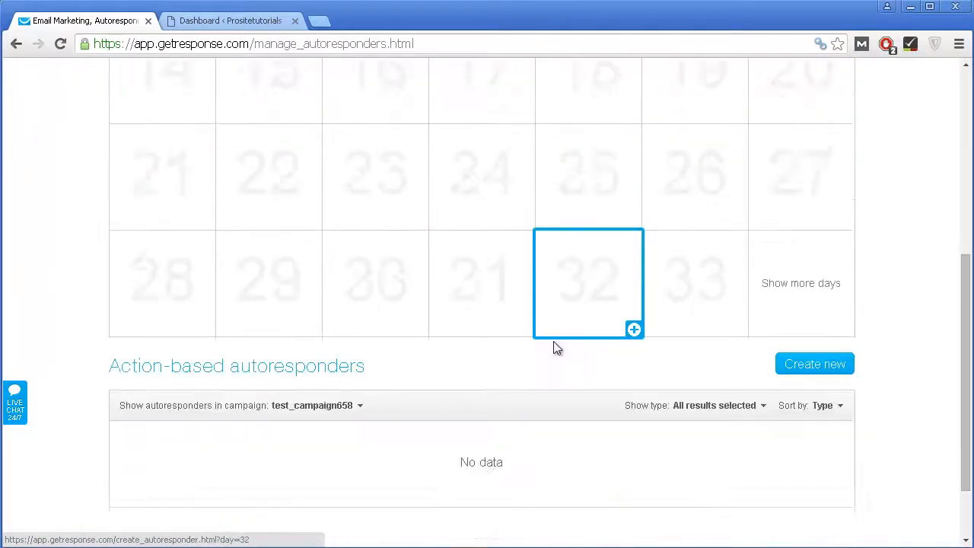
scroll(550, 404, up, 5)
scroll(419, 254, down, 3)
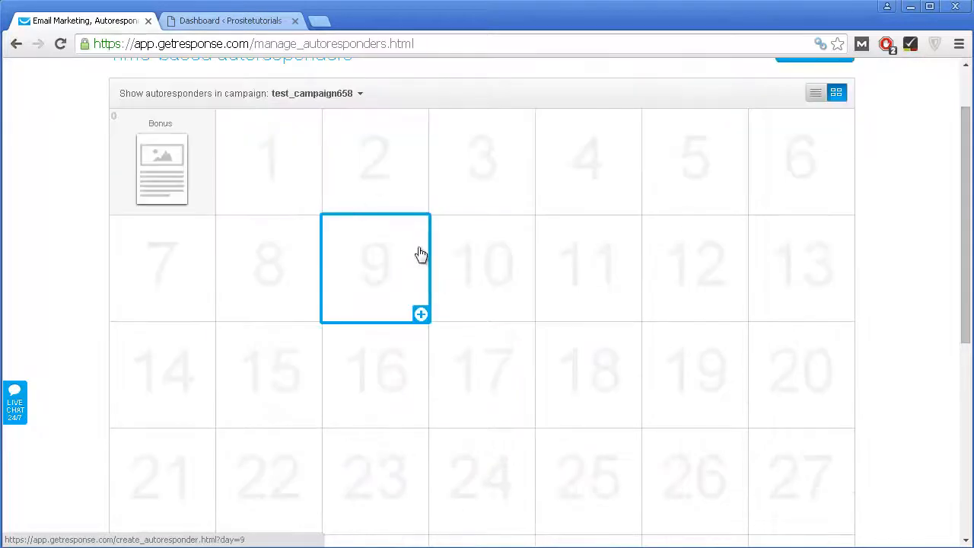
scroll(449, 217, up, 2)
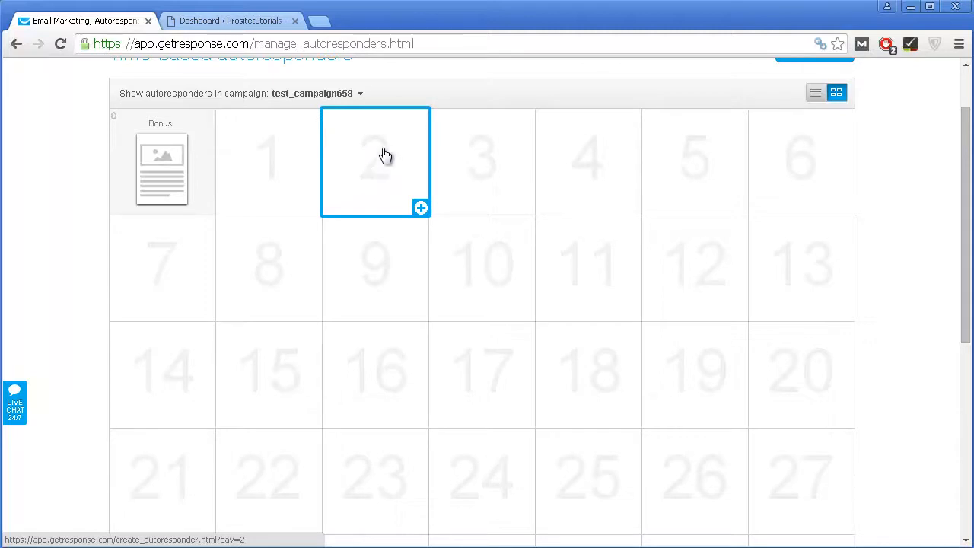
Step: Create a day-2 autoresponder from the existing Bonus message and open that message's settings
click(382, 173)
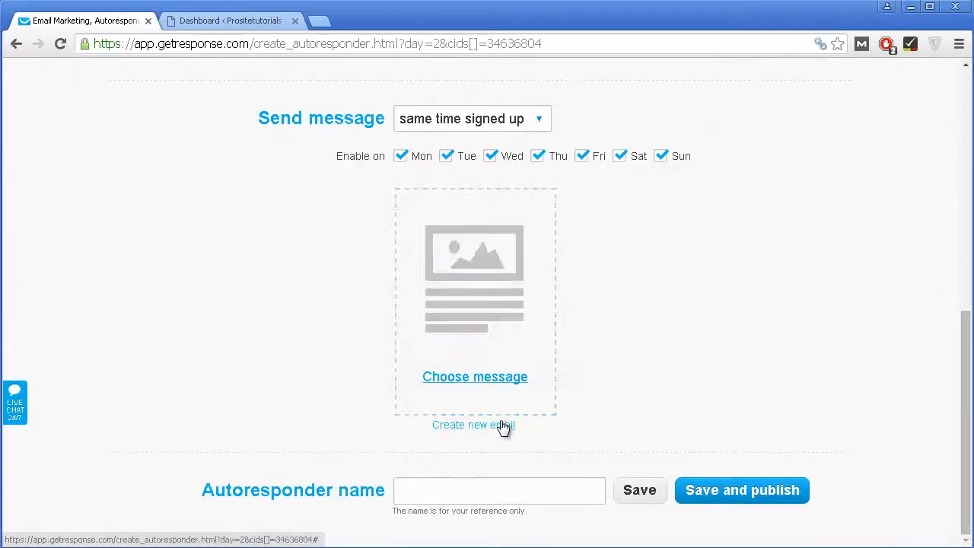
click(504, 332)
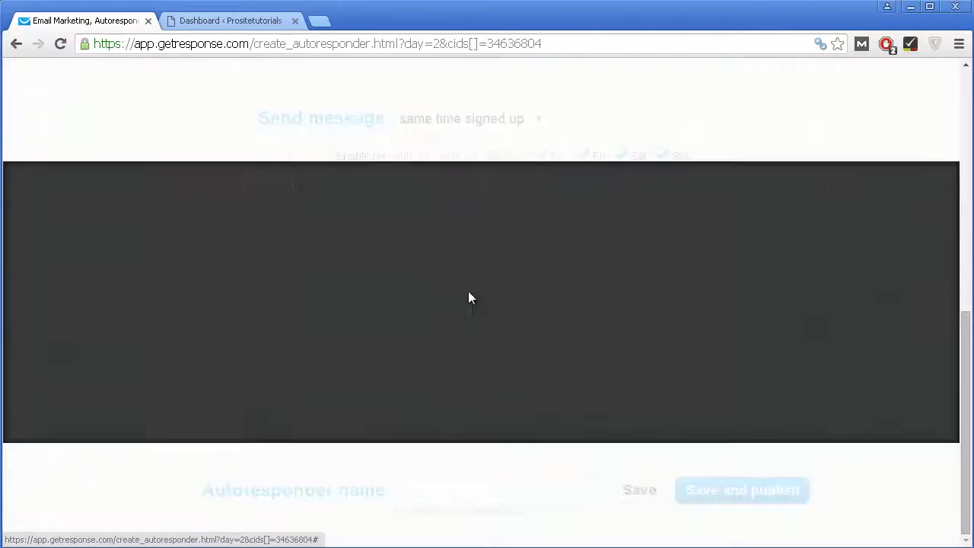
mouse_move(251, 253)
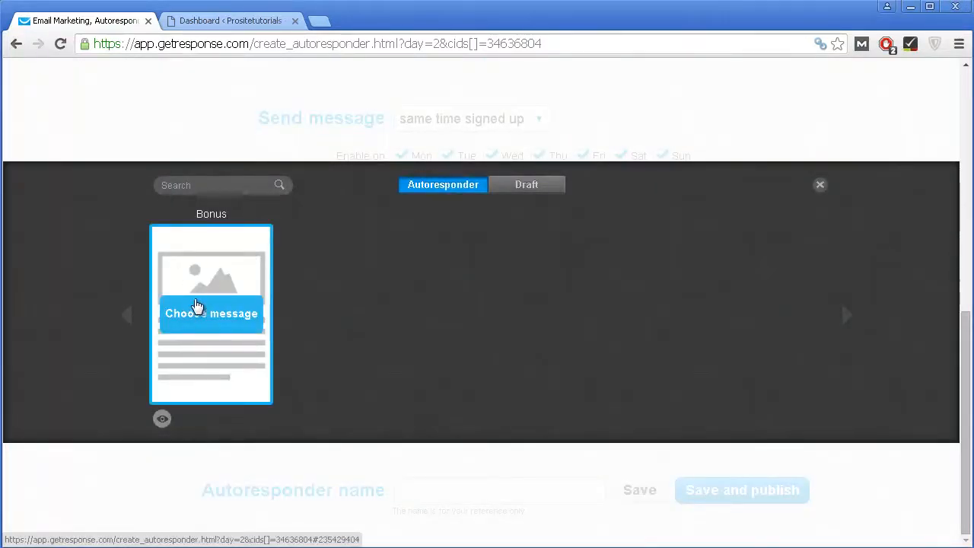
click(211, 308)
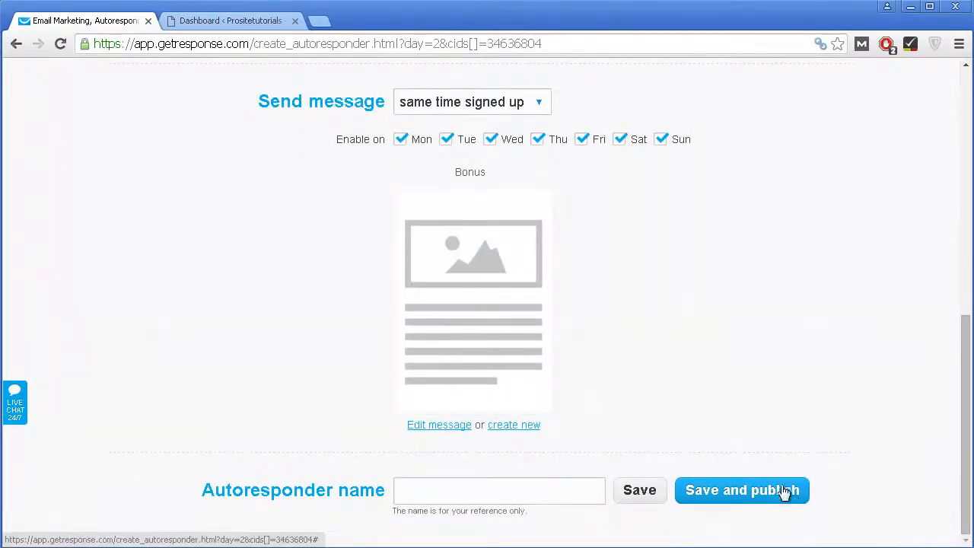
click(459, 431)
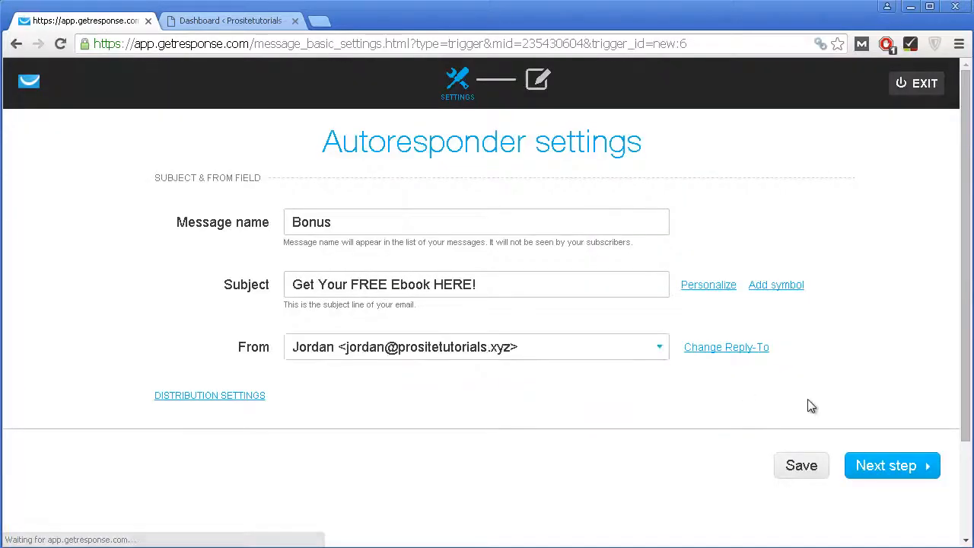
Step: Pass through the Bonus settings and content editor unchanged, back to the day-2 autoresponder page
click(860, 455)
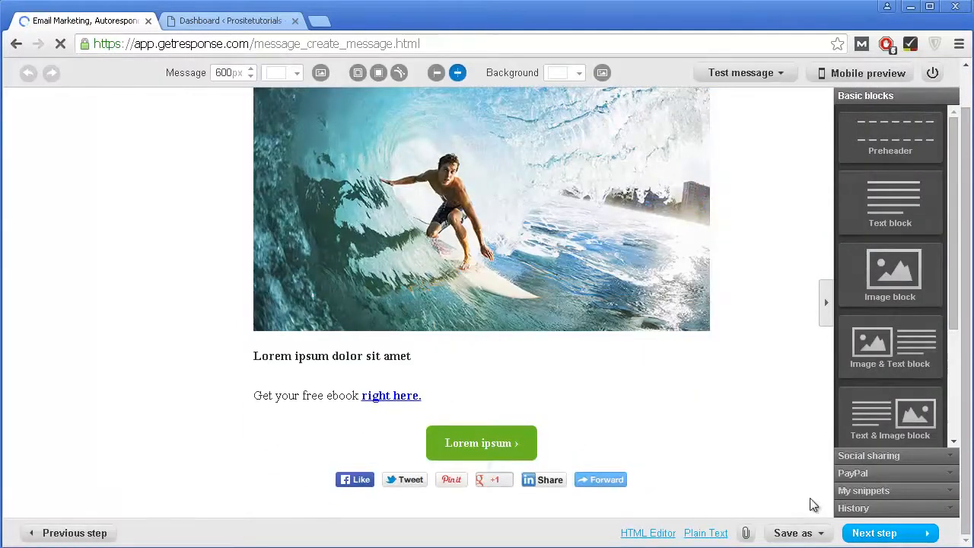
click(873, 535)
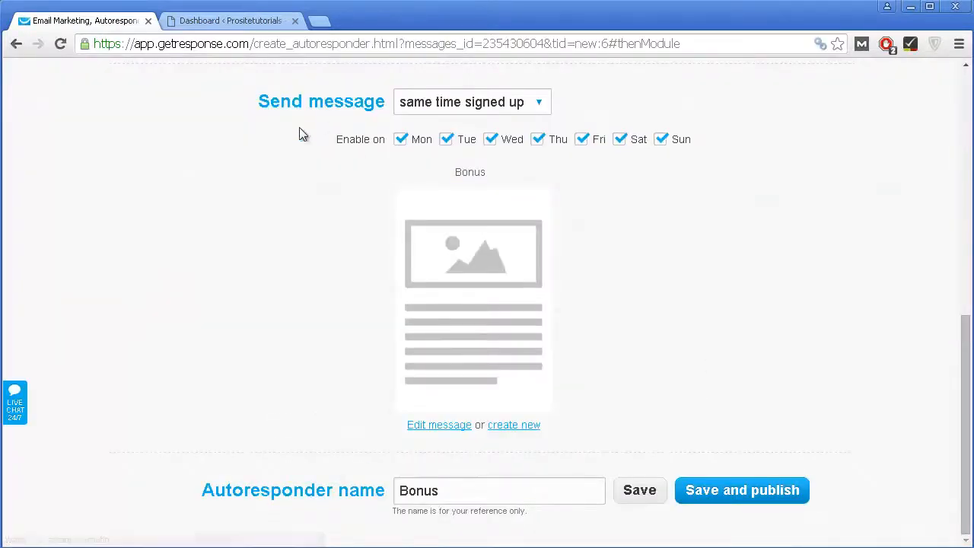
Step: Keep the send timing at 'same time signed up' and publish the day-2 Bonus autoresponder
scroll(369, 171, up, 2)
scroll(426, 301, down, 1)
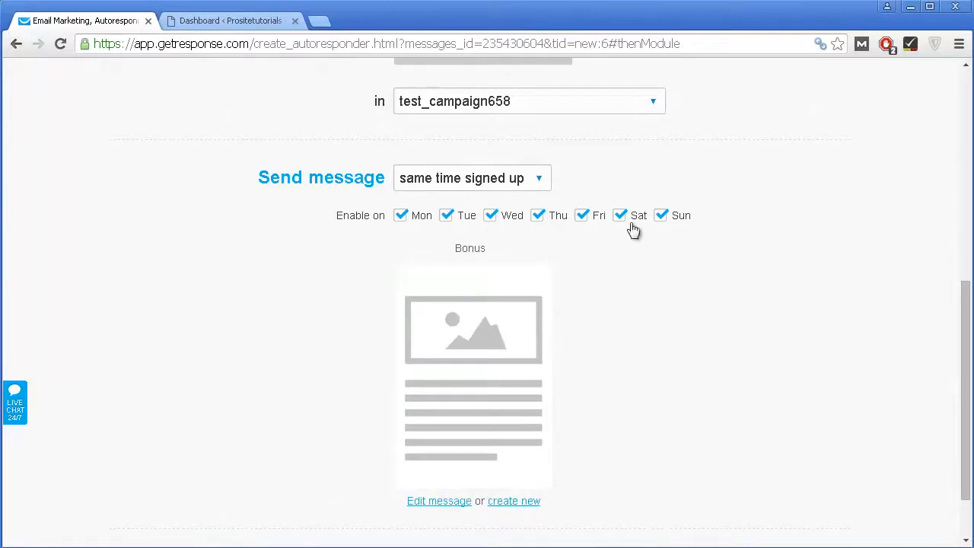
scroll(659, 276, down, 1)
scroll(457, 303, up, 1)
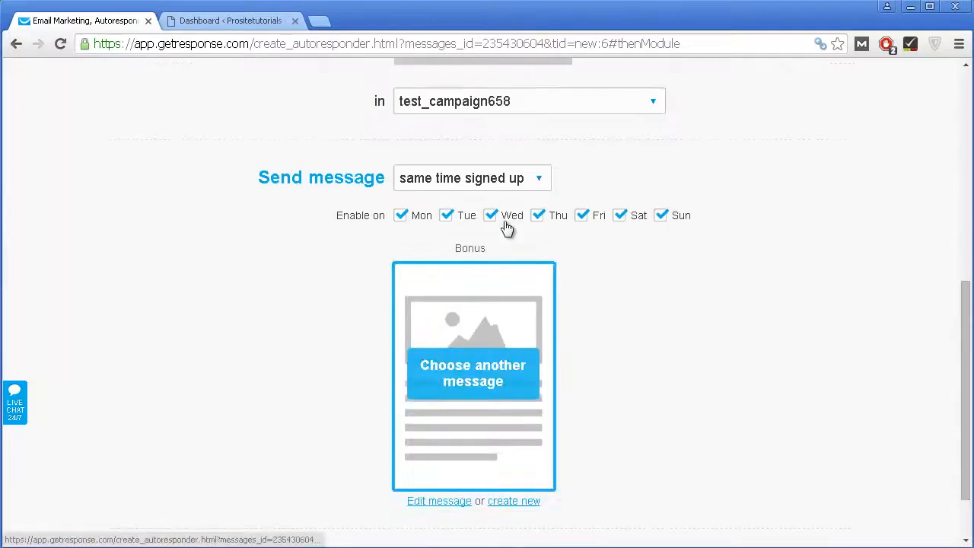
click(492, 182)
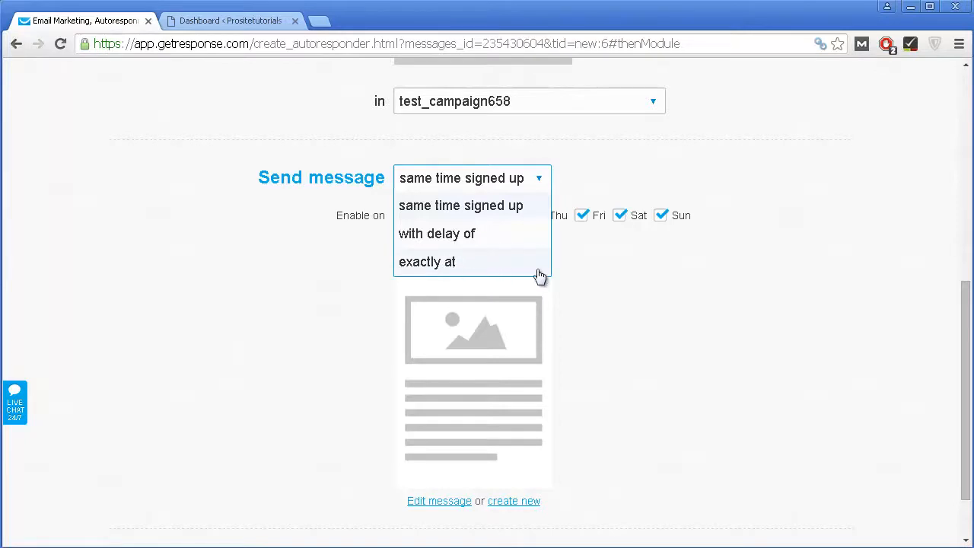
click(662, 343)
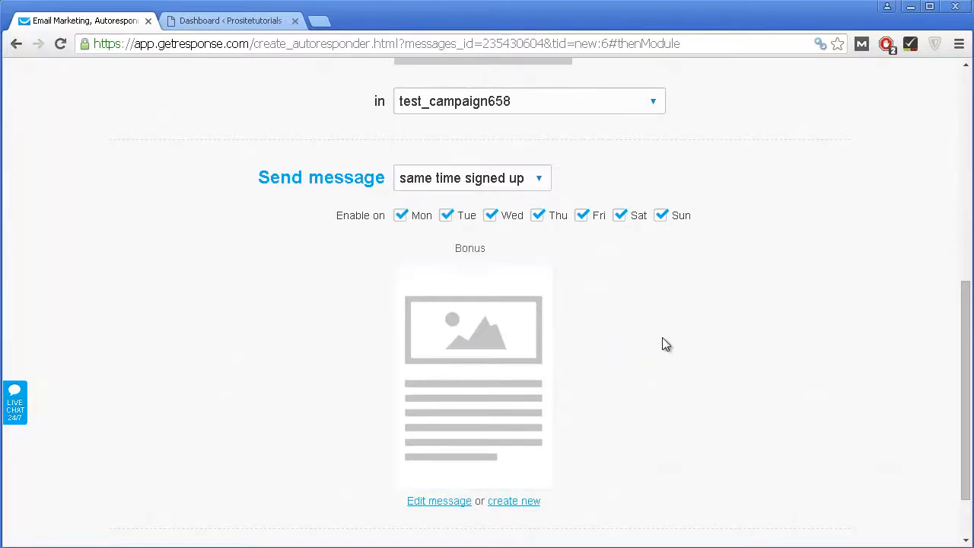
scroll(685, 380, down, 2)
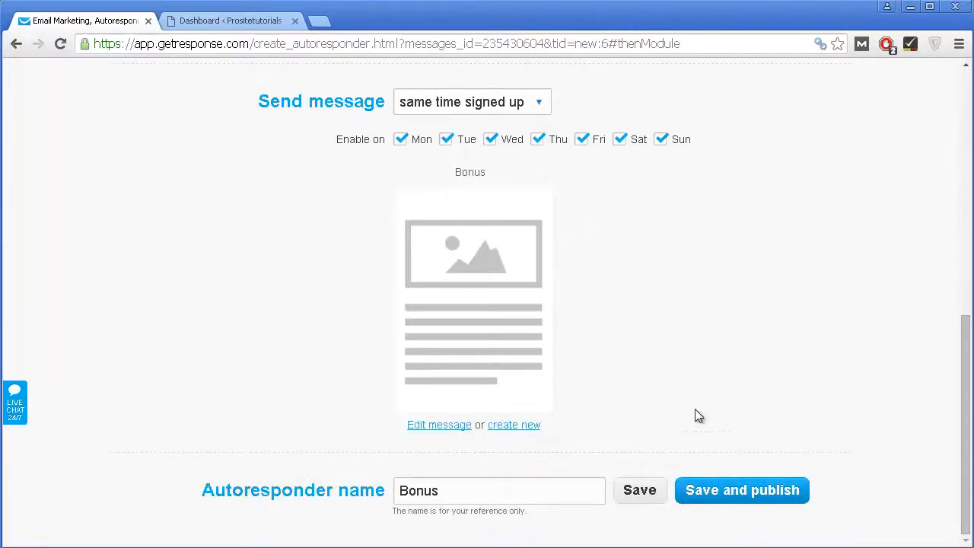
click(723, 490)
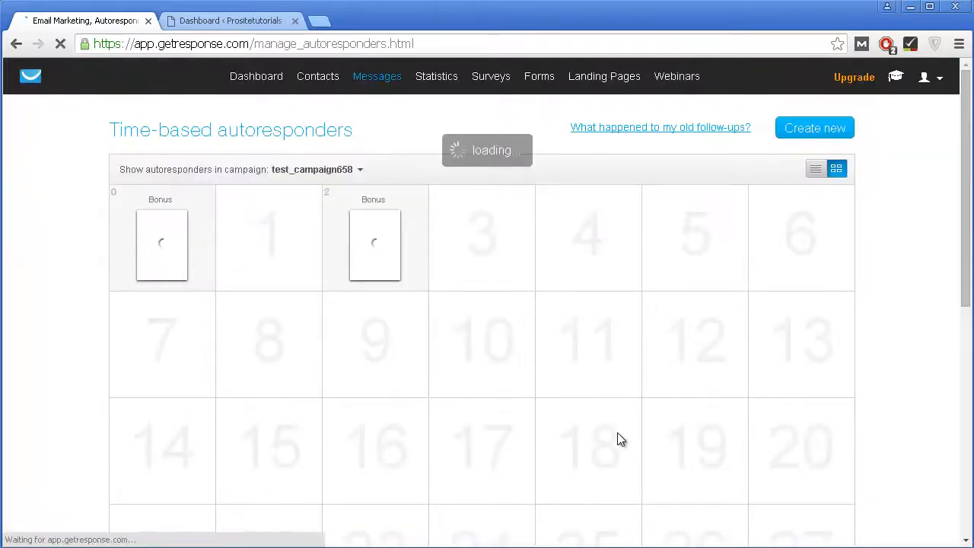
scroll(183, 277, down, 1)
mouse_move(256, 177)
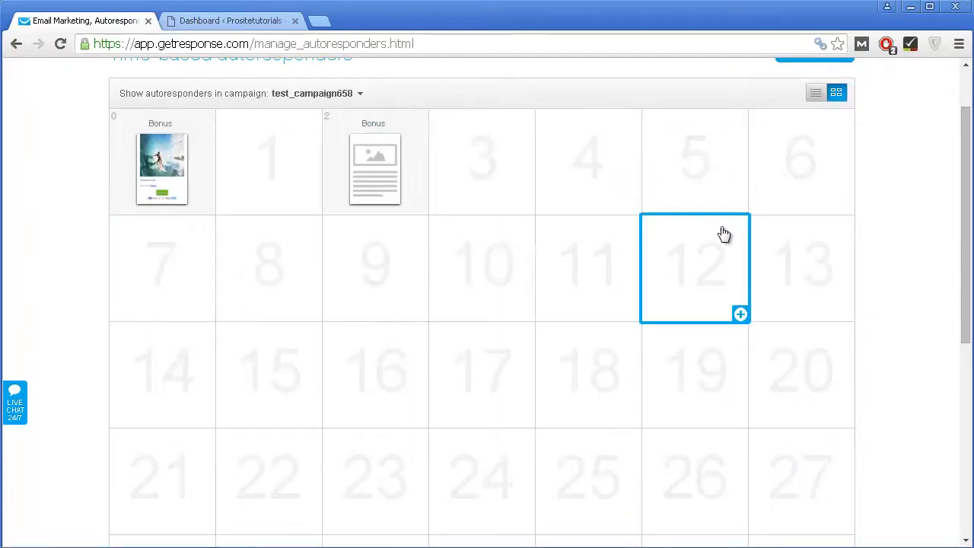
mouse_move(183, 204)
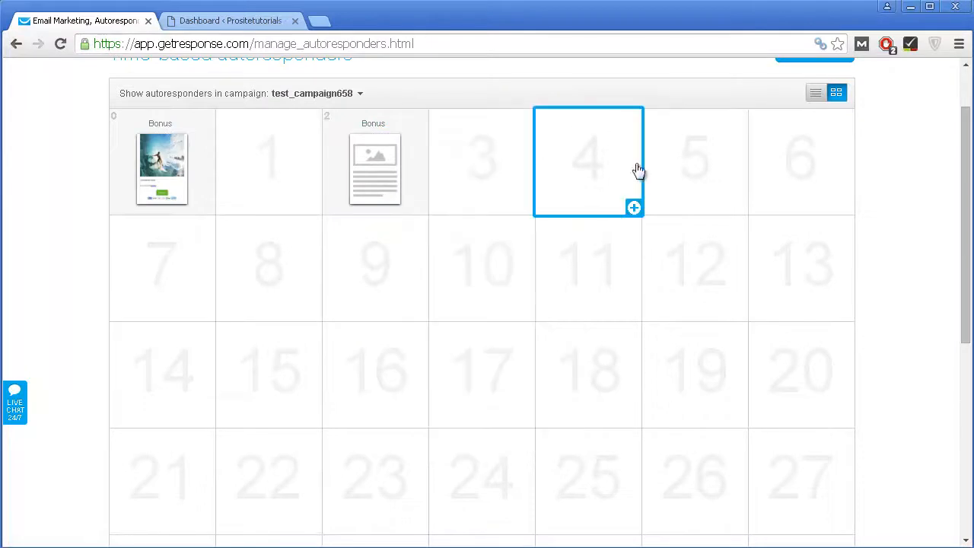
mouse_move(404, 177)
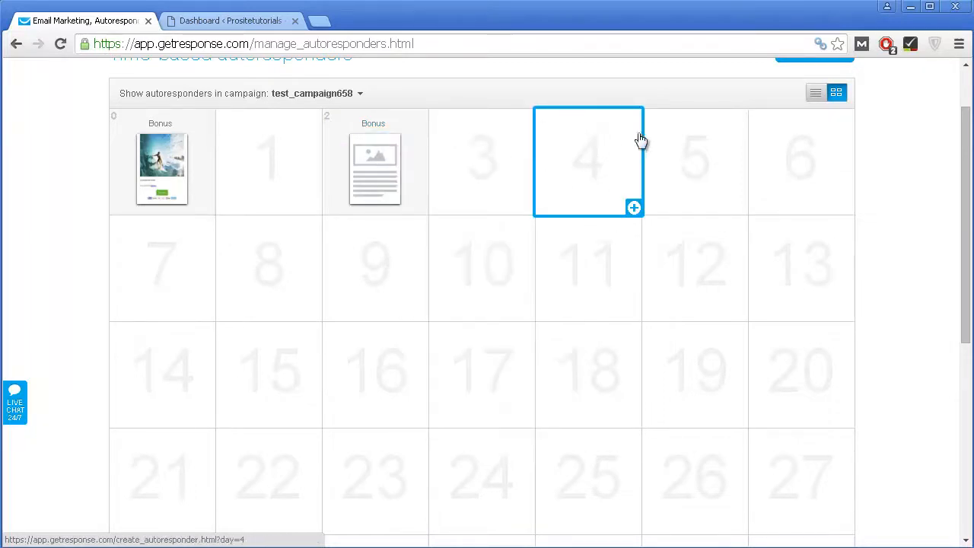
scroll(697, 148, up, 1)
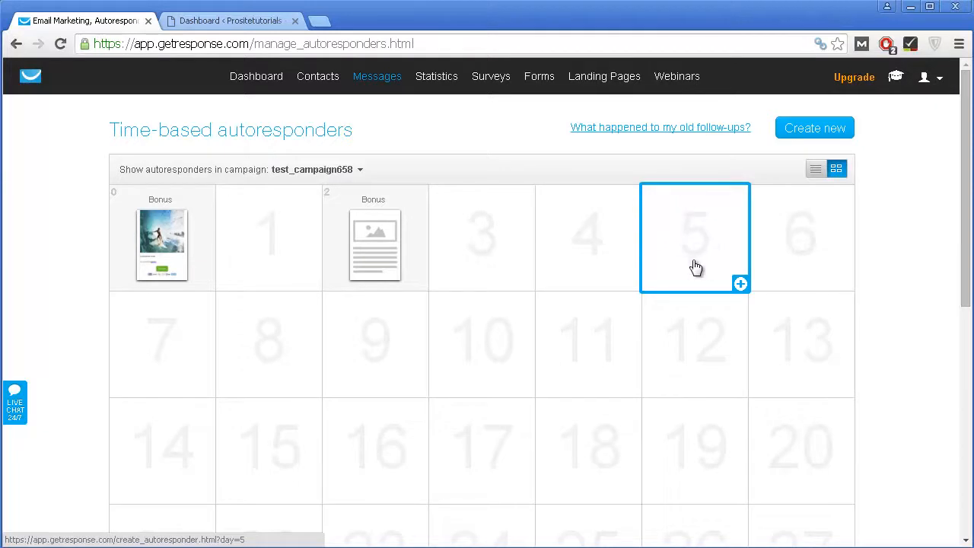
scroll(670, 242, down, 1)
scroll(669, 251, down, 1)
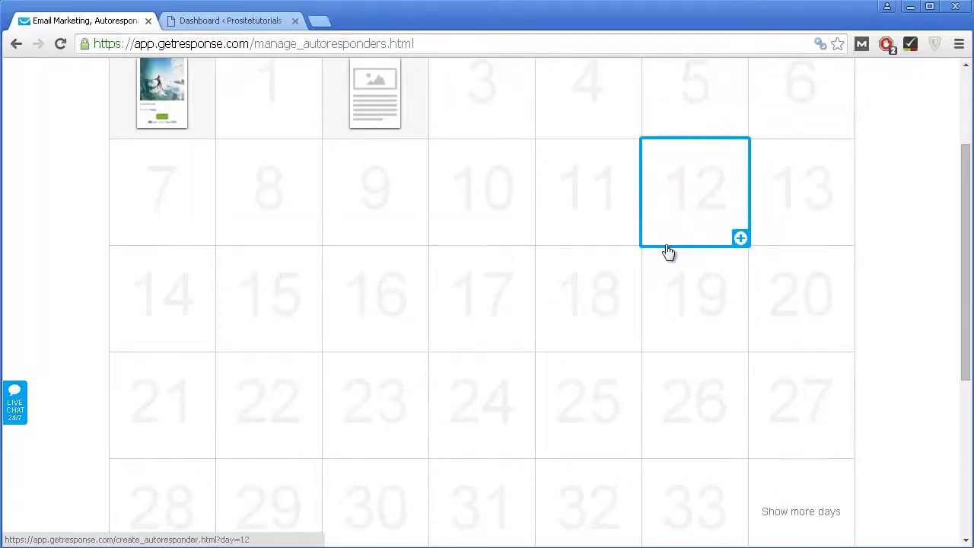
scroll(667, 252, up, 1)
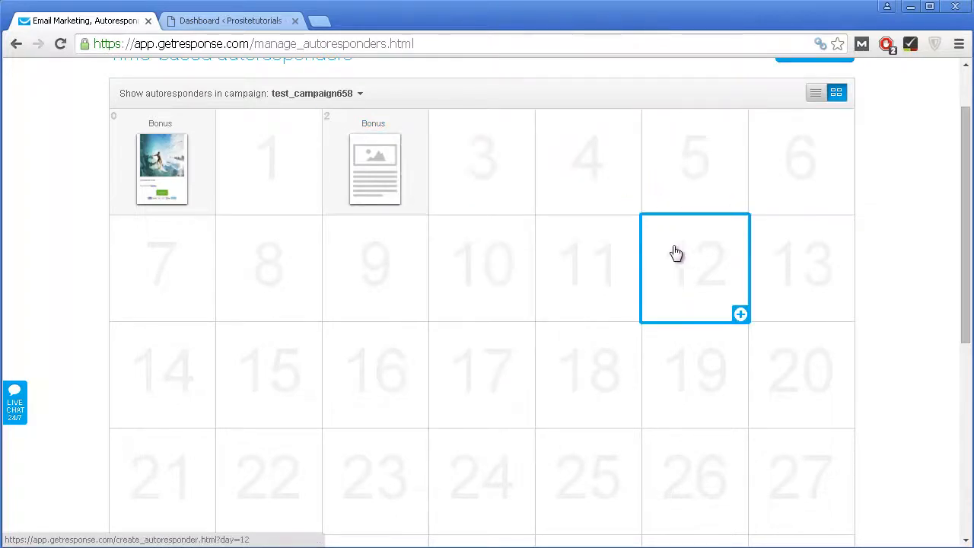
mouse_move(404, 135)
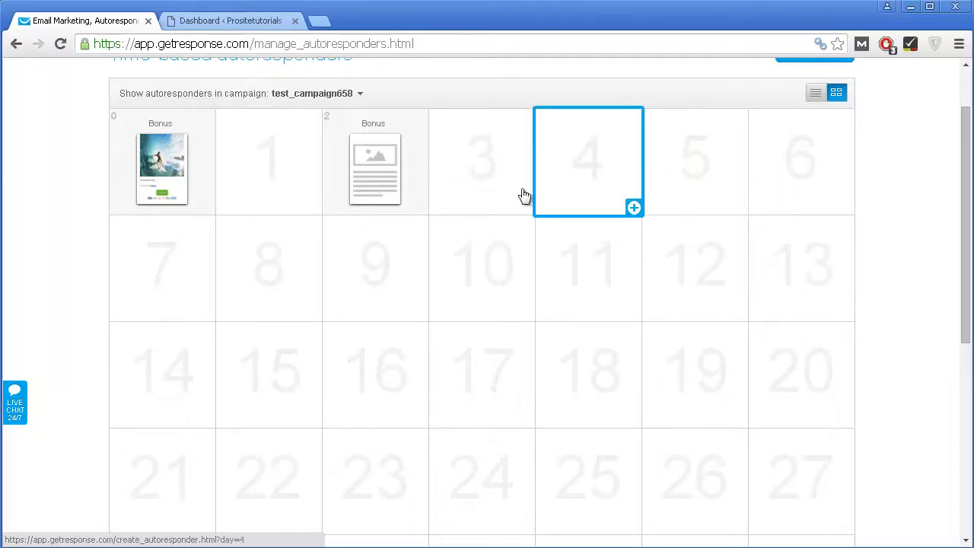
scroll(700, 177, down, 1)
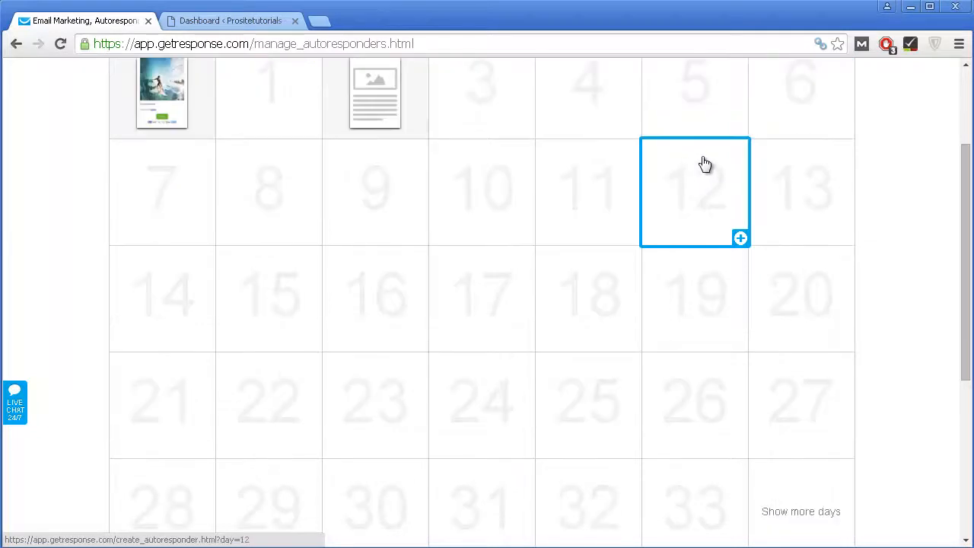
scroll(692, 145, down, 1)
scroll(692, 145, up, 3)
mouse_move(415, 99)
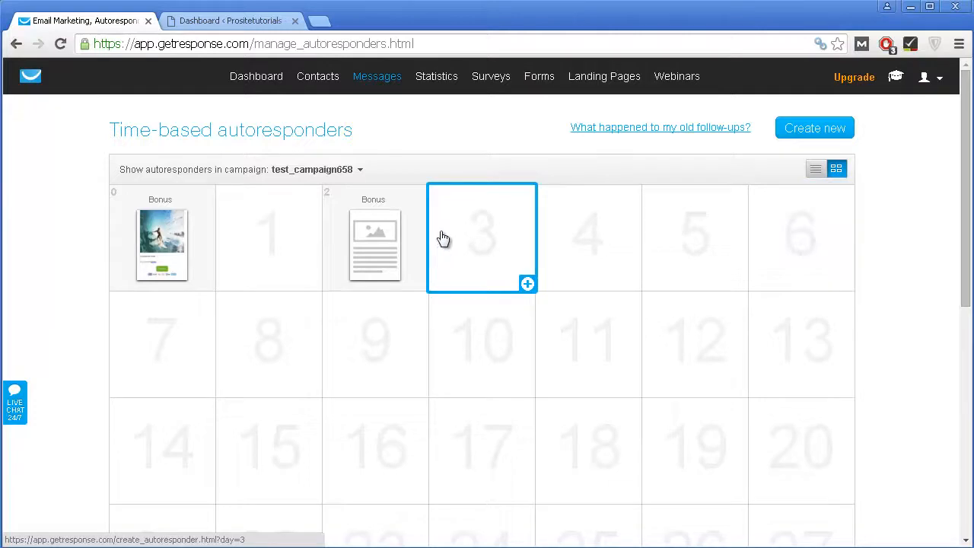
mouse_move(535, 86)
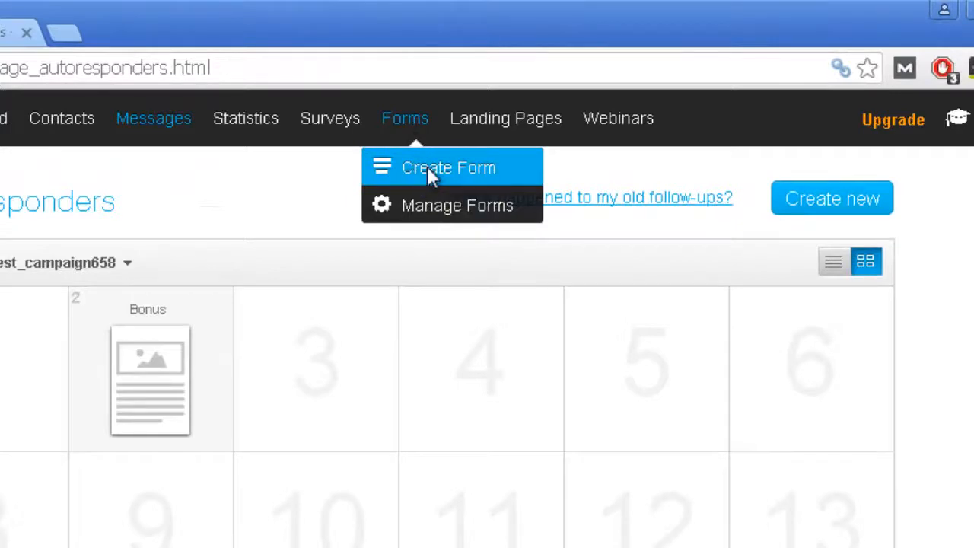
Step: Browse the List Builder Wizard template gallery and choose the Blank template for the new form
click(428, 173)
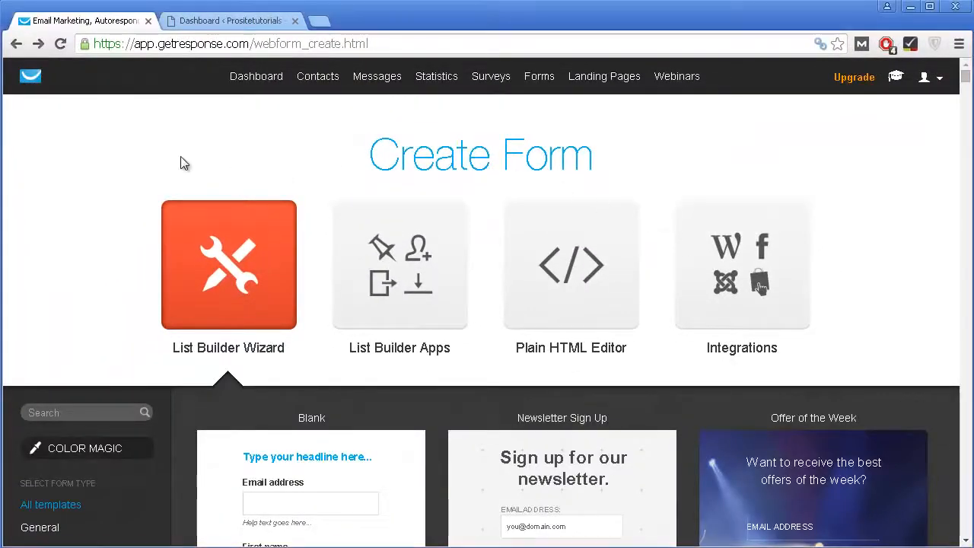
scroll(182, 161, down, 2)
scroll(278, 195, down, 1)
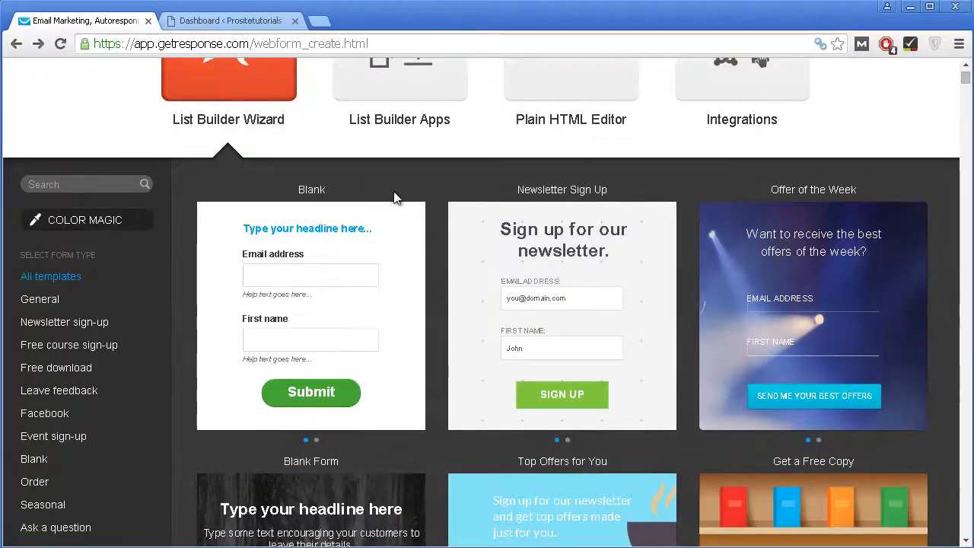
scroll(393, 198, down, 3)
scroll(394, 196, down, 6)
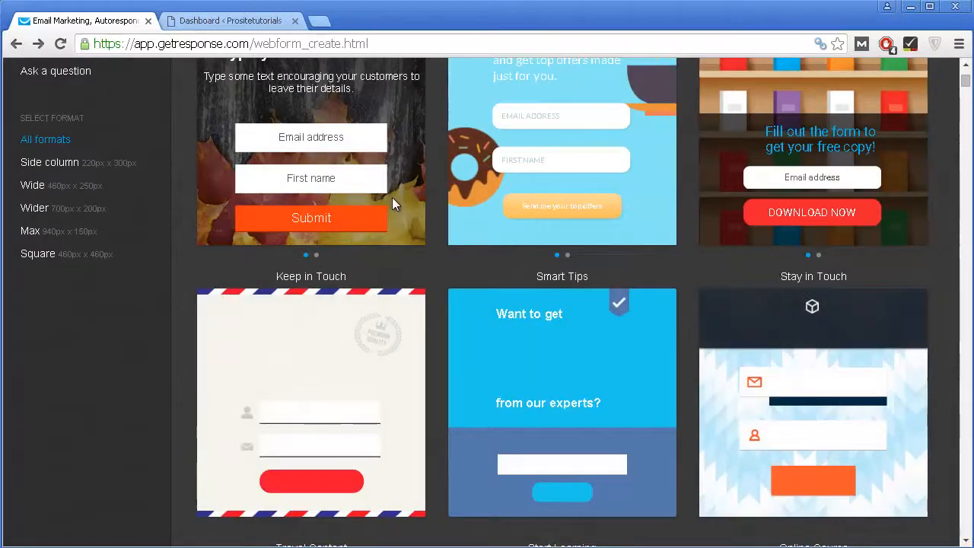
scroll(393, 196, down, 3)
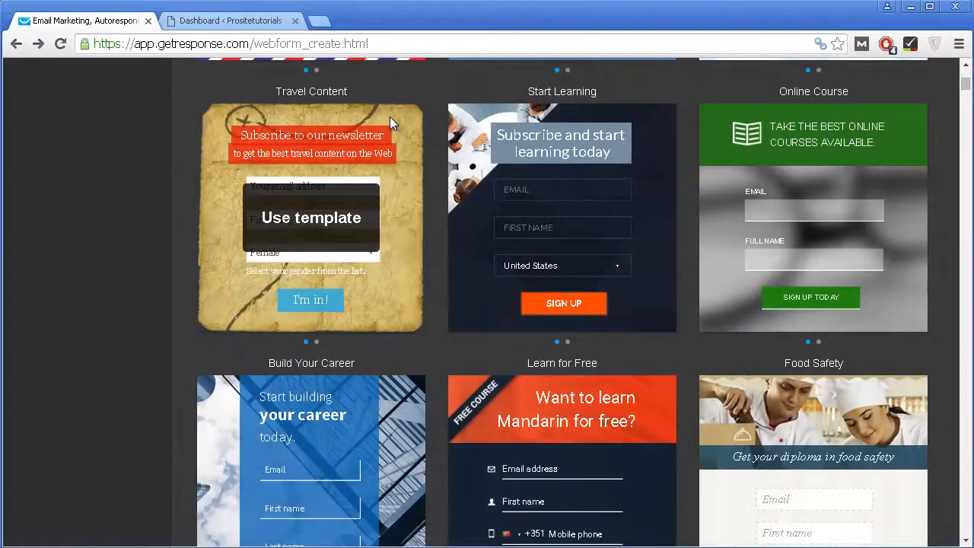
scroll(394, 120, down, 1)
scroll(399, 103, down, 2)
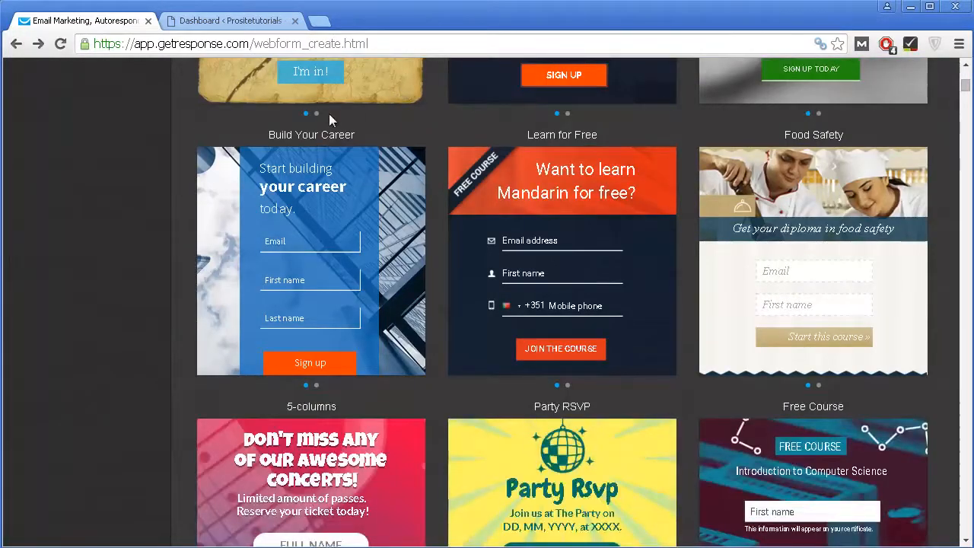
scroll(330, 122, down, 2)
scroll(330, 121, down, 7)
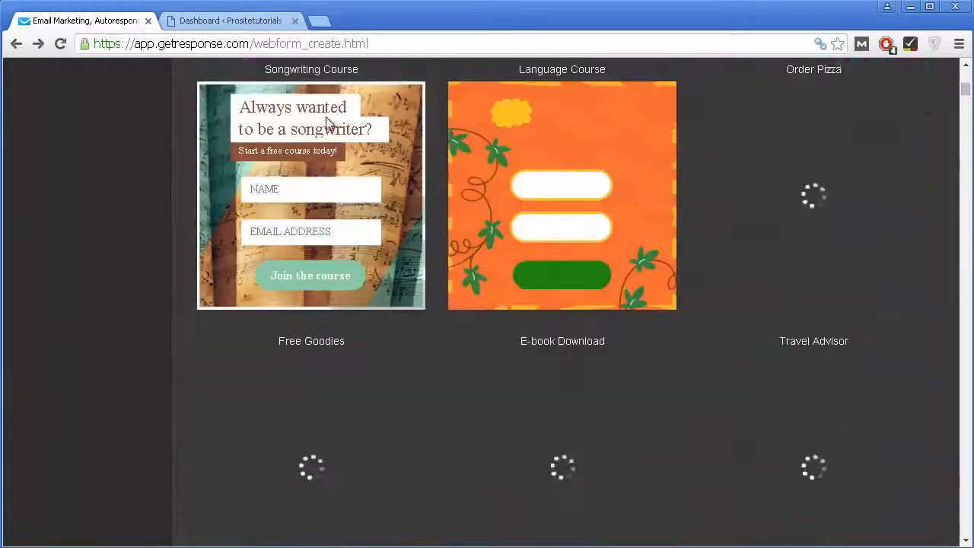
scroll(327, 122, down, 3)
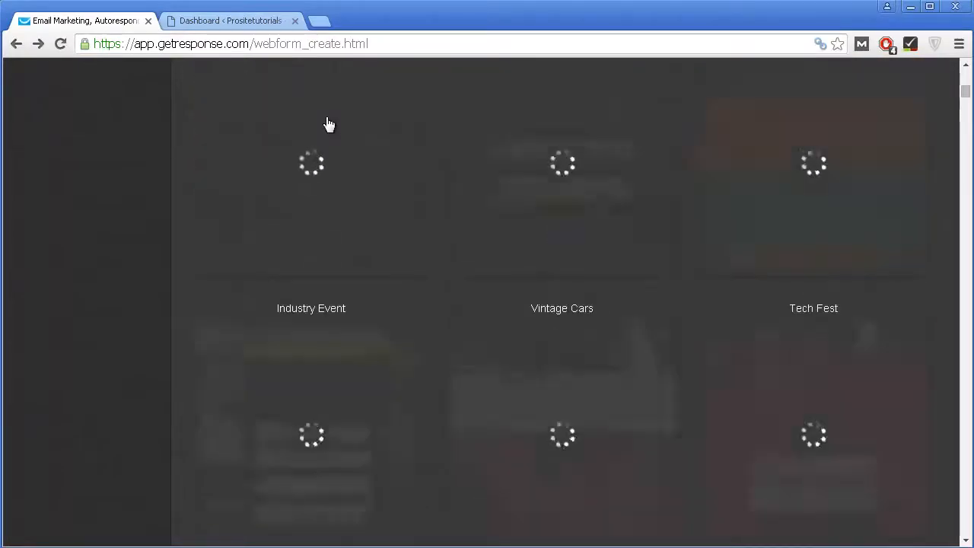
scroll(327, 119, down, 3)
scroll(327, 119, up, 9)
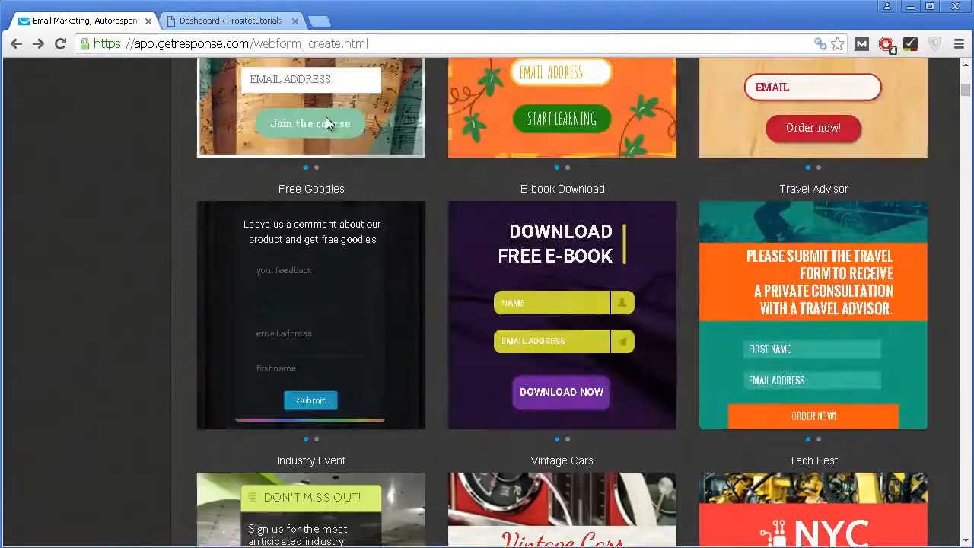
scroll(327, 118, up, 20)
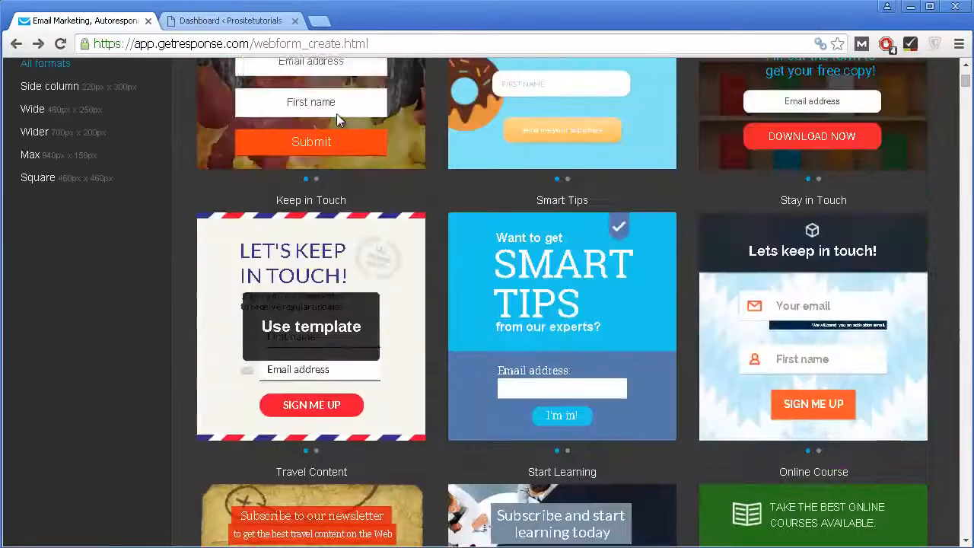
scroll(334, 122, up, 2)
scroll(327, 123, down, 1)
scroll(327, 123, up, 2)
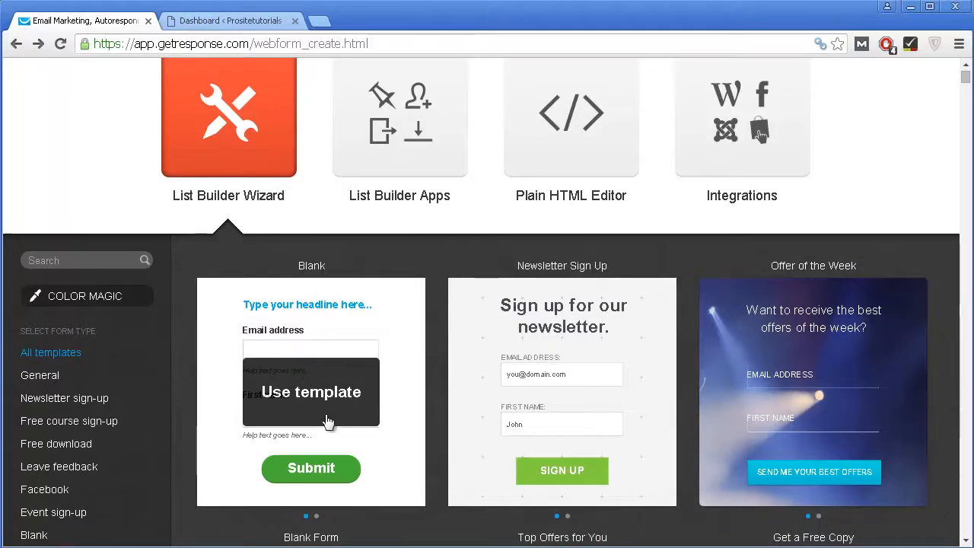
click(288, 391)
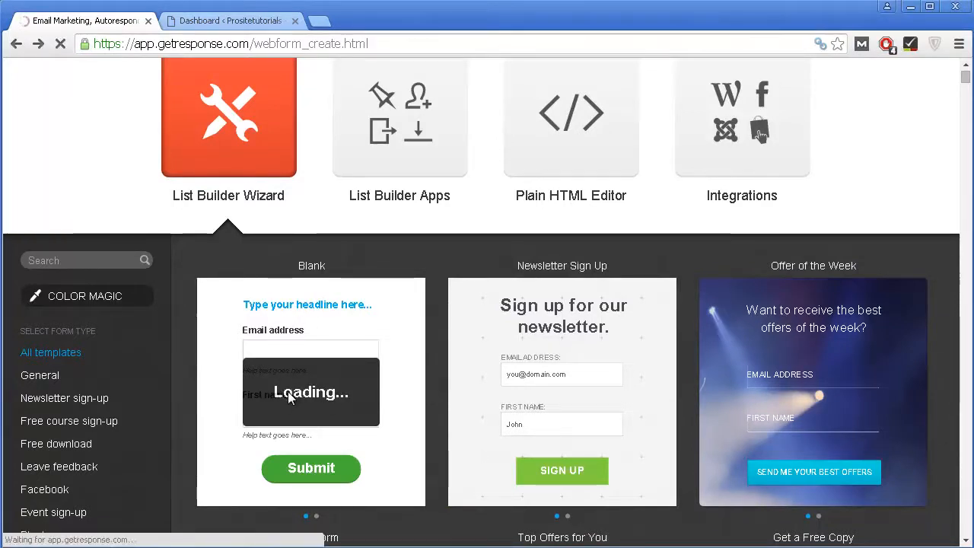
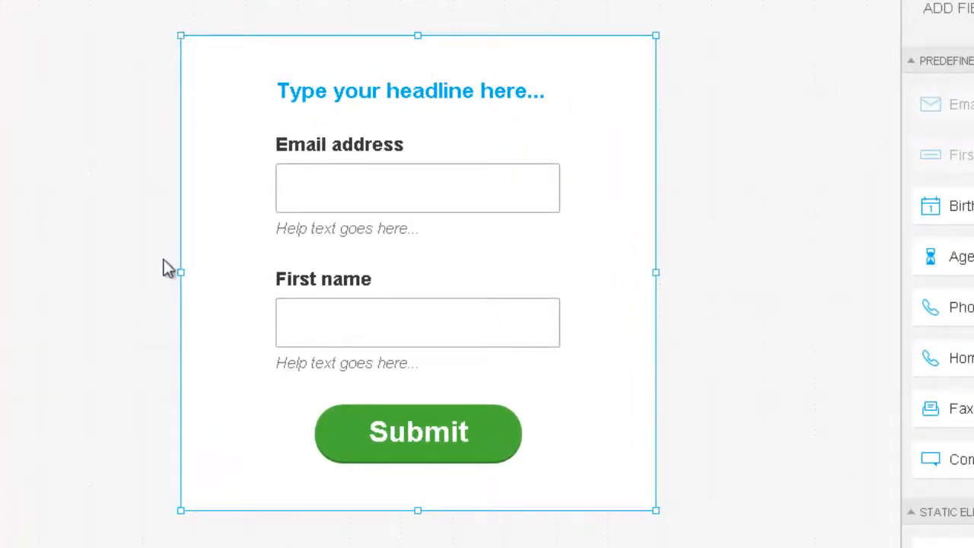
Step: Narrow the signup form slightly, then select the site's domain in the WordPress tab's address bar
mouse_move(181, 274)
mouse_down()
mouse_move(214, 282)
mouse_move(165, 272)
mouse_move(228, 272)
mouse_move(197, 272)
mouse_up()
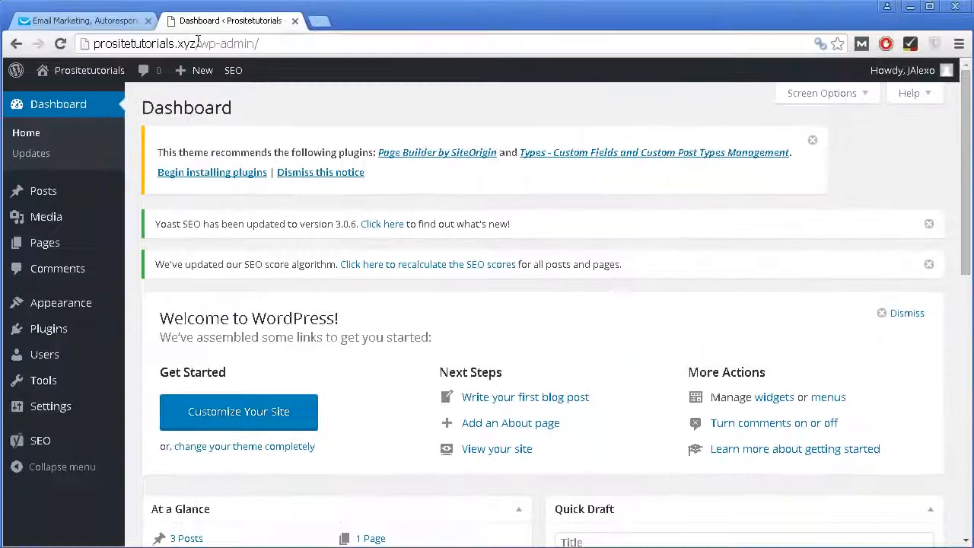
drag(196, 44, 102, 56)
key(ctrl+c)
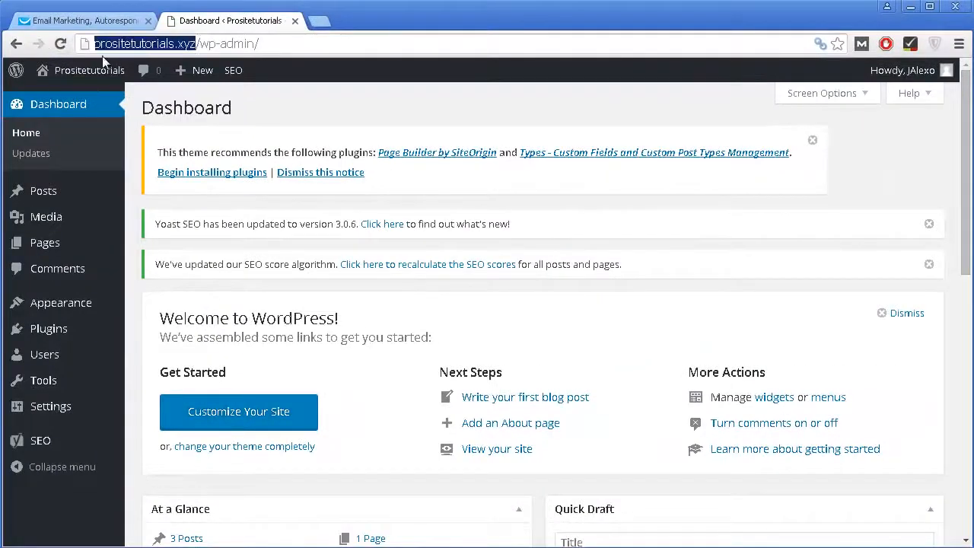
Step: Load prositetutorials.xyz in a new tab, scroll through the site, and go back to the form editor
right_click(214, 26)
click(228, 28)
key(ctrl+v)
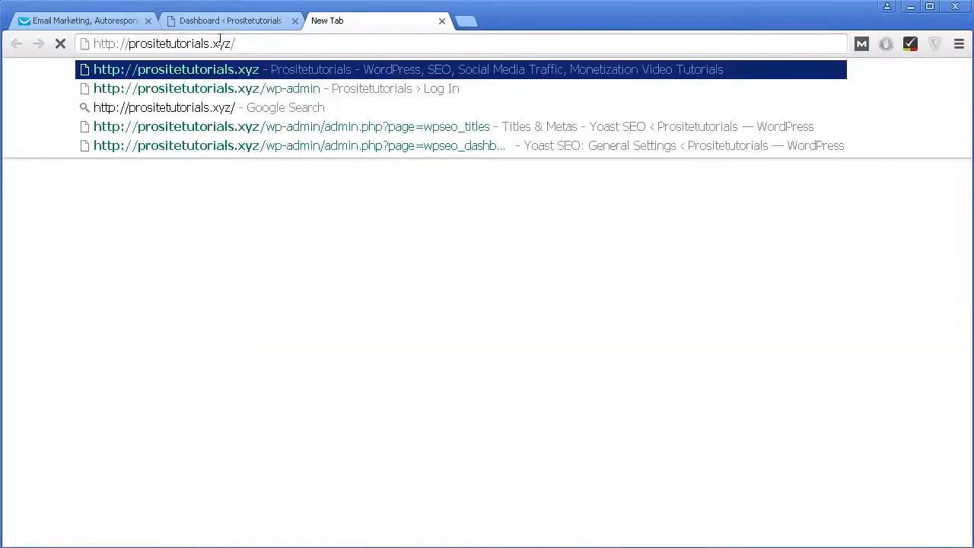
key(Return)
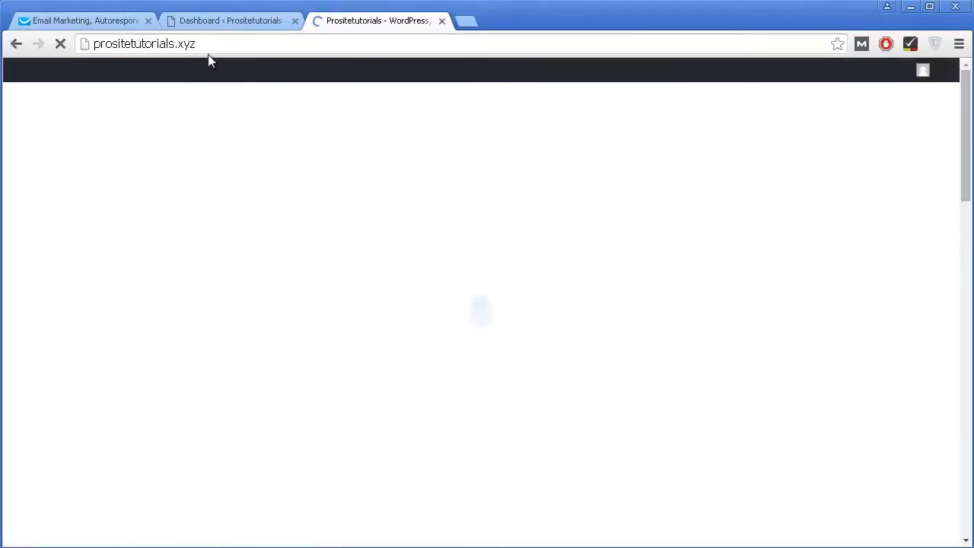
scroll(605, 136, down, 10)
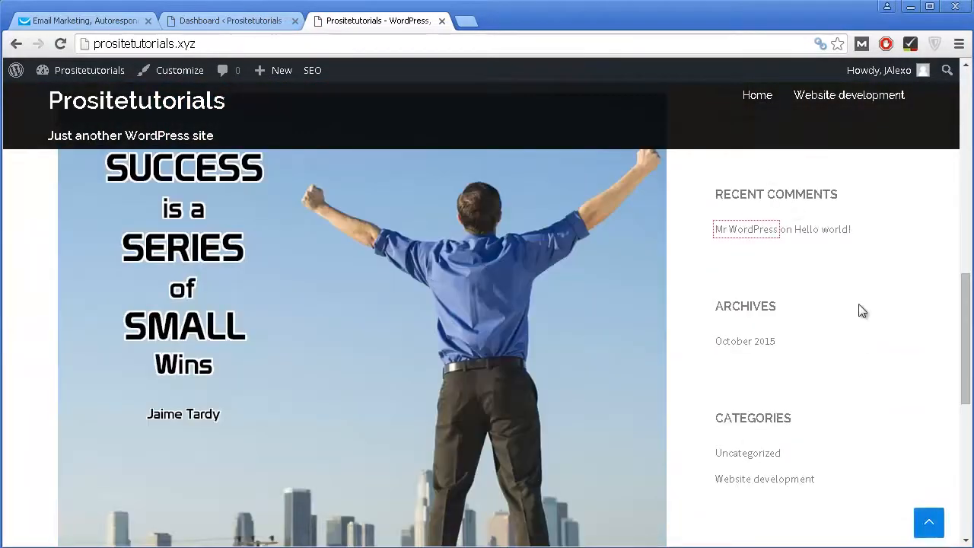
scroll(856, 304, up, 5)
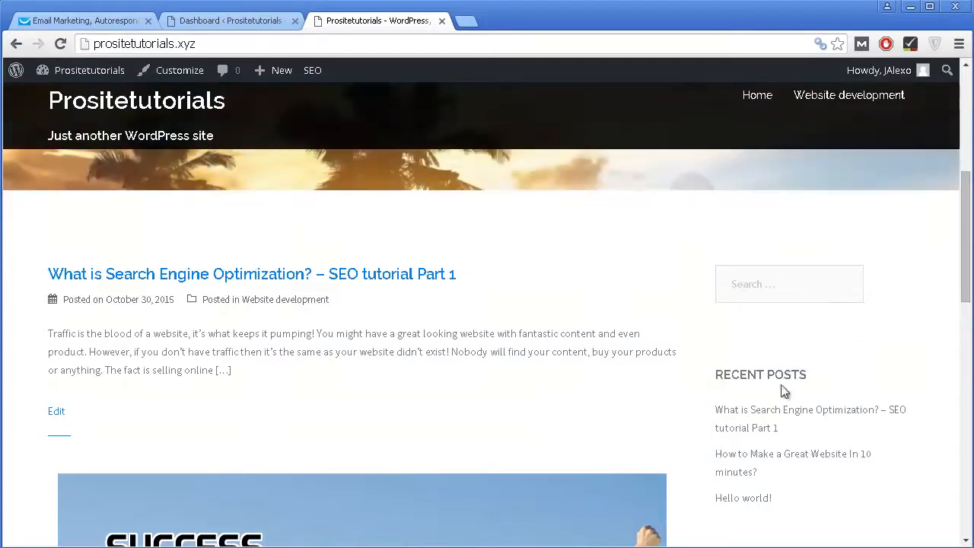
scroll(795, 366, down, 2)
click(100, 24)
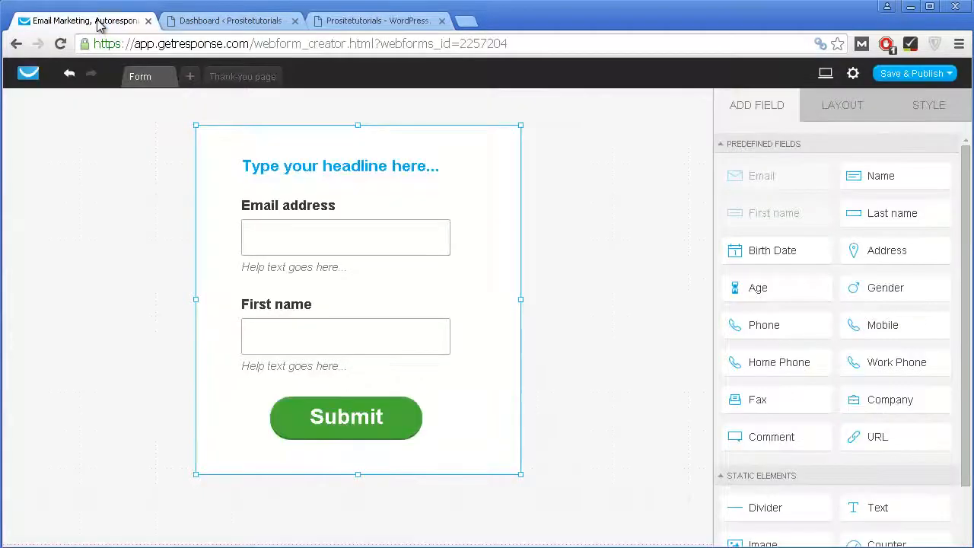
Step: Change the form width in Layout settings from 428 to 250
click(641, 150)
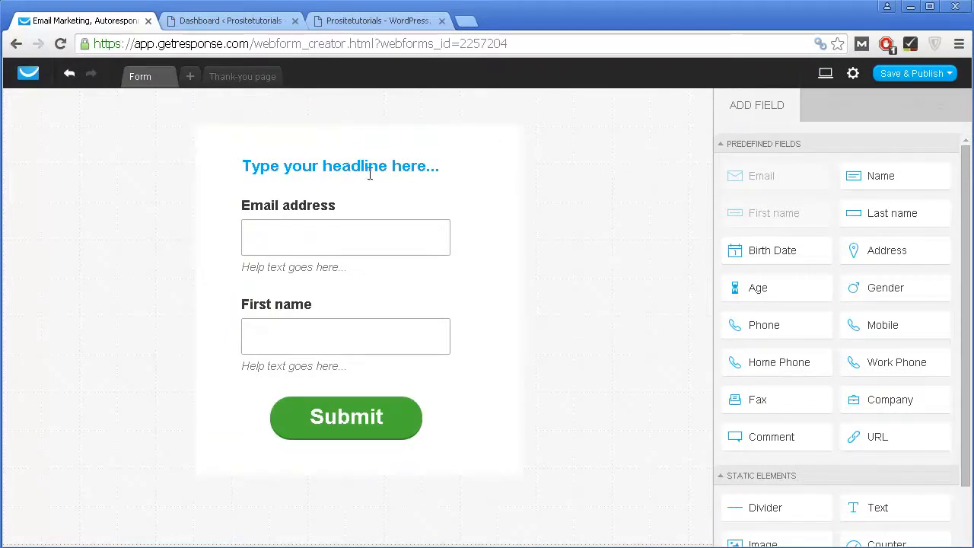
click(223, 126)
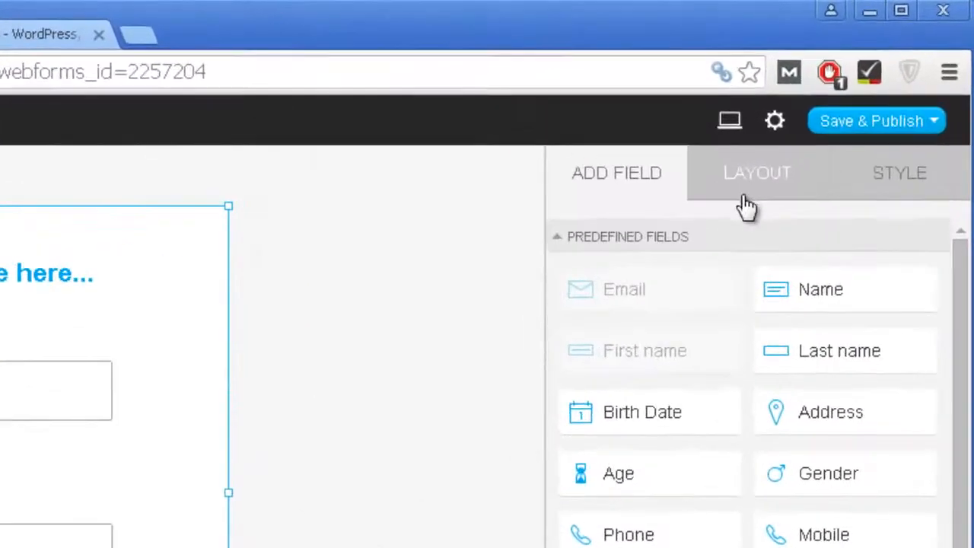
click(747, 187)
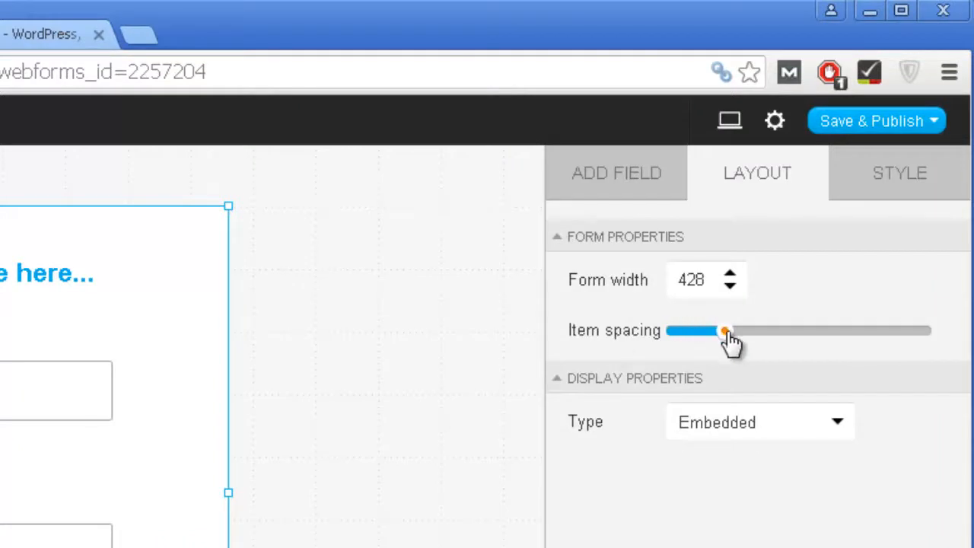
click(676, 280)
double_click(684, 279)
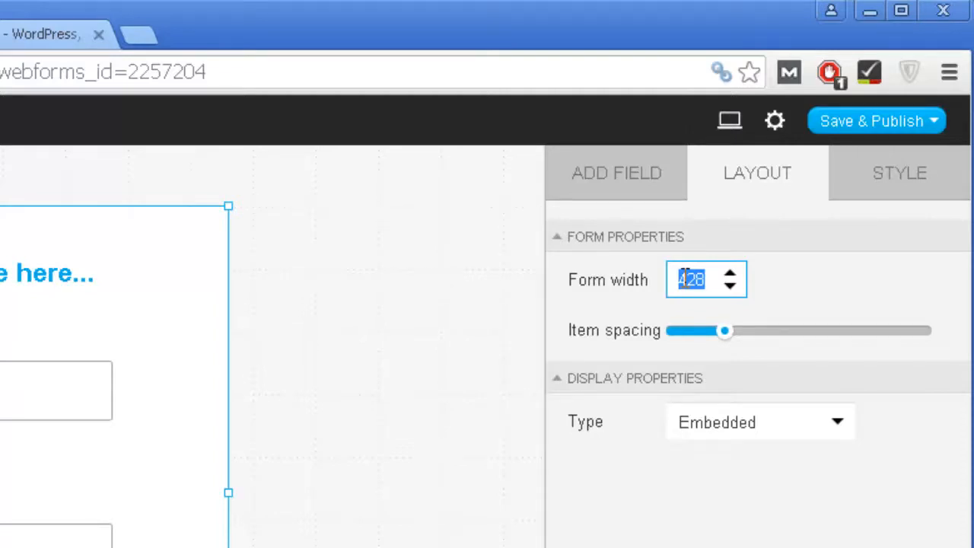
text(3)
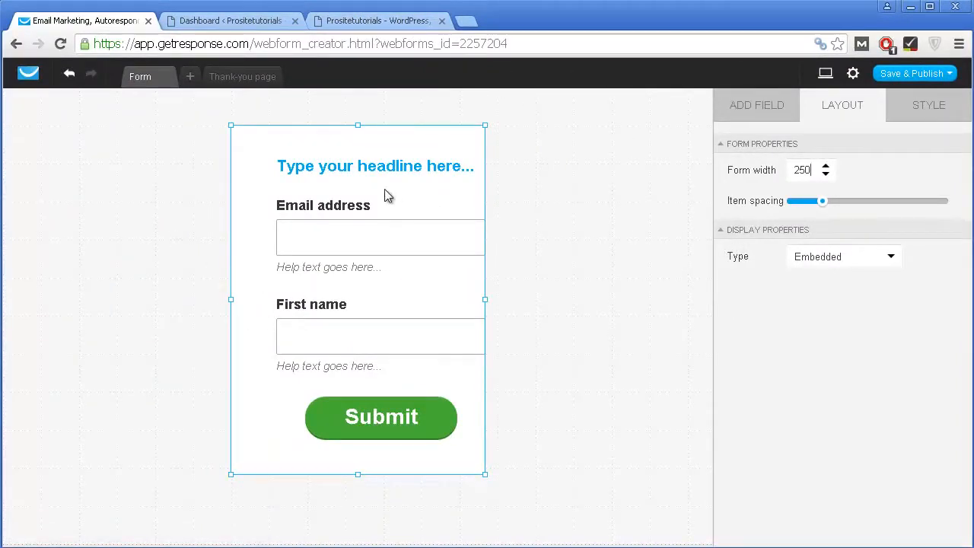
click(942, 112)
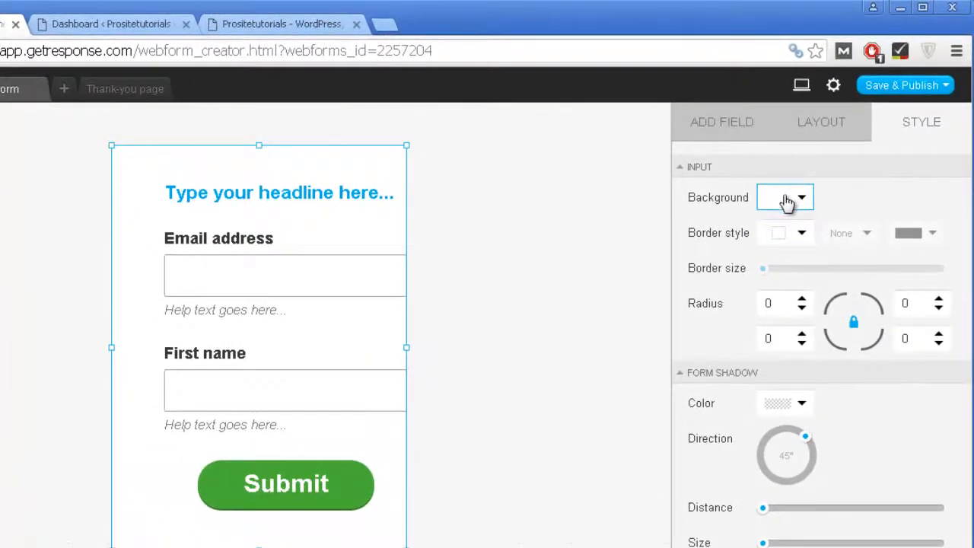
Step: Keep the form background white and apply a full box border style
click(788, 198)
drag(518, 398, 428, 252)
click(458, 148)
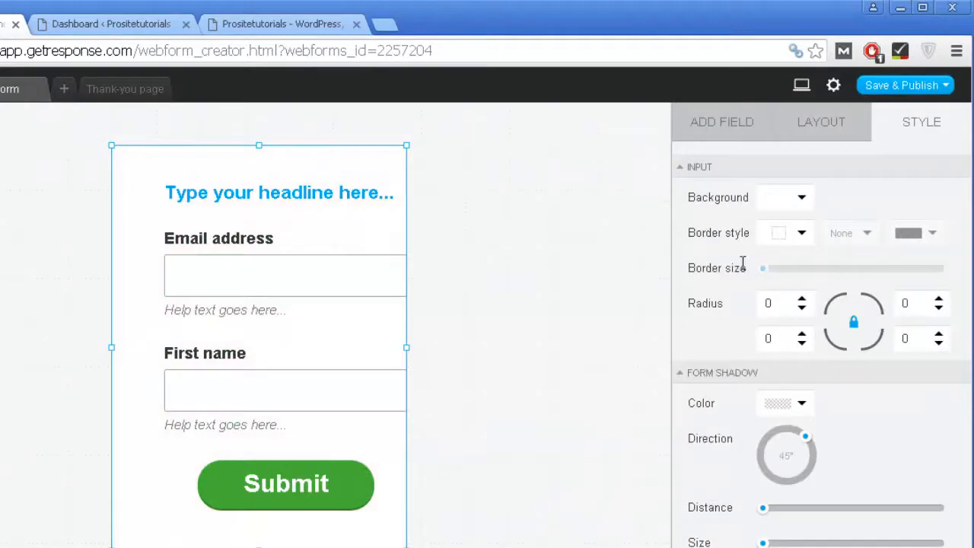
click(798, 304)
click(788, 241)
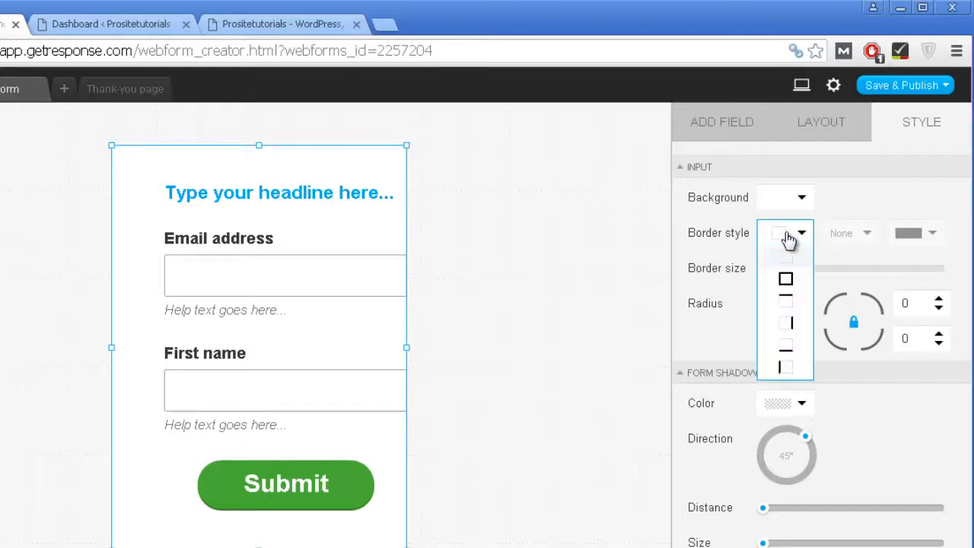
click(786, 281)
Step: Round all form corners with radius 5 and preview the bordered form
click(470, 192)
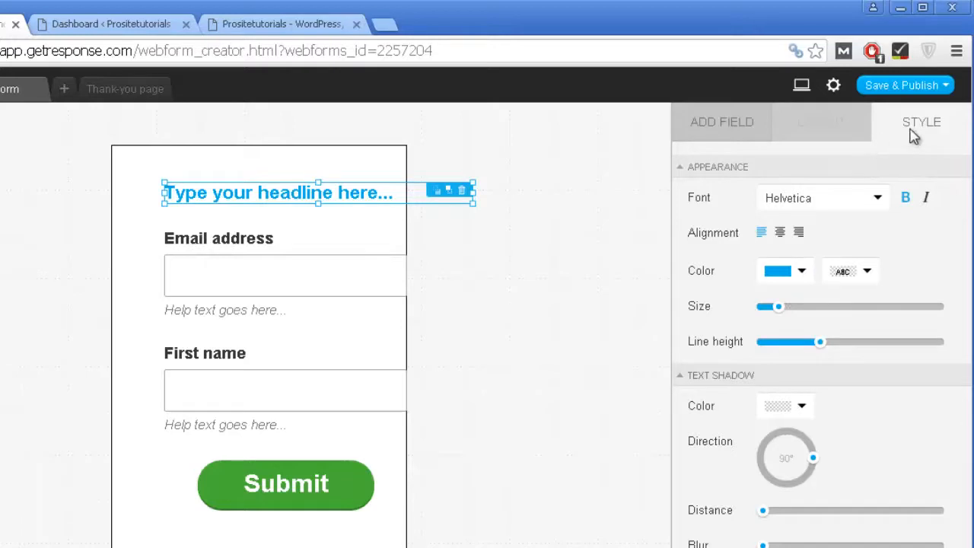
click(318, 178)
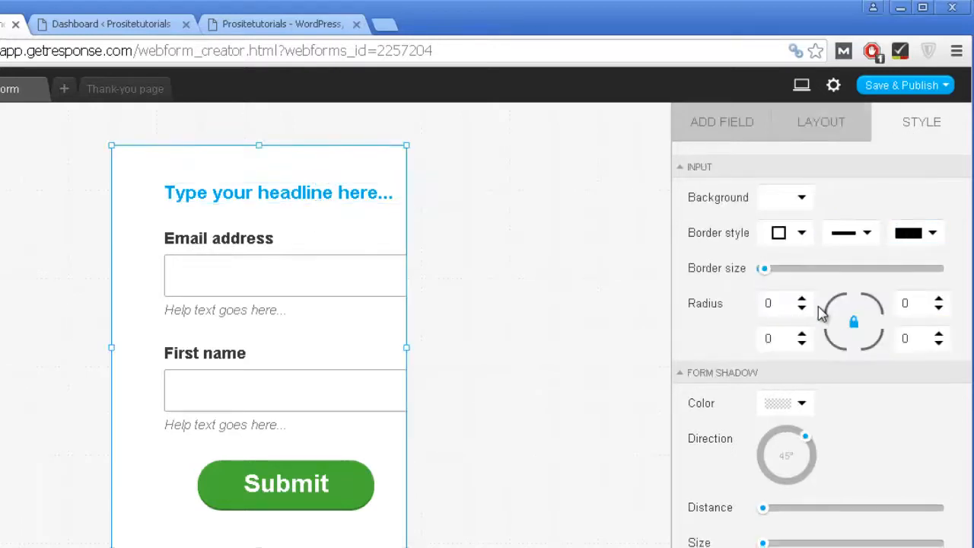
click(781, 302)
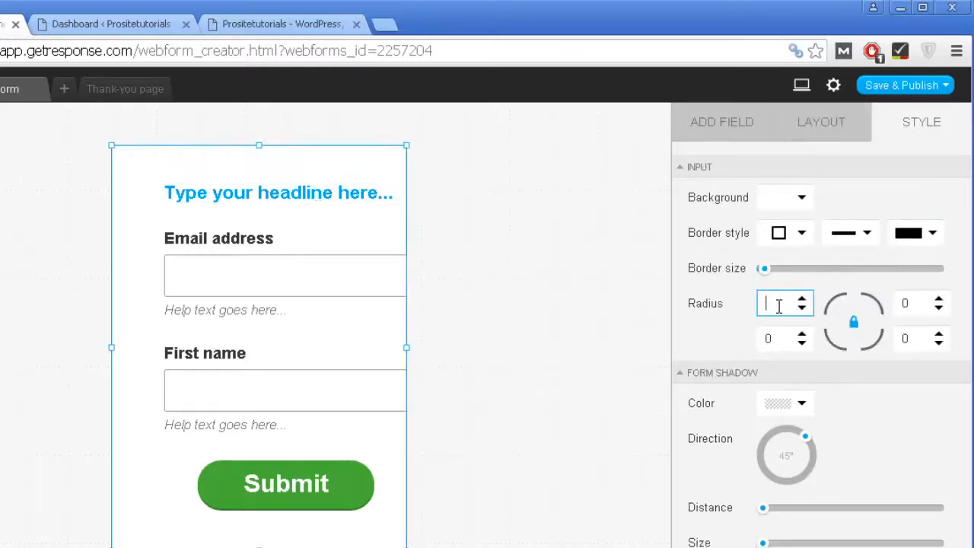
text(5)
click(572, 327)
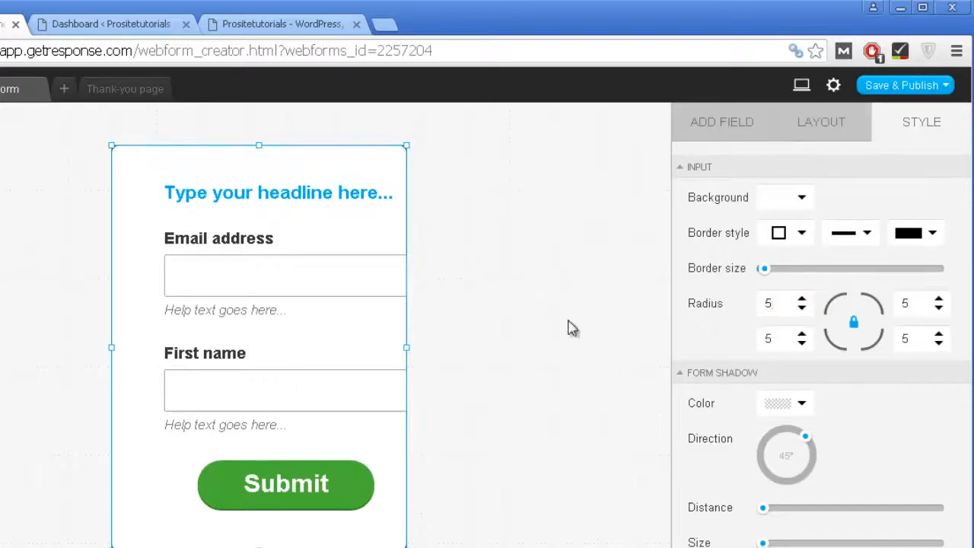
click(388, 173)
click(887, 138)
click(488, 205)
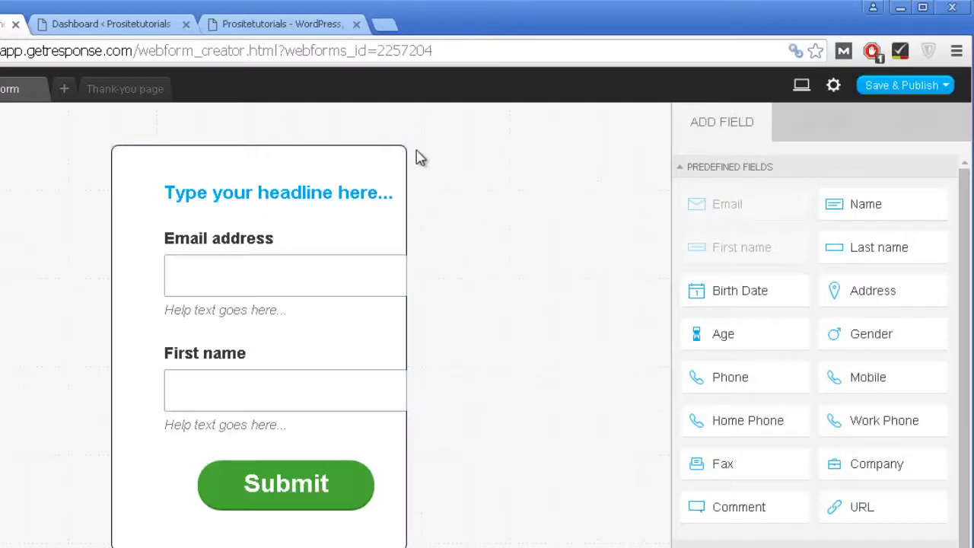
click(311, 157)
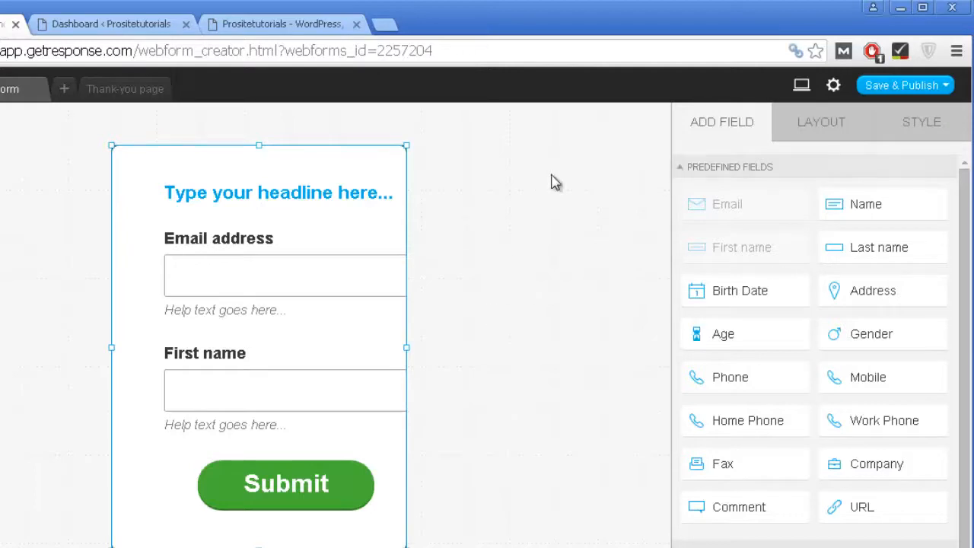
click(957, 134)
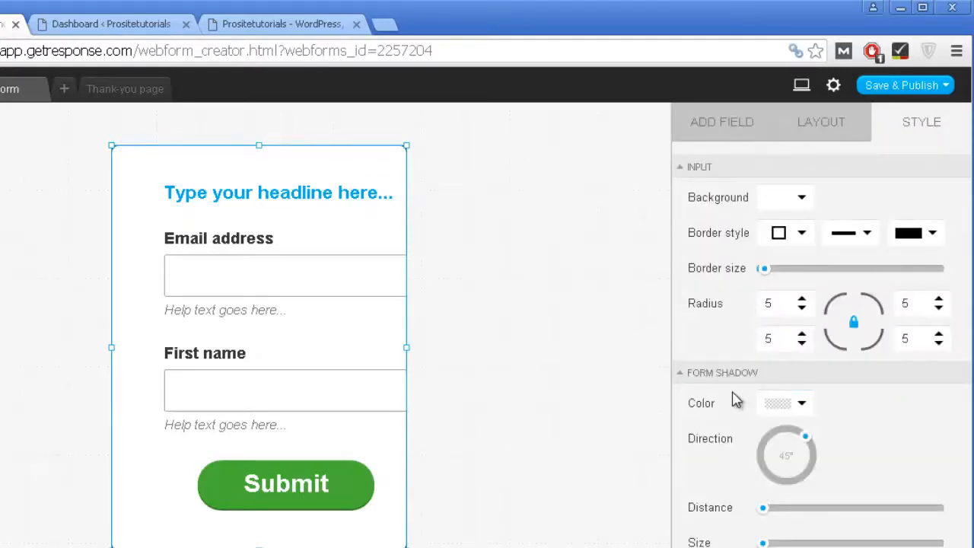
click(725, 129)
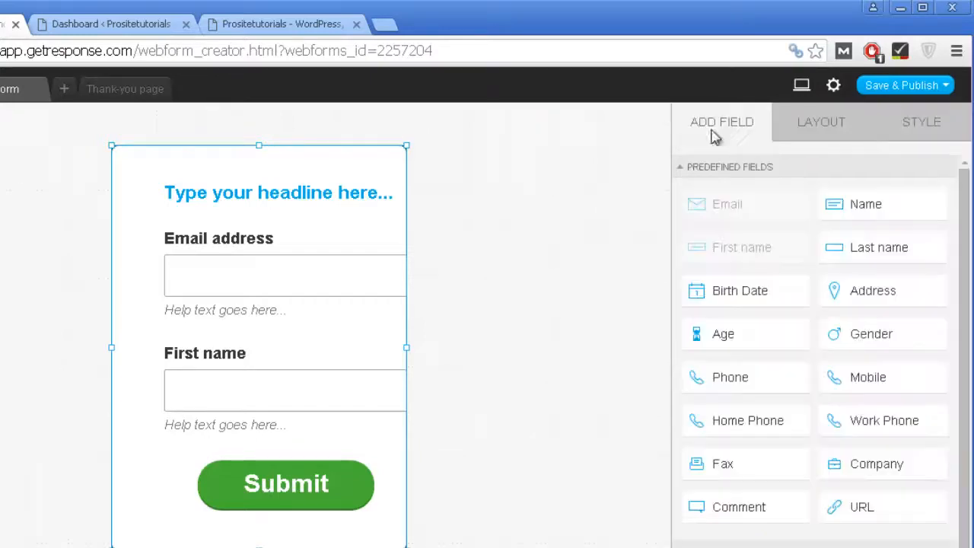
Step: Move the Submit button to the form's bottom-left and add an Age field
click(294, 495)
drag(320, 222, 250, 496)
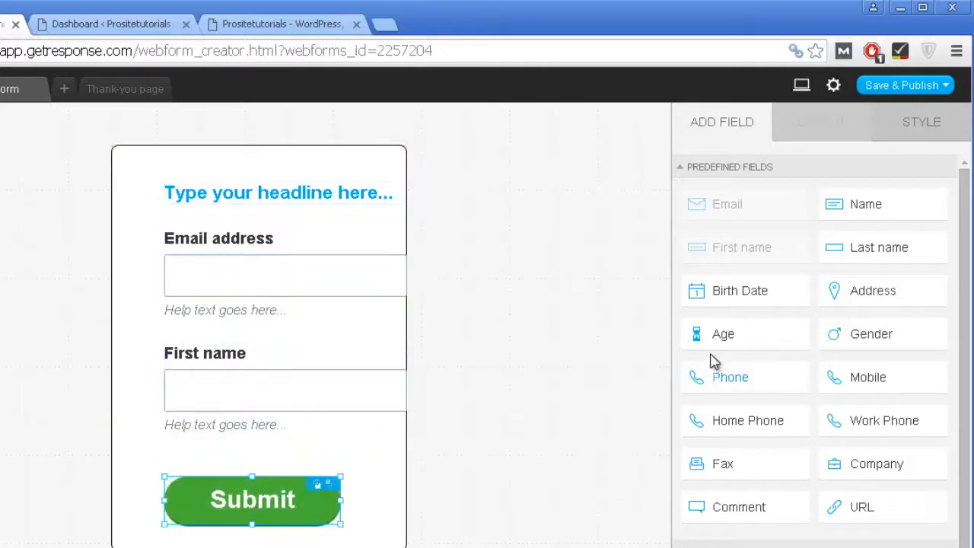
drag(727, 339, 277, 338)
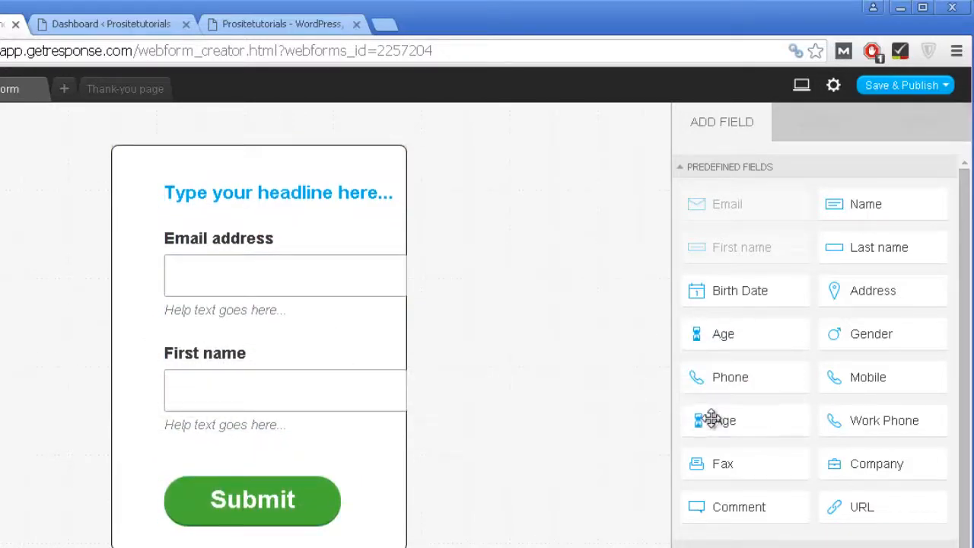
Step: Replace the headline placeholder with 'Get Your FREE Ebook'
click(215, 346)
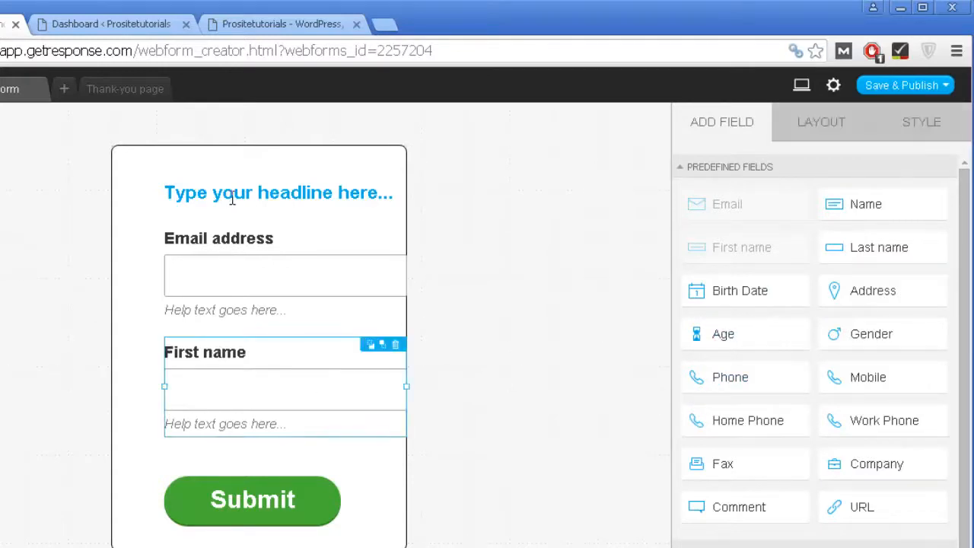
click(232, 195)
double_click(232, 192)
key(ctrl+a)
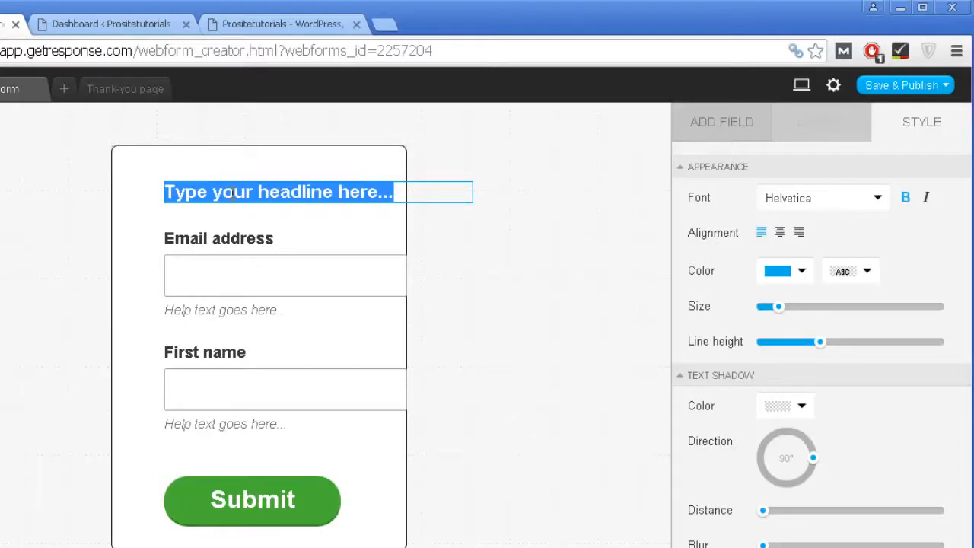
text(Get Your FREE Ebook)
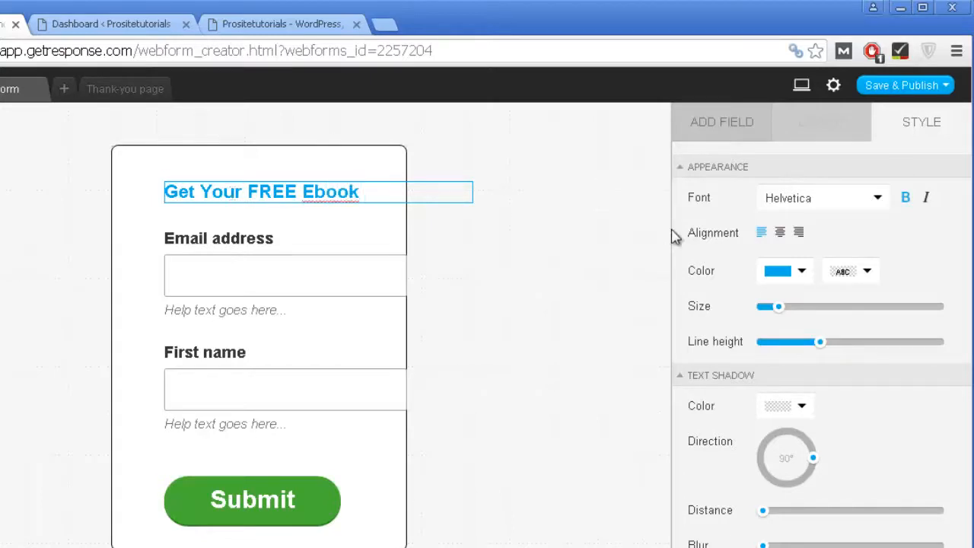
click(537, 241)
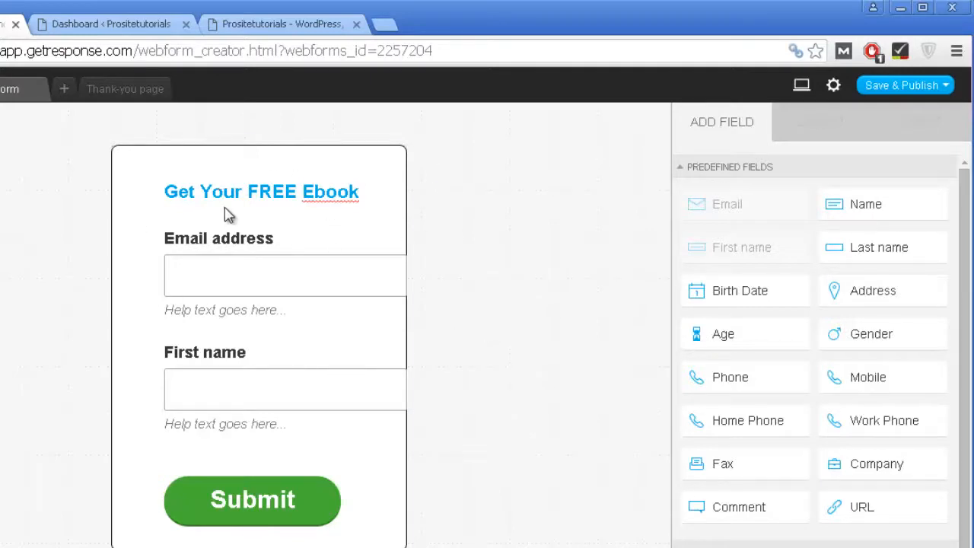
Step: Shift the Email address field left and delete its help text
click(239, 257)
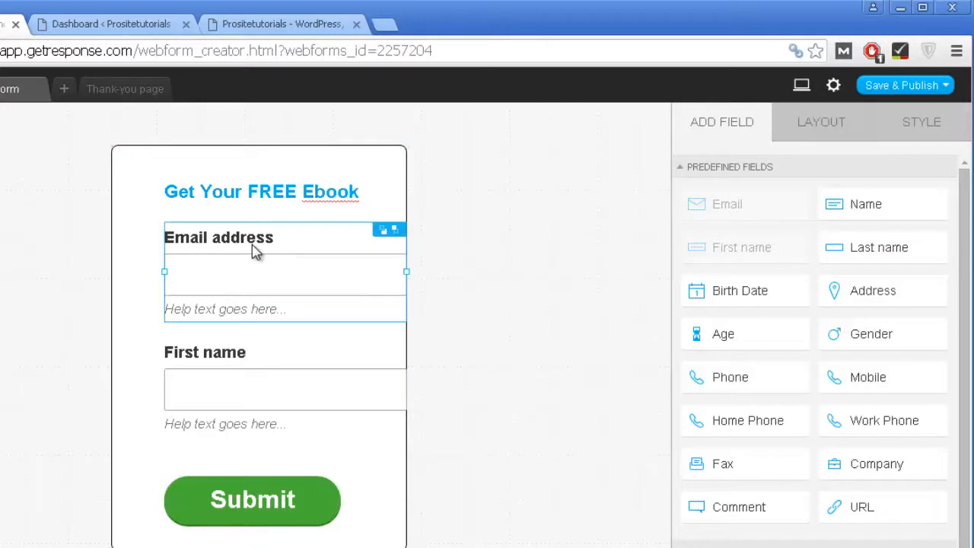
drag(246, 246, 218, 247)
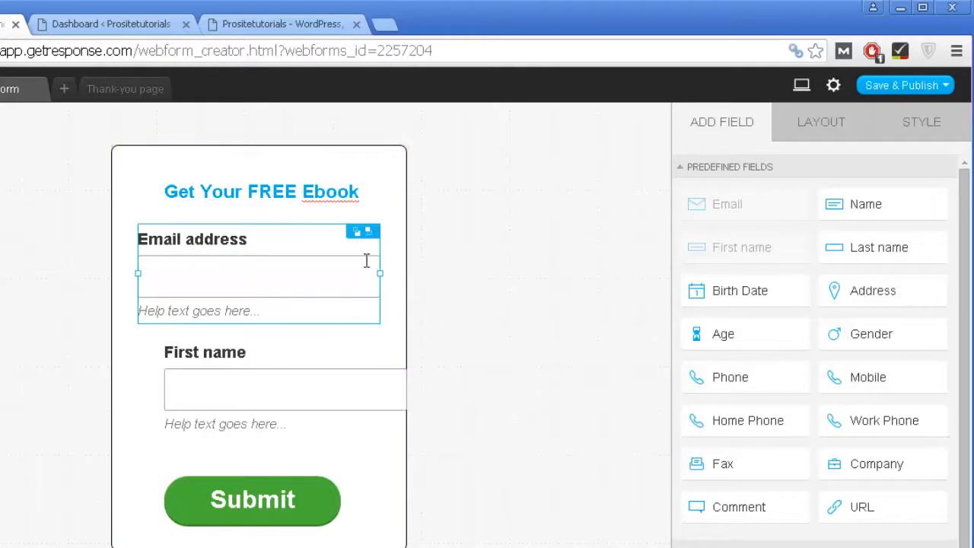
click(818, 130)
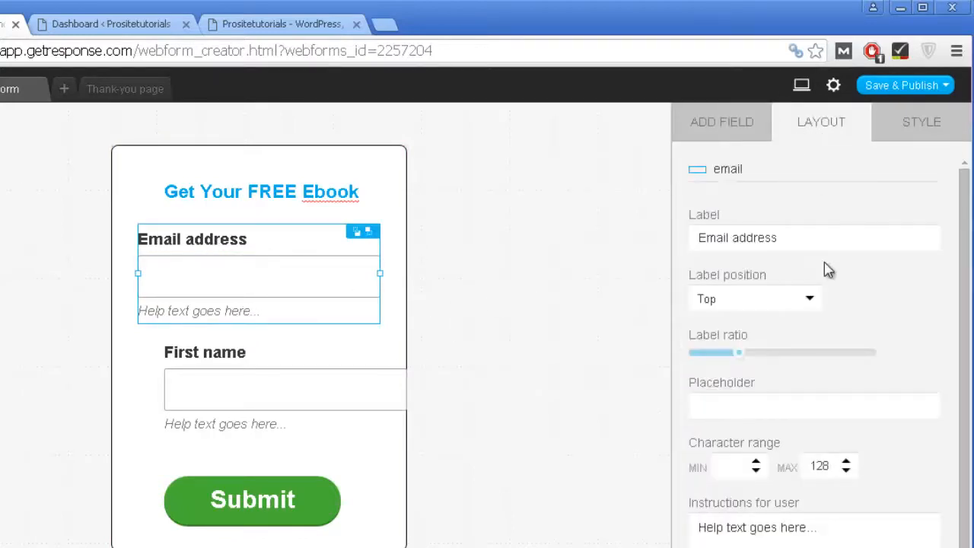
scroll(828, 270, down, 2)
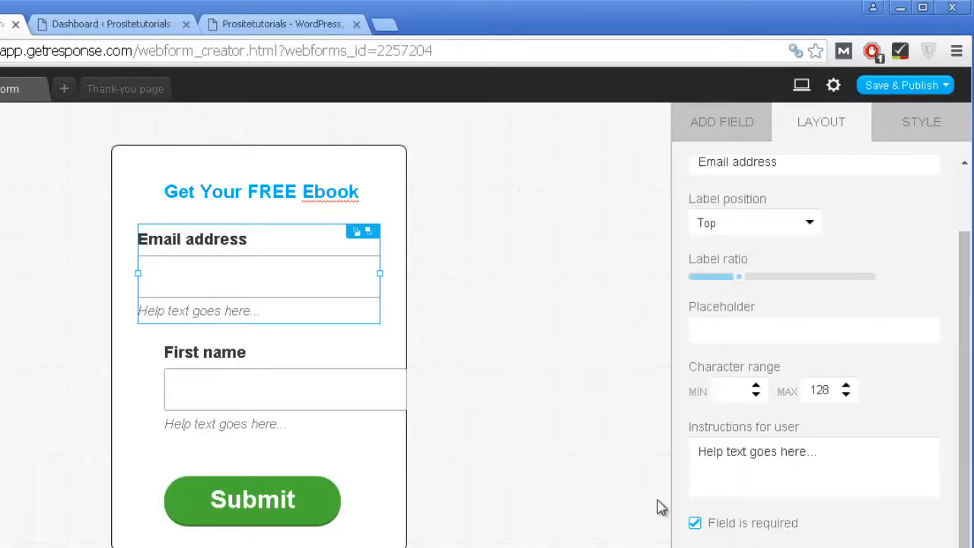
click(835, 450)
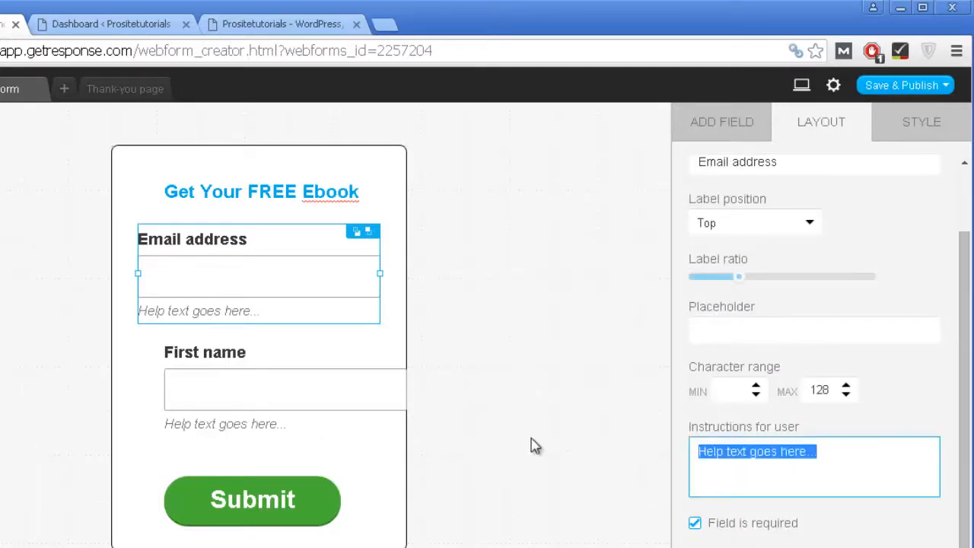
key(BackSpace)
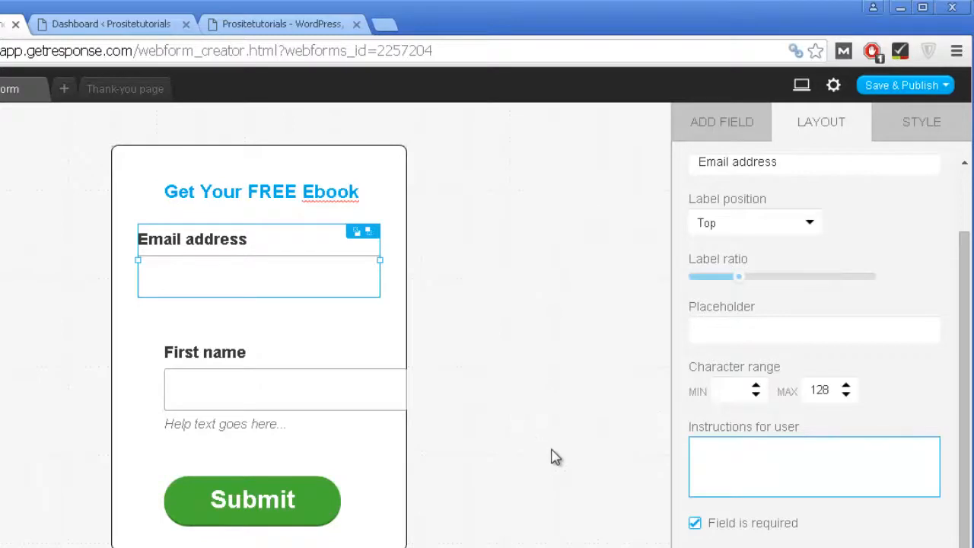
click(565, 363)
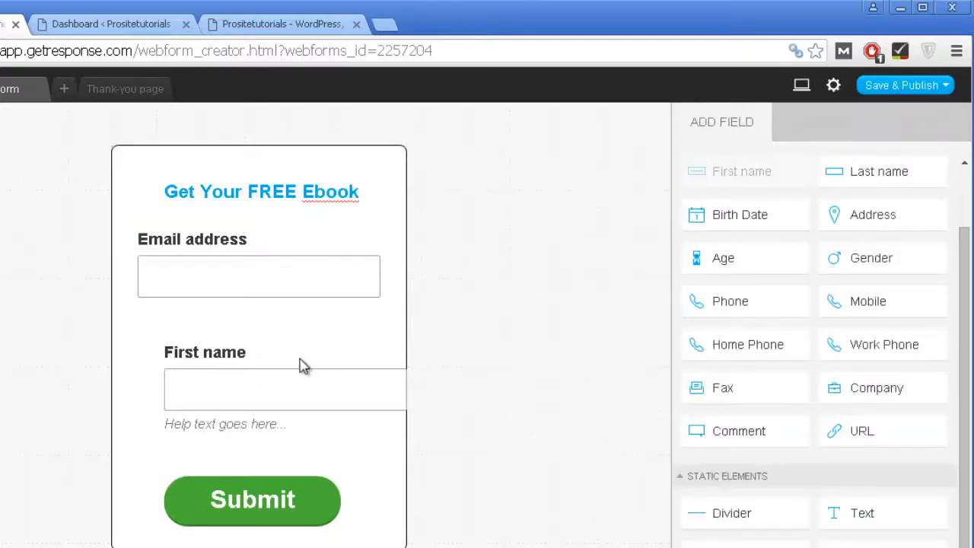
Step: Align First name under Email address and delete its help text
drag(303, 366, 299, 365)
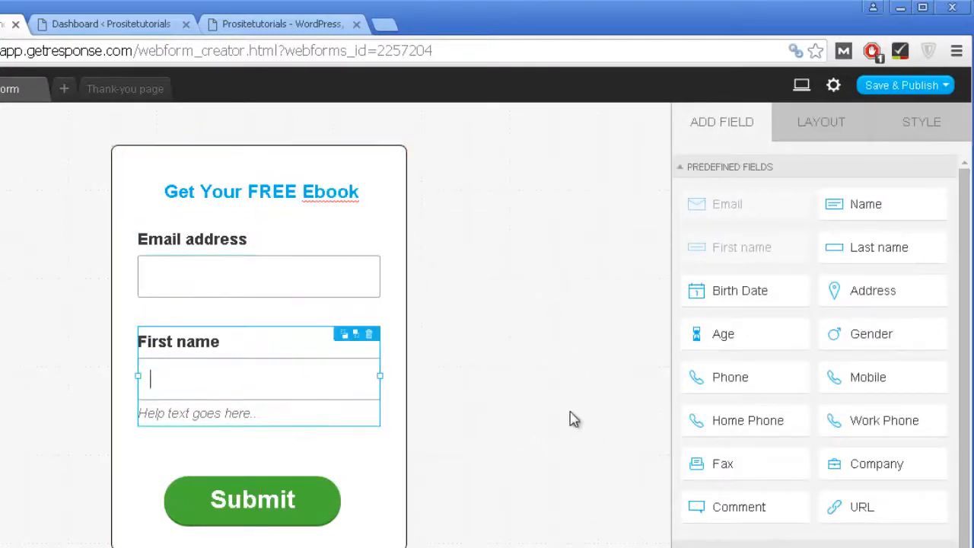
click(800, 126)
click(732, 536)
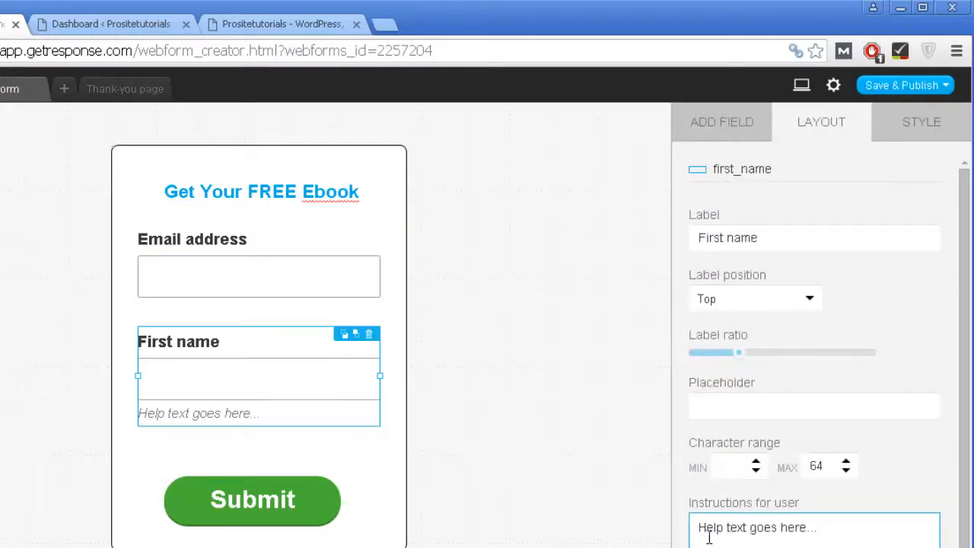
triple_click(708, 537)
key(BackSpace)
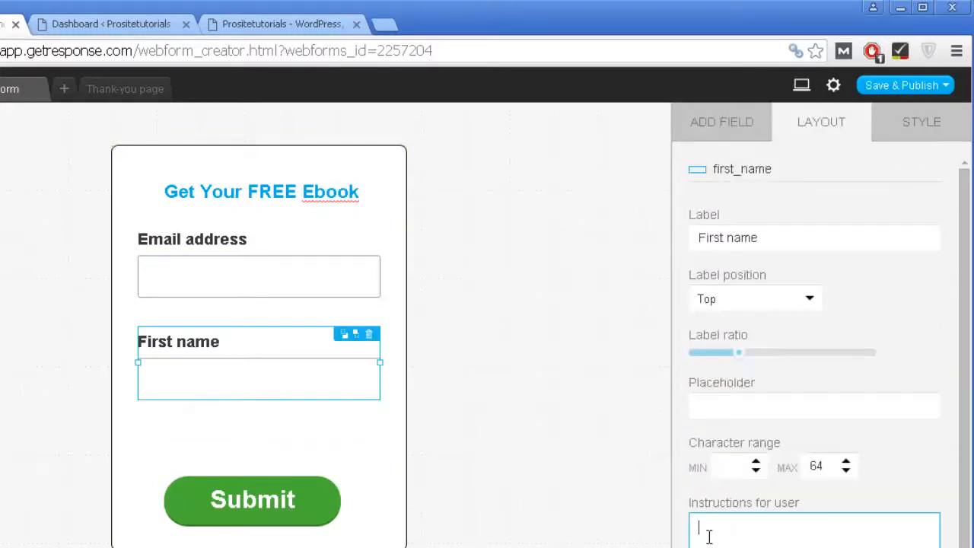
click(536, 318)
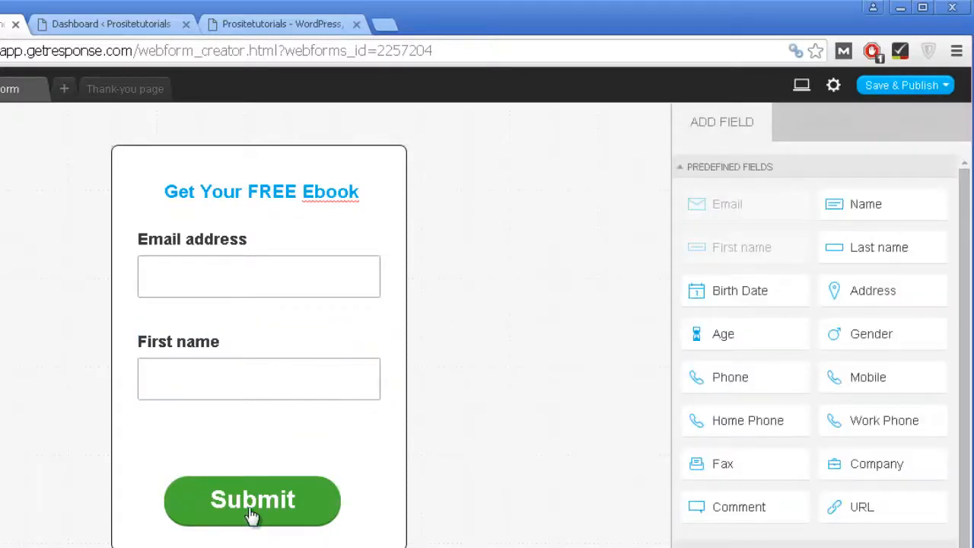
Step: Raise the Submit button and move First name and Email address lower, just above it
drag(251, 516, 256, 505)
click(237, 260)
click(244, 365)
drag(252, 357, 251, 401)
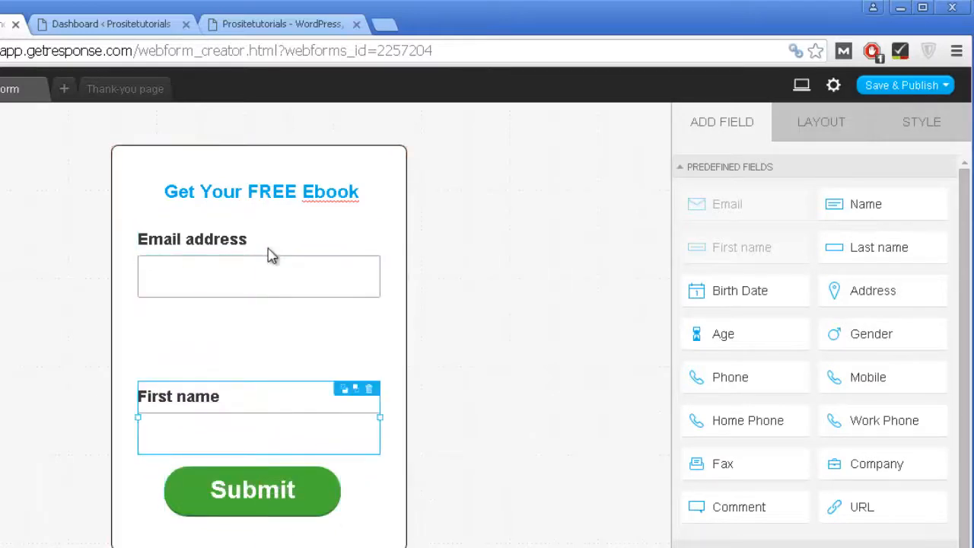
click(271, 256)
drag(282, 282, 279, 324)
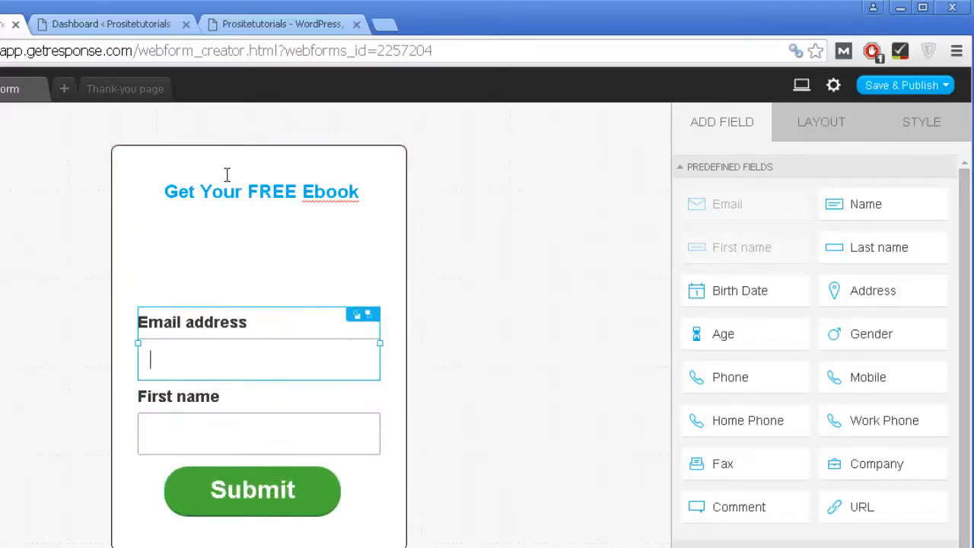
Step: Drag the 'Get Your FREE Ebook' heading to the form's top-left corner
click(242, 191)
click(242, 193)
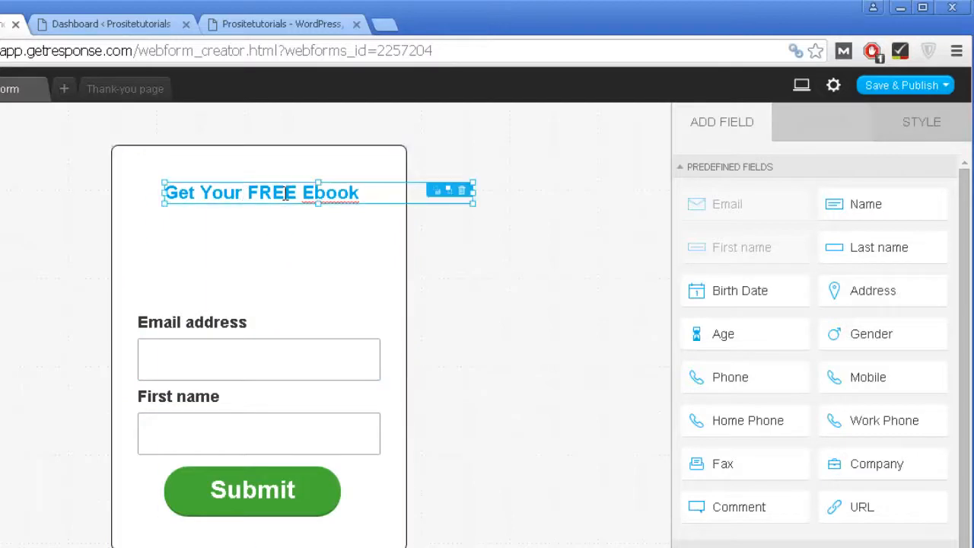
drag(285, 193, 263, 176)
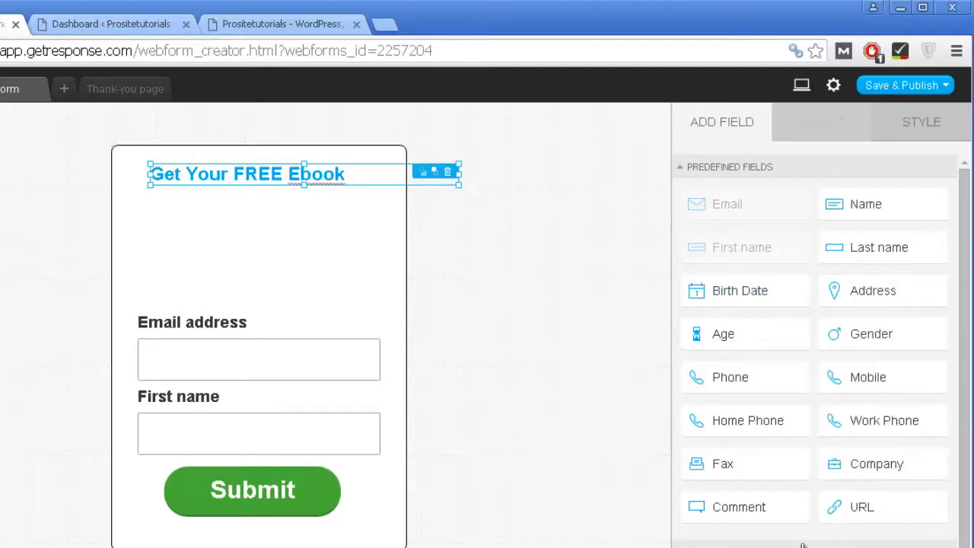
click(534, 370)
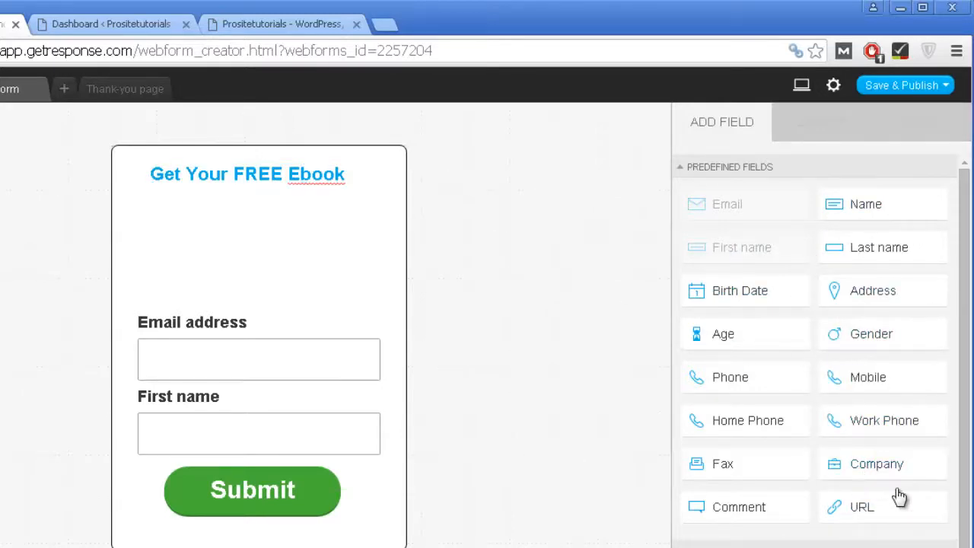
scroll(898, 495, down, 2)
scroll(867, 495, up, 1)
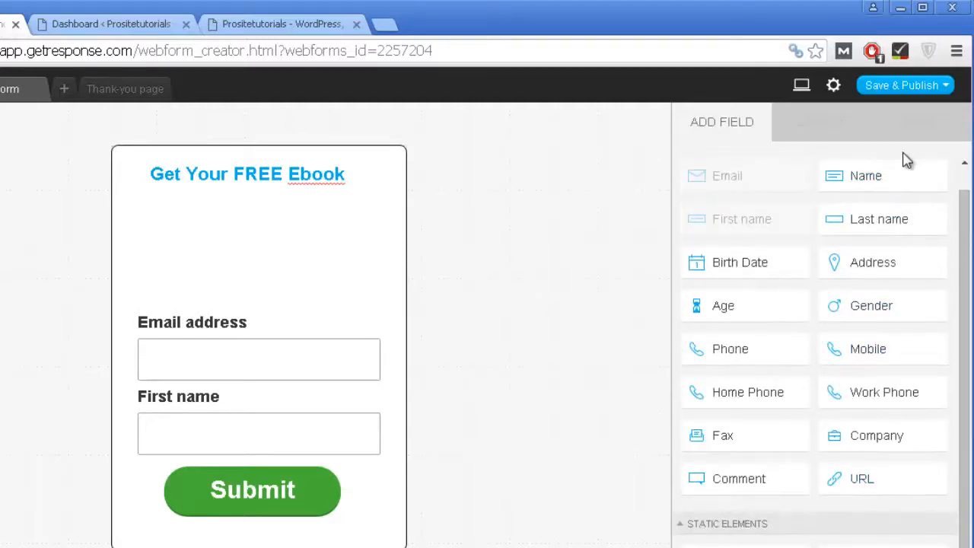
scroll(766, 274, down, 1)
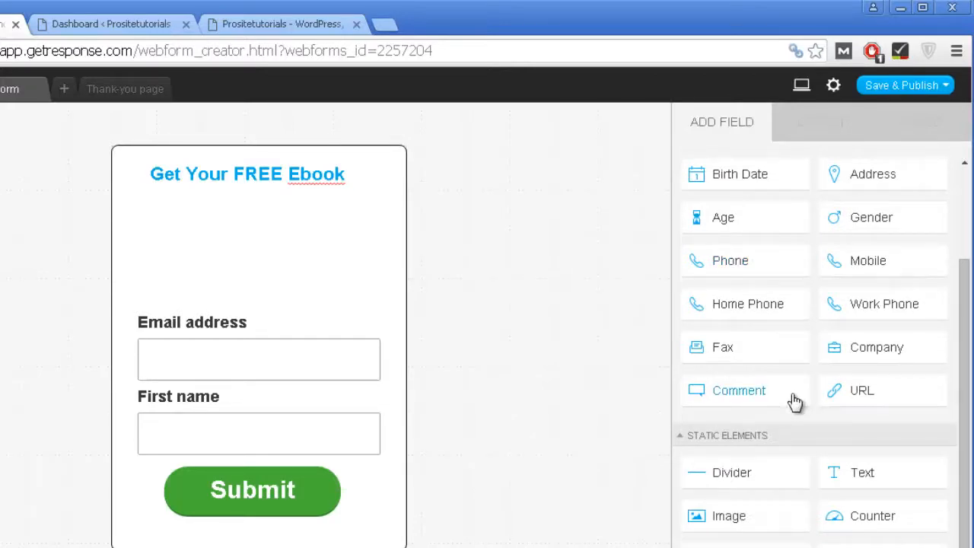
scroll(793, 402, up, 1)
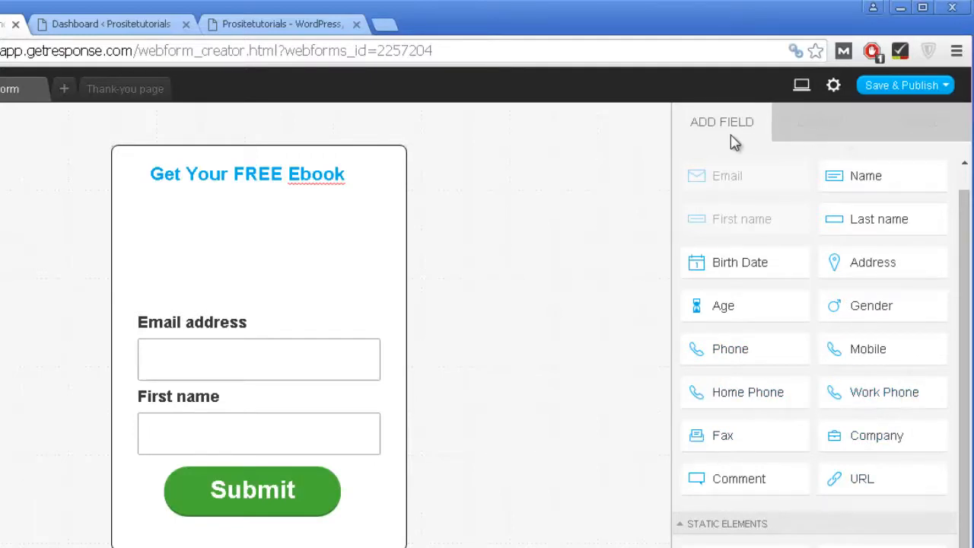
scroll(756, 297, down, 2)
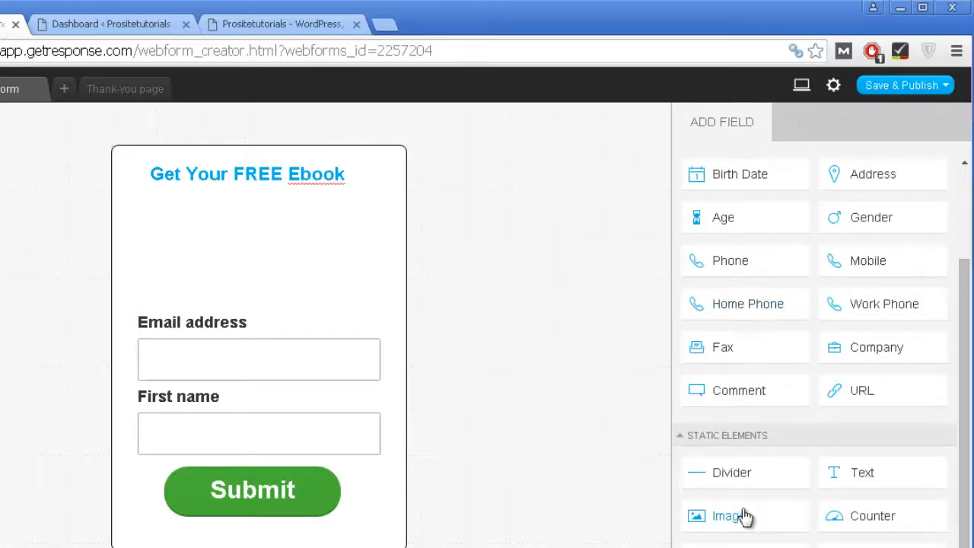
Step: Add an image element, shrink it, and place it between the heading and Email address
drag(745, 517, 250, 218)
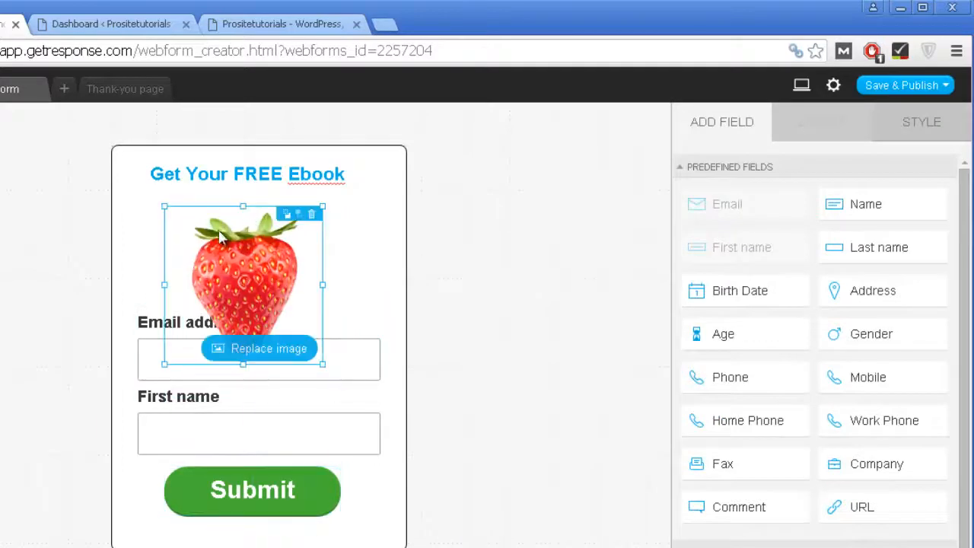
drag(164, 206, 207, 240)
drag(252, 281, 246, 225)
click(272, 247)
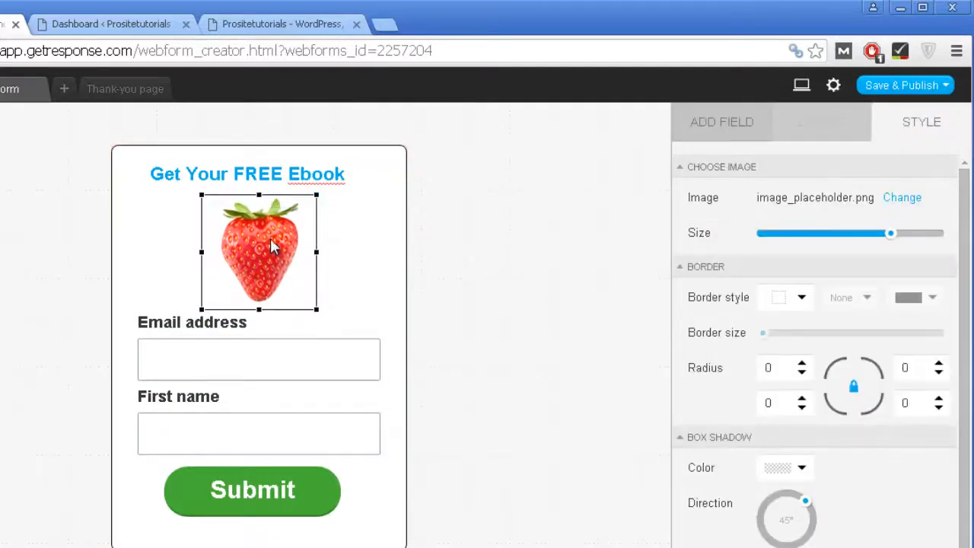
click(563, 252)
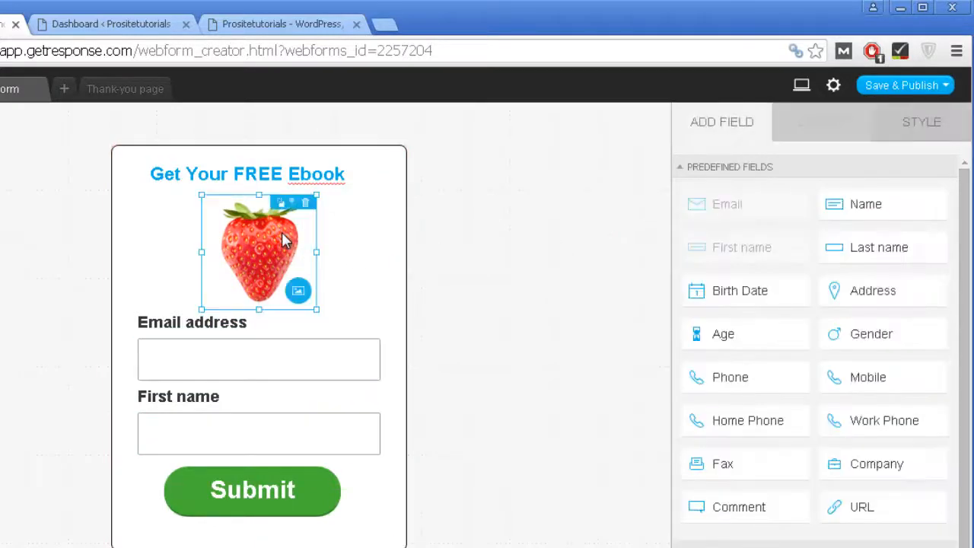
Step: Swap the strawberry picture for the surf 04 photo from the image library
click(301, 297)
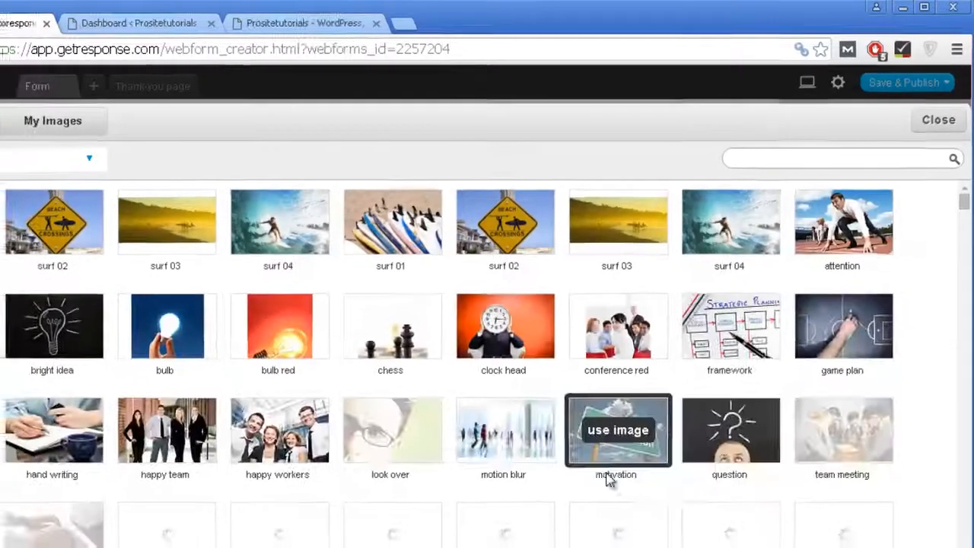
scroll(601, 479, down, 3)
scroll(555, 411, down, 2)
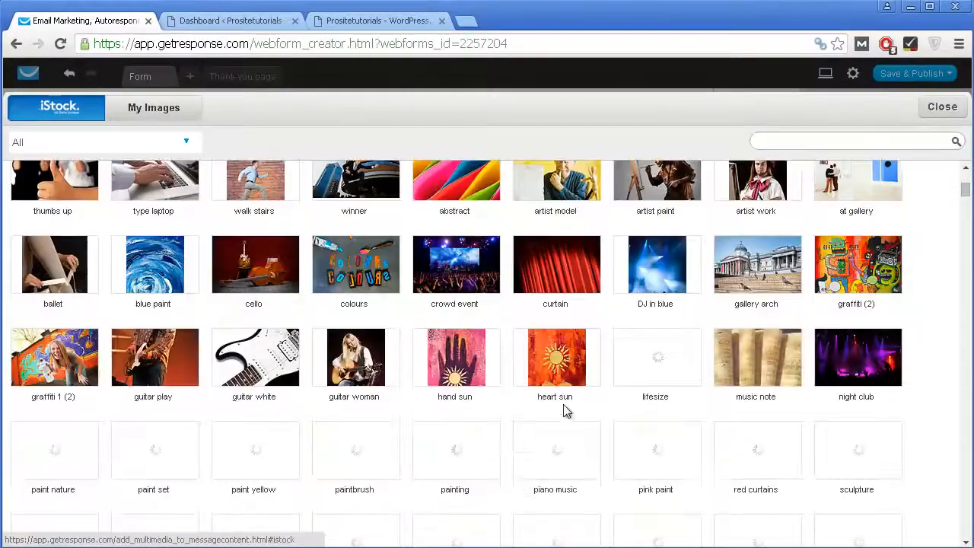
scroll(785, 311, down, 5)
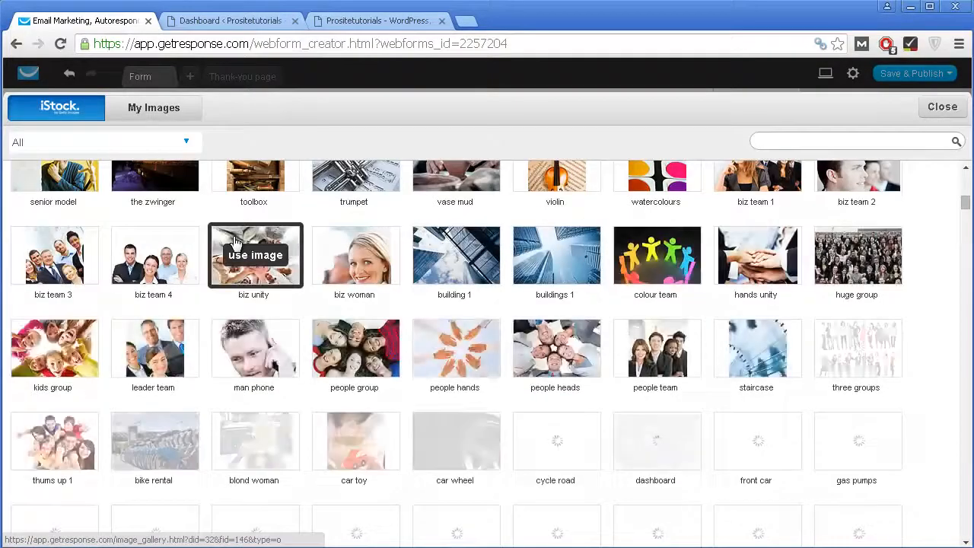
scroll(233, 241, down, 3)
scroll(584, 308, up, 10)
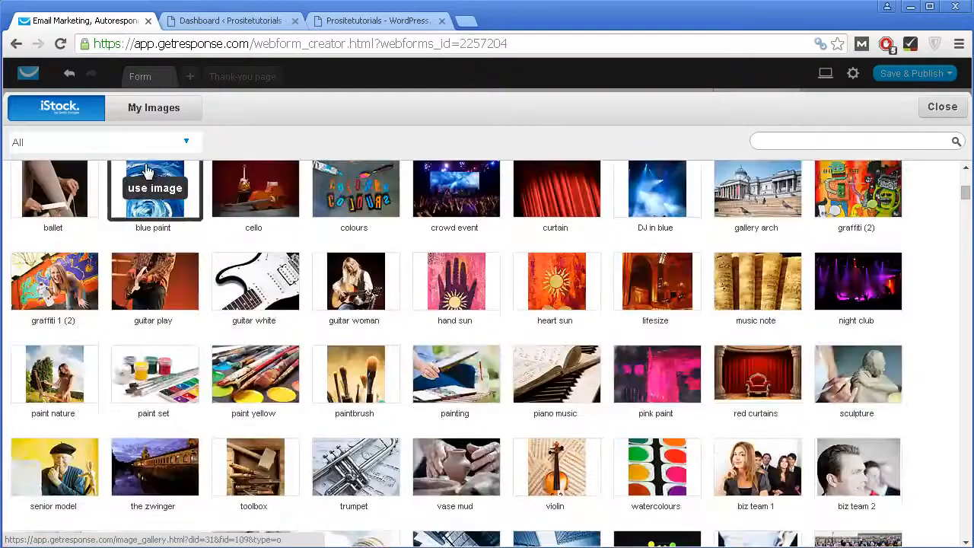
scroll(334, 262, up, 2)
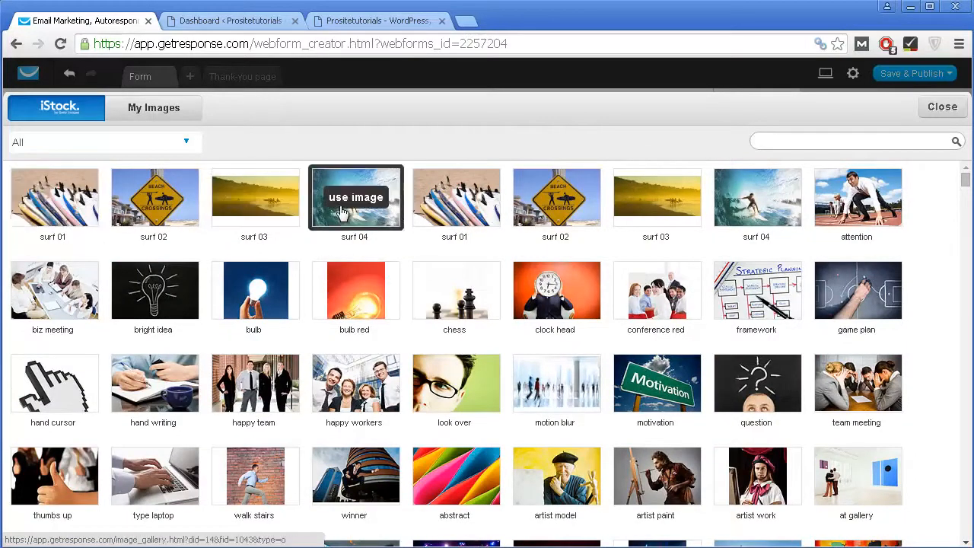
click(315, 217)
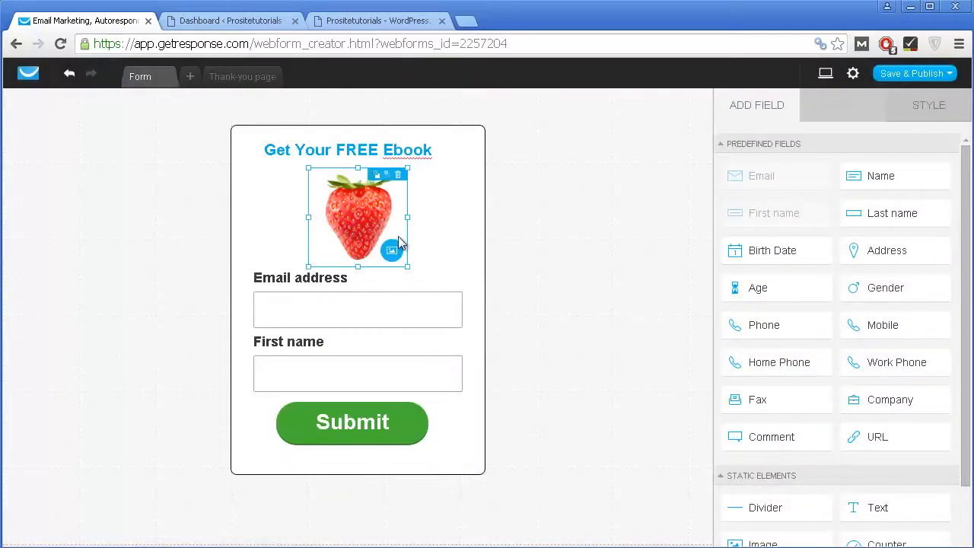
Step: Recolour the Submit button fill from green to red (#CF0000)
click(553, 149)
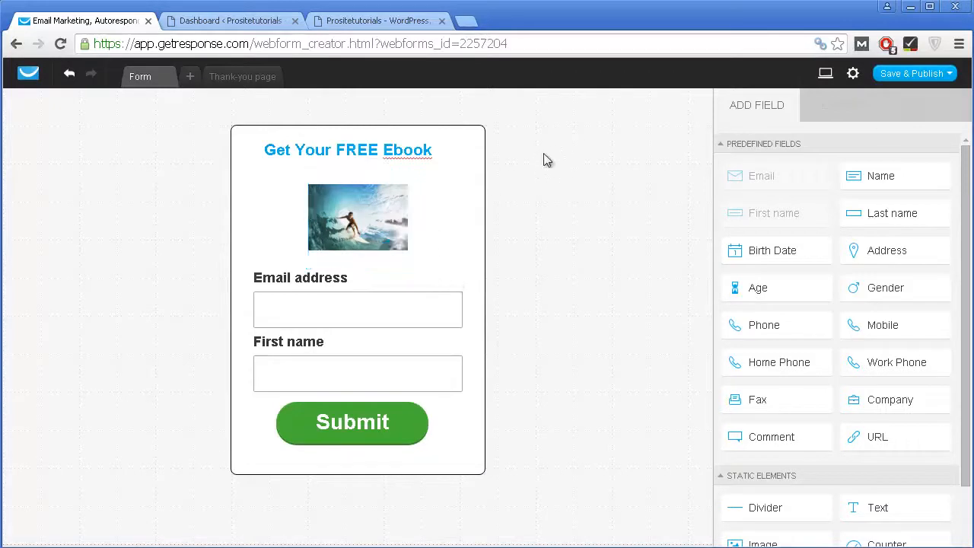
click(351, 297)
click(354, 428)
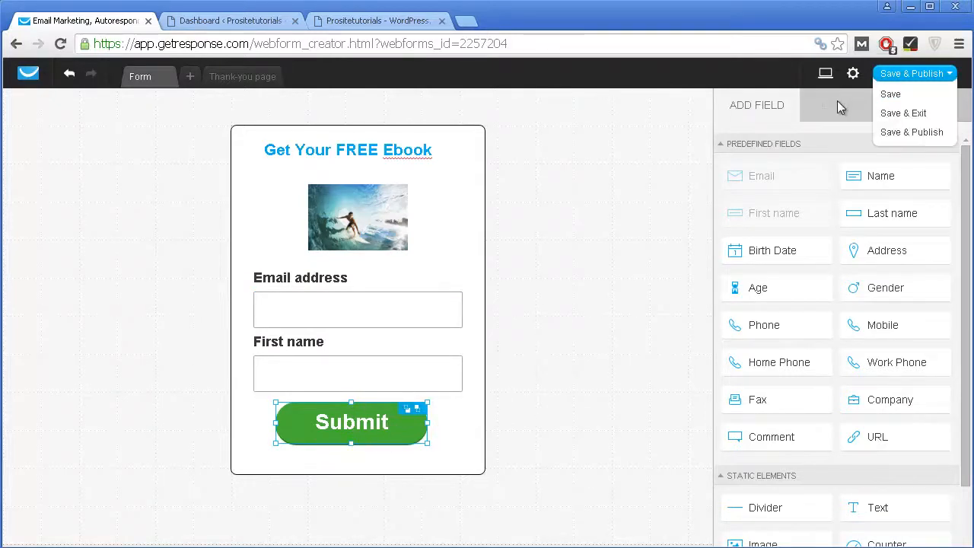
click(952, 113)
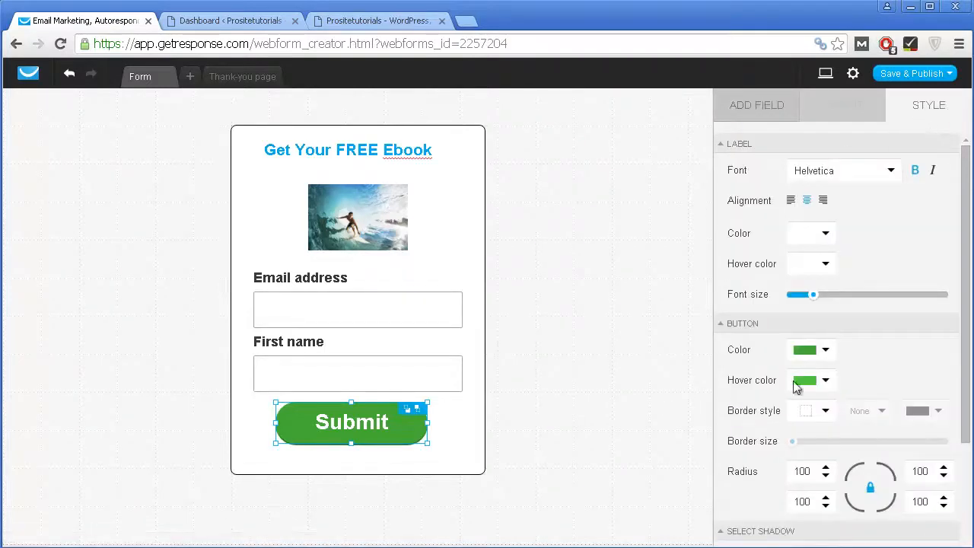
click(811, 352)
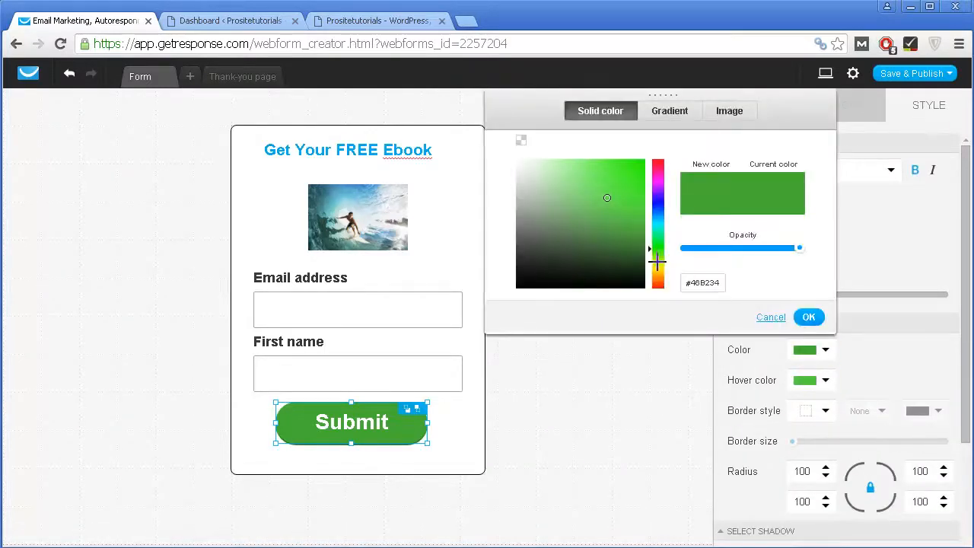
drag(657, 254, 662, 266)
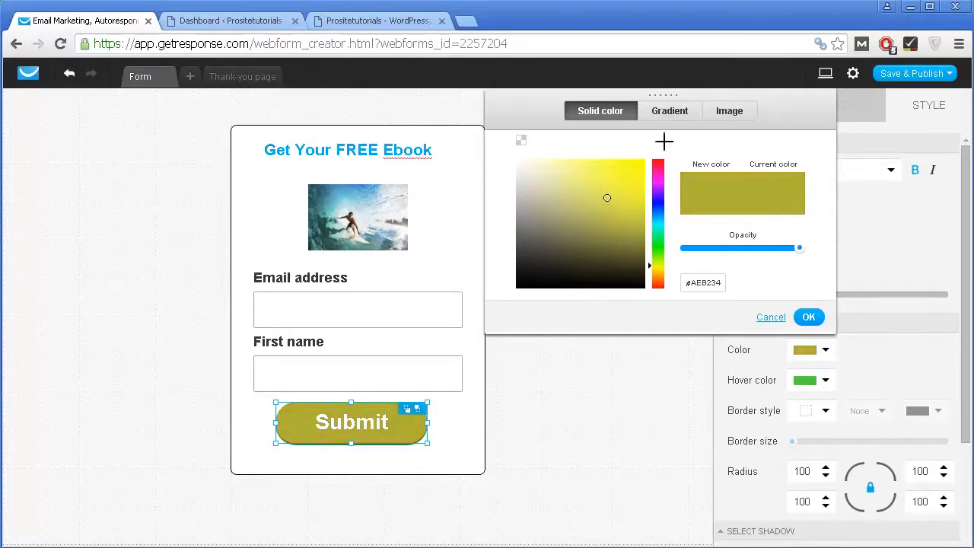
drag(643, 161, 689, 102)
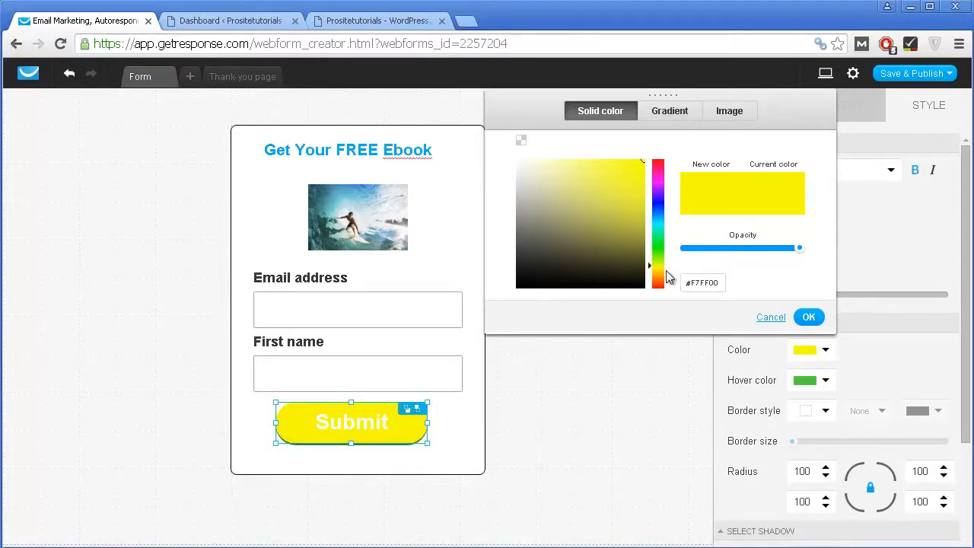
drag(657, 267, 657, 268)
click(604, 486)
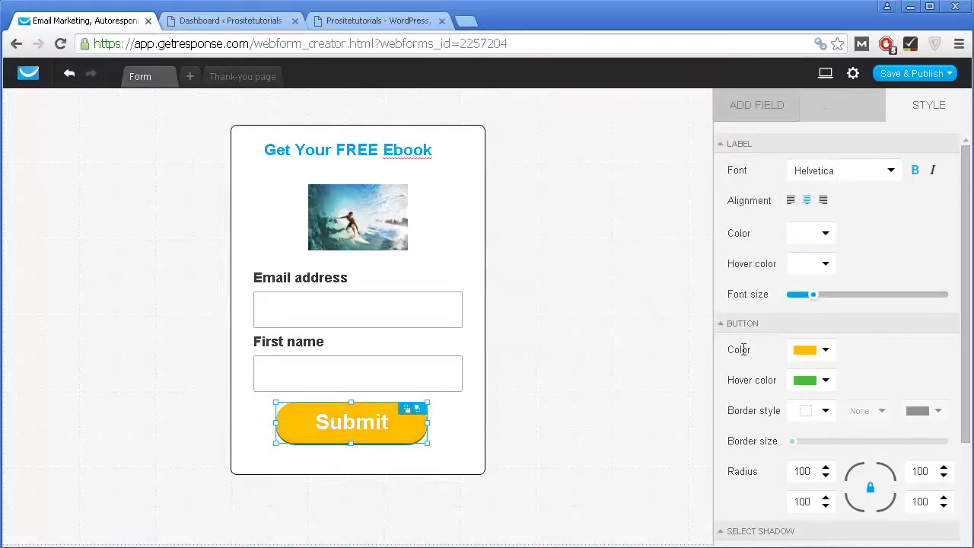
click(811, 354)
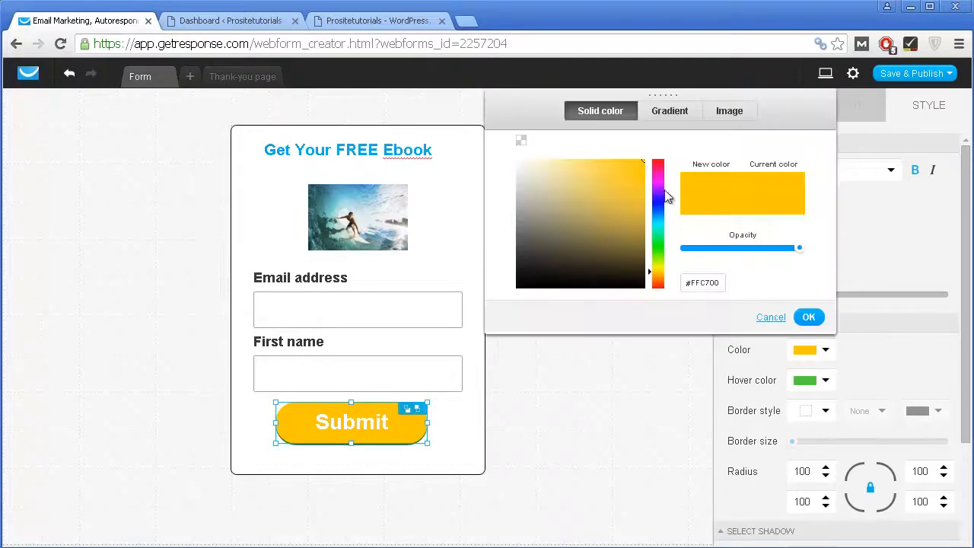
mouse_move(651, 169)
mouse_down()
mouse_move(653, 153)
mouse_move(645, 185)
mouse_up()
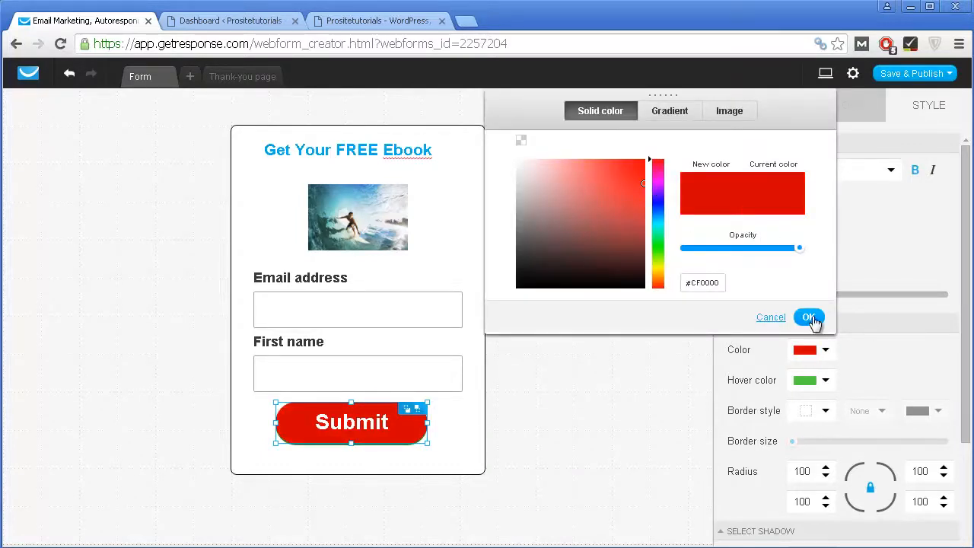
click(811, 318)
Step: Make the whole 'Get Your FREE Ebook' heading text black
click(311, 155)
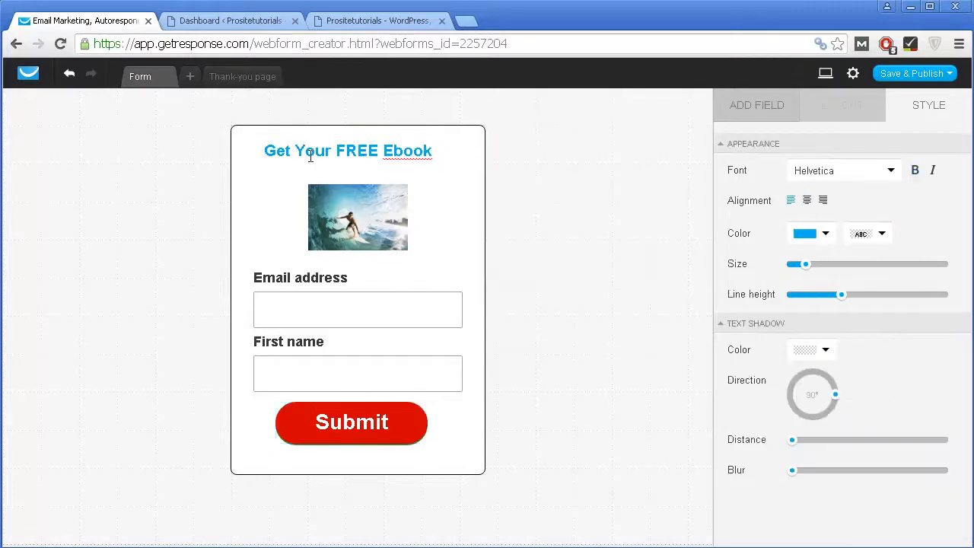
double_click(310, 155)
key(ctrl+a)
click(804, 232)
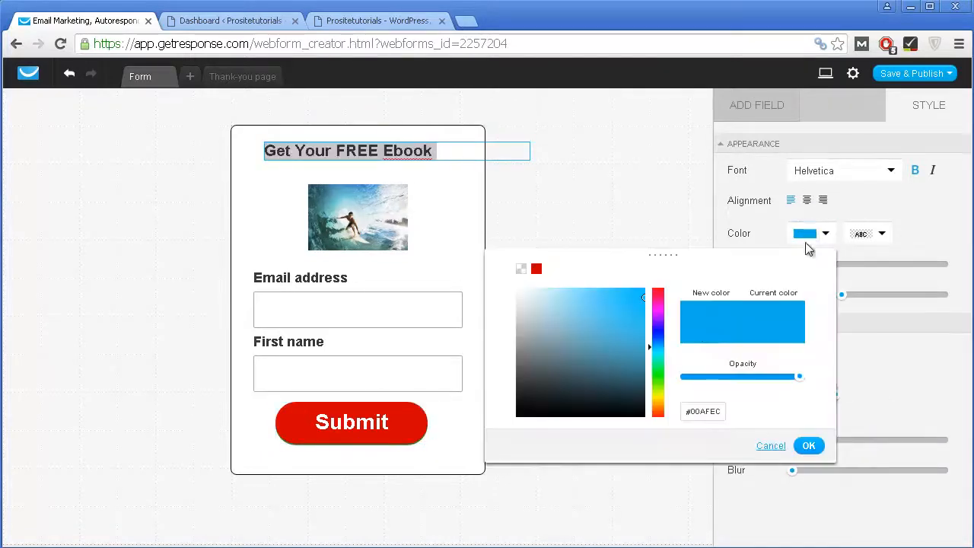
drag(615, 364, 477, 463)
click(667, 207)
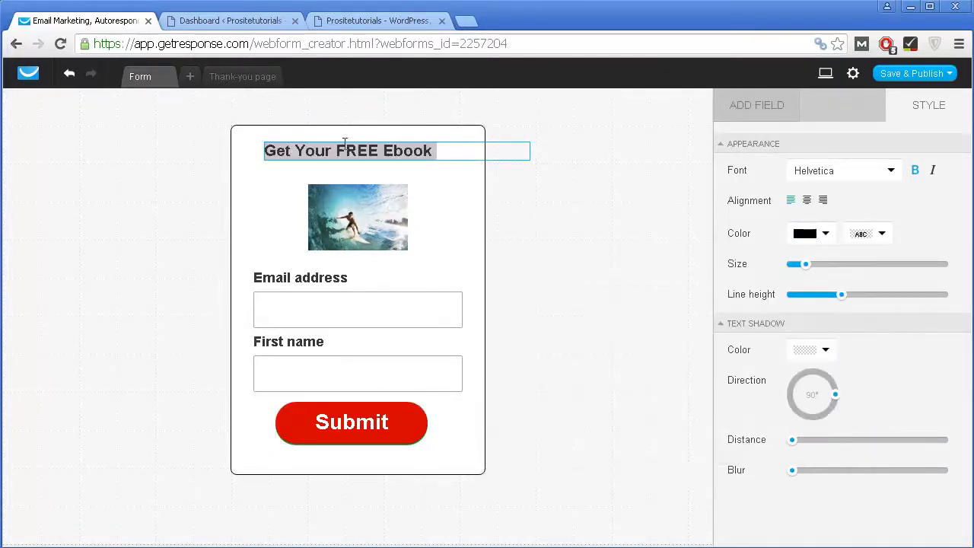
Step: Colour just the word FREE in the heading red (#CD0000)
click(339, 152)
click(336, 151)
drag(373, 151, 385, 151)
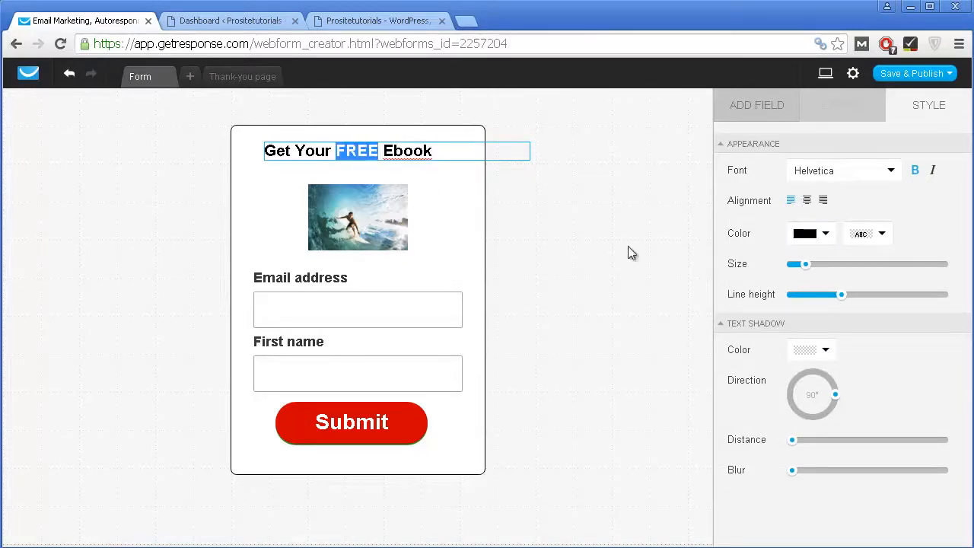
click(825, 236)
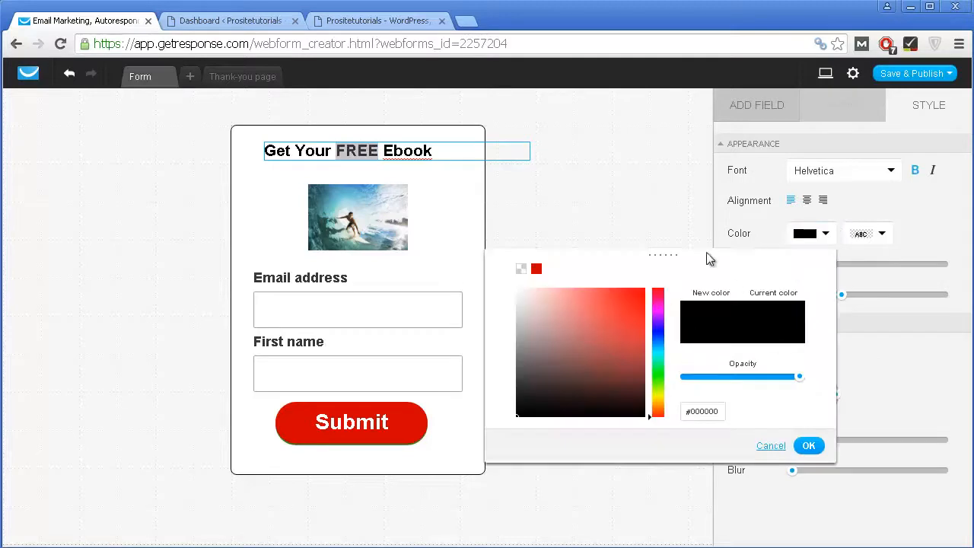
drag(637, 295, 665, 300)
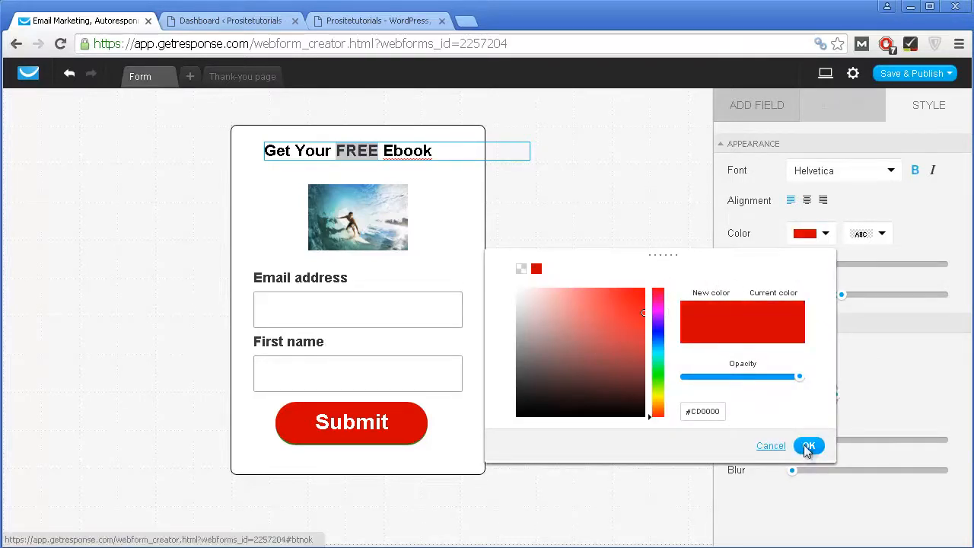
click(808, 445)
click(428, 148)
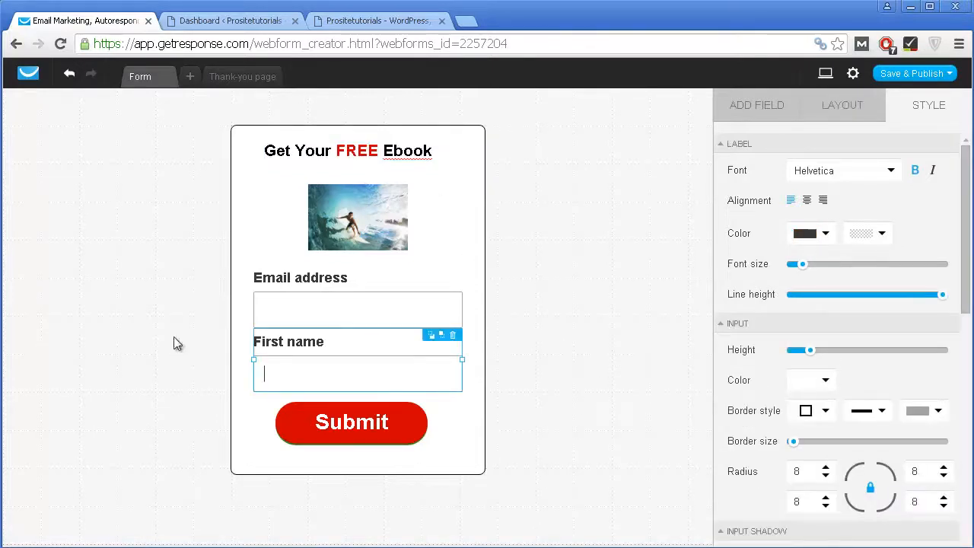
Step: Set the Submit button's hover colour to red
click(330, 433)
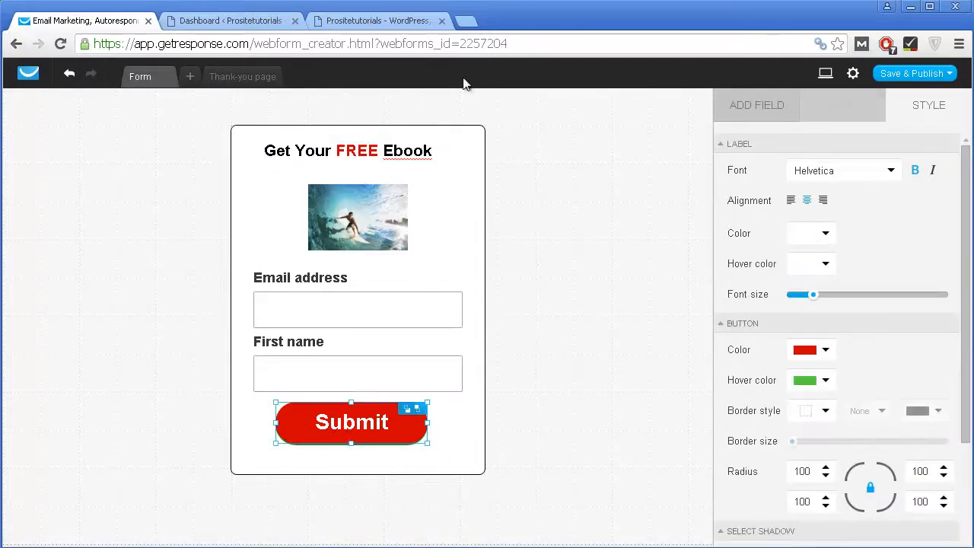
scroll(825, 407, down, 1)
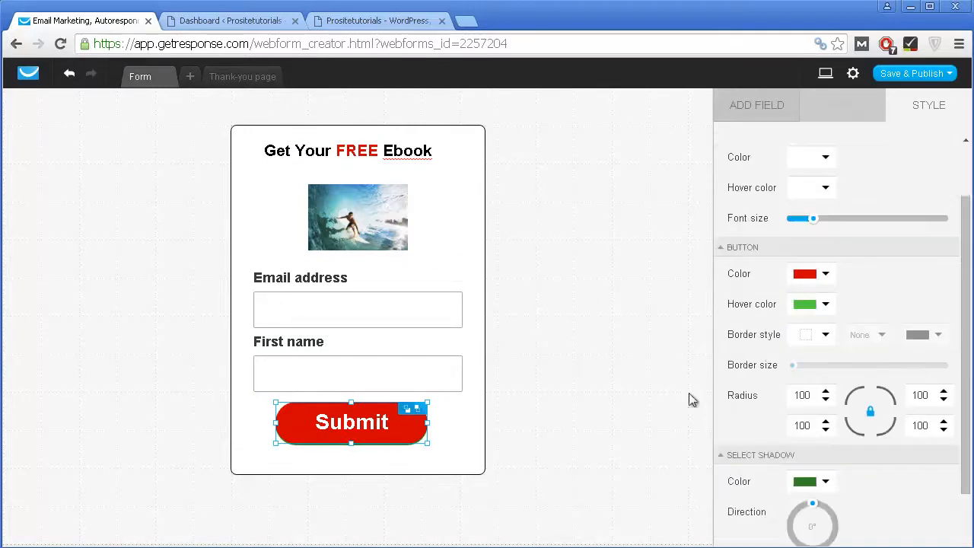
click(510, 455)
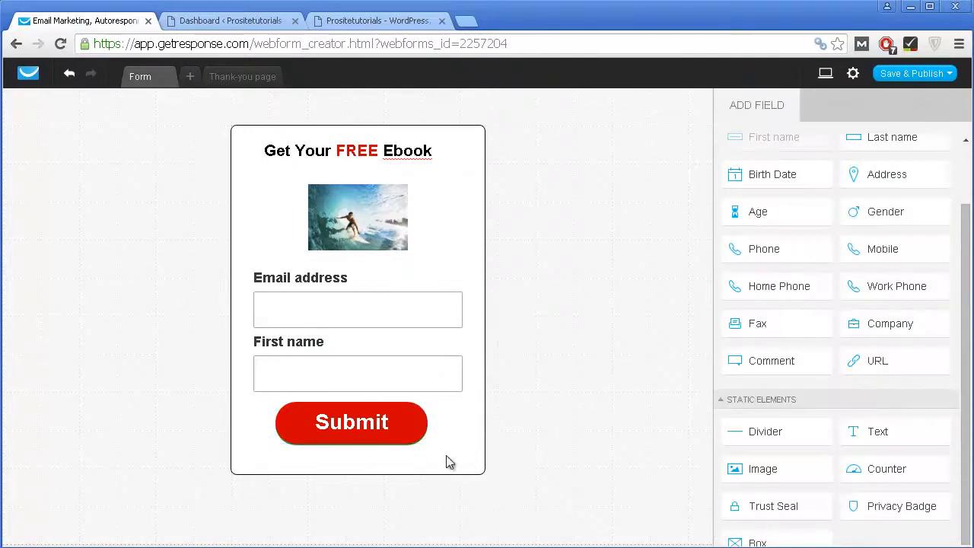
click(402, 431)
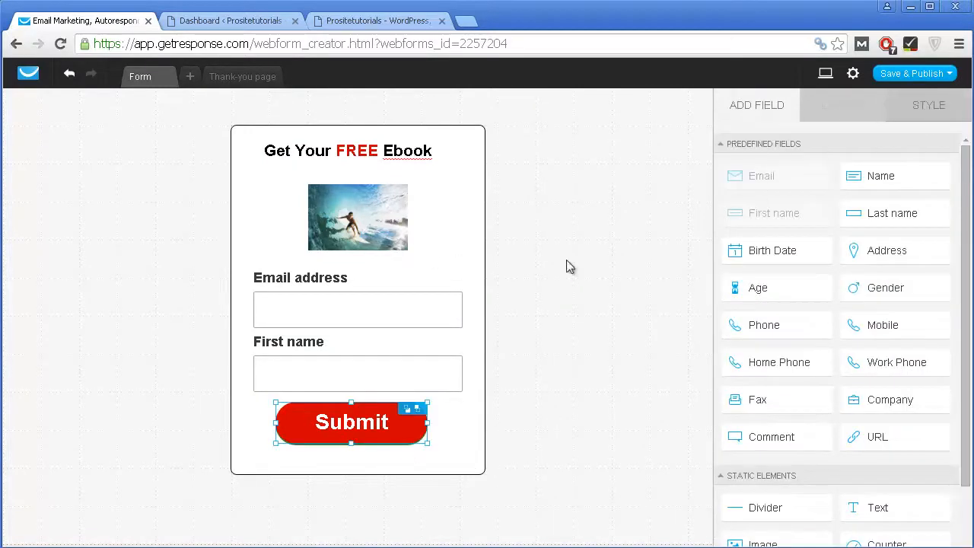
click(949, 114)
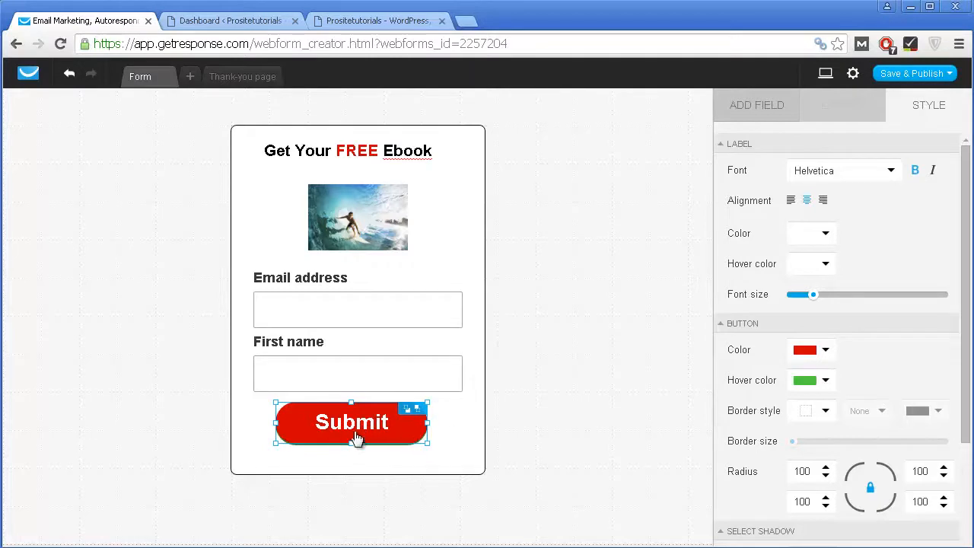
click(822, 380)
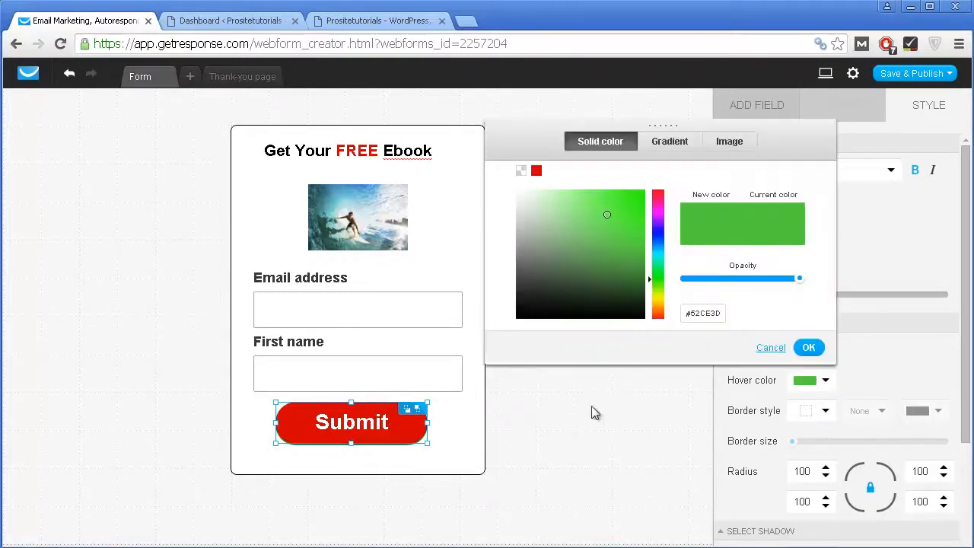
click(659, 190)
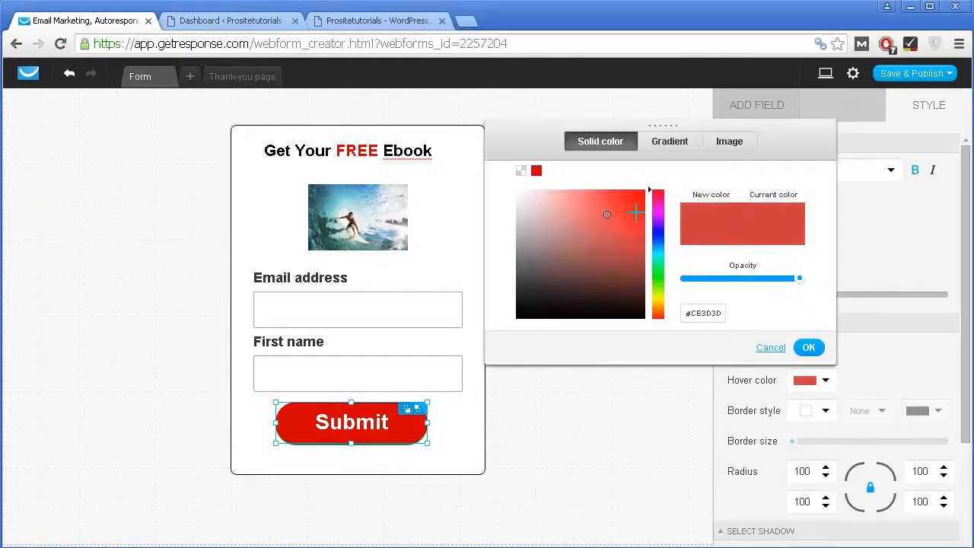
click(808, 348)
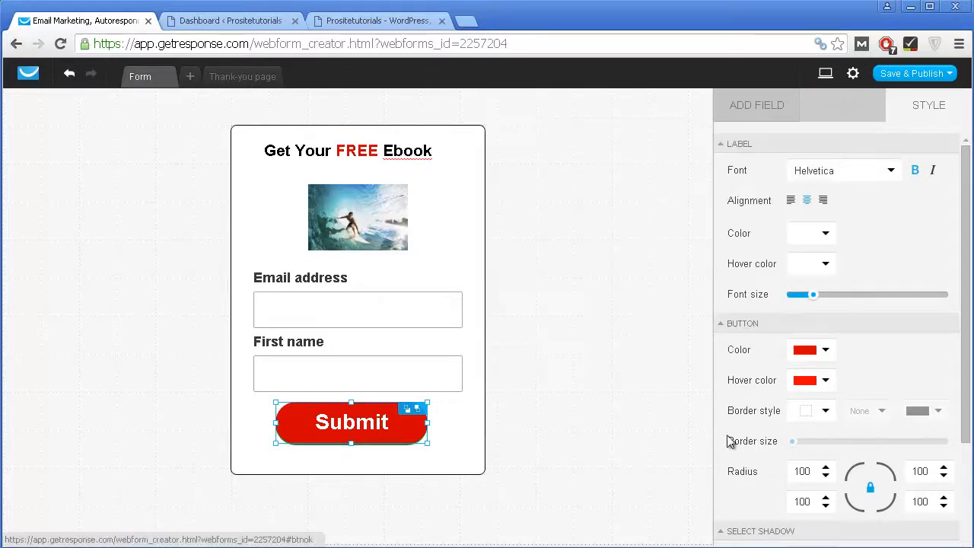
Step: Change the button label from Submit to 'Get Your Ebook'
click(542, 339)
click(321, 434)
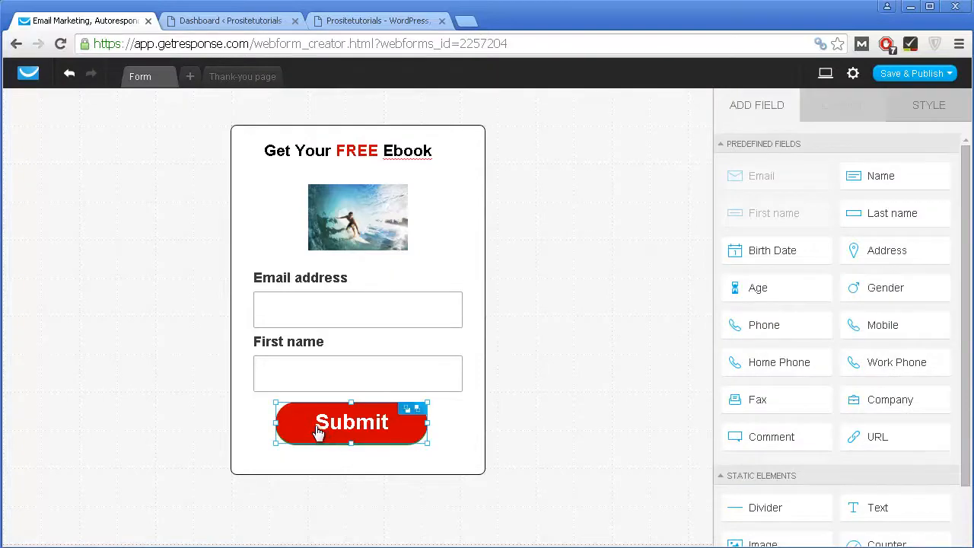
click(321, 434)
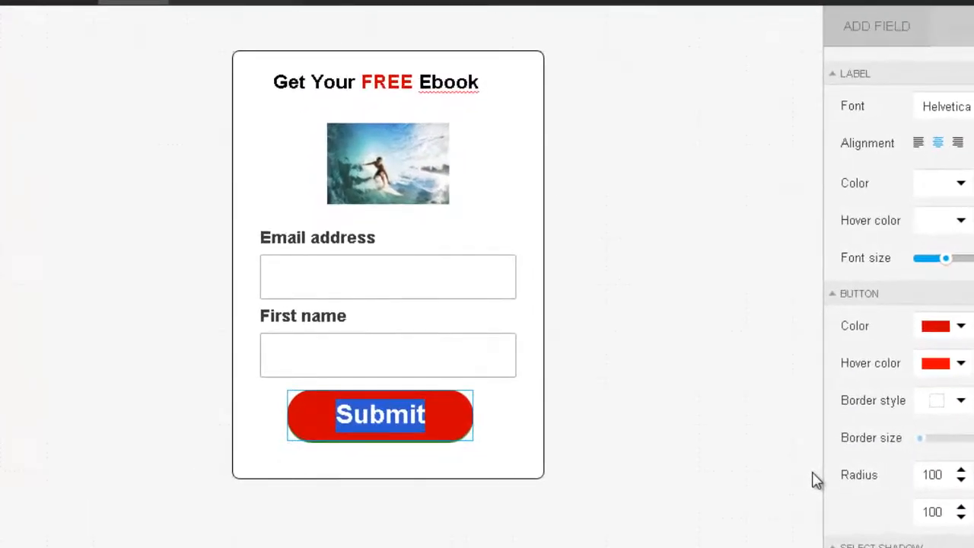
text(Get Your )
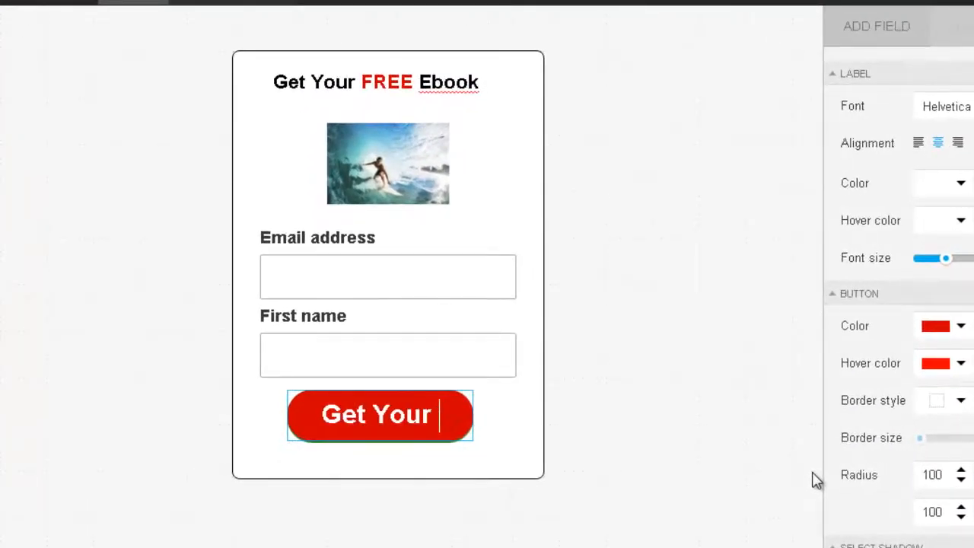
text(EBOOK)
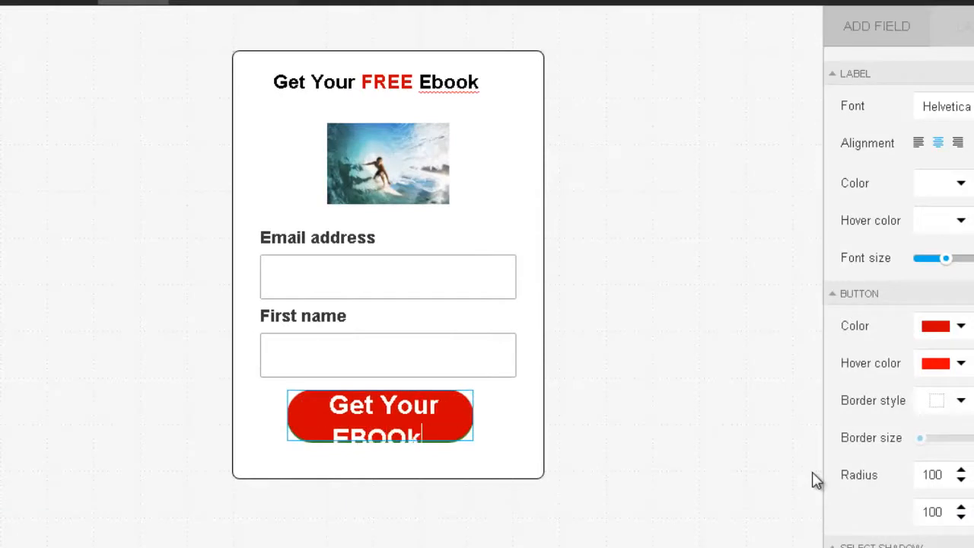
key(BackSpace)
key(BackSpace)
key(BackSpace)
key(BackSpace)
text(book)
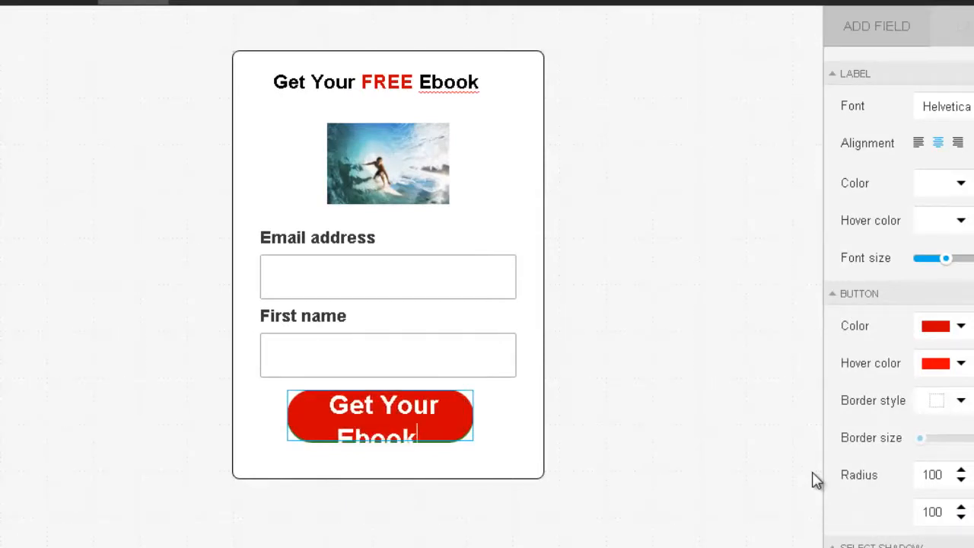
click(621, 372)
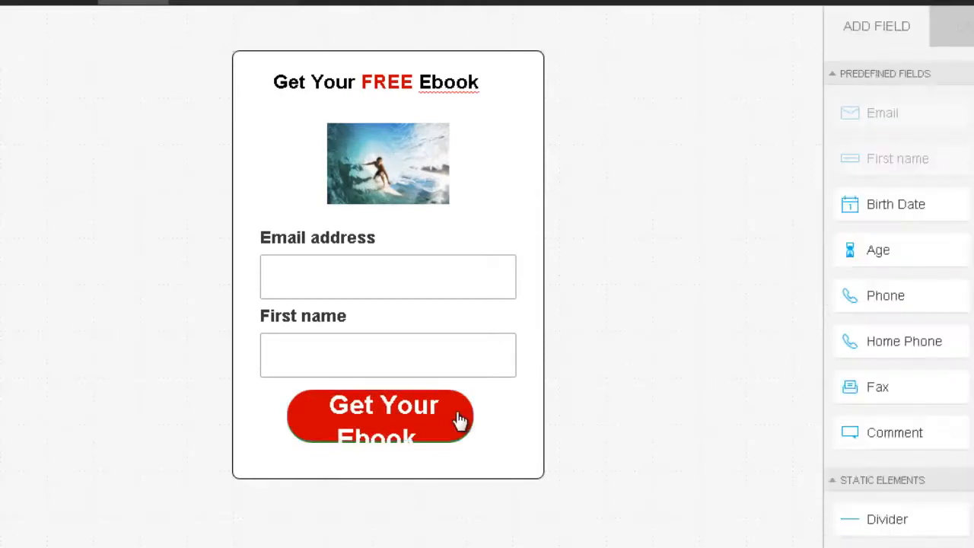
Step: Widen the Get Your Ebook button so its label fits one line, and reposition it
click(458, 418)
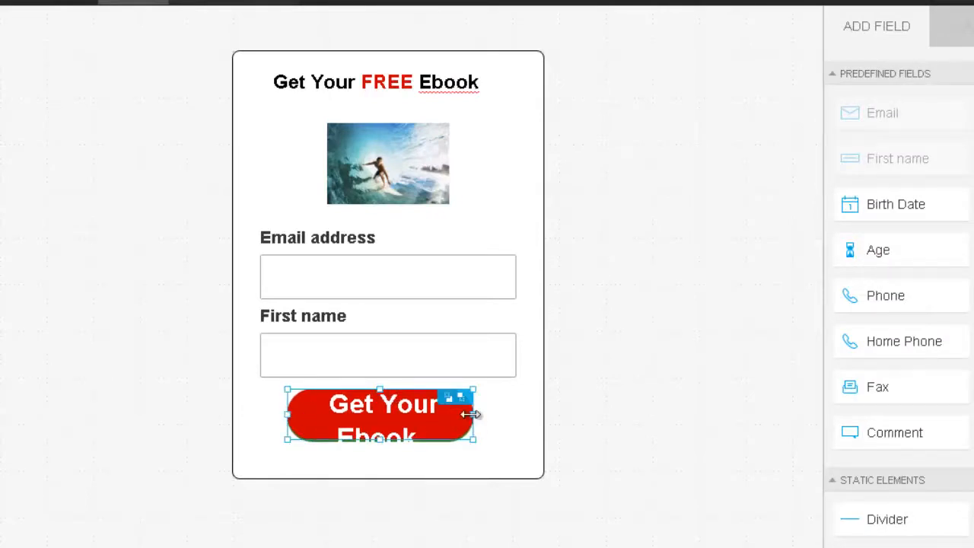
drag(472, 414, 516, 419)
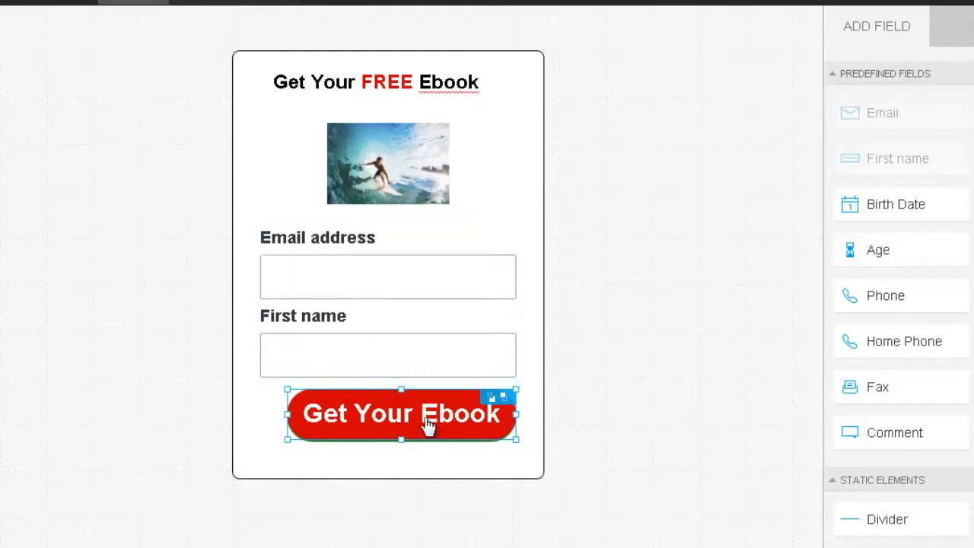
drag(406, 424, 399, 422)
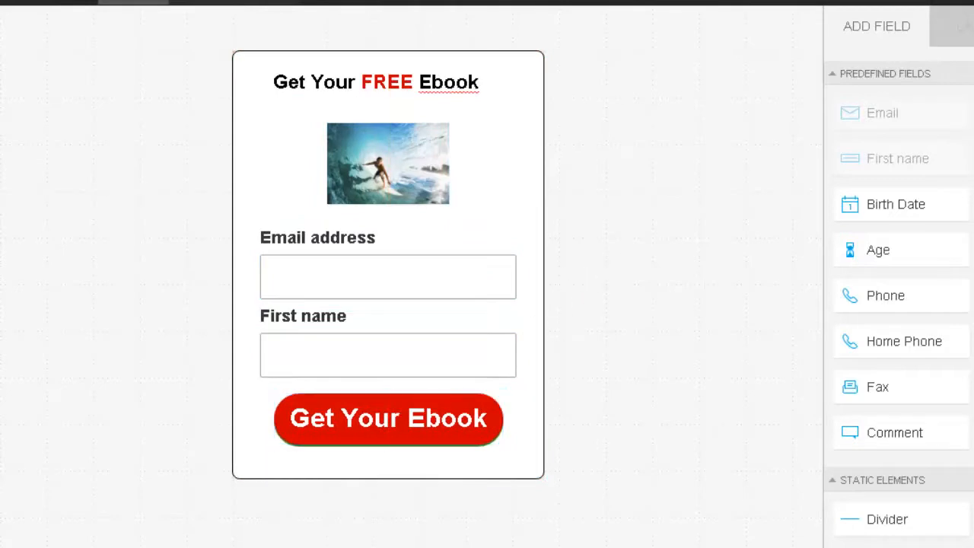
click(386, 162)
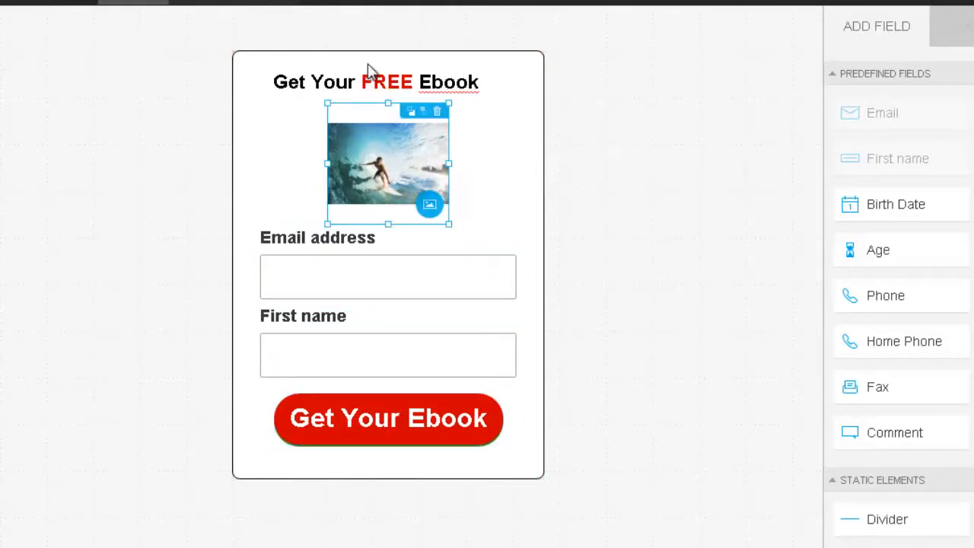
click(287, 79)
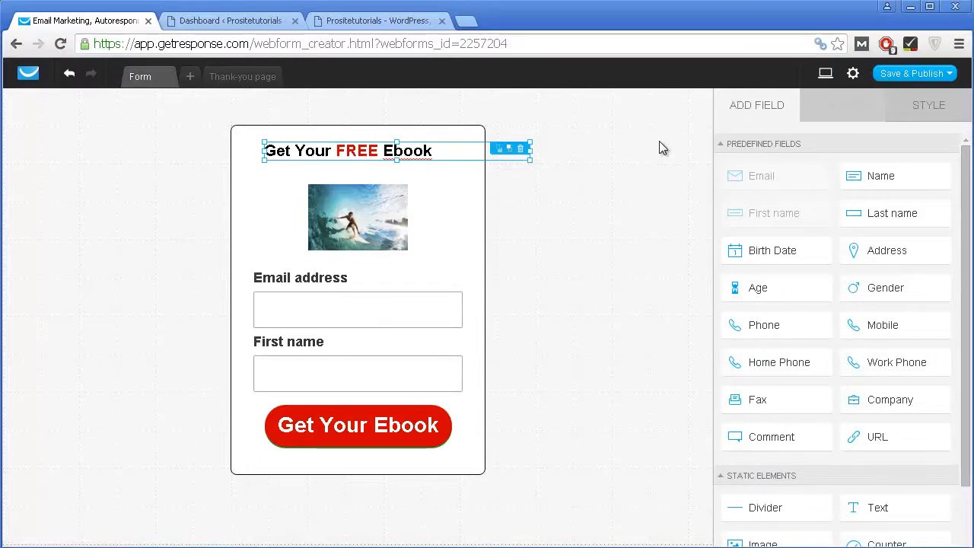
click(631, 159)
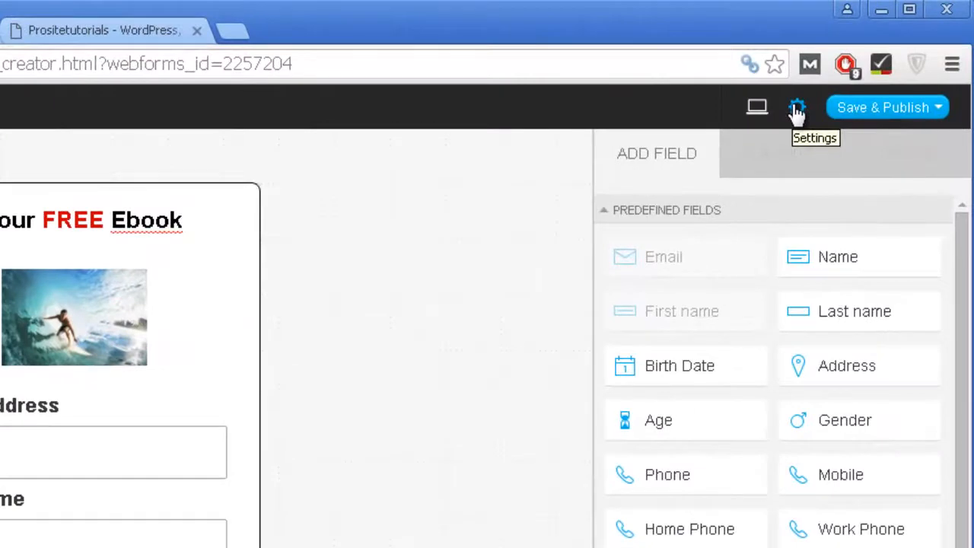
Step: Name the form 'Sidebar PST' in the form settings
click(796, 108)
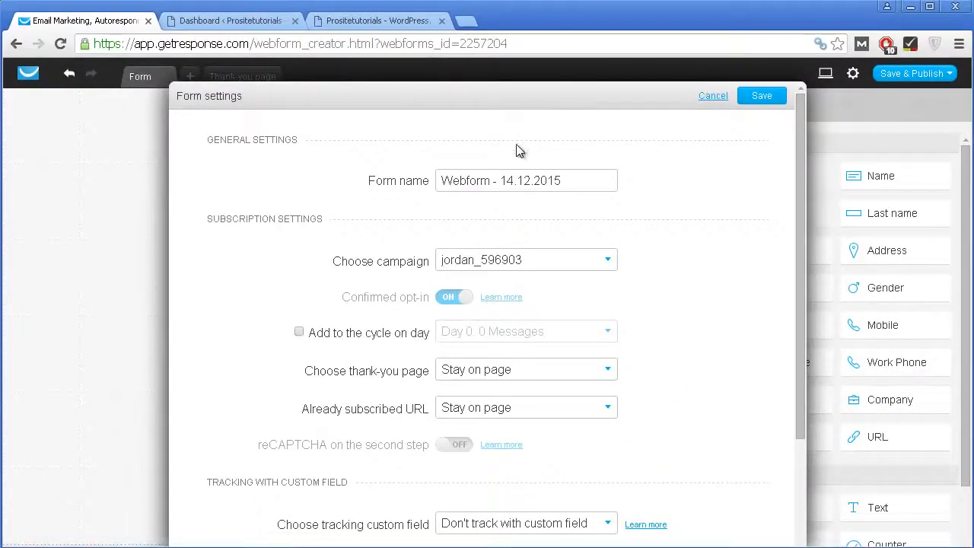
triple_click(575, 180)
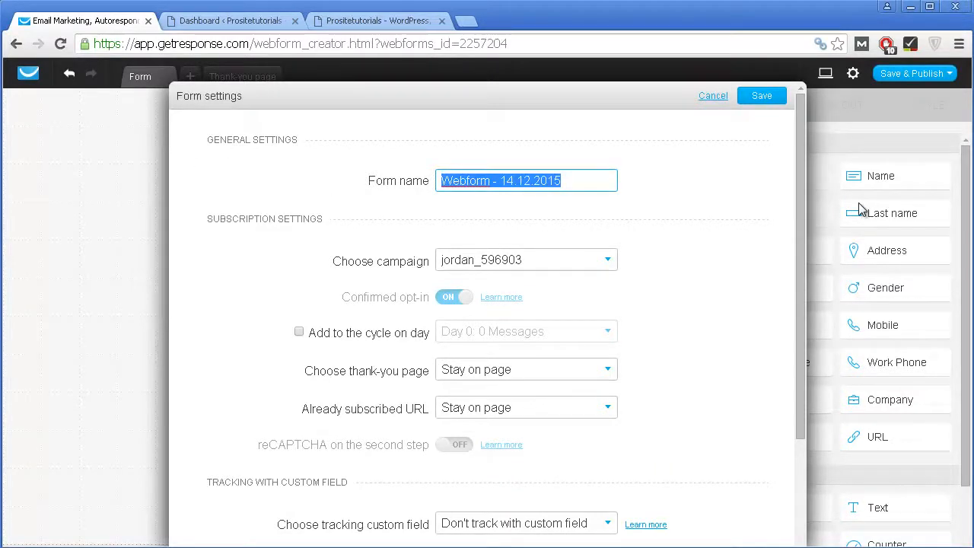
text(Sideba)
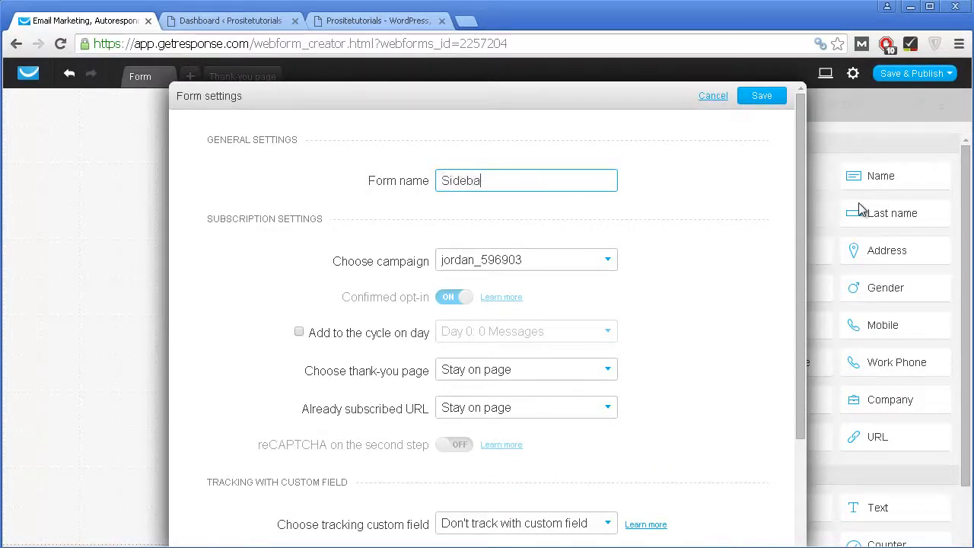
text(r PST)
Step: Link the form to test_campaign658 and add subscribers to the autoresponder cycle on Day 0
click(557, 263)
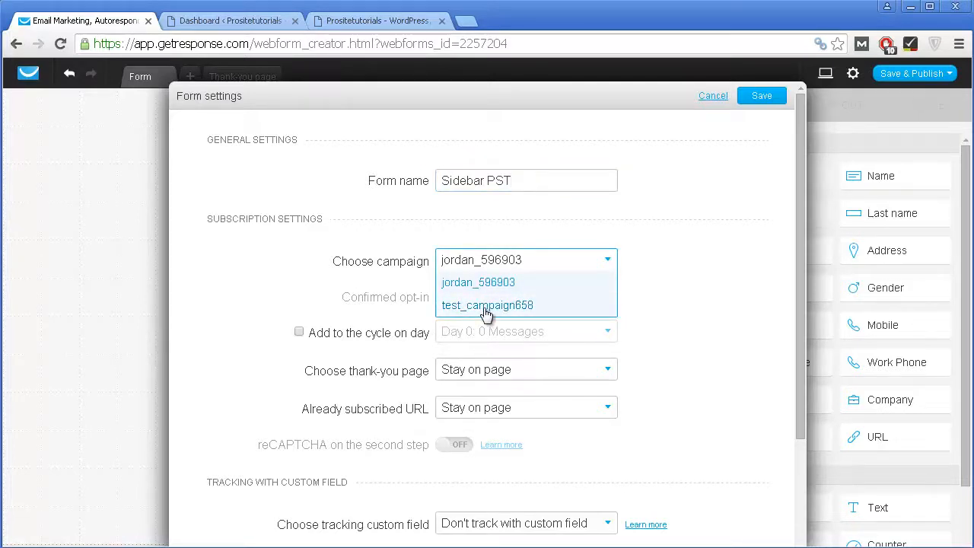
click(487, 306)
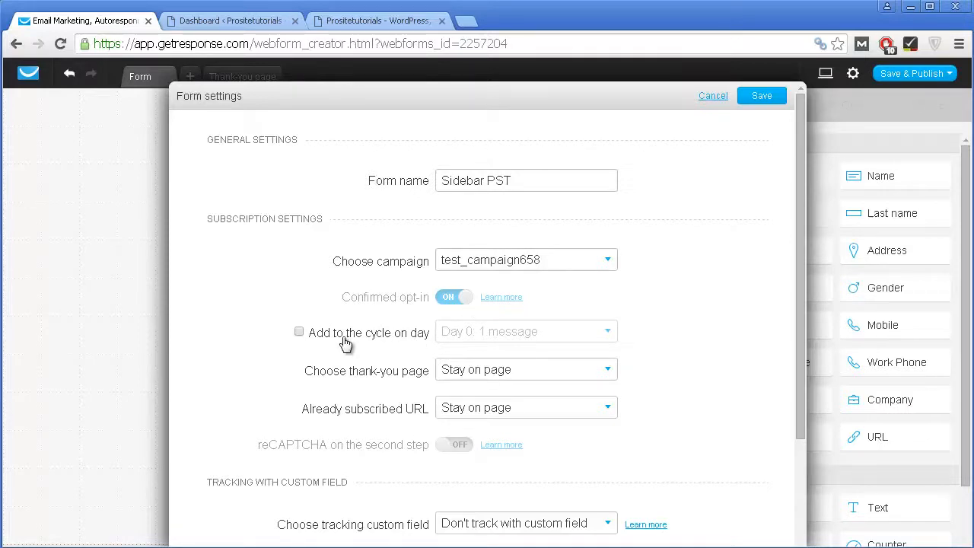
scroll(509, 354, down, 1)
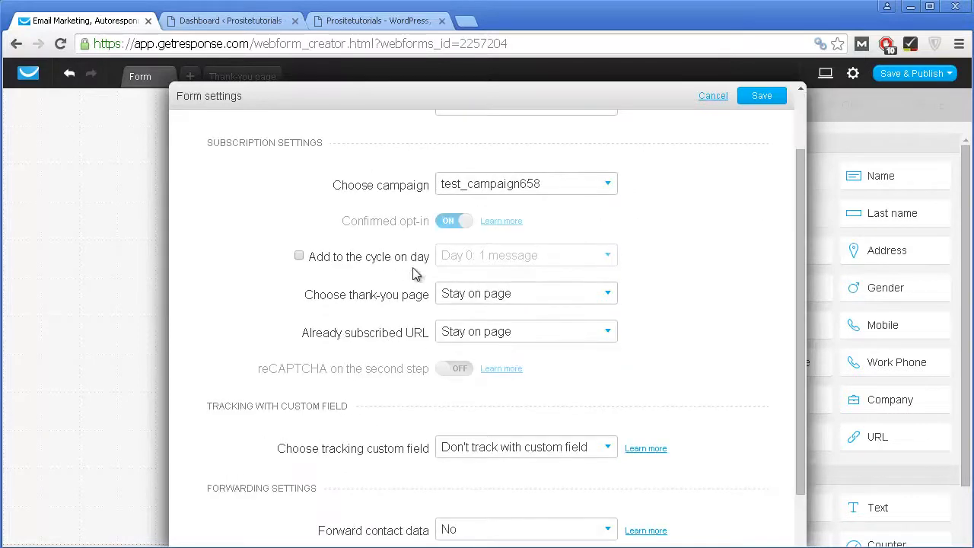
scroll(370, 274, down, 1)
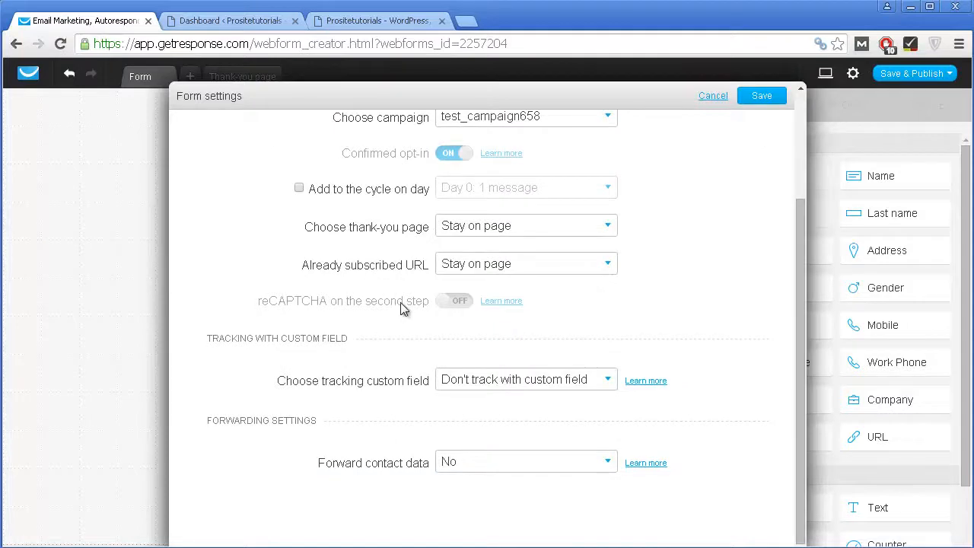
scroll(403, 303, up, 2)
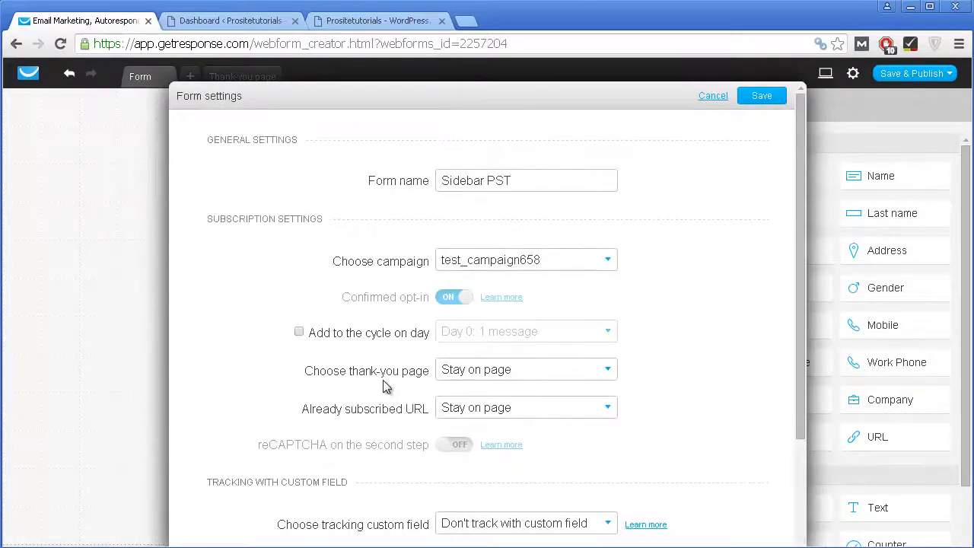
click(404, 340)
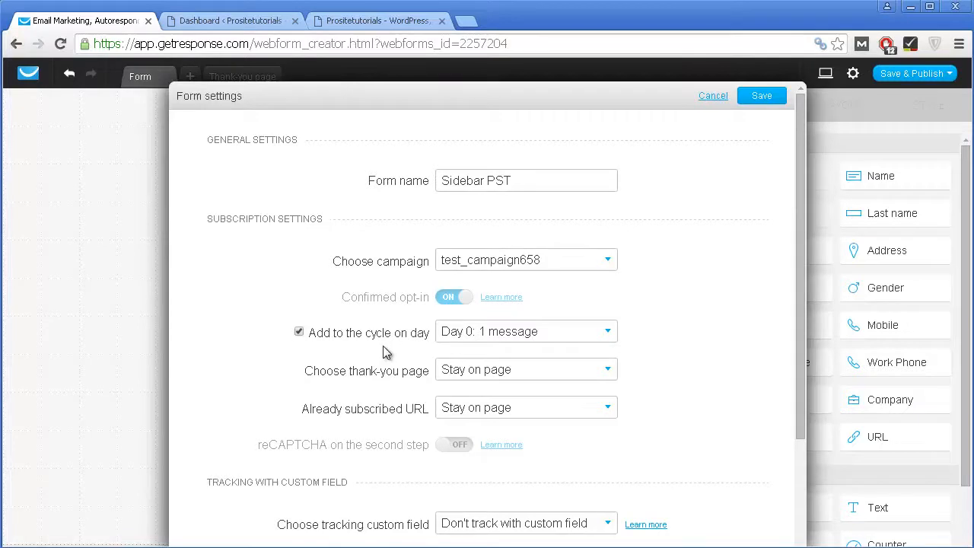
click(481, 336)
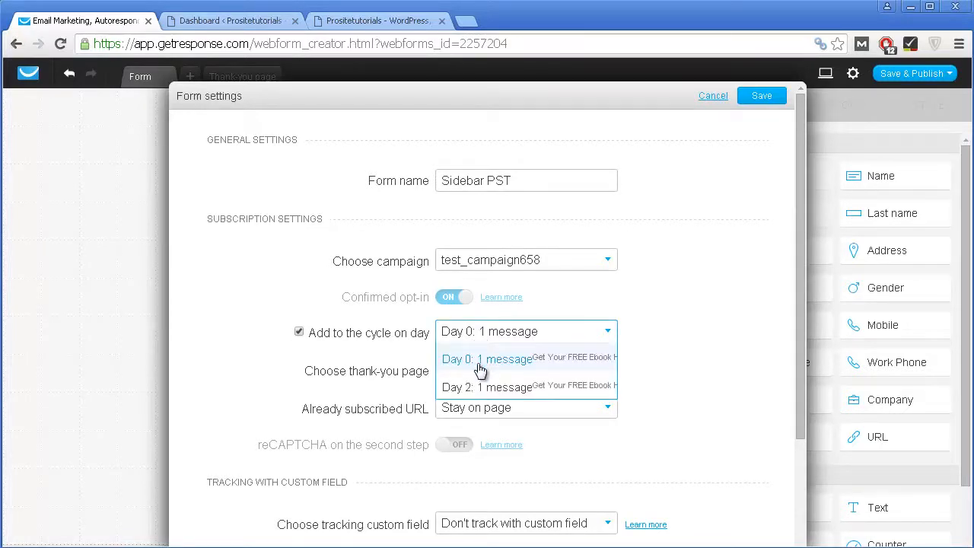
click(483, 367)
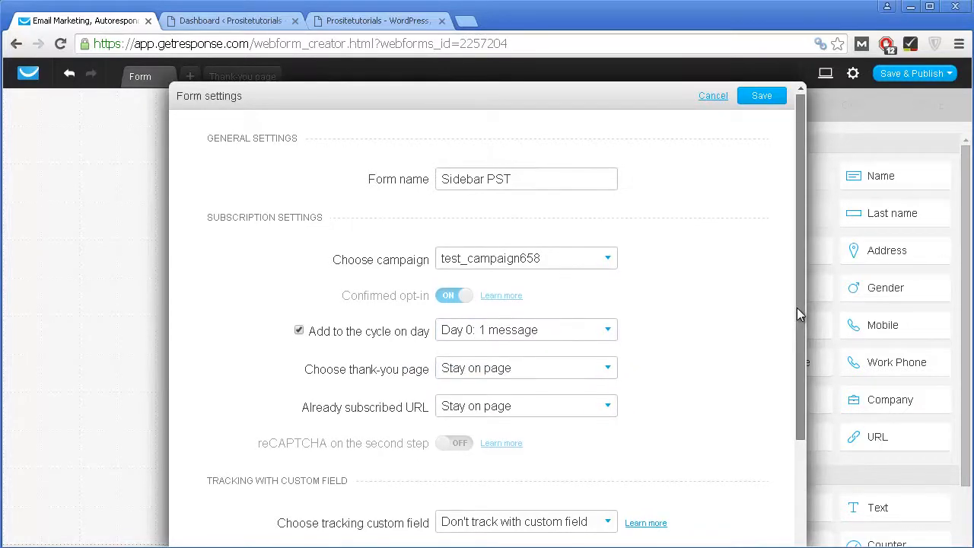
drag(796, 307, 796, 355)
Step: Choose a Custom thank-you page for the form, then return to the WordPress dashboard
click(521, 316)
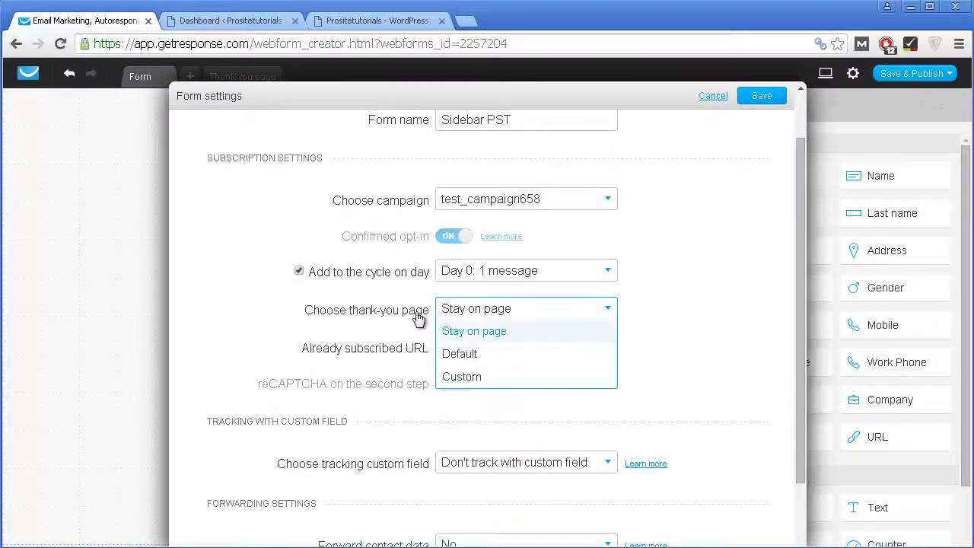
click(485, 378)
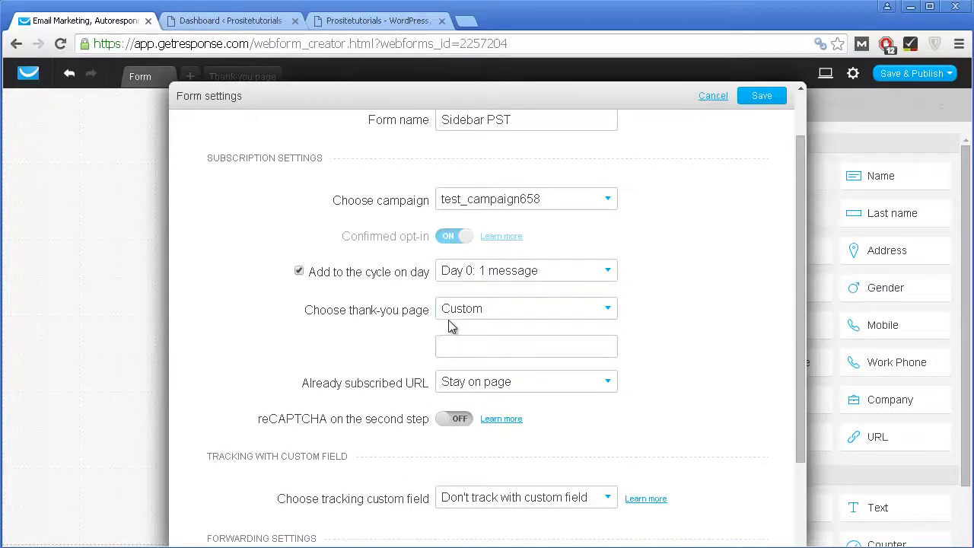
click(257, 23)
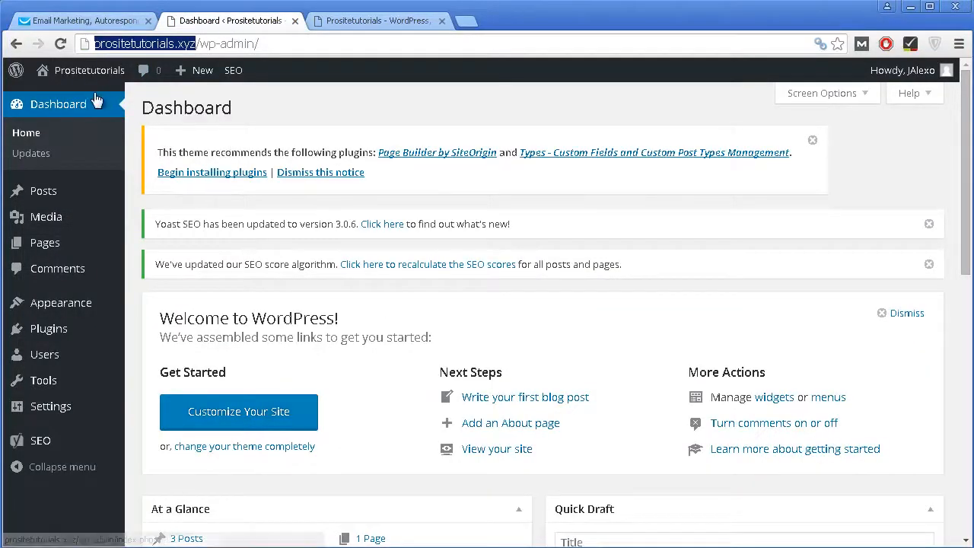
Step: Create a new WordPress page titled 'Thank You' with the body text 'Instruction'
mouse_move(64, 256)
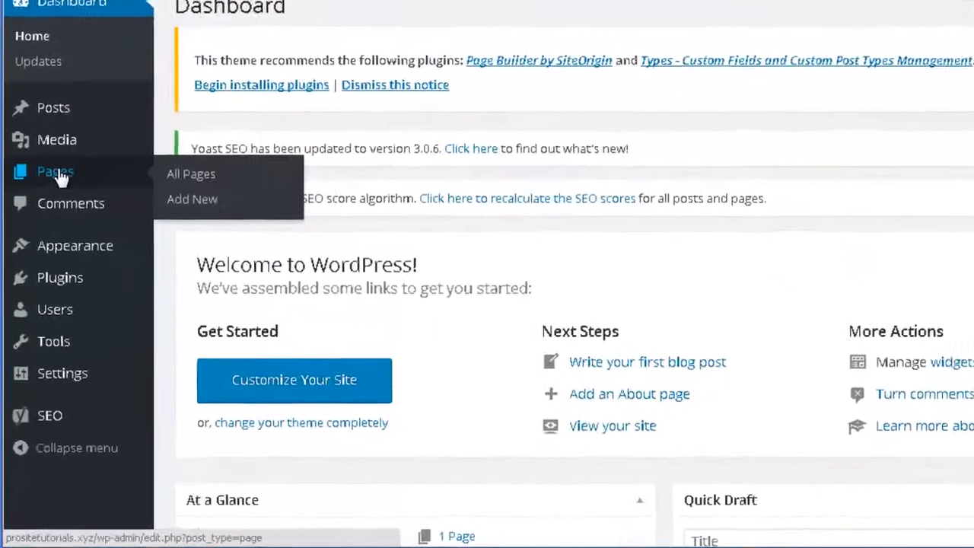
click(196, 192)
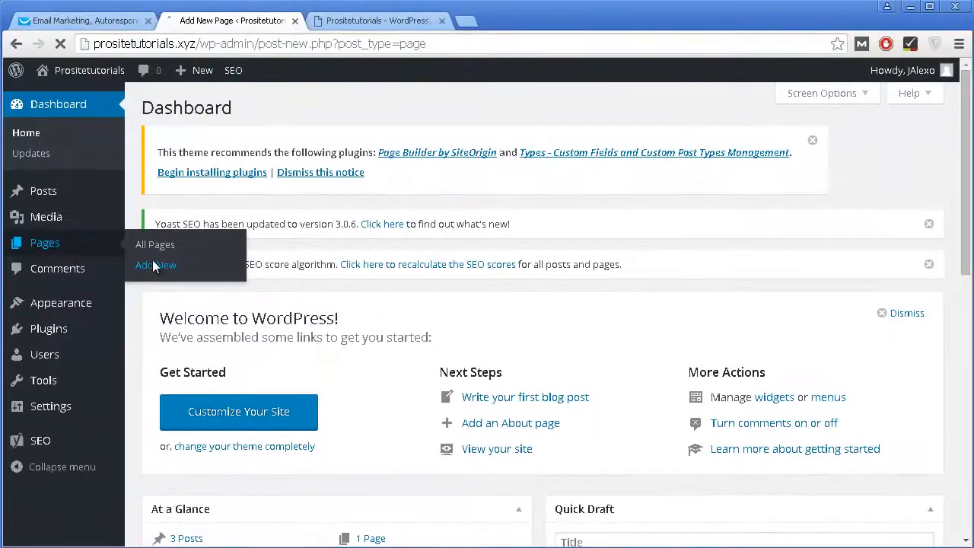
scroll(317, 225, down, 2)
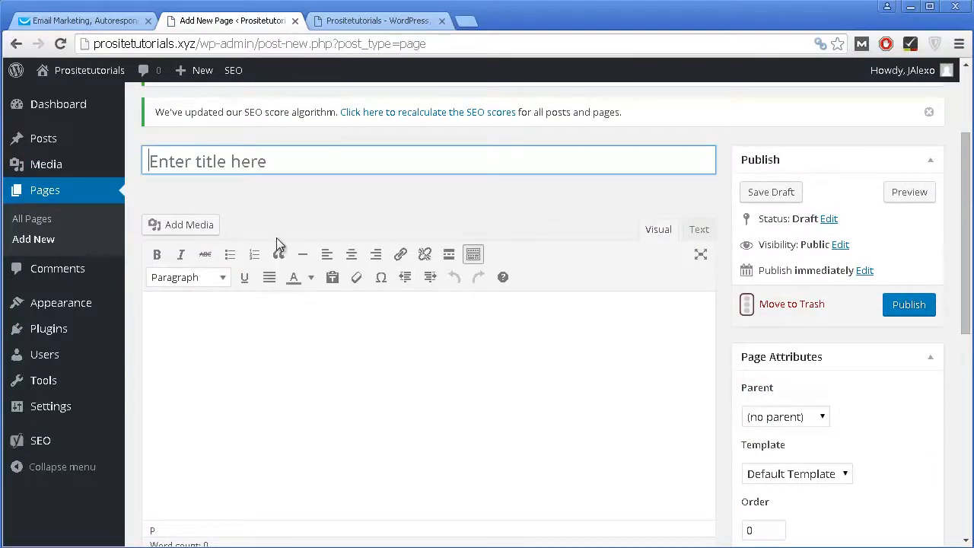
click(379, 387)
click(381, 147)
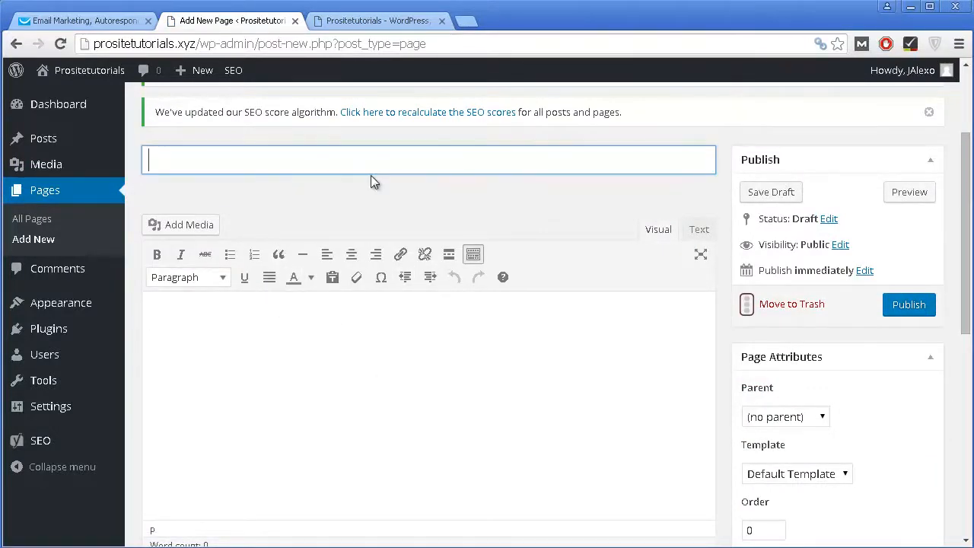
text(Thank)
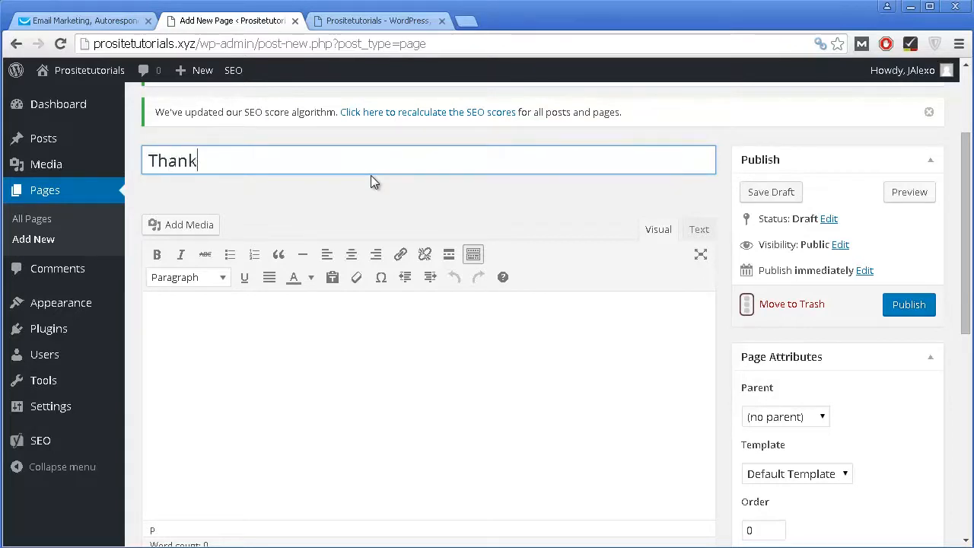
text(s)
key(BackSpace)
key(BackSpace)
text(Yoyu)
key(BackSpace)
key(BackSpace)
text(u)
click(337, 339)
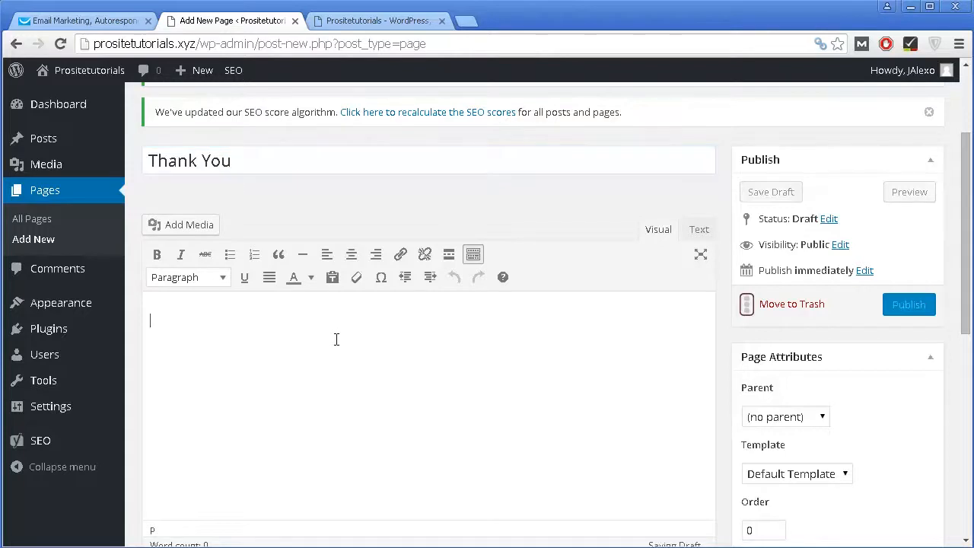
text(Instruction)
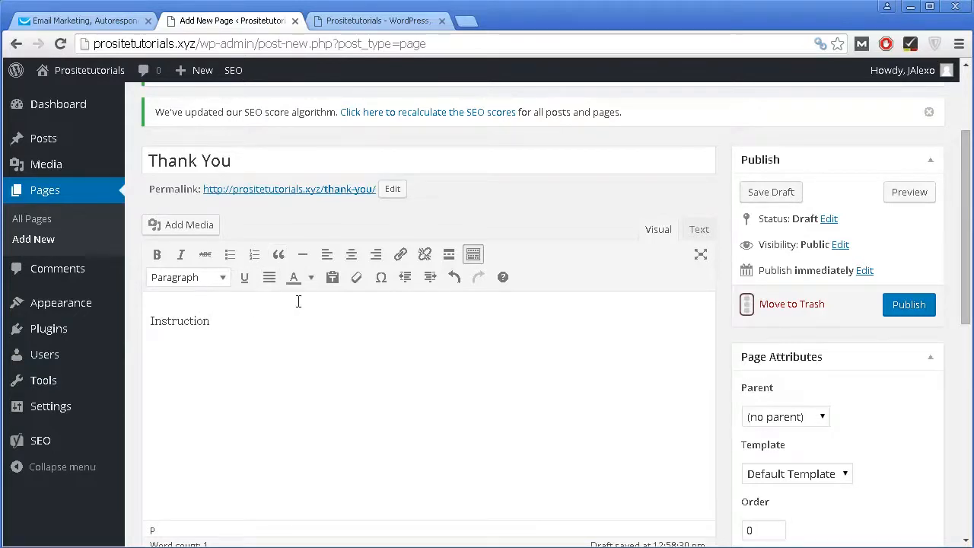
Step: Publish the Thank You page and select its permalink address
scroll(290, 249, down, 1)
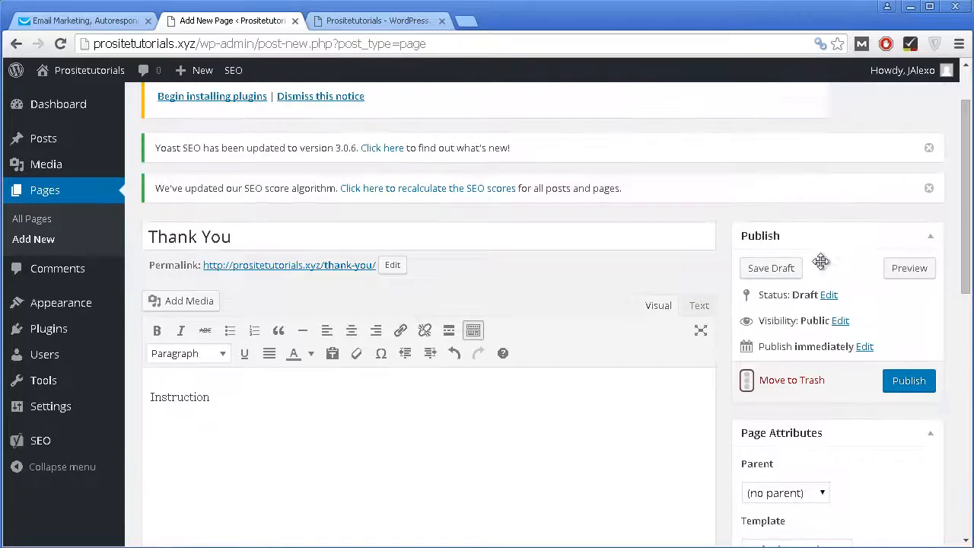
scroll(836, 206, up, 2)
click(928, 387)
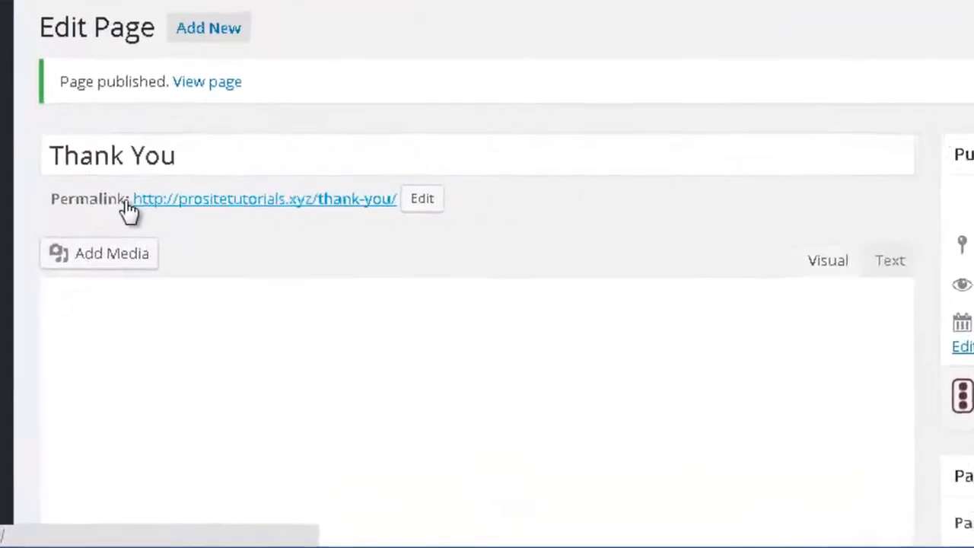
drag(133, 198, 396, 183)
key(ctrl+c)
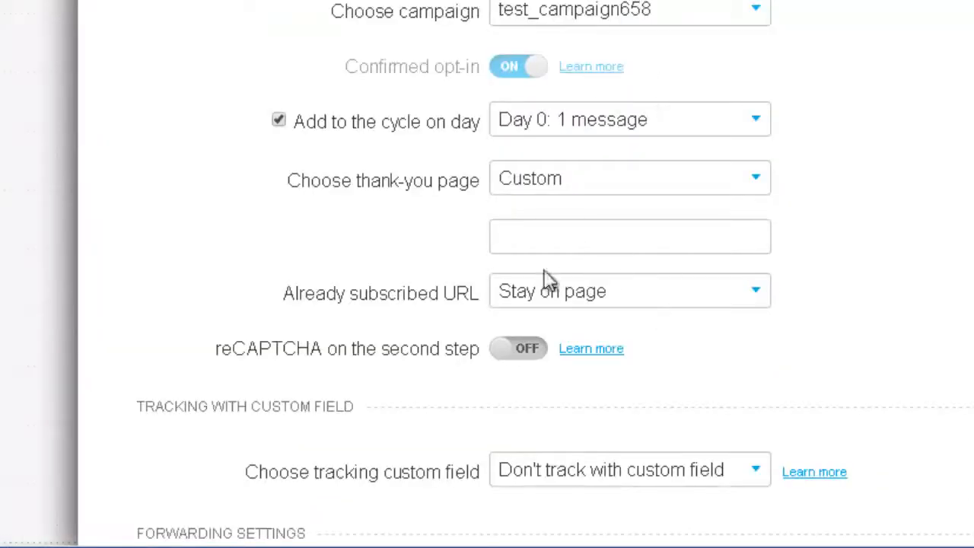
Step: Paste the Thank You page address into the custom thank-you URL field
scroll(578, 183, down, 2)
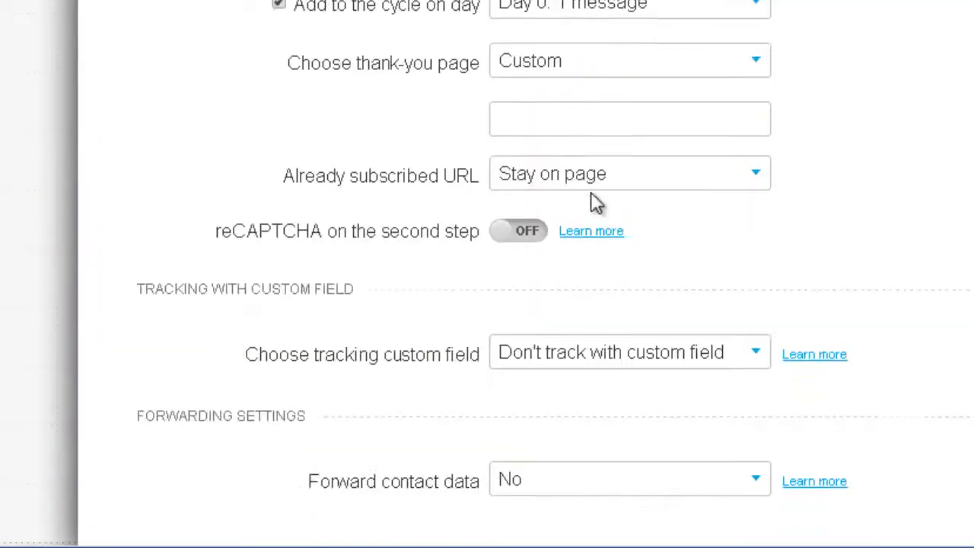
click(539, 129)
key(ctrl+v)
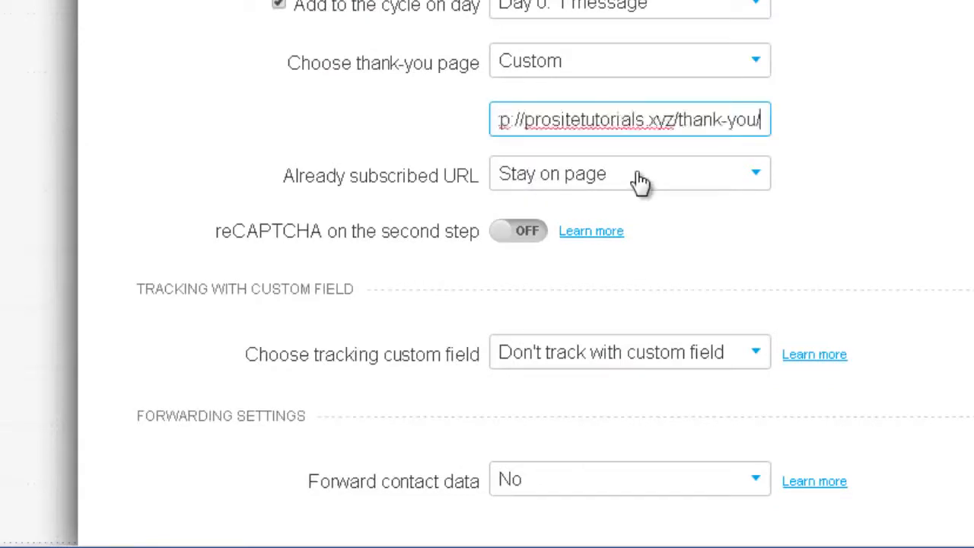
drag(645, 122, 402, 141)
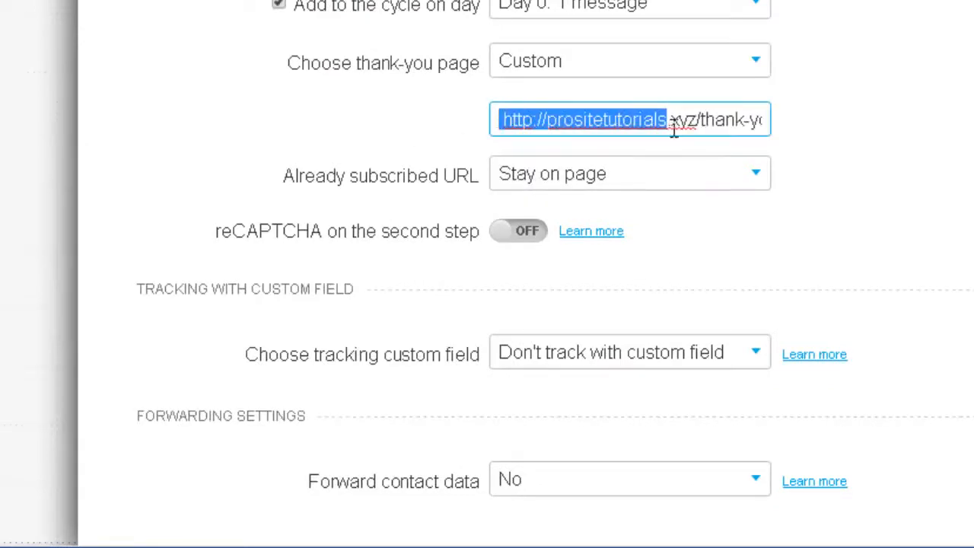
scroll(715, 278, down, 1)
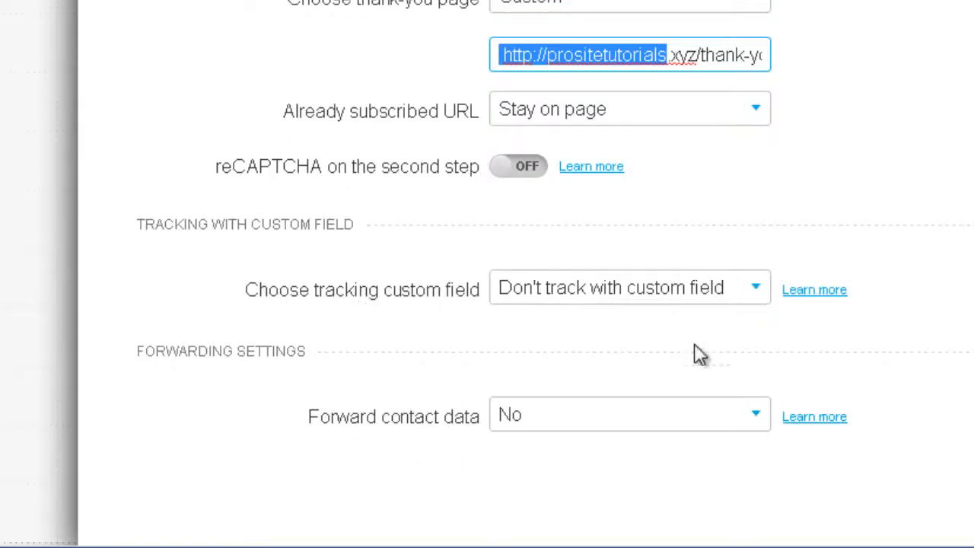
click(970, 487)
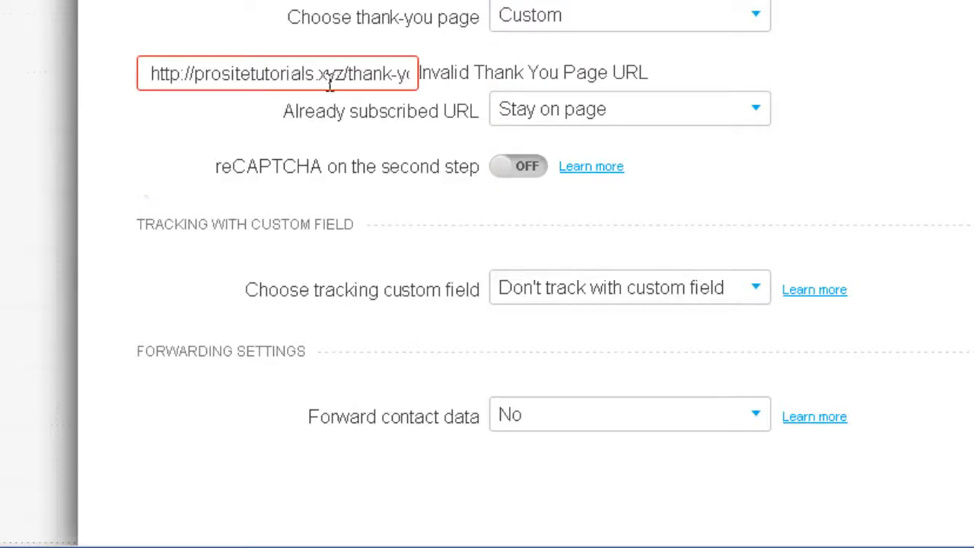
Step: Open the live page at prositetutorials.xyz/thank-you/ without the ?preview=true query
drag(333, 73, 464, 80)
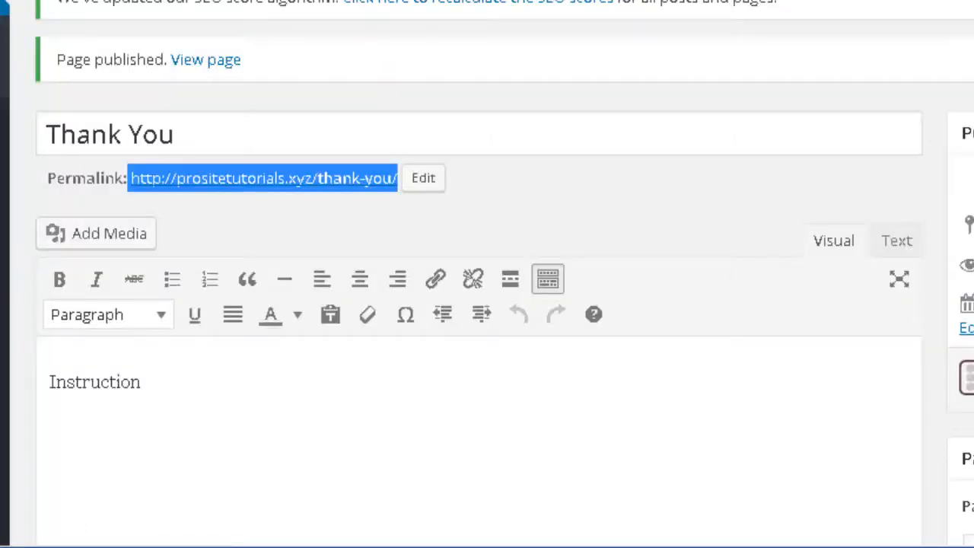
click(973, 172)
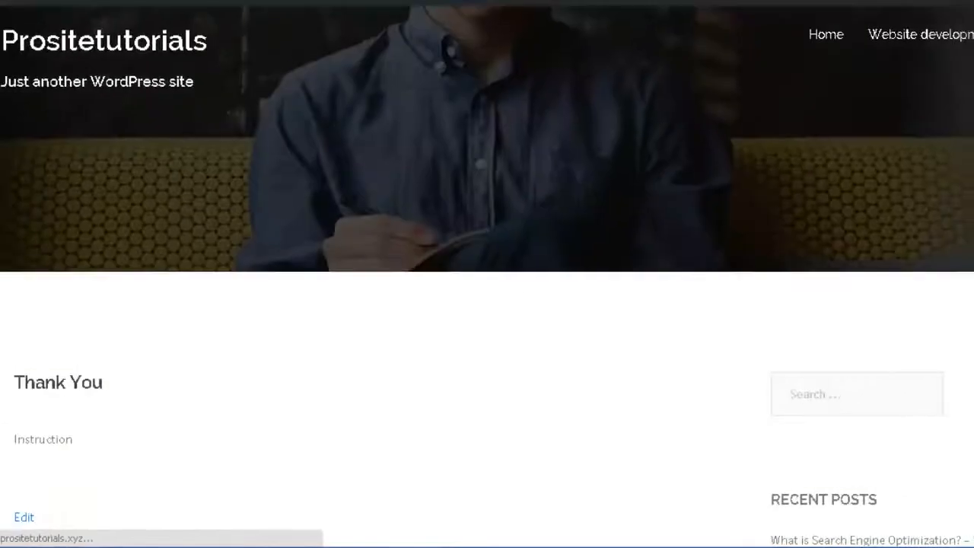
drag(589, 44, 254, 43)
key(BackSpace)
key(Return)
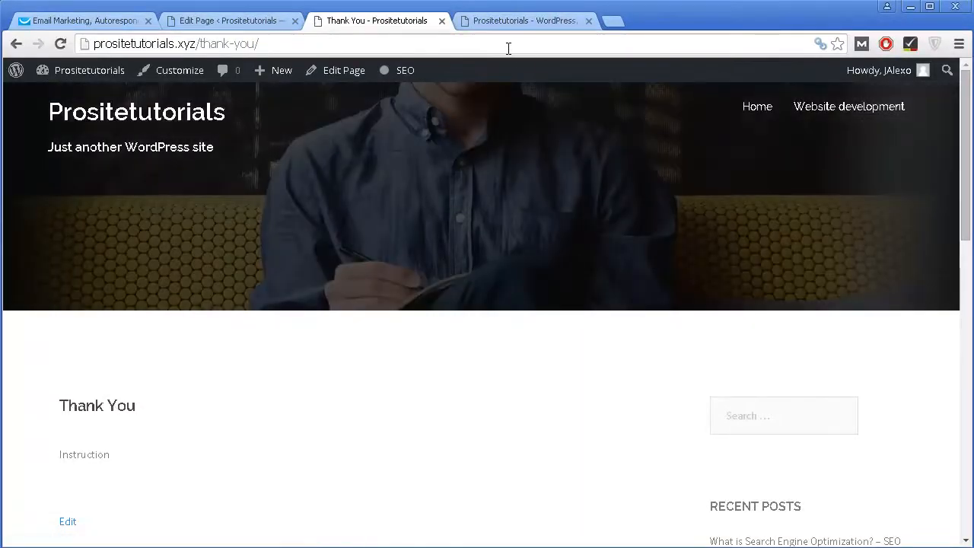
click(502, 44)
key(ctrl+c)
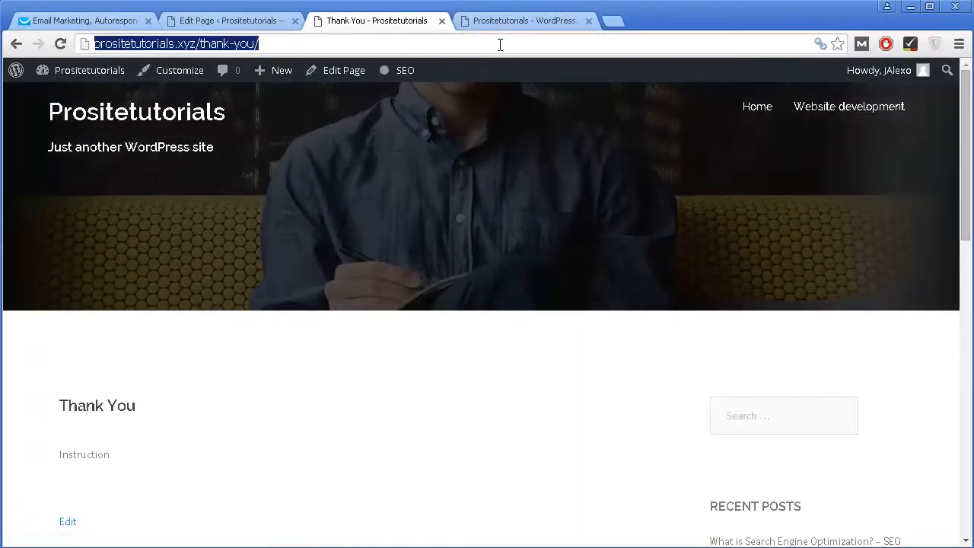
click(68, 18)
key(ctrl+a)
key(ctrl+v)
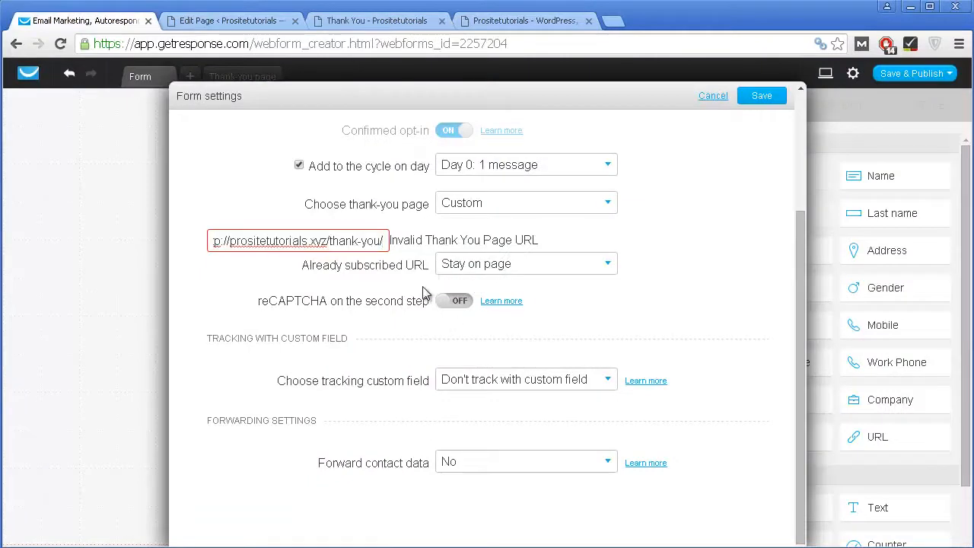
drag(287, 240, 155, 240)
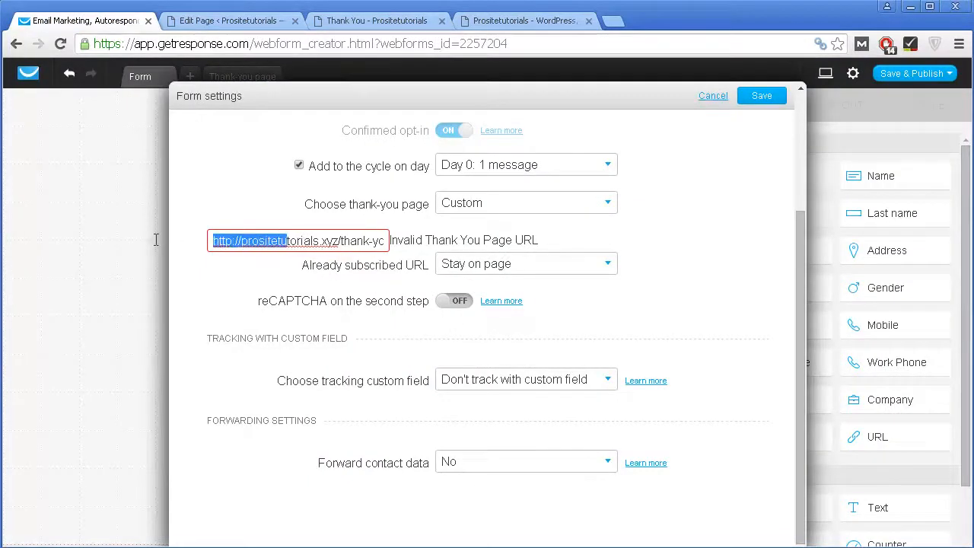
click(246, 238)
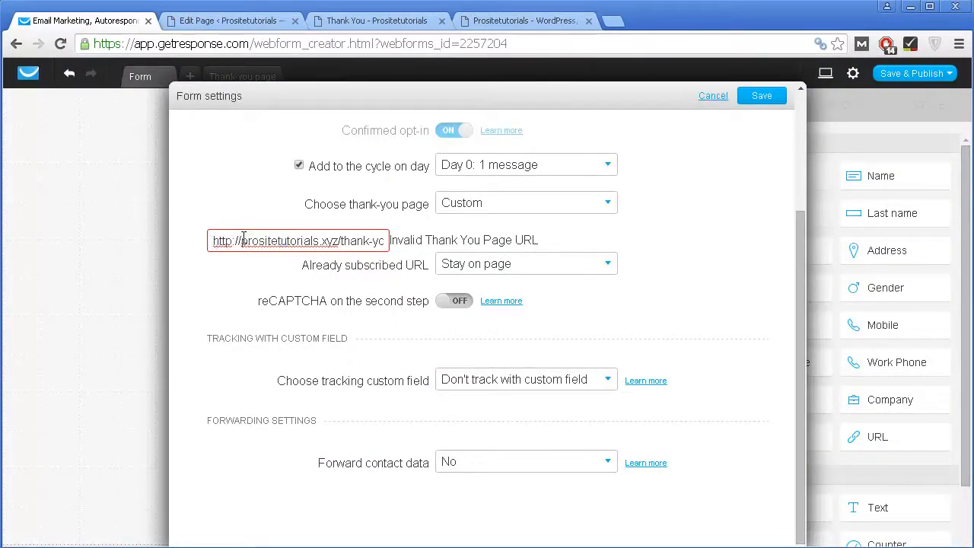
drag(243, 237, 162, 237)
key(BackSpace)
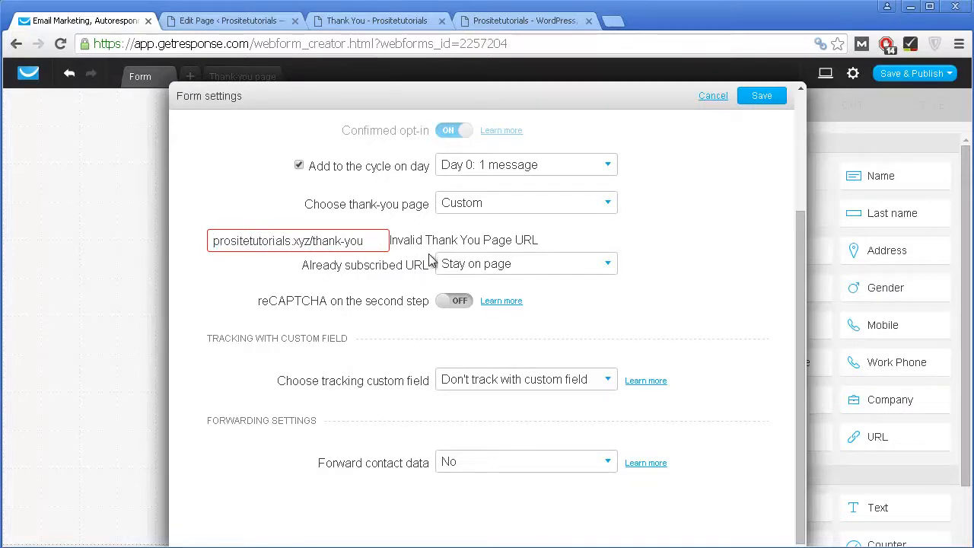
click(761, 96)
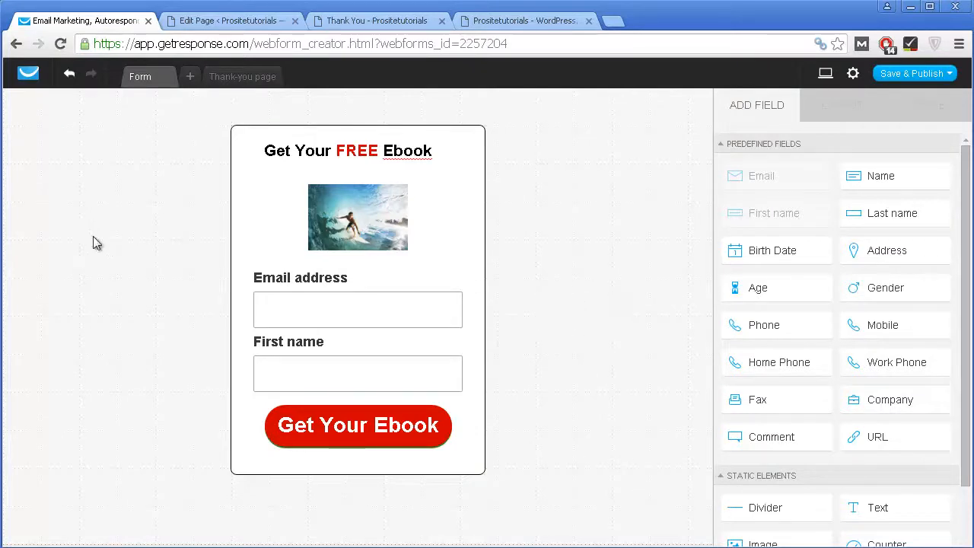
Step: Save the ebook web form, then save and publish it
click(922, 79)
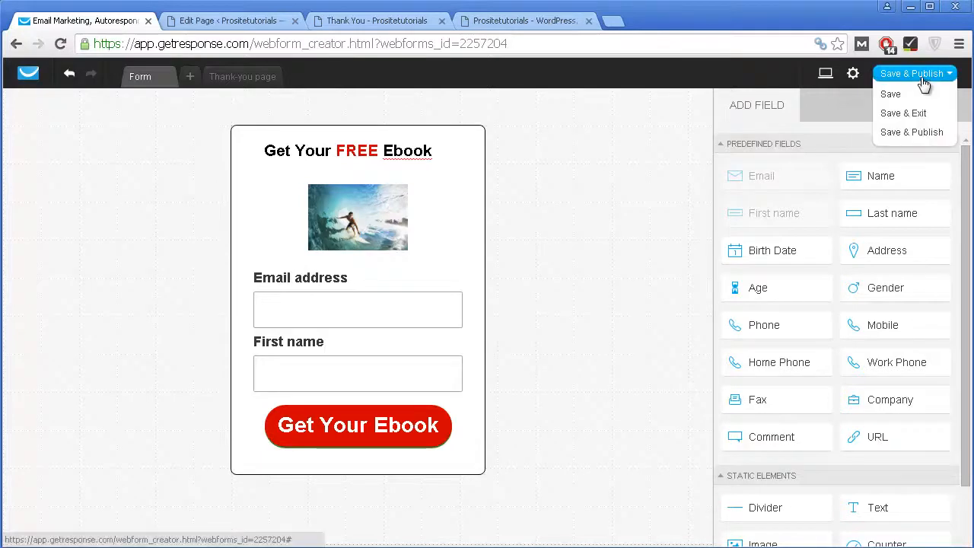
click(891, 95)
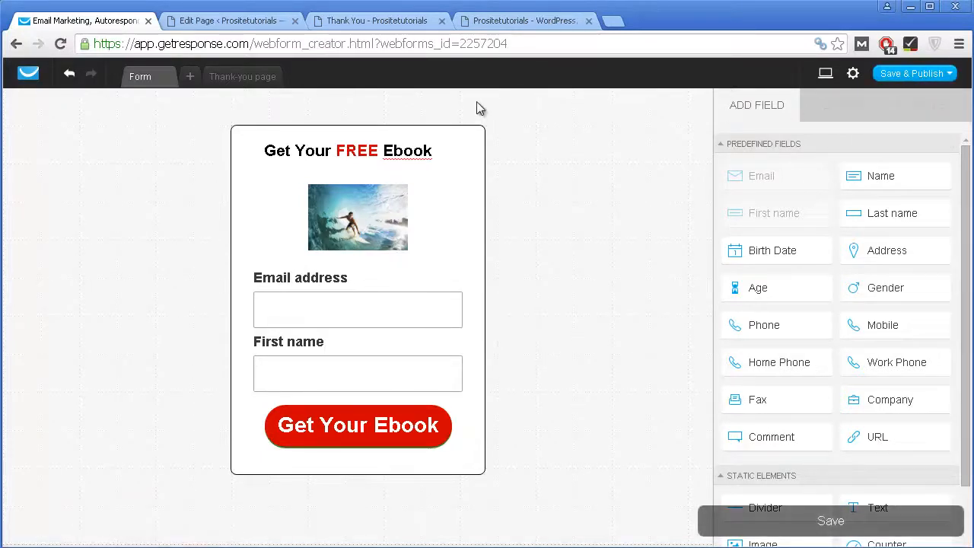
click(906, 76)
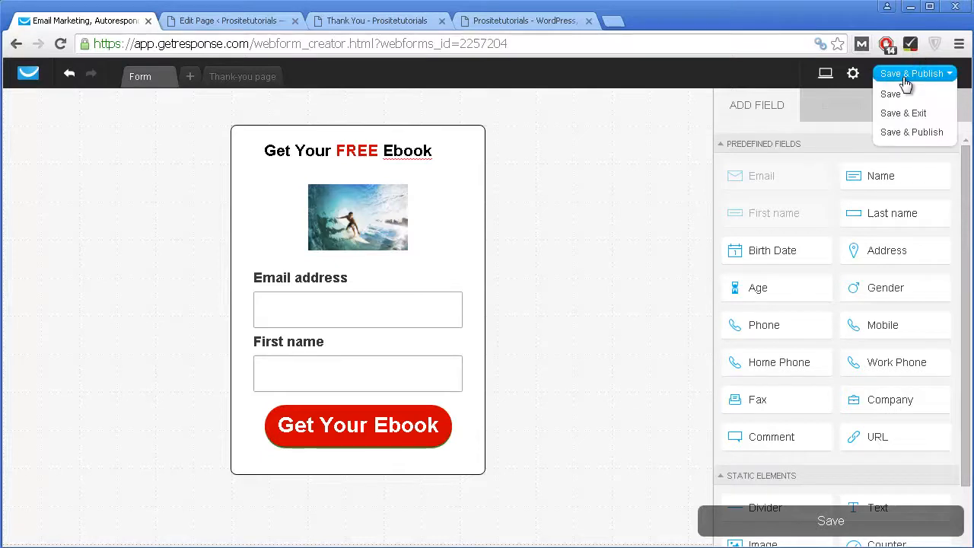
click(898, 134)
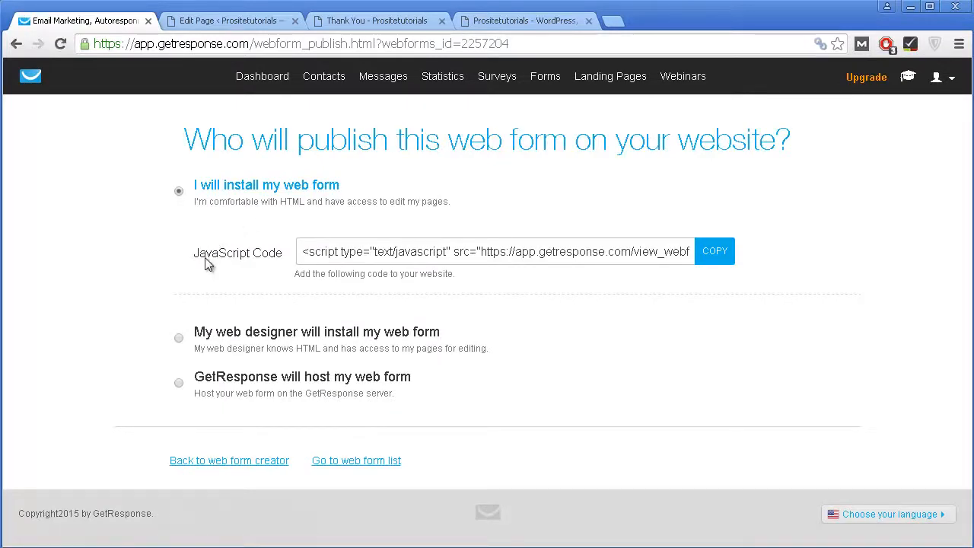
Step: Select the form's entire JavaScript embed code and return to the WordPress Thank You page editor
click(439, 253)
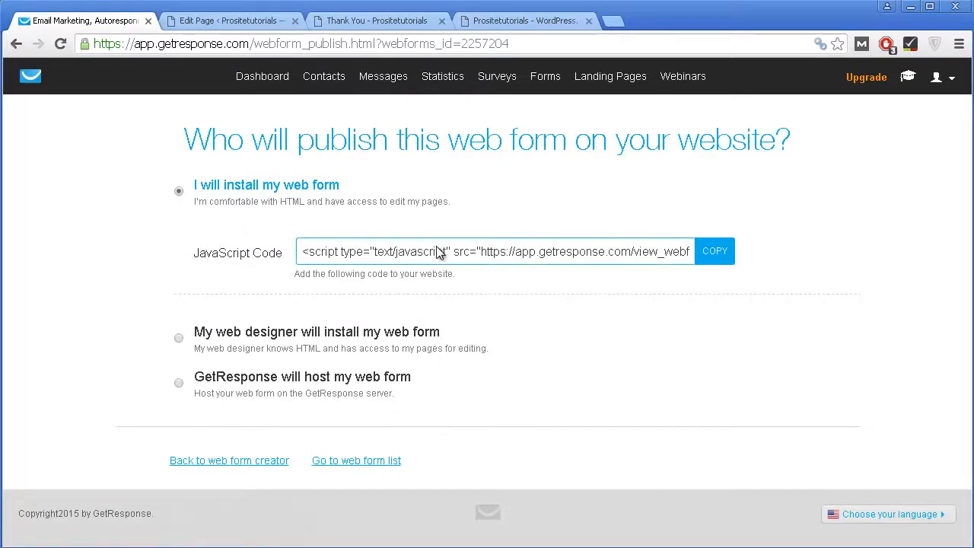
double_click(308, 257)
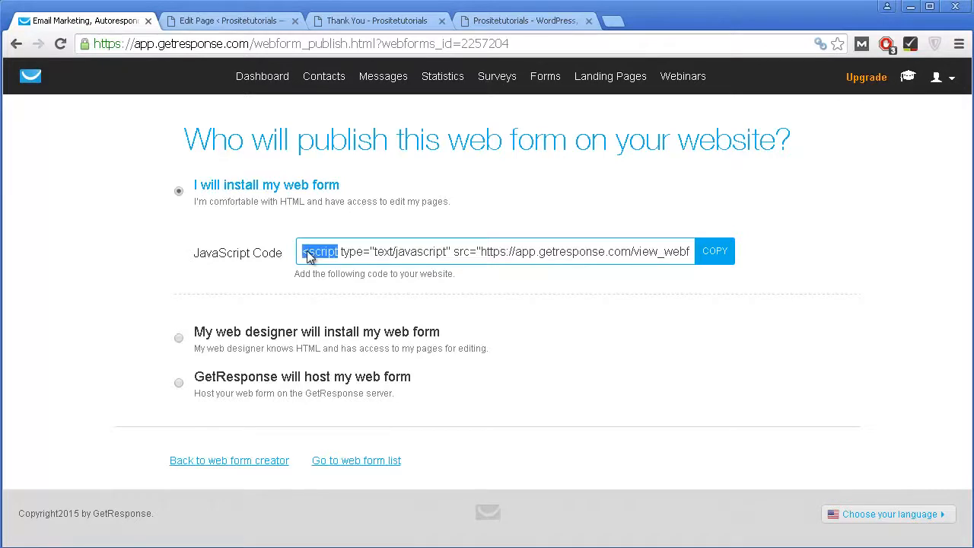
triple_click(308, 257)
click(309, 257)
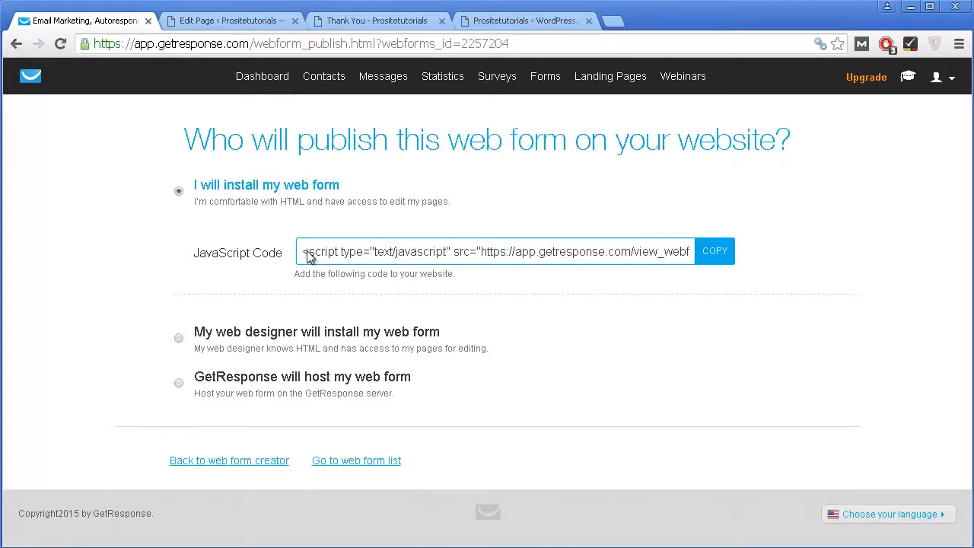
triple_click(308, 259)
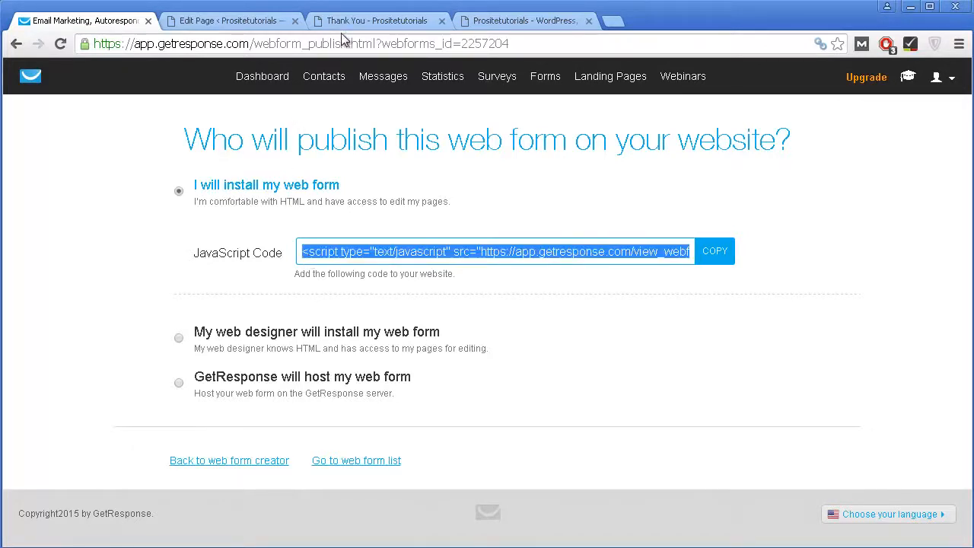
click(257, 23)
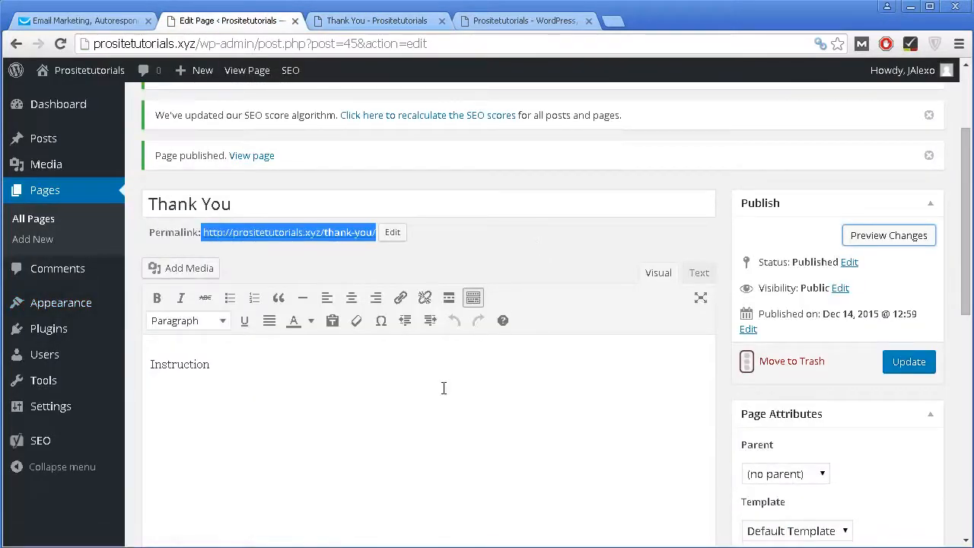
Step: Paste the GetResponse embed script into the Thank You page's Text view, update, and preview it
click(443, 388)
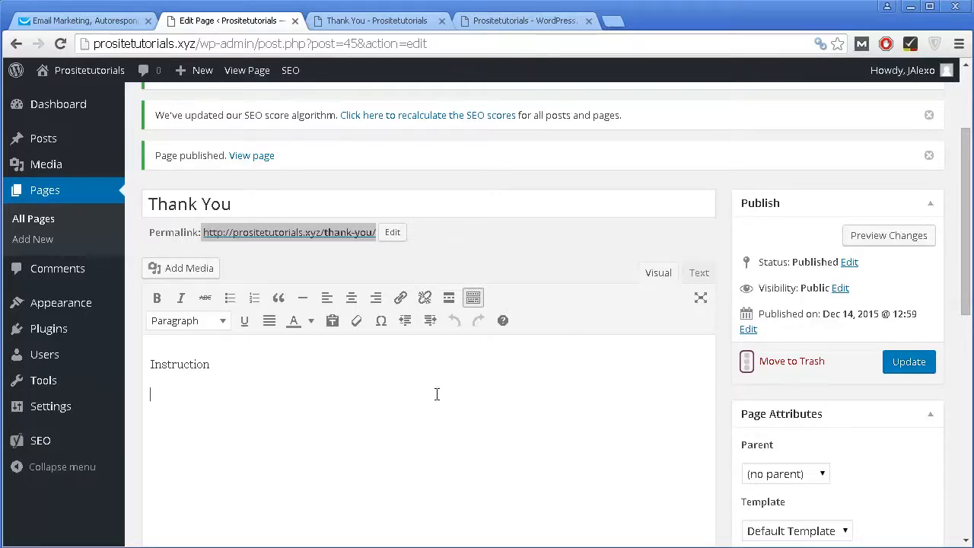
scroll(415, 406, down, 1)
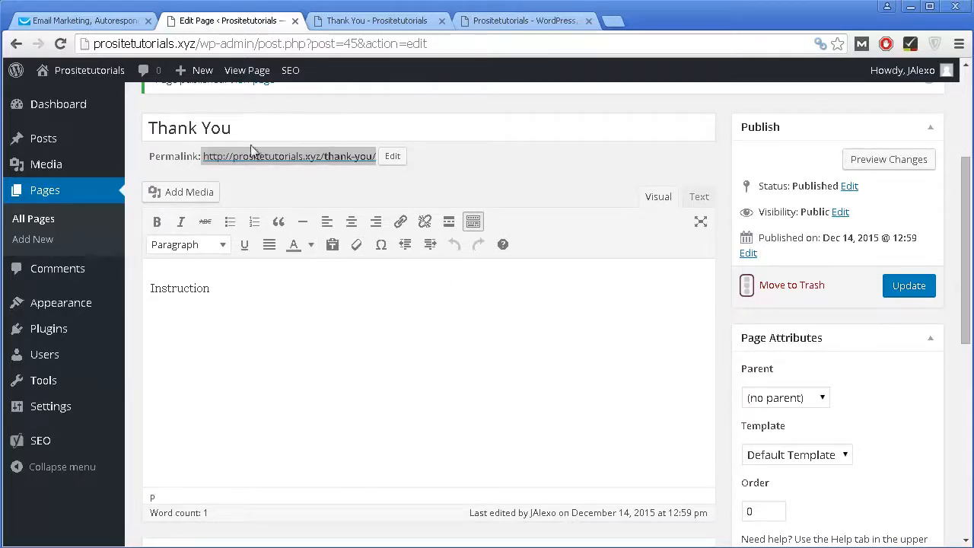
click(708, 200)
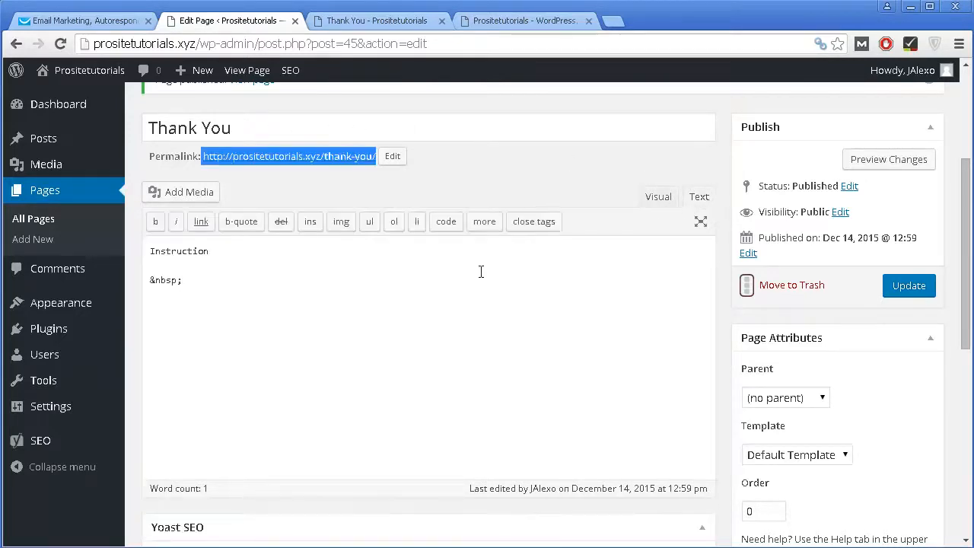
click(416, 308)
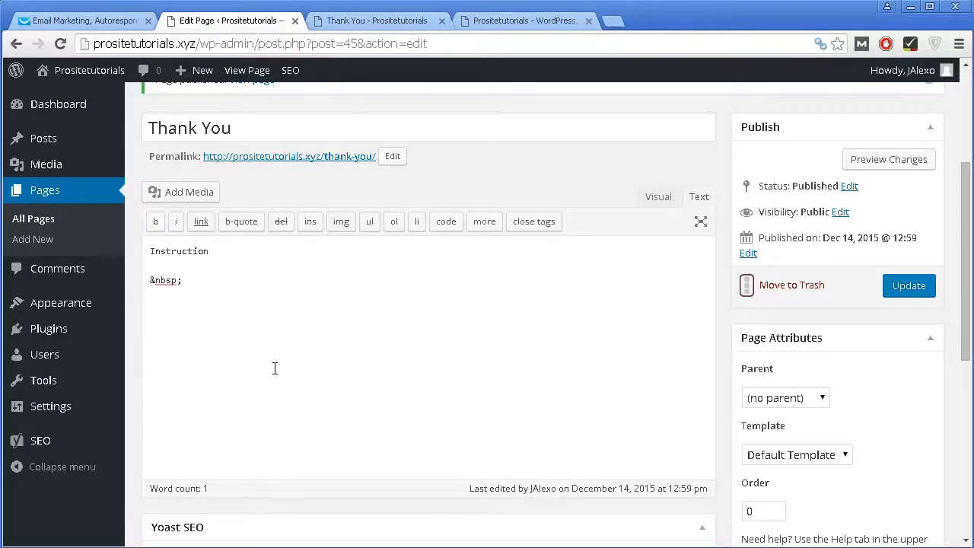
key(Return)
text(<script type="text/javascript" src="https://app.getresponse.com/view_webform_v2.js?u=BiTNK&webforms_id=2257204"></script>)
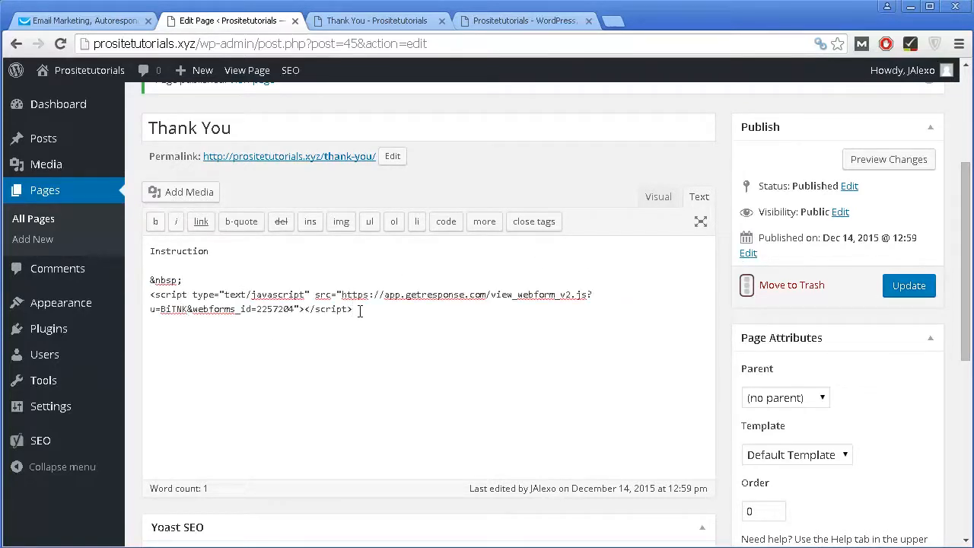
click(898, 288)
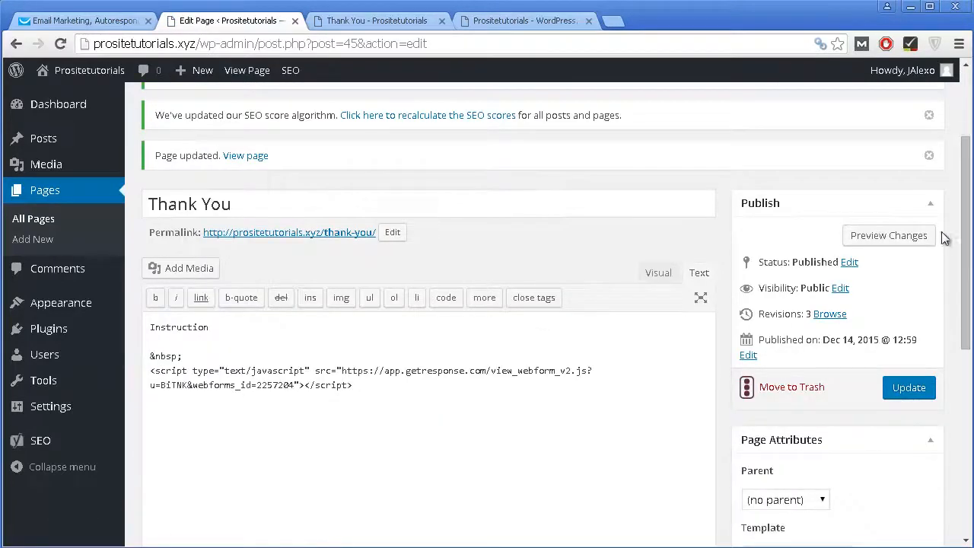
click(882, 236)
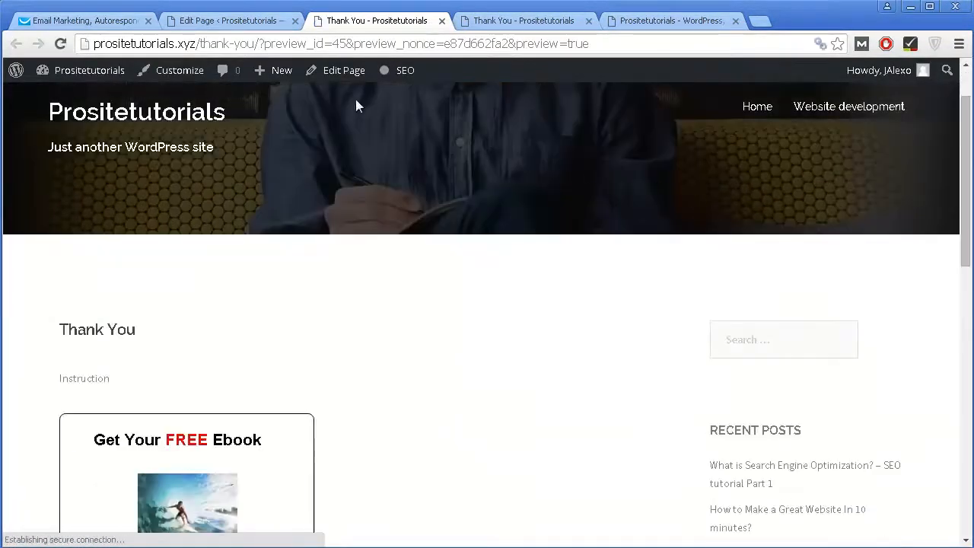
Step: Check the ebook form preview, then return through the GetResponse tab to the Thank You page editor
scroll(320, 124, down, 3)
scroll(230, 243, down, 2)
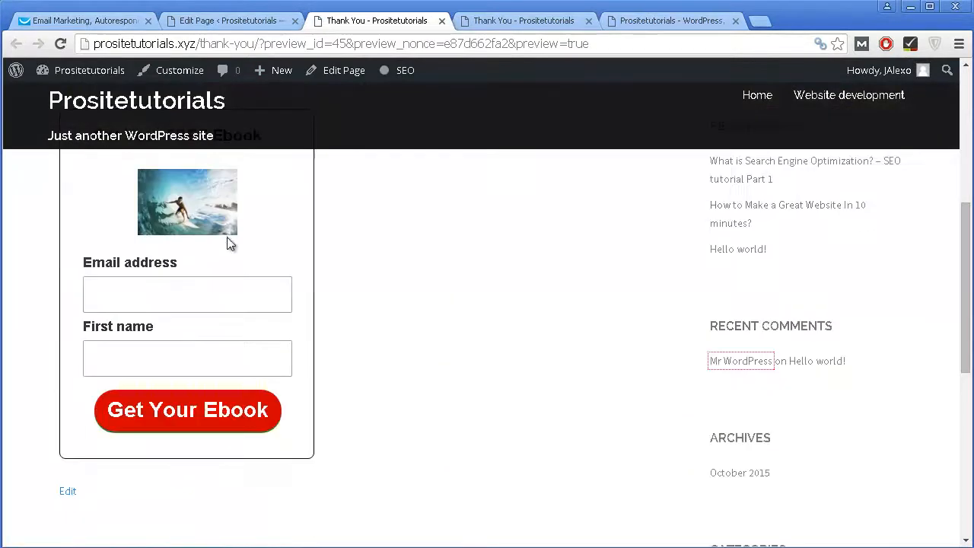
scroll(226, 203, up, 2)
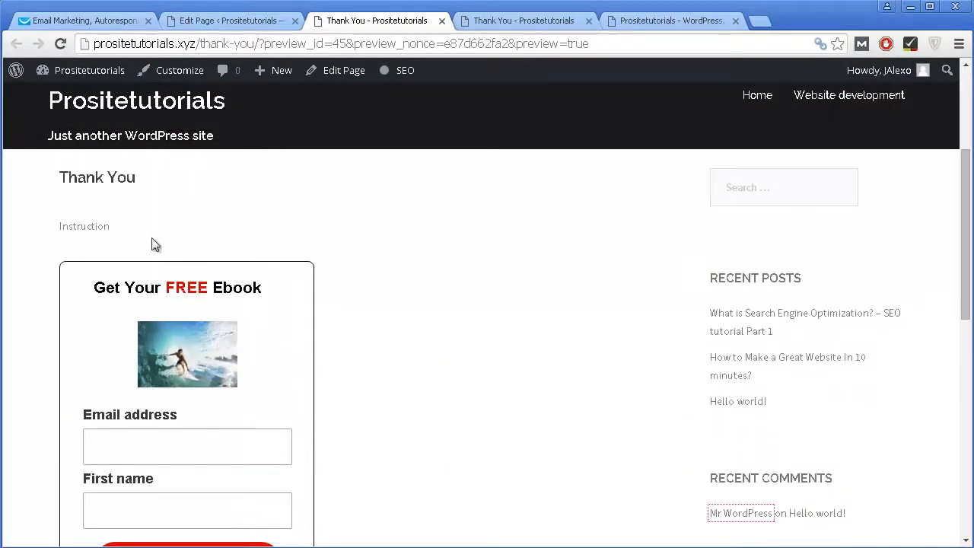
click(102, 23)
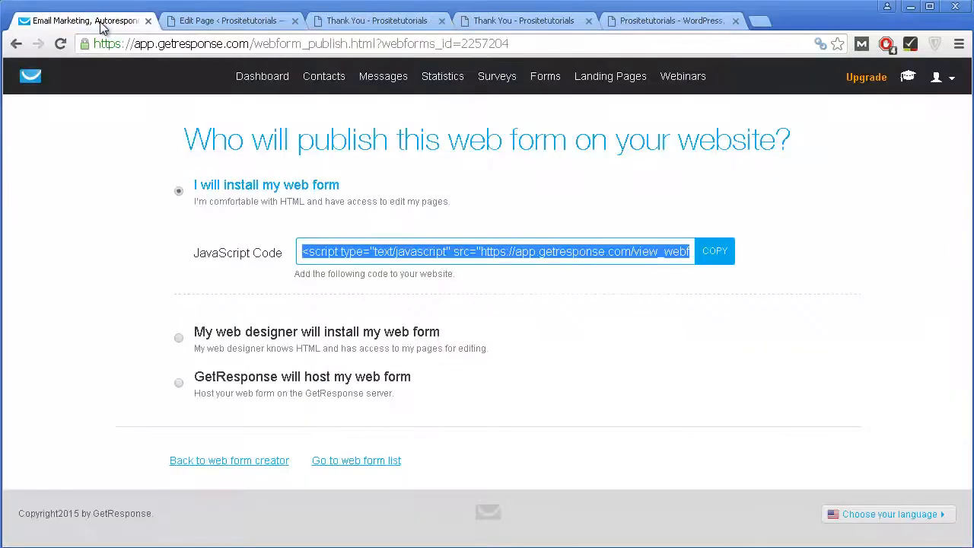
click(233, 23)
mouse_move(91, 311)
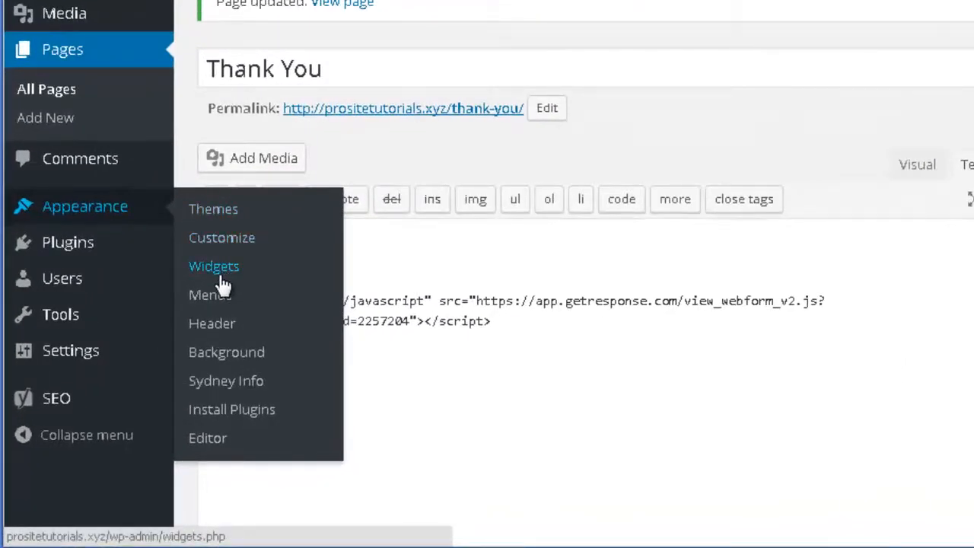
Step: Drag a Text widget into the Sidebar, paste the GetResponse form script as its content, and save
click(229, 280)
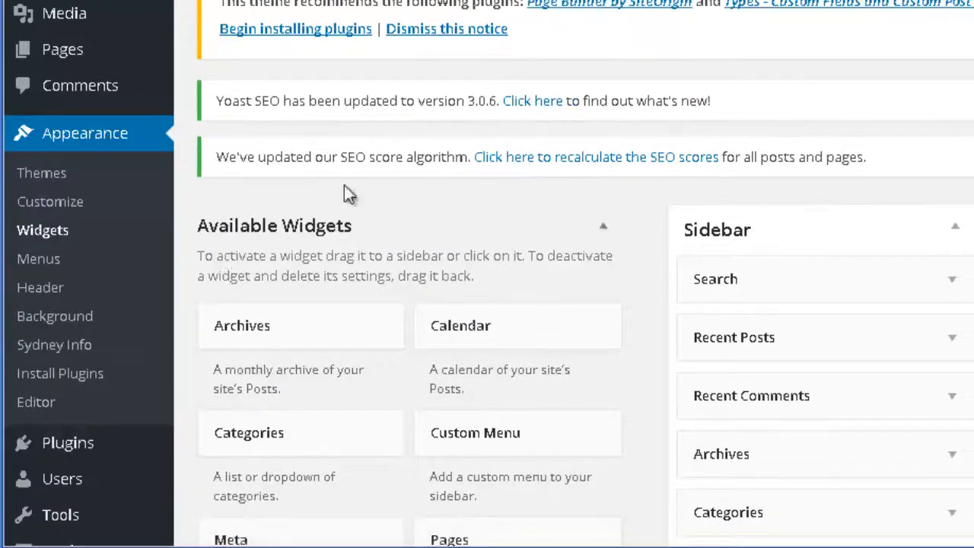
scroll(754, 160, down, 5)
scroll(765, 236, up, 3)
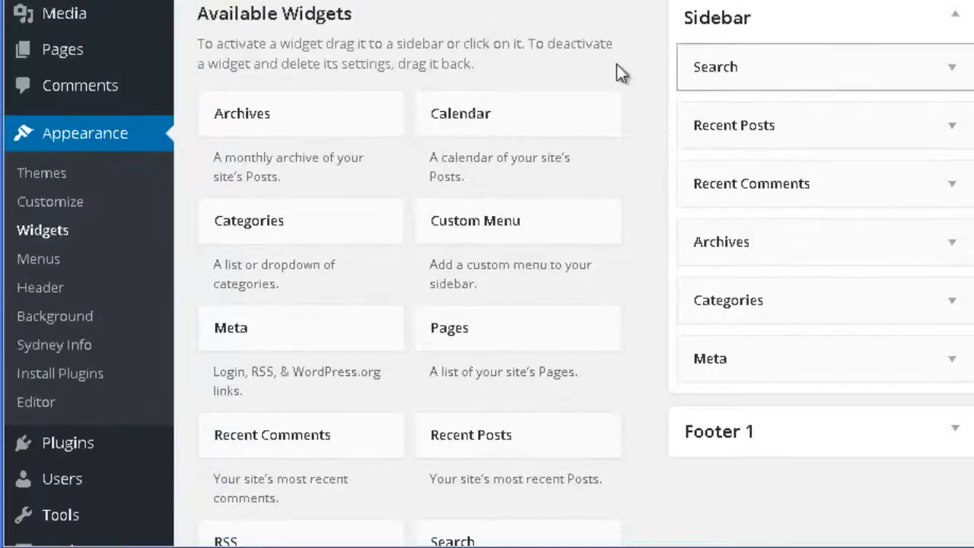
scroll(470, 147, down, 4)
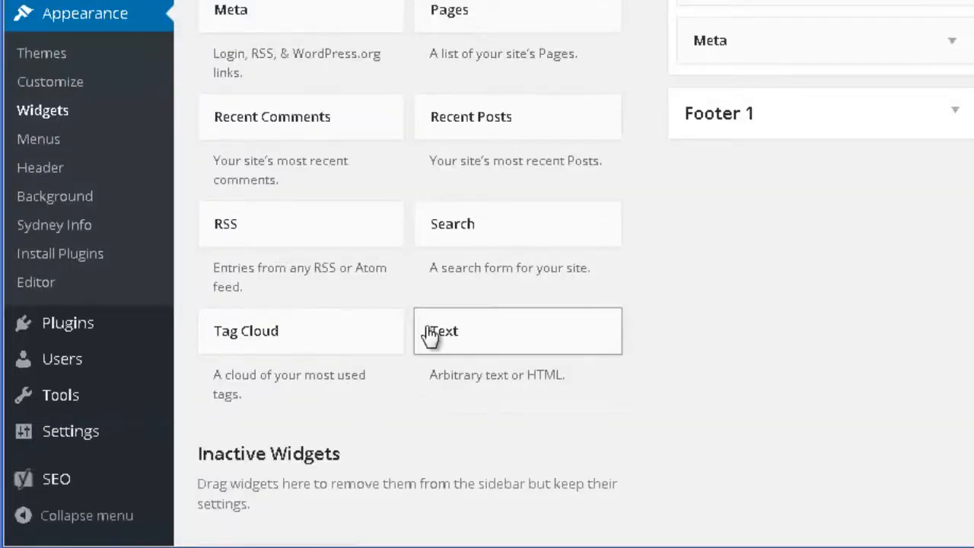
drag(434, 337, 733, 277)
scroll(588, 291, up, 1)
scroll(588, 292, up, 5)
scroll(732, 304, down, 3)
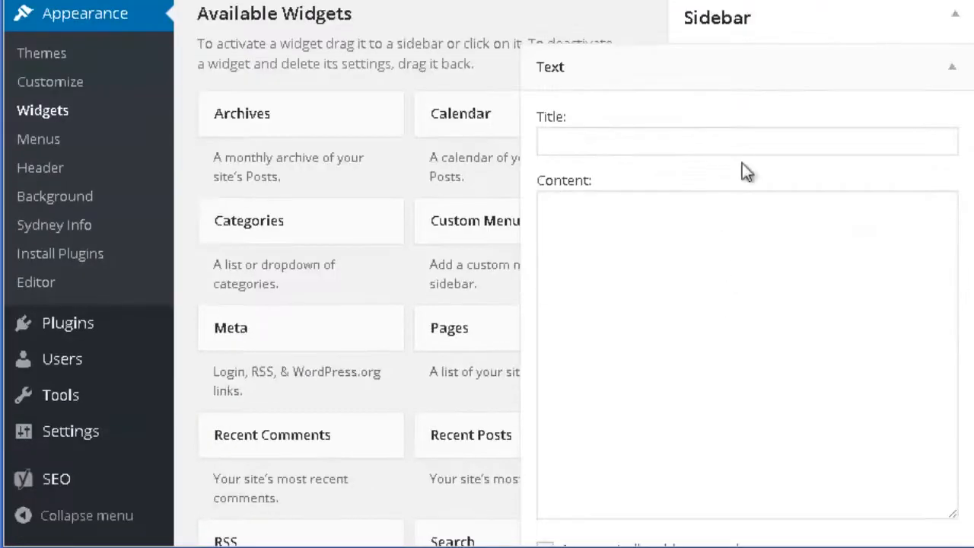
click(702, 252)
text(<script type="text/javascript" src="https://app.getresponse.com/view_webform_v2.js?u=BiTNK&webforms_id=2257204"></script>)
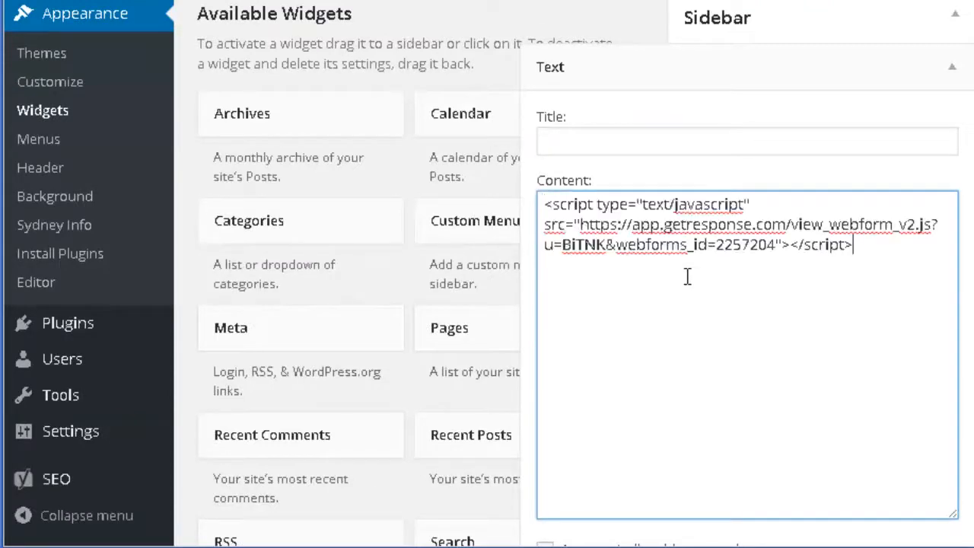
scroll(700, 274, down, 3)
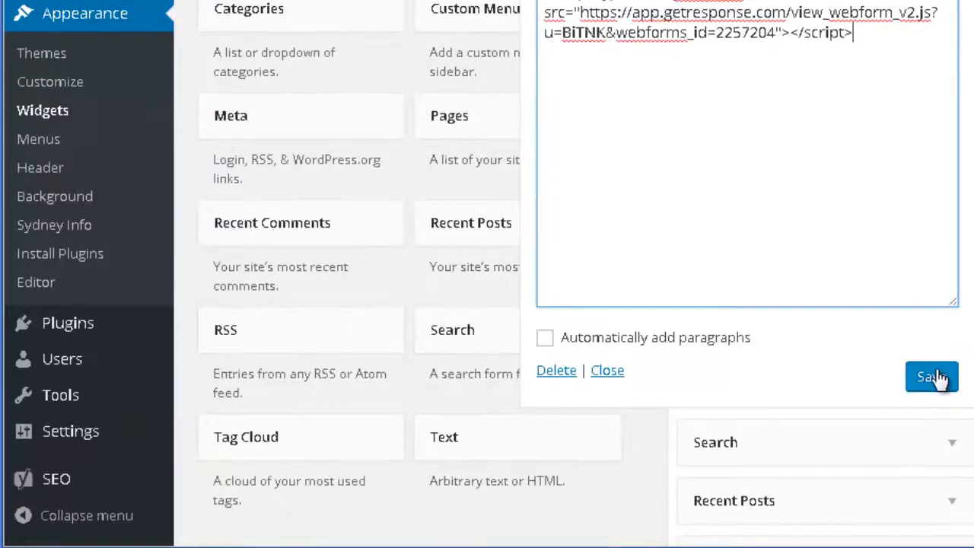
click(934, 375)
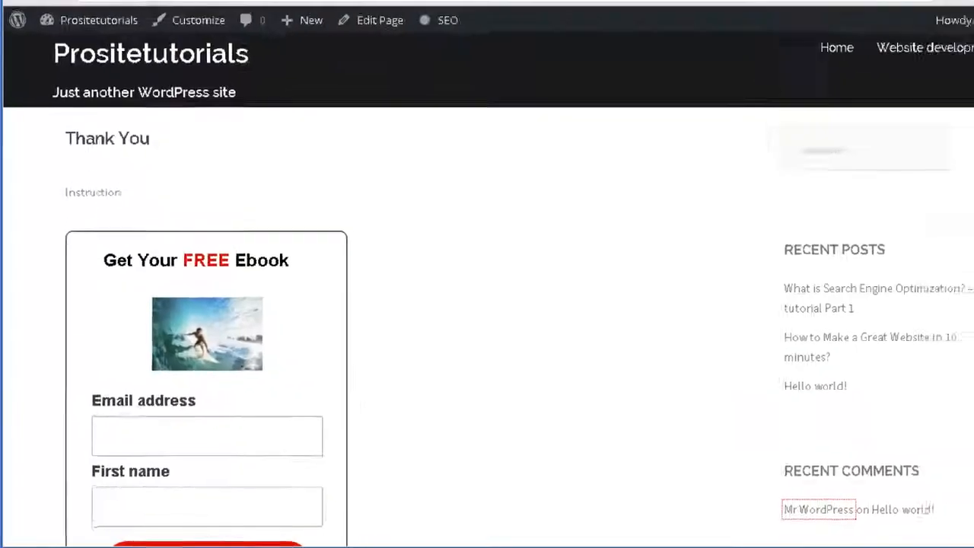
Step: Strip /thank-you/ from the address to load the prositetutorials.xyz homepage
drag(196, 44, 589, 43)
key(BackSpace)
key(Return)
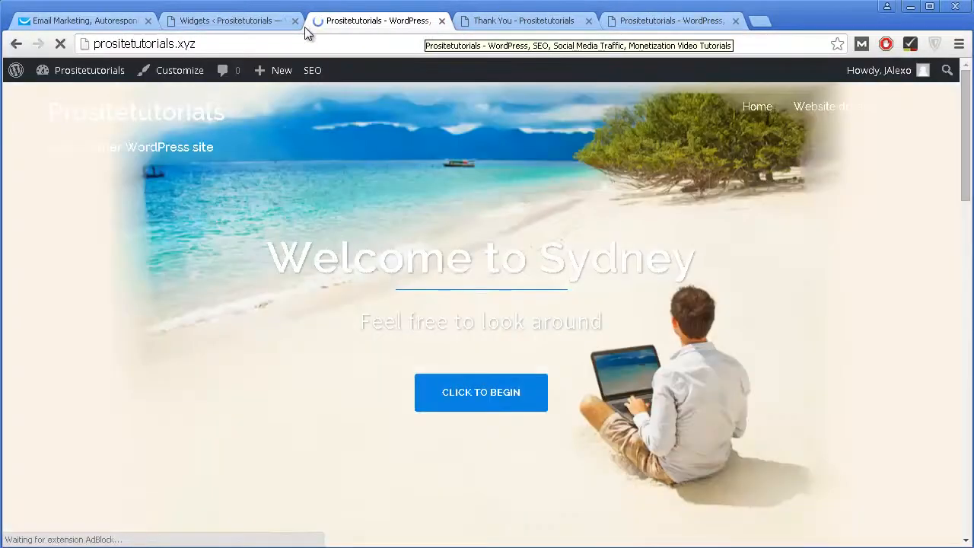
Step: Scroll the homepage to confirm the 'Get Your FREE Ebook' form appears in the sidebar
scroll(835, 143, down, 5)
scroll(835, 147, down, 2)
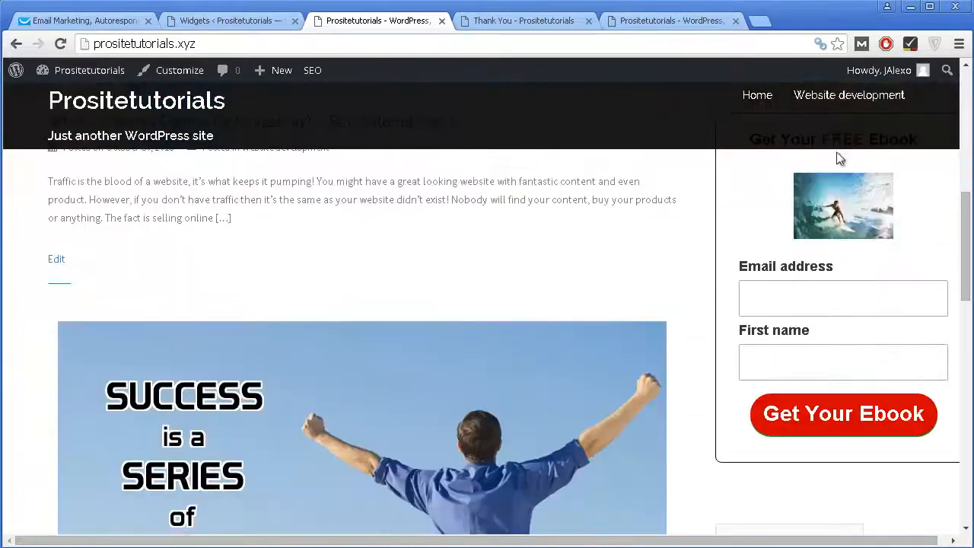
drag(680, 541, 865, 506)
scroll(861, 419, up, 2)
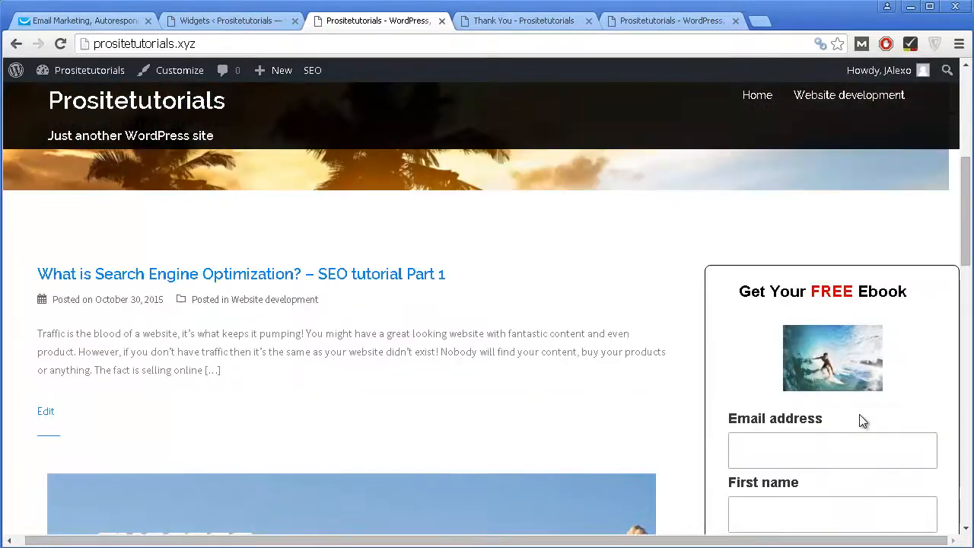
scroll(860, 413, down, 1)
scroll(875, 251, down, 1)
scroll(871, 217, up, 1)
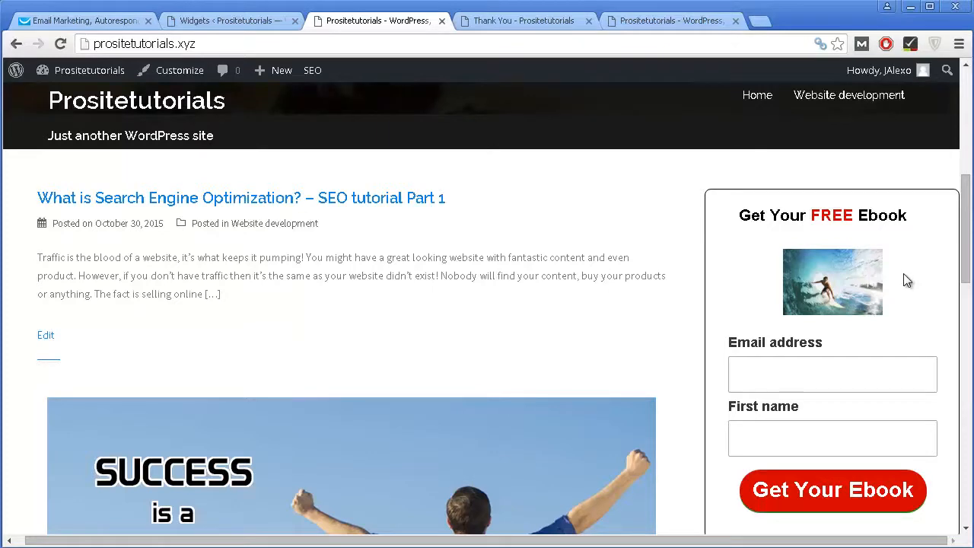
scroll(773, 315, up, 1)
scroll(826, 361, down, 2)
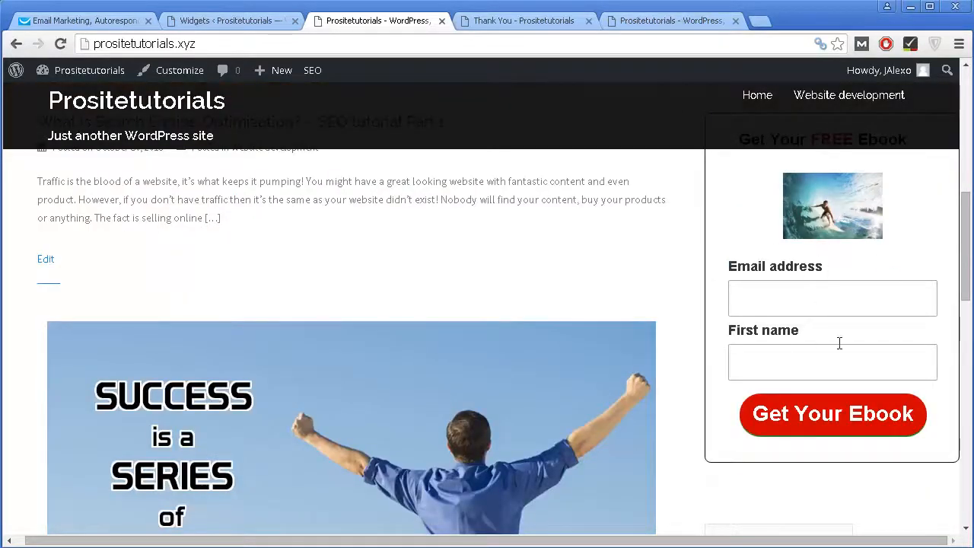
scroll(747, 358, down, 2)
scroll(750, 359, up, 2)
scroll(773, 276, up, 2)
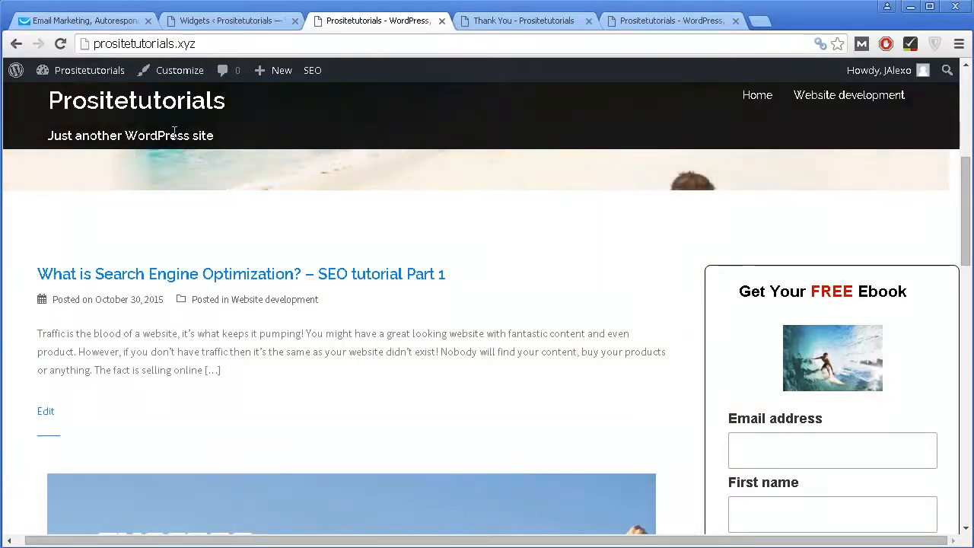
Step: Return to the GetResponse account and start creating a new landing page
click(118, 25)
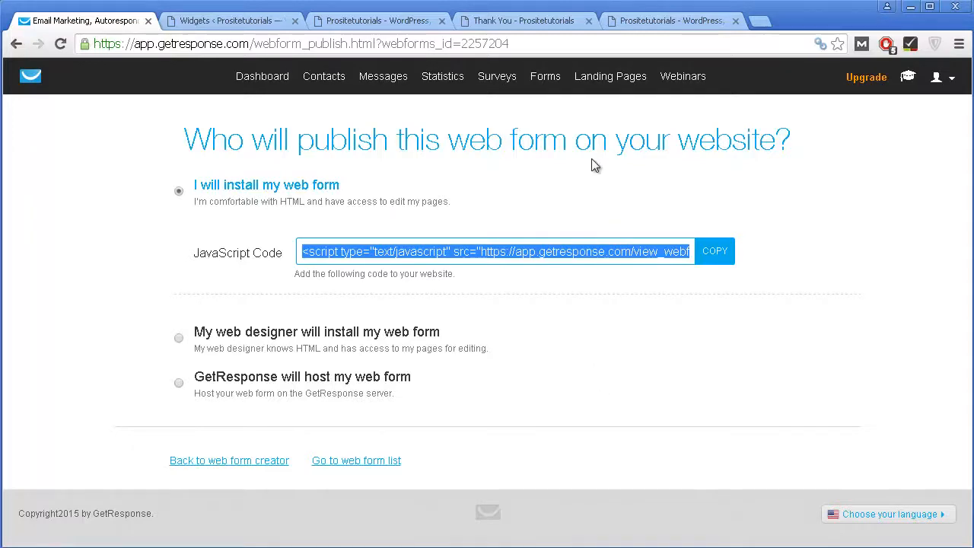
mouse_move(620, 80)
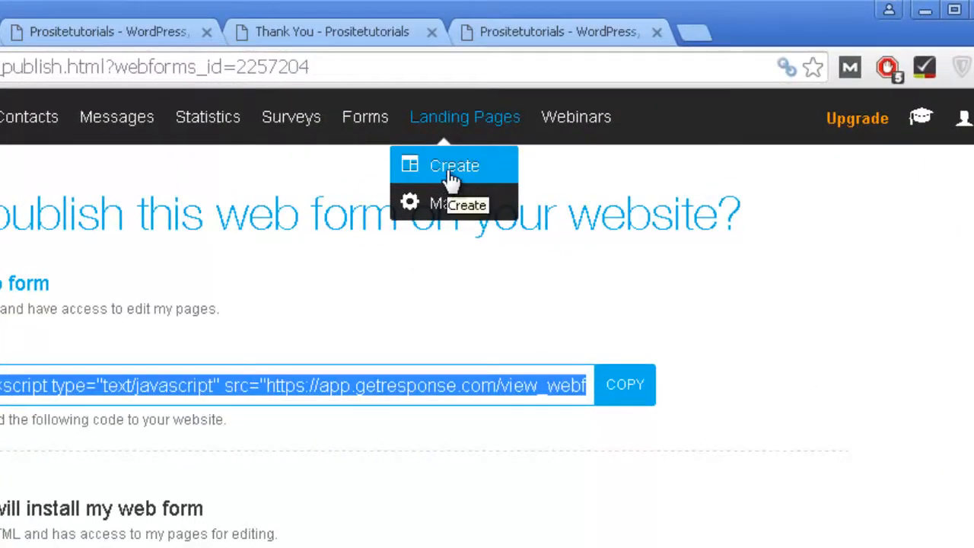
click(450, 169)
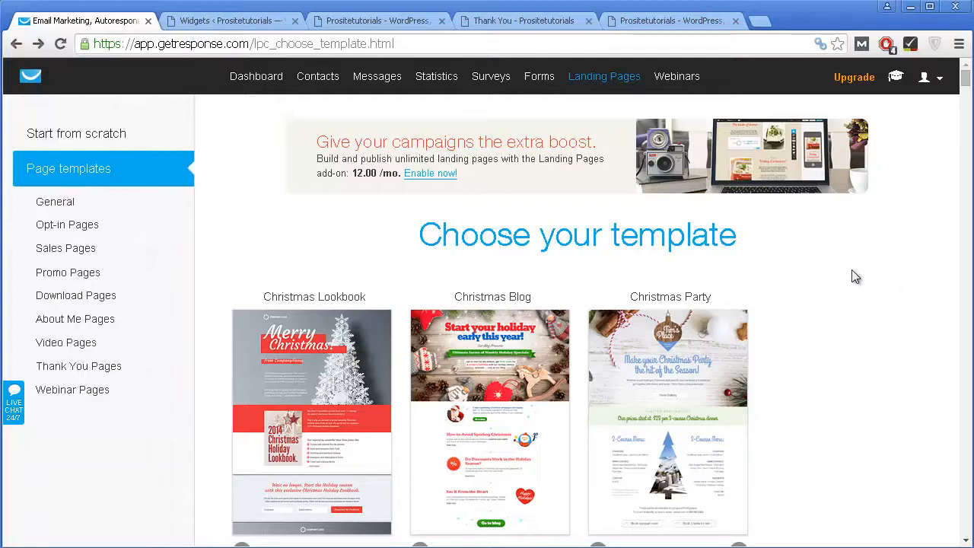
Step: Browse the template gallery and choose the Free Report template
scroll(853, 272, down, 1)
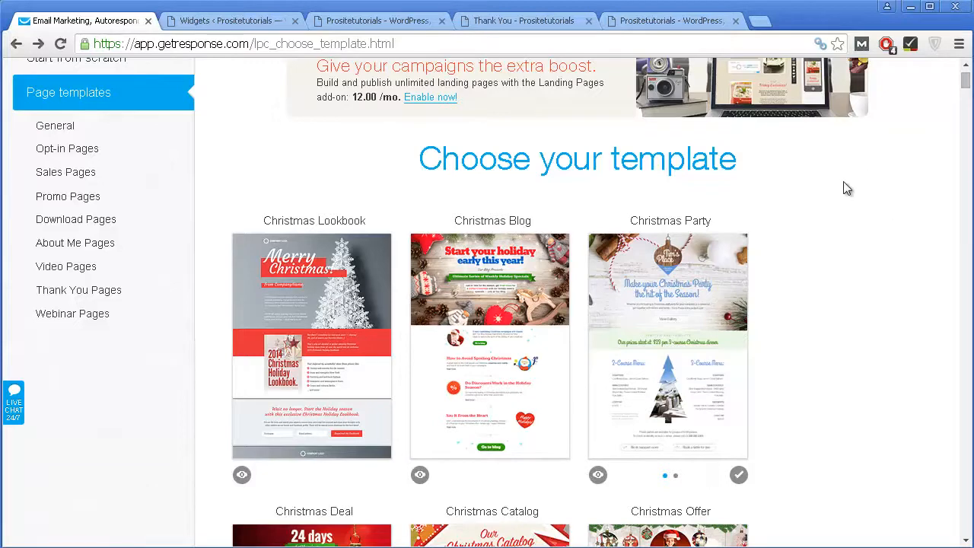
scroll(845, 176, down, 1)
scroll(845, 178, down, 1)
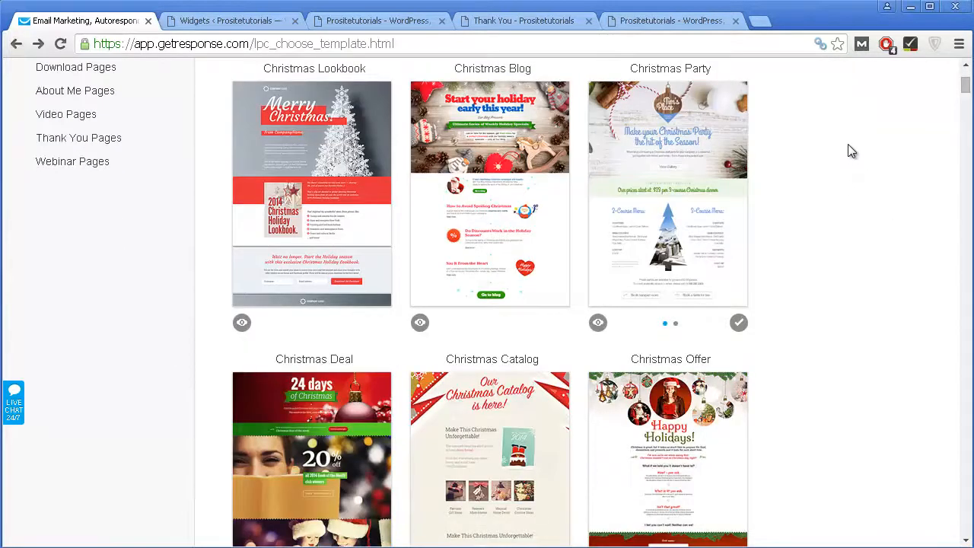
scroll(849, 154, up, 2)
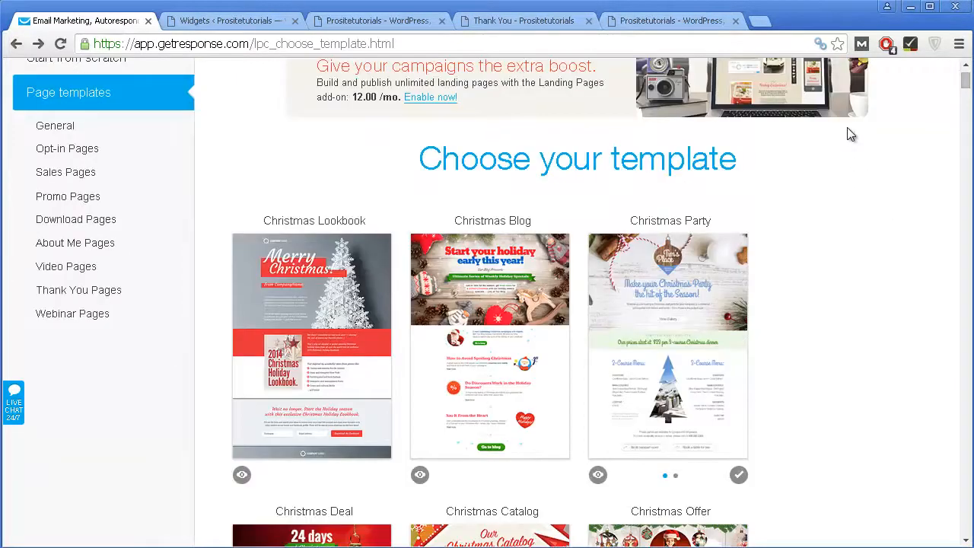
scroll(847, 127, up, 1)
scroll(453, 143, down, 2)
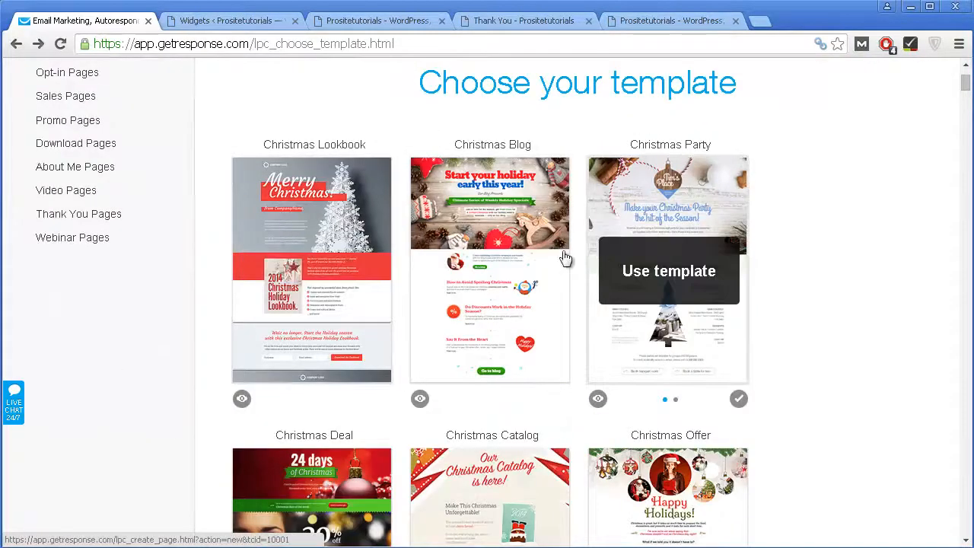
scroll(644, 327, down, 5)
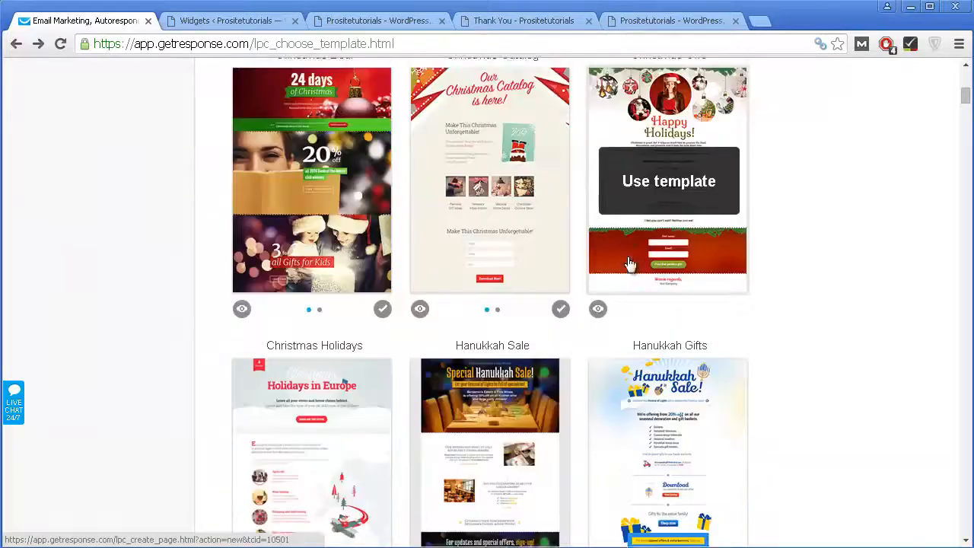
scroll(630, 263, down, 7)
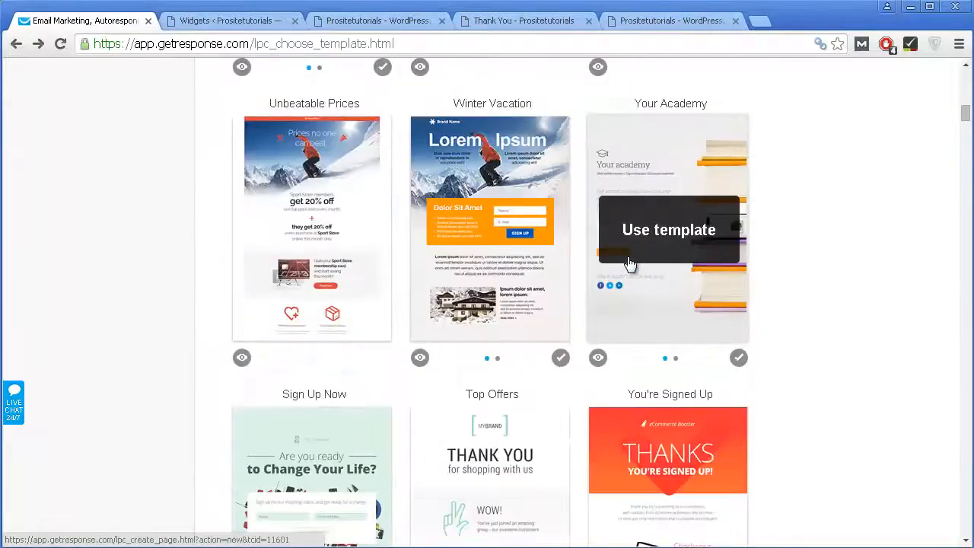
scroll(630, 264, up, 12)
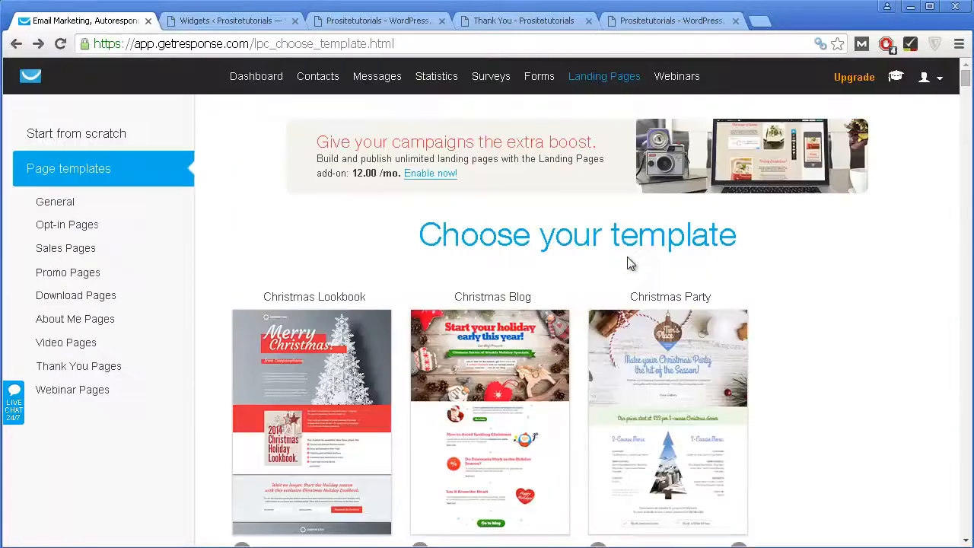
scroll(533, 251, down, 1)
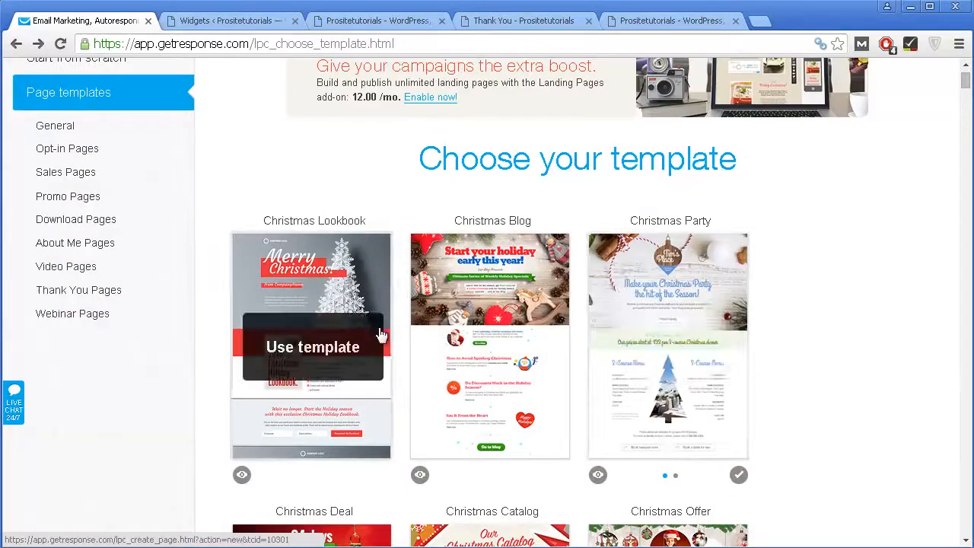
scroll(652, 343, down, 1)
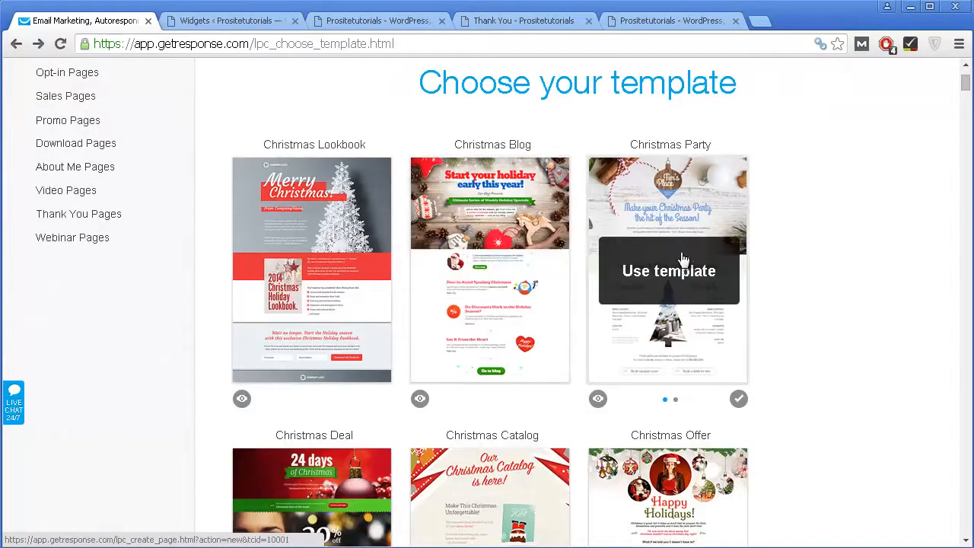
scroll(689, 283, down, 9)
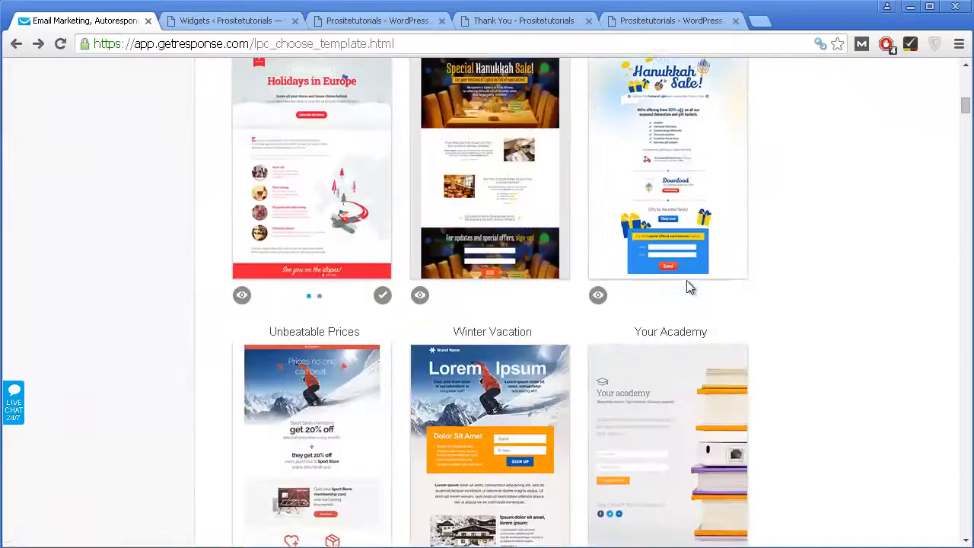
scroll(689, 286, down, 6)
scroll(680, 289, up, 19)
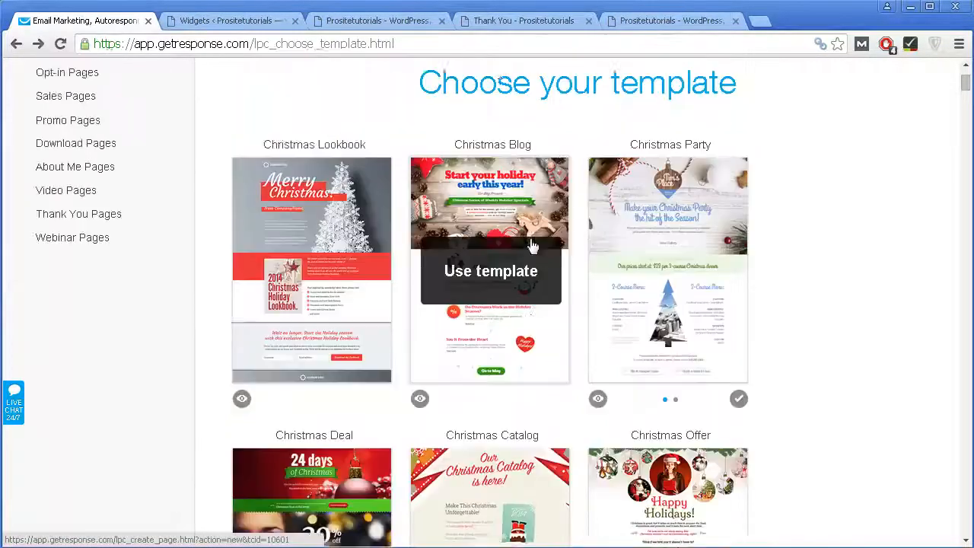
scroll(533, 246, up, 2)
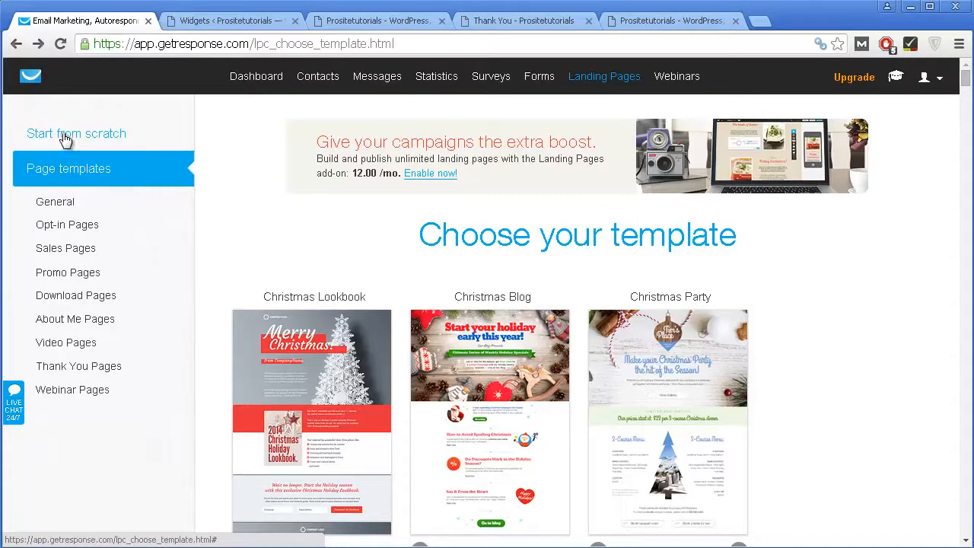
scroll(806, 243, down, 1)
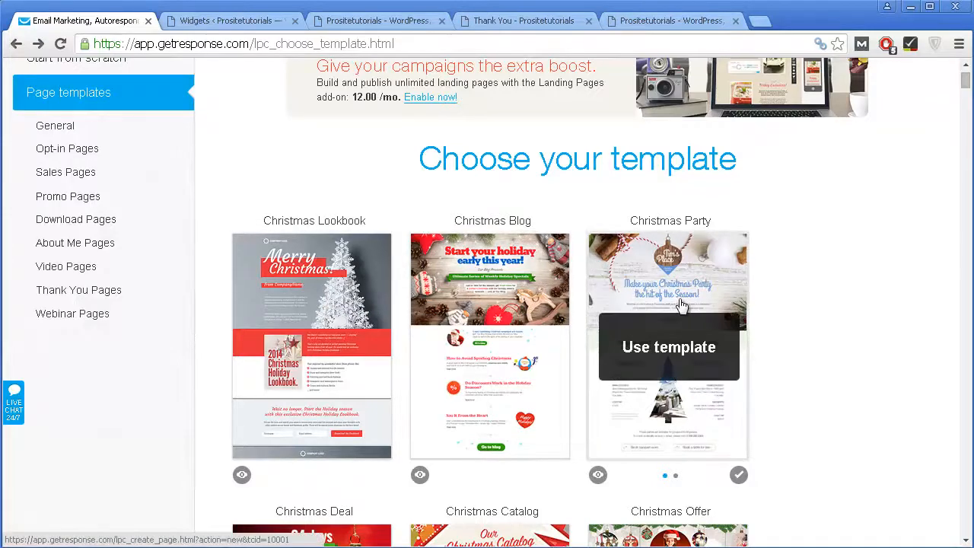
scroll(679, 313, down, 2)
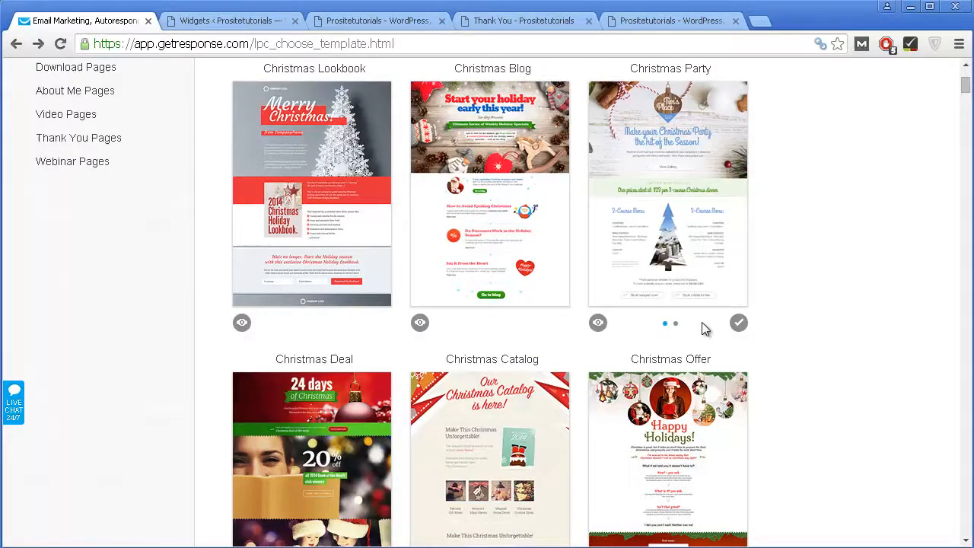
scroll(700, 320, down, 6)
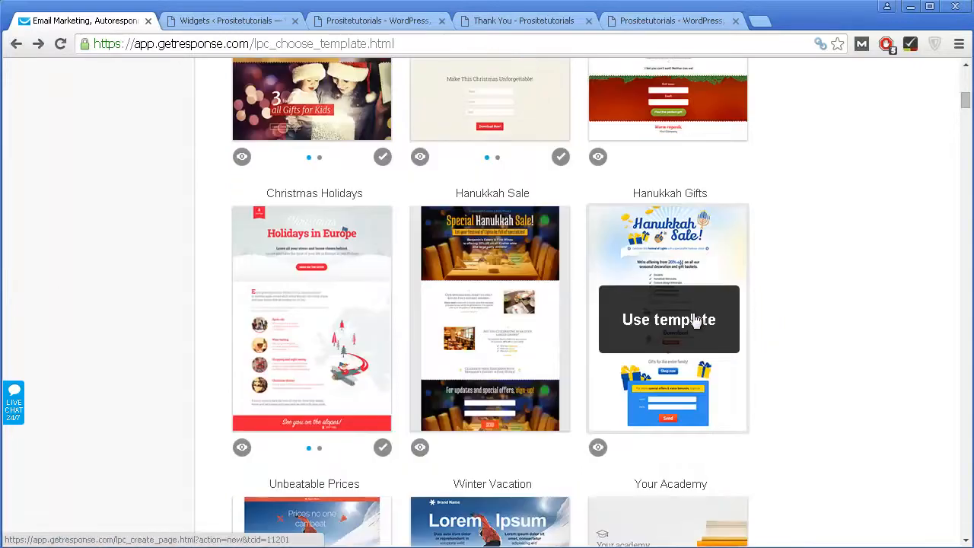
scroll(694, 319, down, 9)
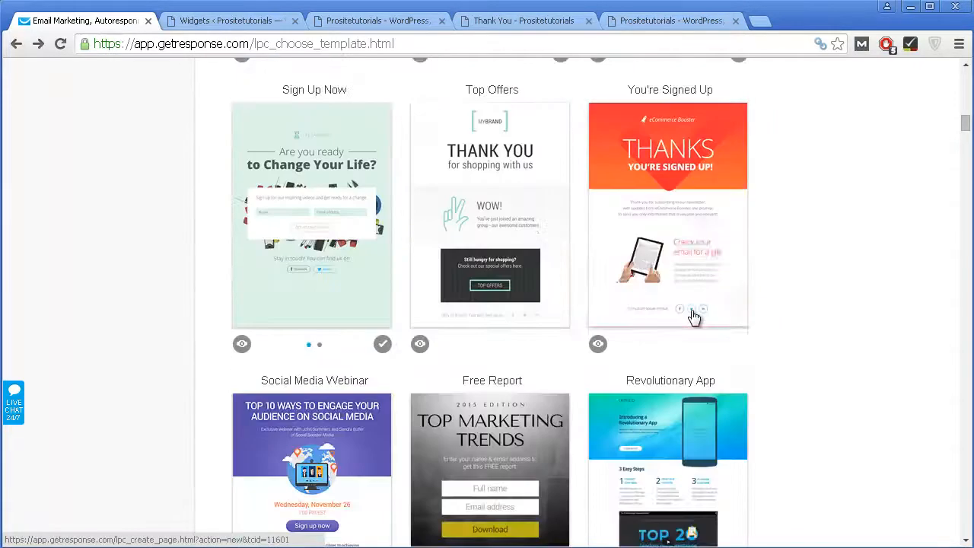
scroll(694, 318, down, 5)
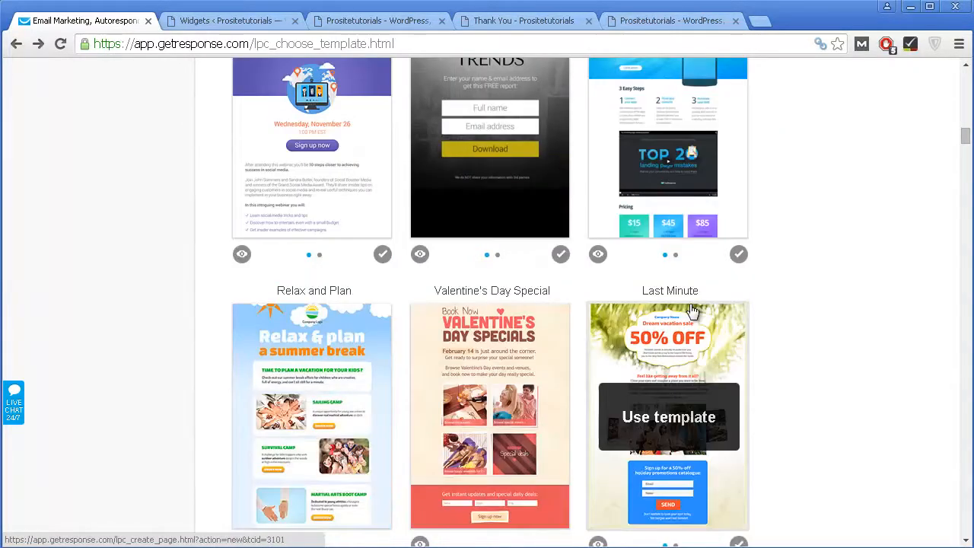
scroll(688, 309, down, 3)
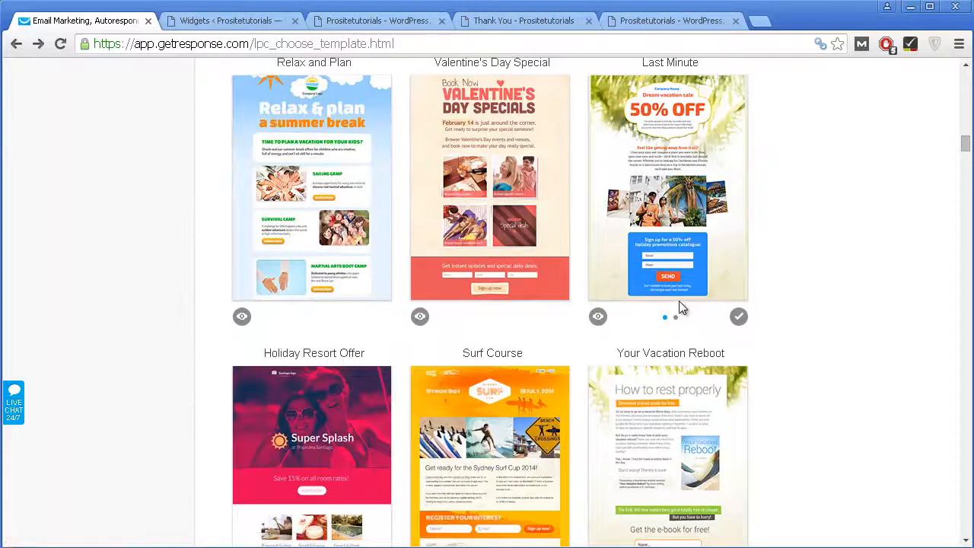
scroll(680, 308, up, 5)
click(466, 265)
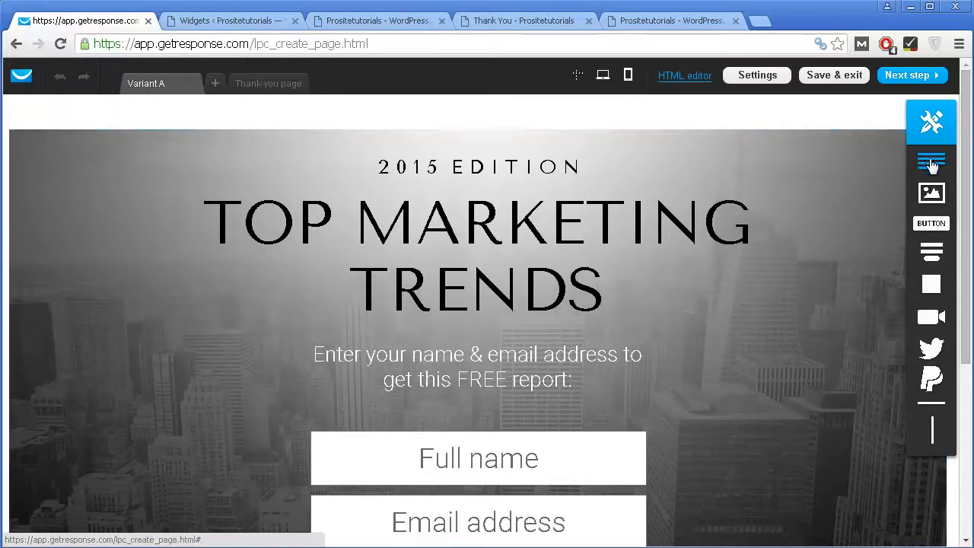
Step: Add trial text, button and road image elements to the page, then delete them again
drag(910, 173, 226, 354)
drag(931, 161, 138, 369)
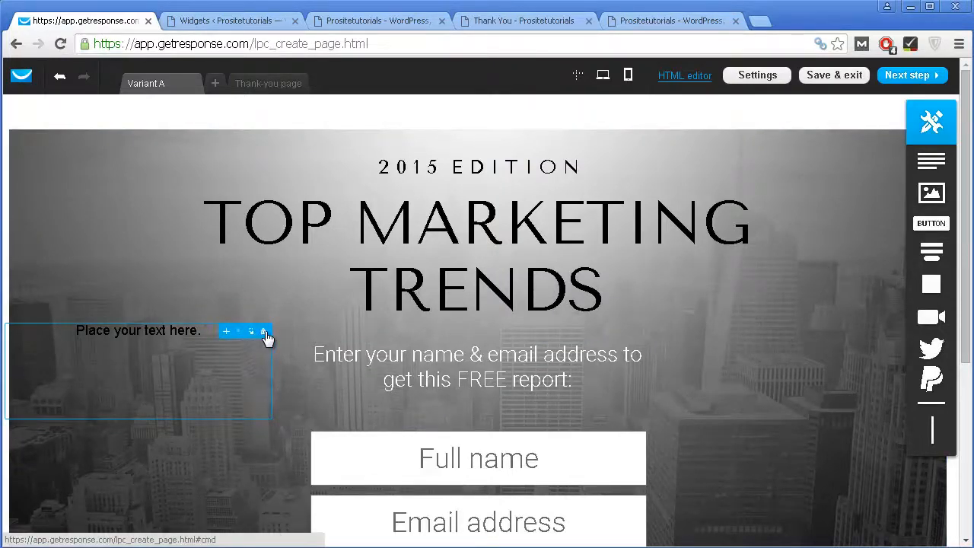
drag(932, 223, 347, 335)
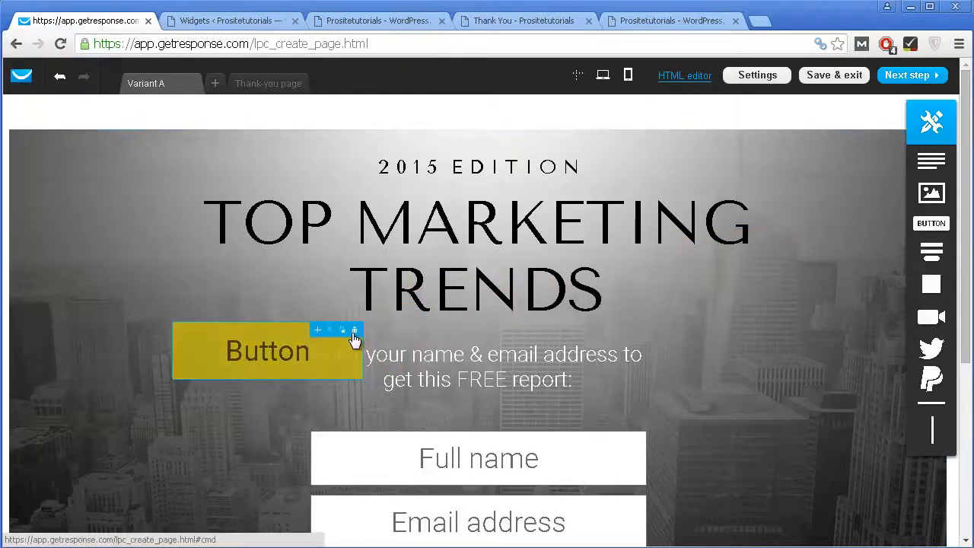
click(354, 330)
drag(323, 336, 320, 339)
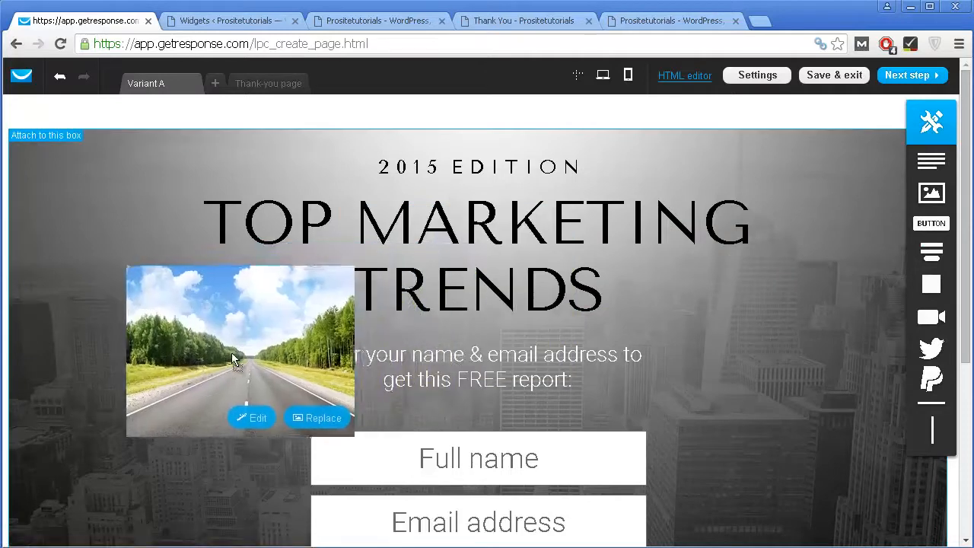
click(337, 275)
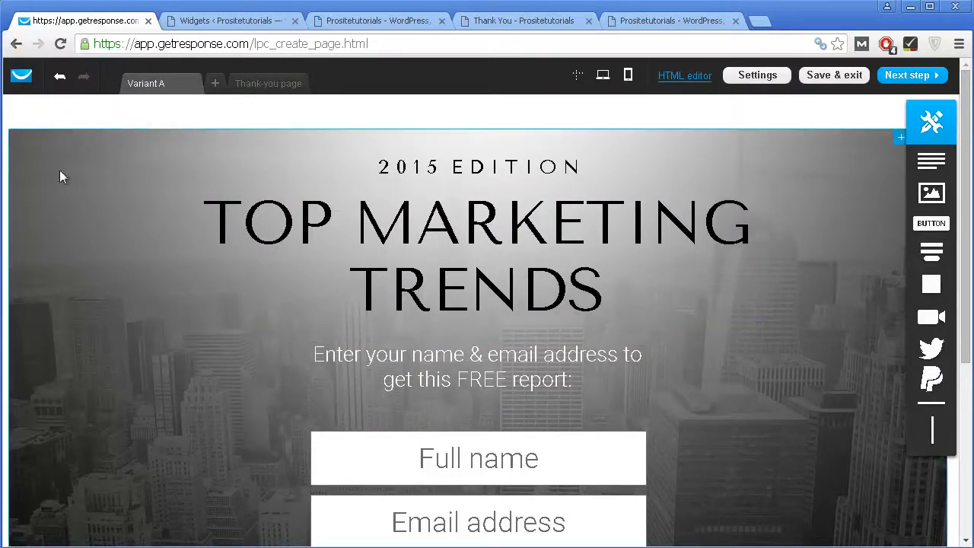
click(168, 136)
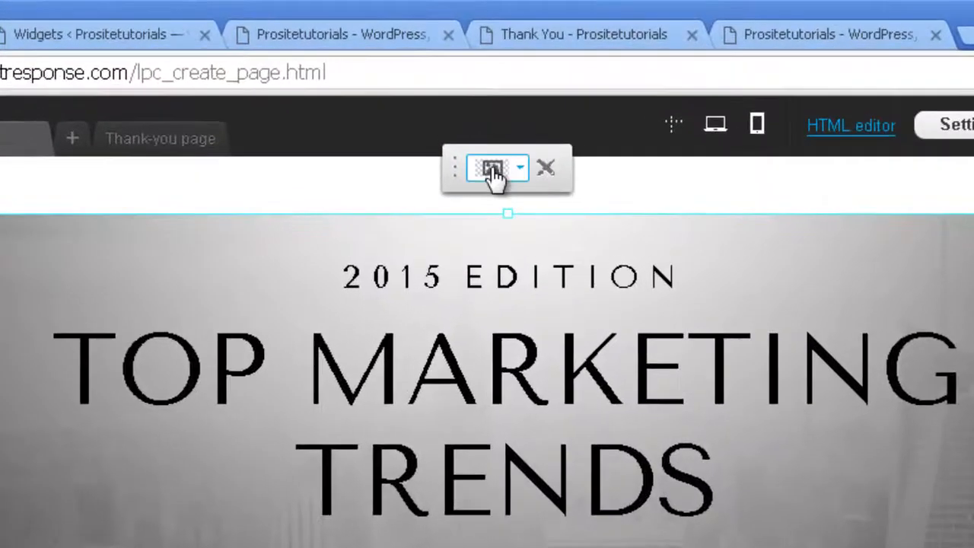
click(493, 174)
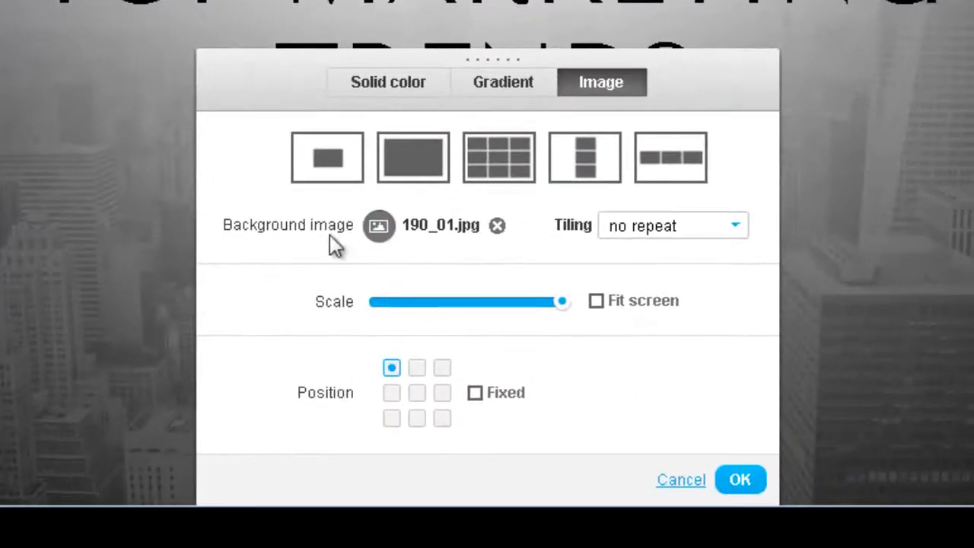
click(378, 225)
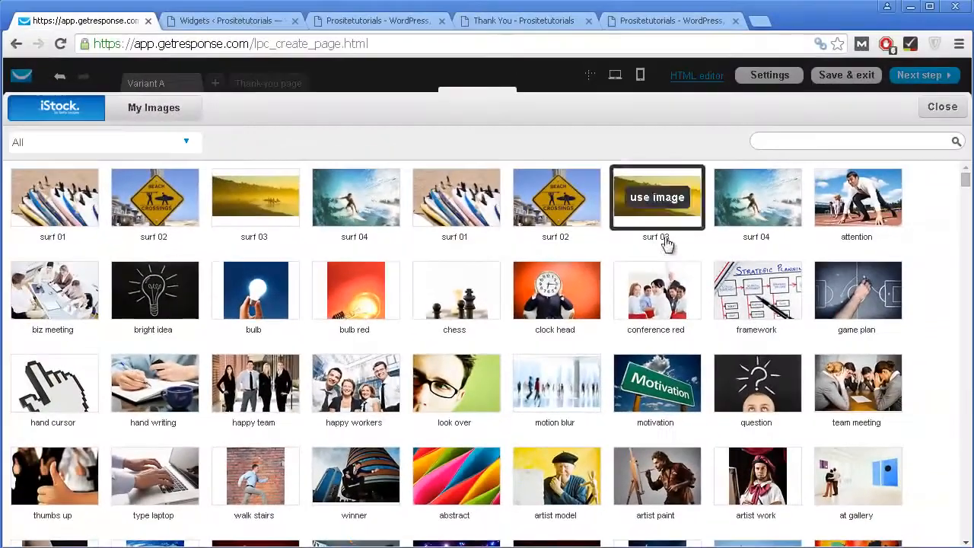
scroll(716, 140, down, 5)
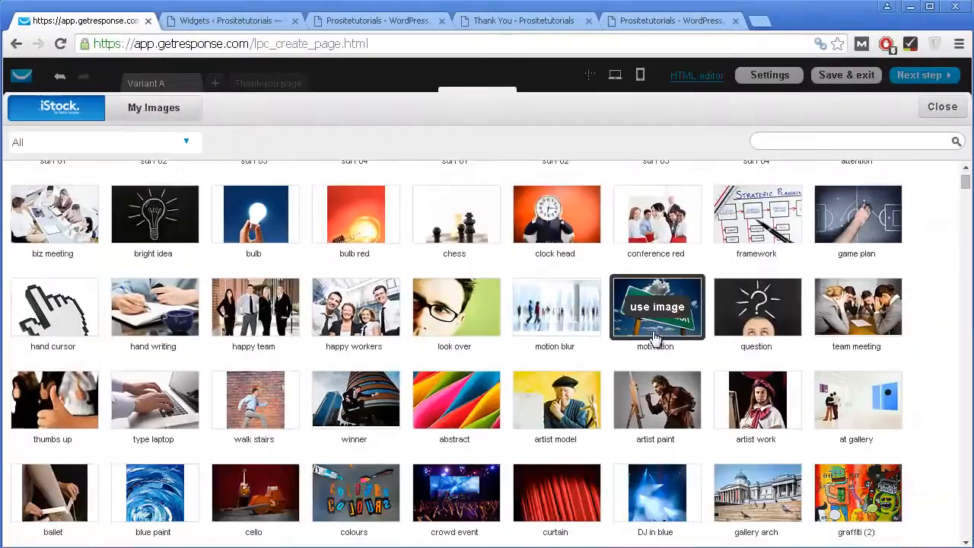
scroll(513, 303, down, 3)
scroll(515, 293, up, 8)
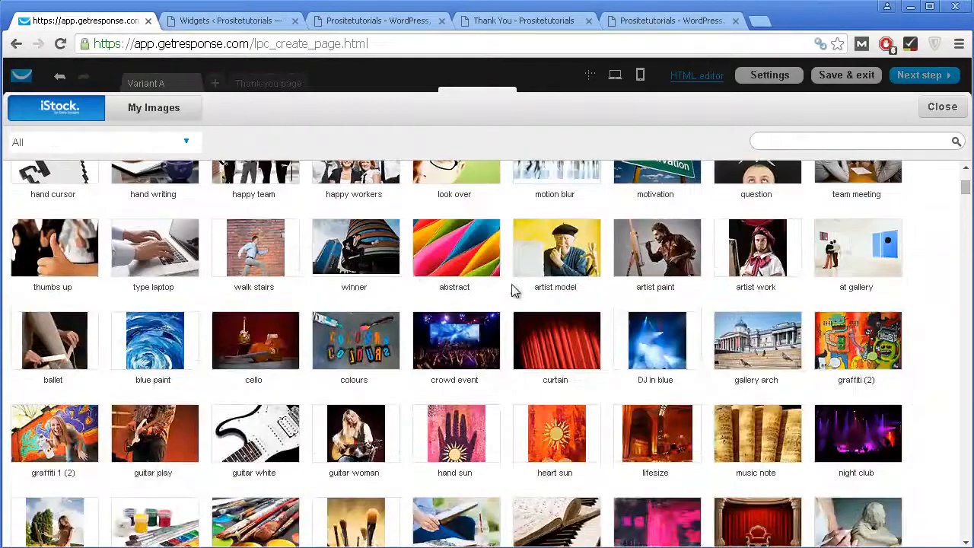
click(187, 118)
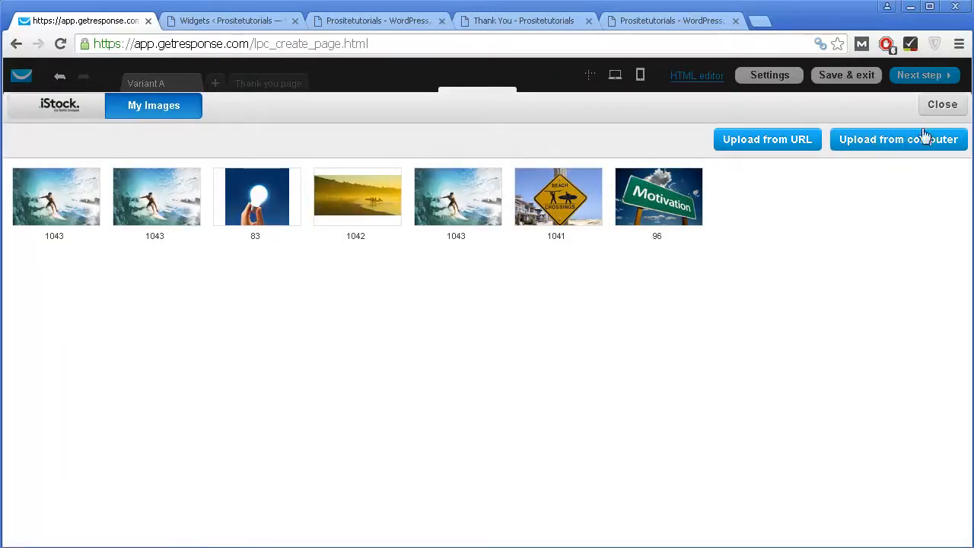
click(943, 104)
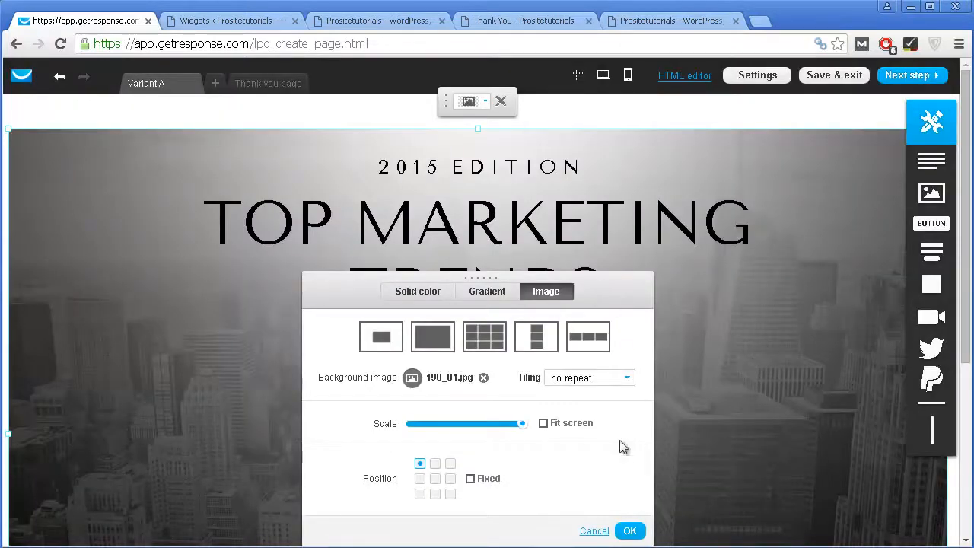
click(628, 531)
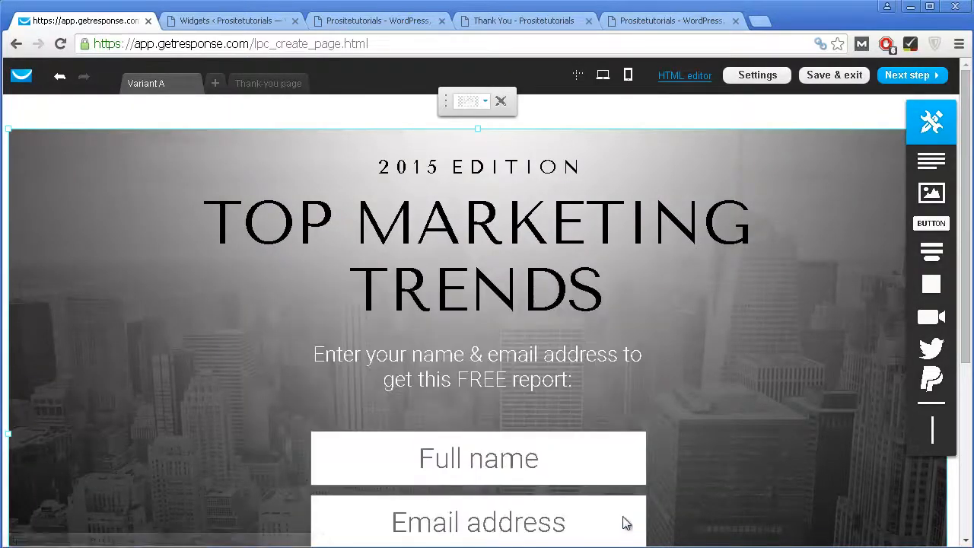
click(375, 166)
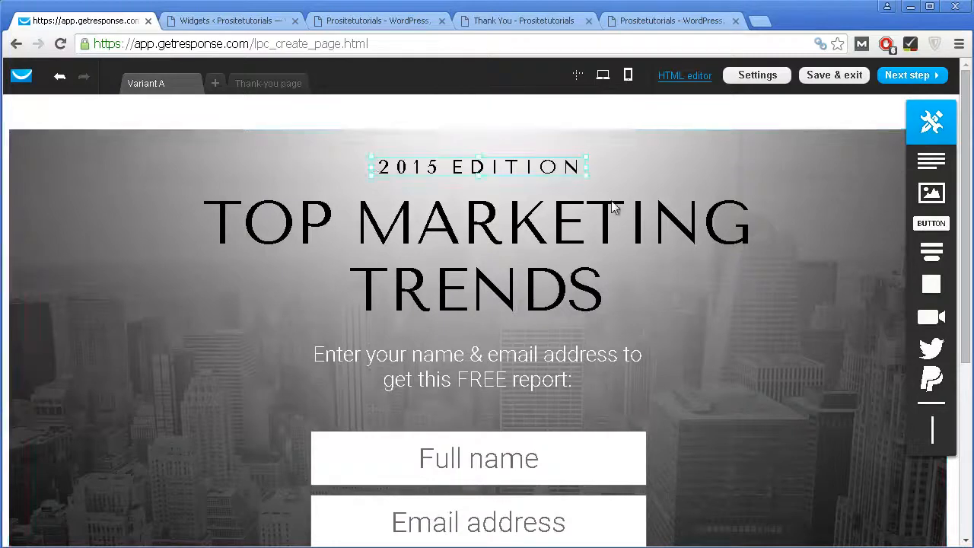
Step: Replace the heading with 'FREE Ebook' in Arial at font size 86
click(291, 224)
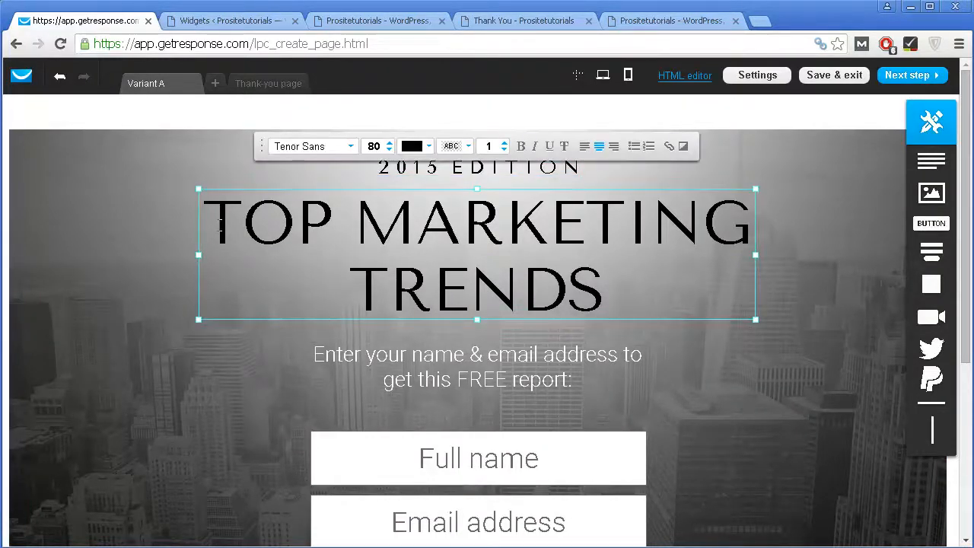
drag(240, 230, 644, 285)
text(FRE)
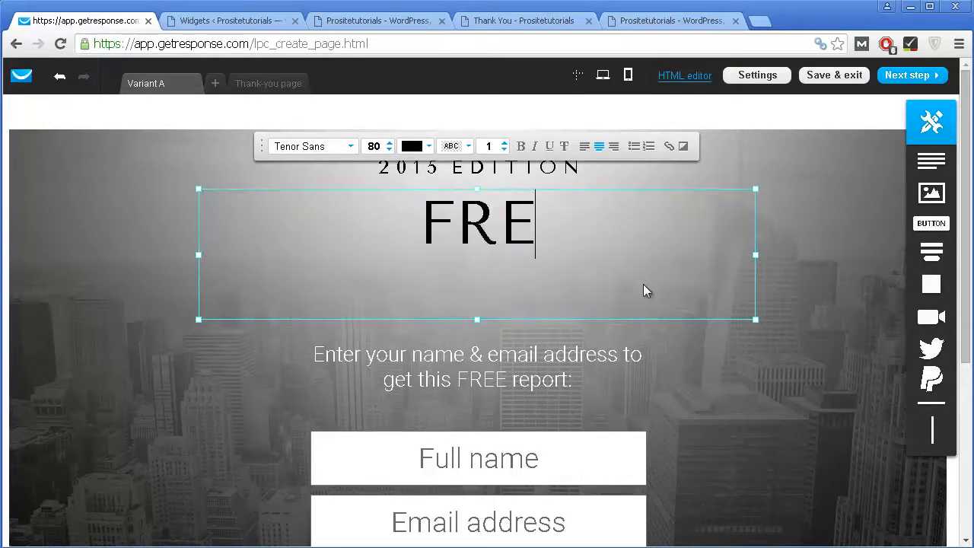
text(E Ebook)
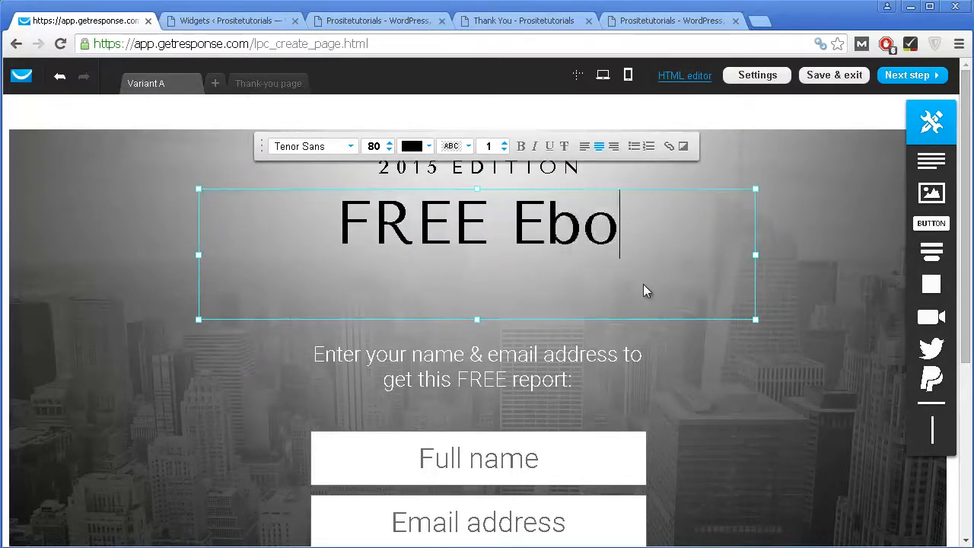
click(390, 143)
click(391, 143)
click(390, 143)
click(390, 143)
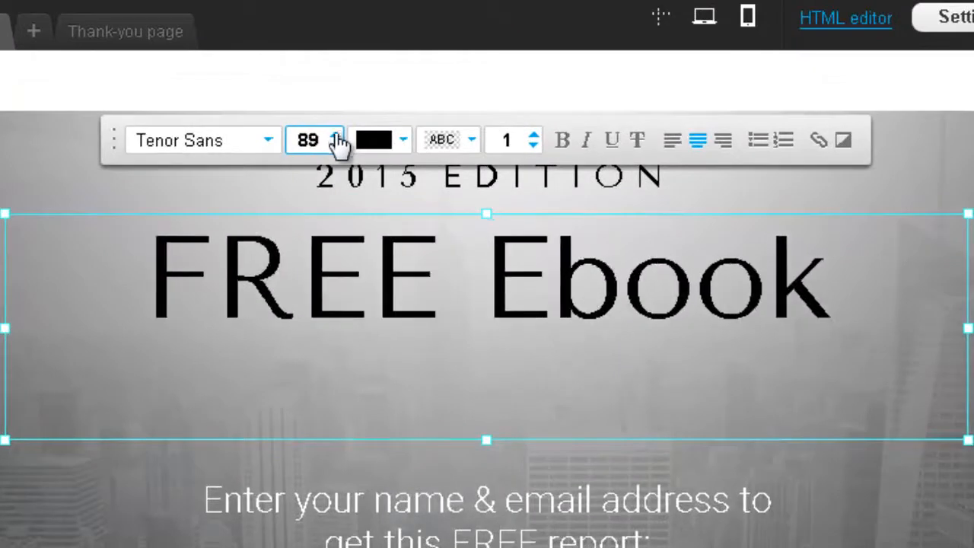
click(335, 148)
click(335, 147)
click(335, 147)
click(251, 143)
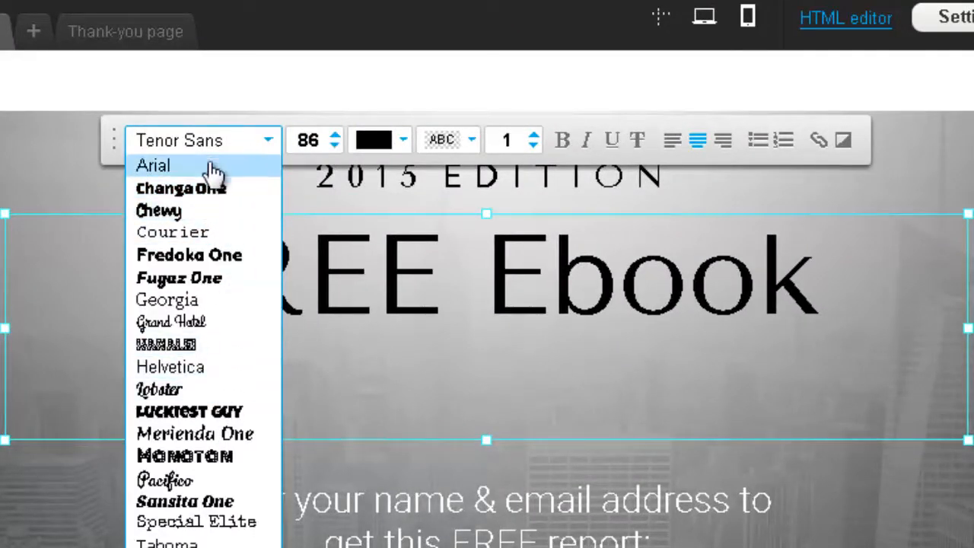
click(211, 167)
Step: Make the word 'Ebook' bold, italic, underlined and red
click(495, 288)
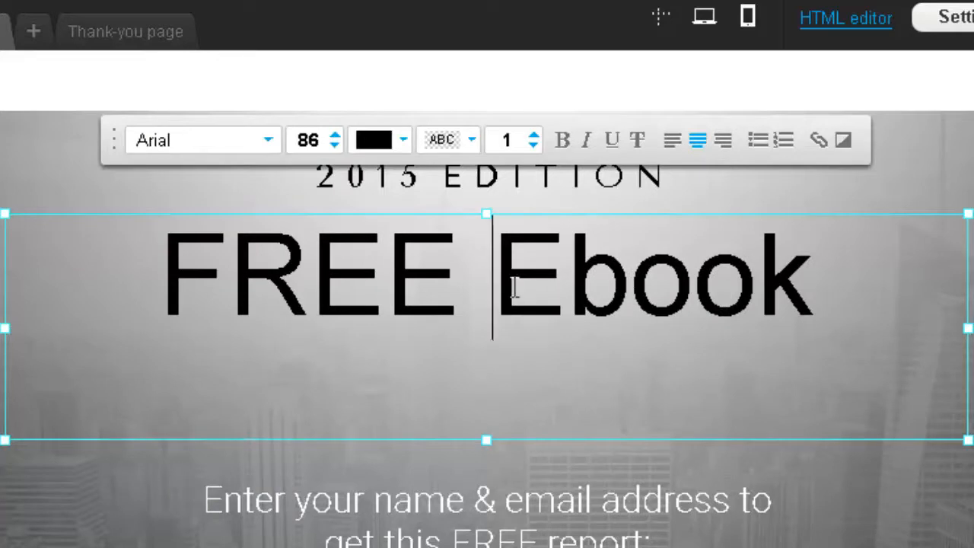
drag(496, 288, 799, 303)
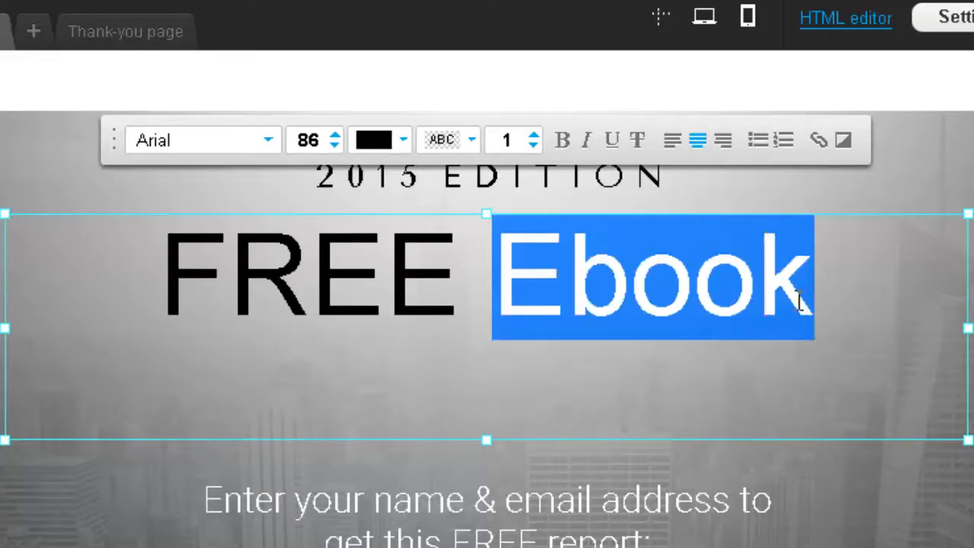
click(561, 150)
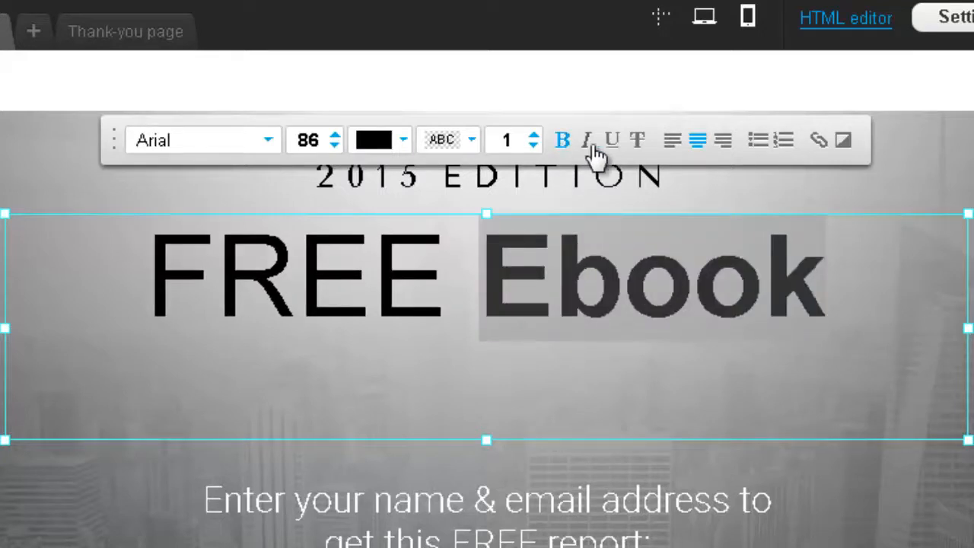
click(591, 143)
click(616, 141)
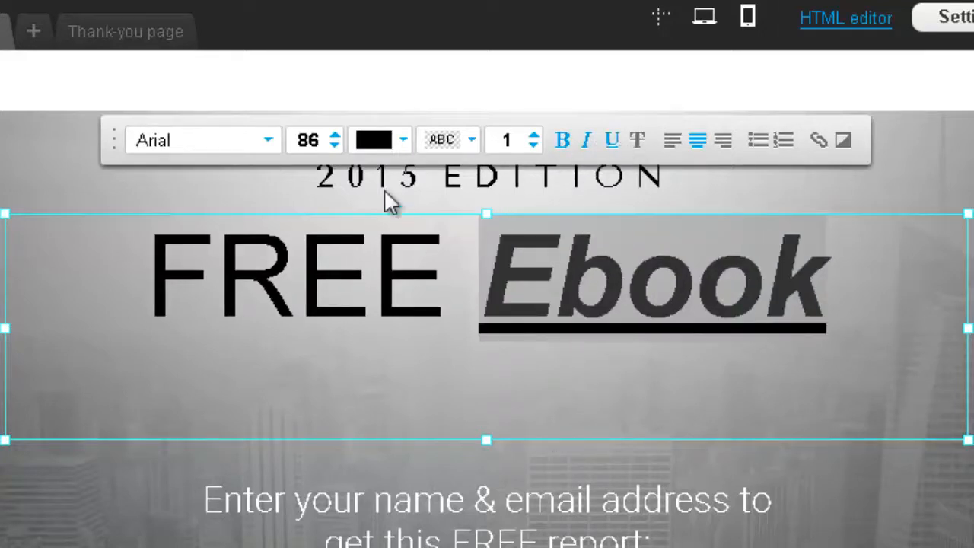
click(373, 141)
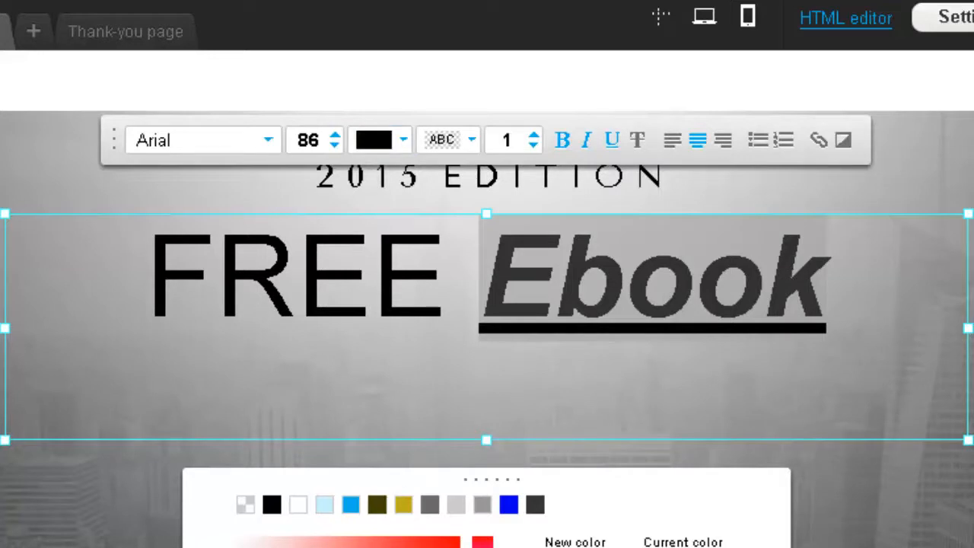
click(456, 541)
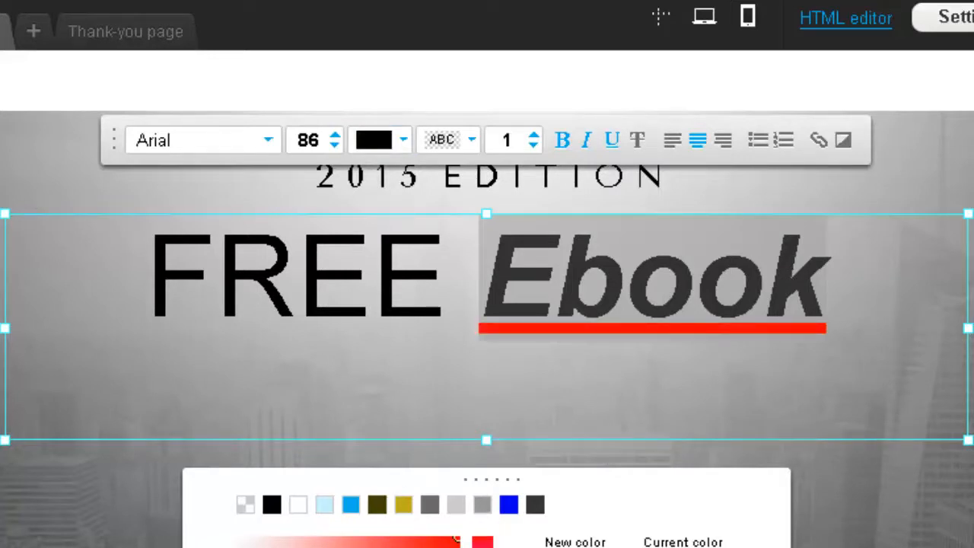
key(Return)
click(632, 404)
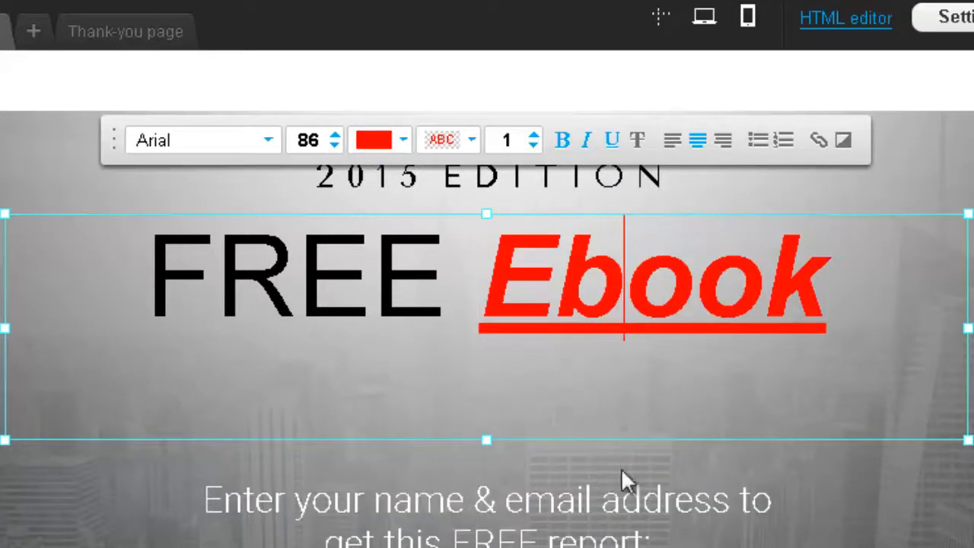
scroll(501, 306, down, 4)
scroll(502, 334, up, 2)
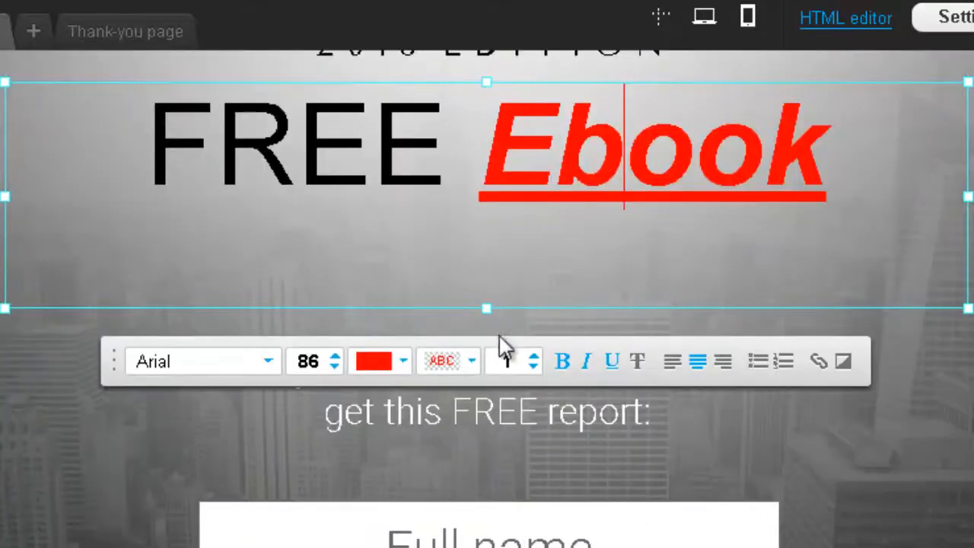
click(658, 450)
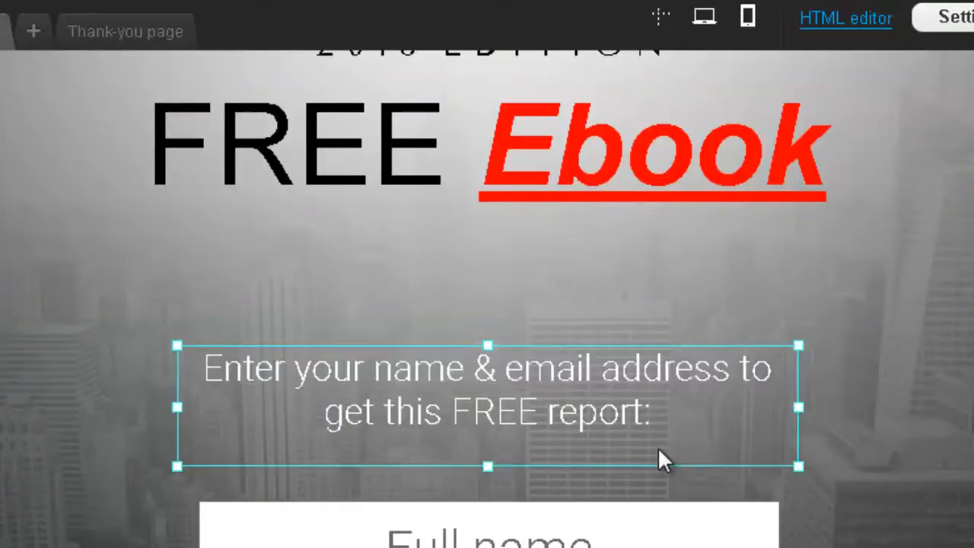
Step: Replace the name-and-email subheading text with 'Click below to get ebook'
click(619, 410)
drag(652, 415, 207, 373)
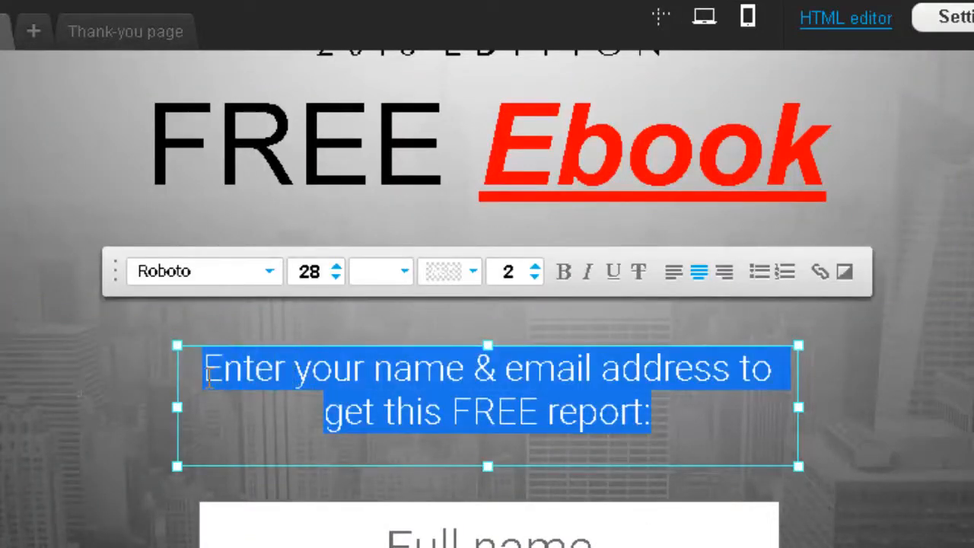
scroll(488, 426, up, 1)
scroll(490, 428, down, 1)
key(BackSpace)
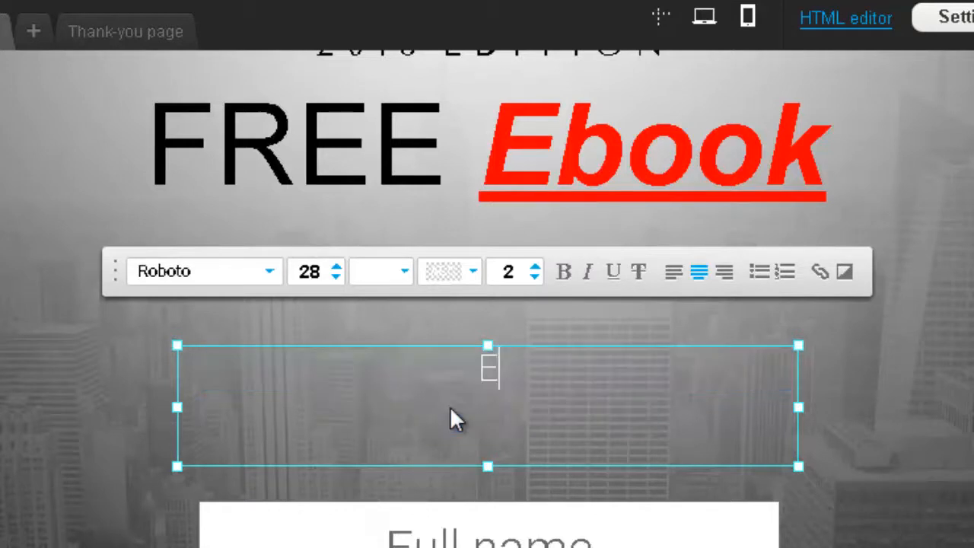
text(Cl)
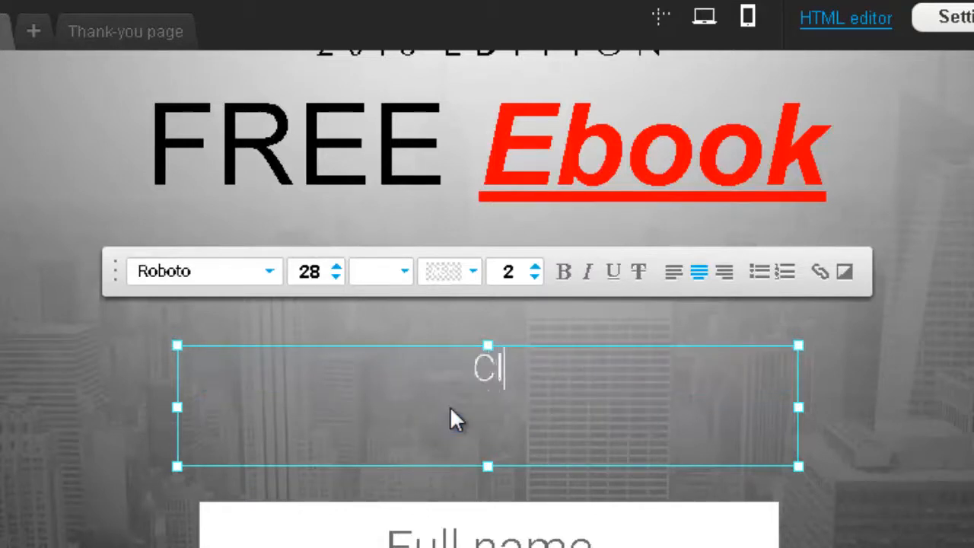
text(ick below to g)
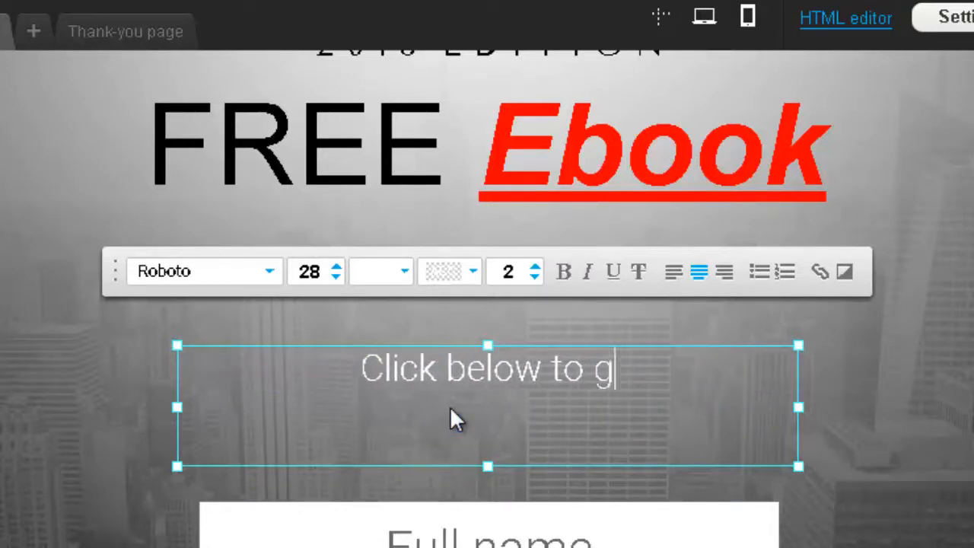
text(et ebook)
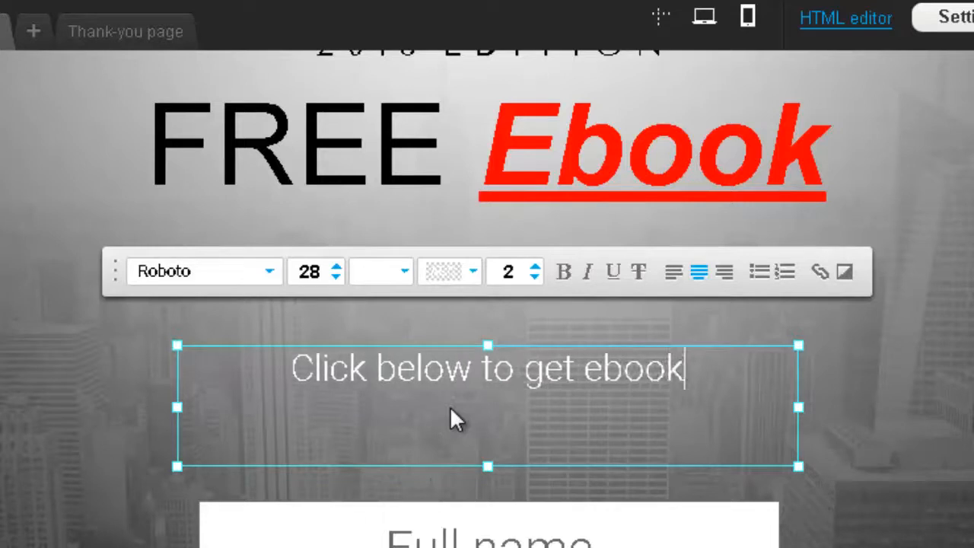
scroll(462, 442, down, 3)
click(527, 444)
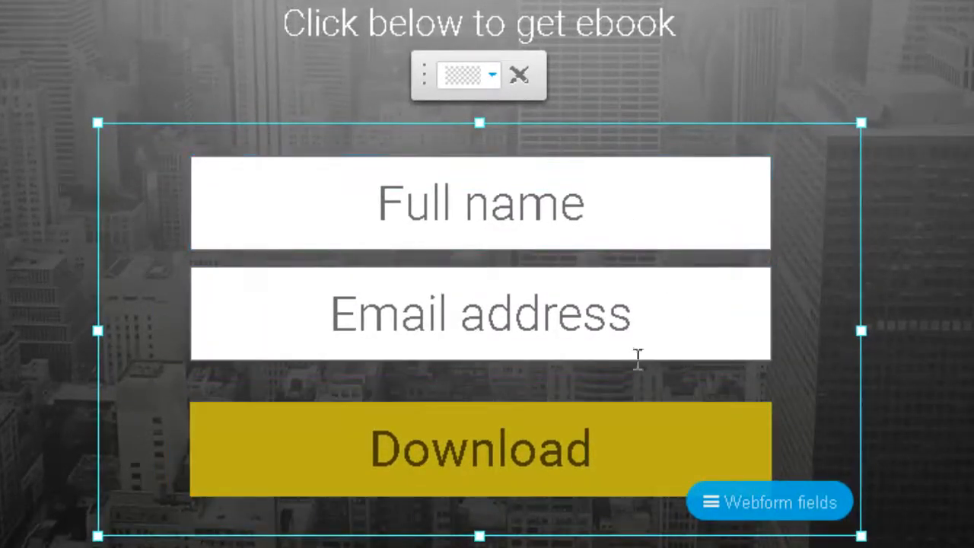
Step: Tick the age field in Webform fields and drag it below Email address
click(776, 516)
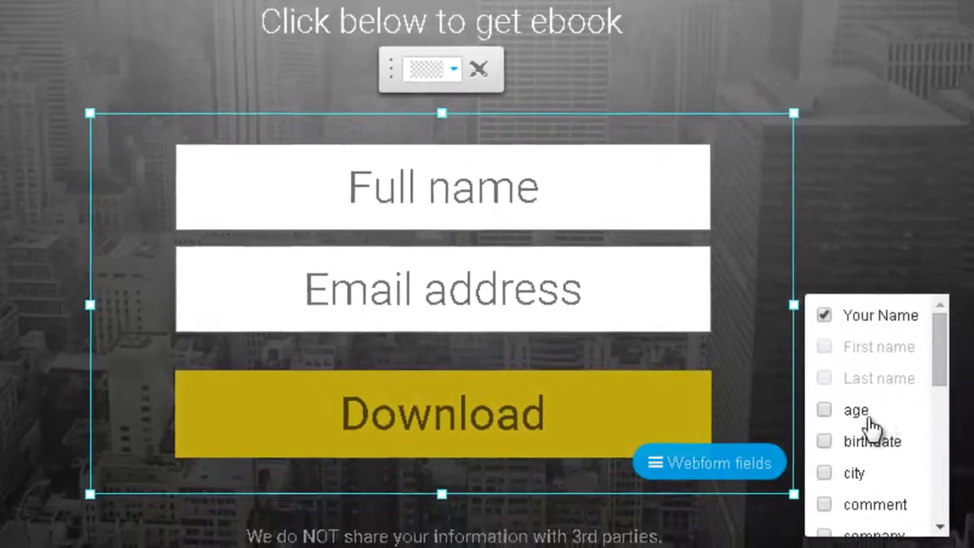
scroll(860, 403, down, 6)
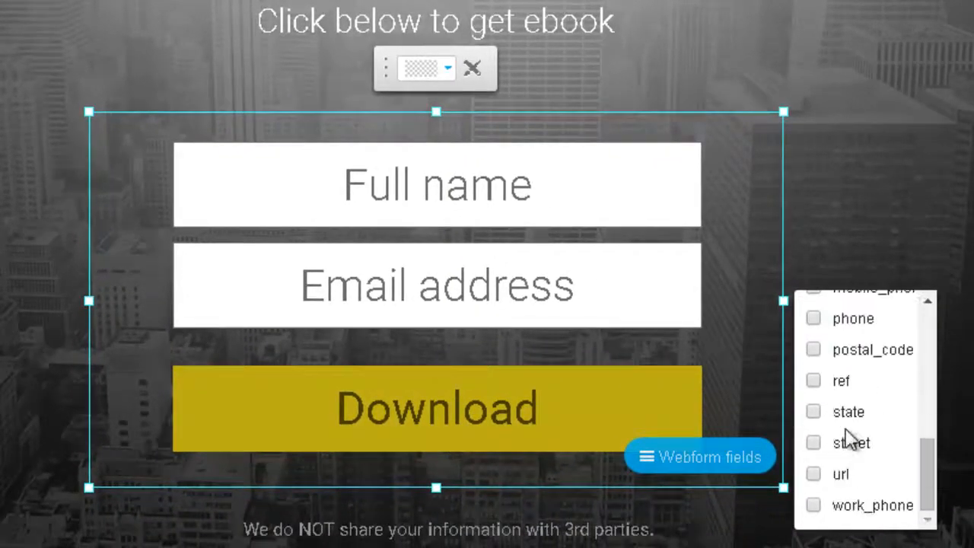
scroll(852, 426, up, 6)
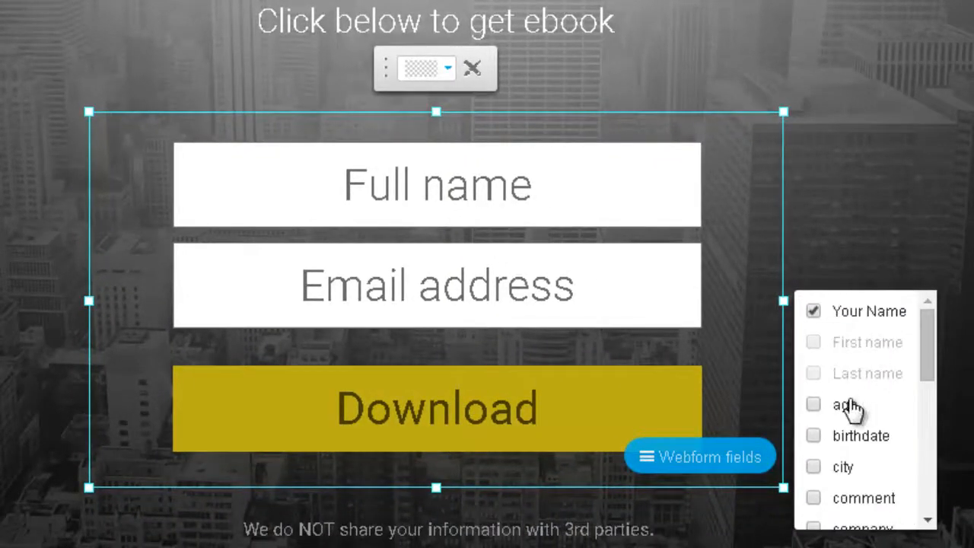
click(846, 406)
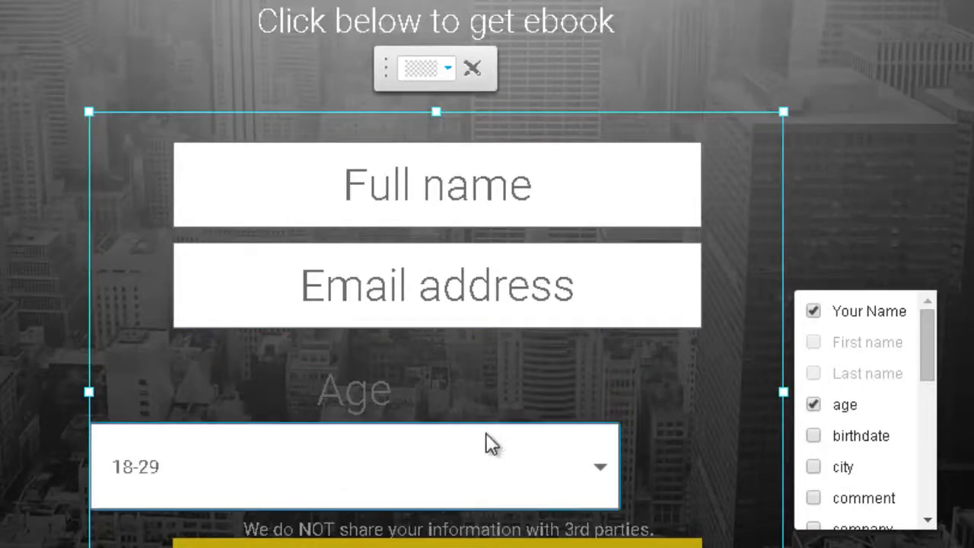
drag(487, 436, 561, 407)
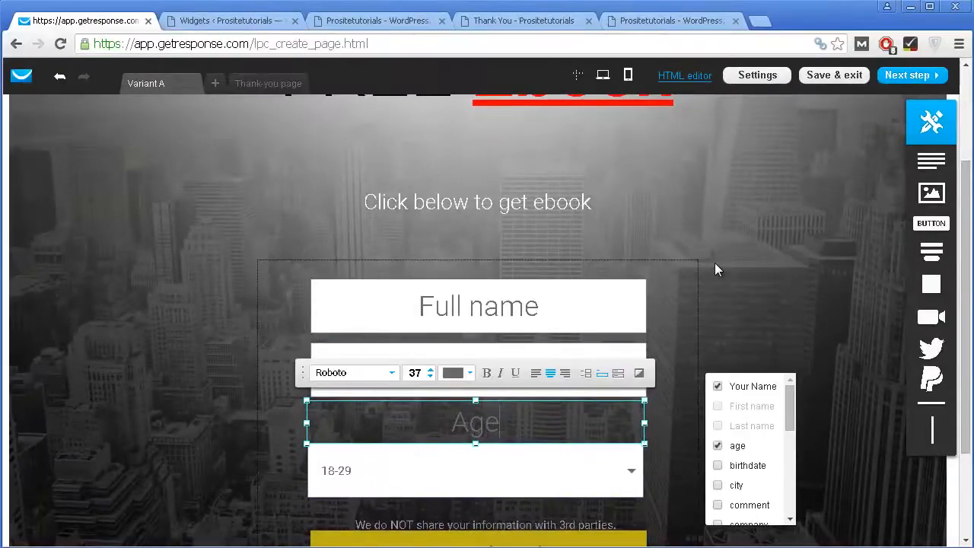
Step: Adjust the section space below the Download button and reselect the signup form
click(716, 264)
scroll(722, 264, down, 2)
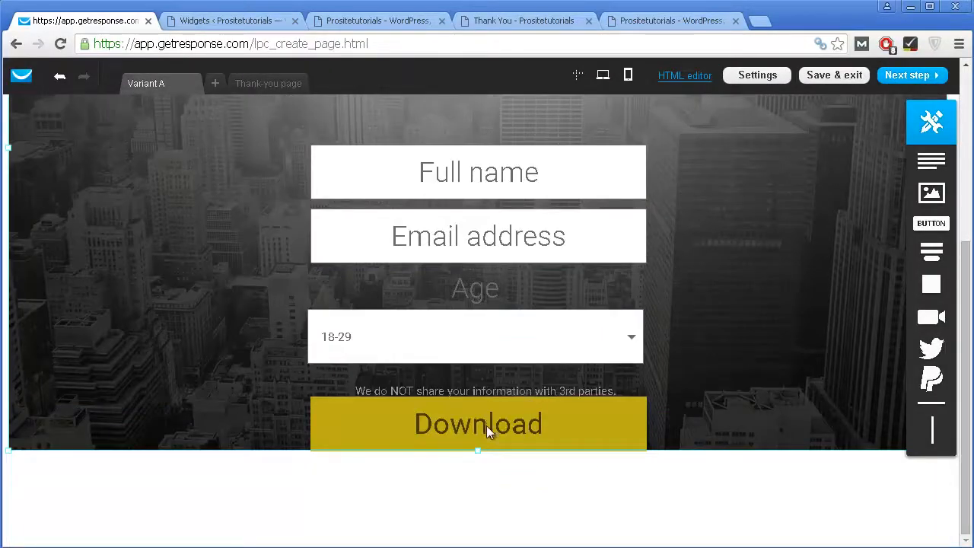
drag(475, 451, 478, 491)
scroll(214, 191, up, 4)
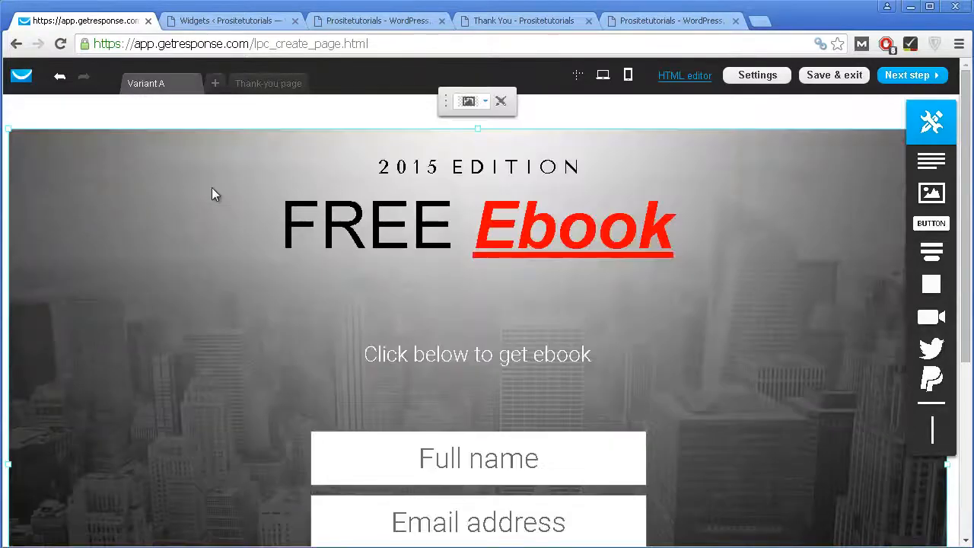
scroll(239, 216, down, 4)
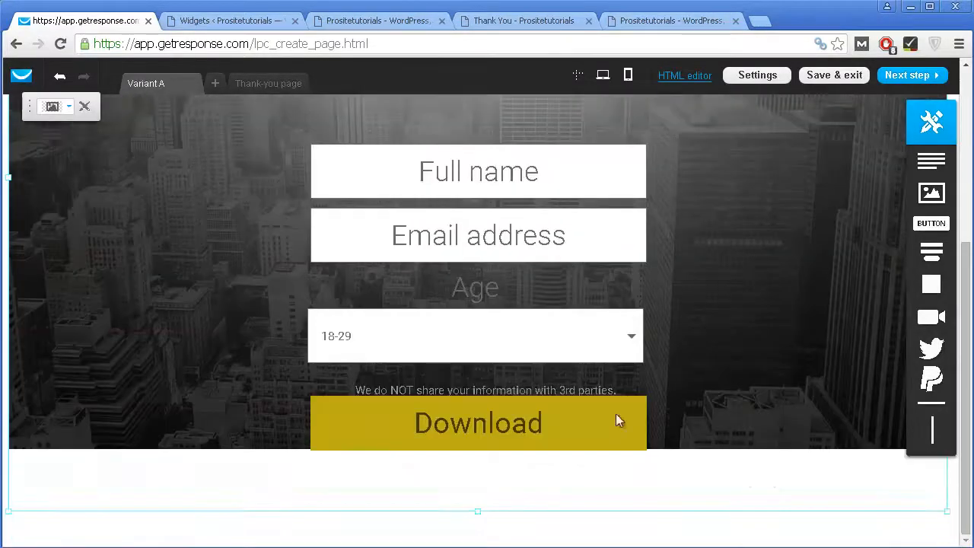
drag(476, 514, 482, 445)
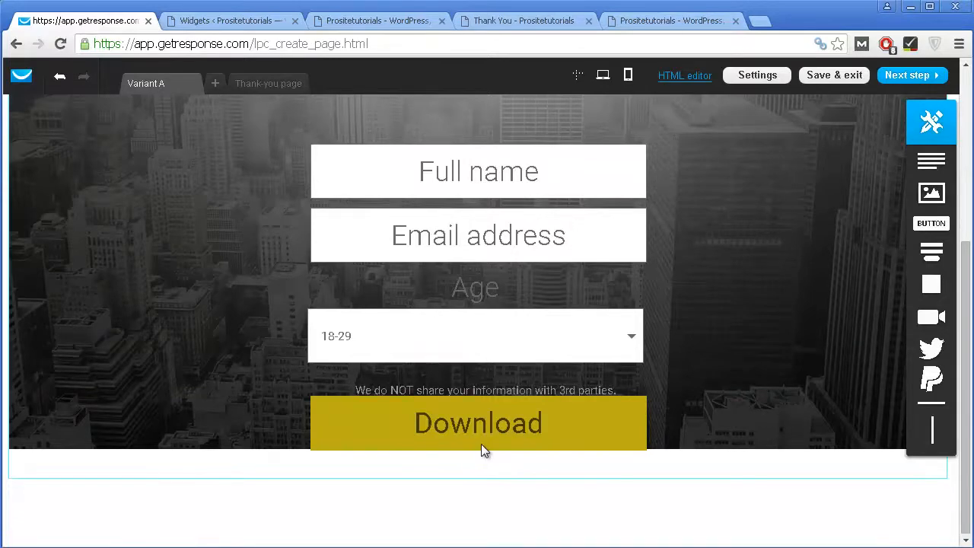
scroll(470, 277, up, 3)
scroll(481, 263, down, 5)
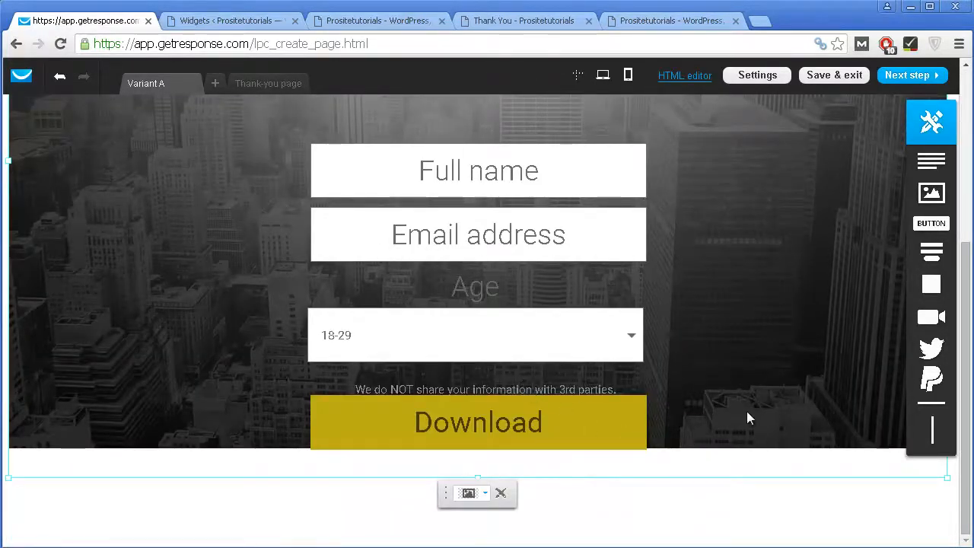
scroll(744, 380, up, 3)
scroll(744, 380, down, 3)
click(586, 426)
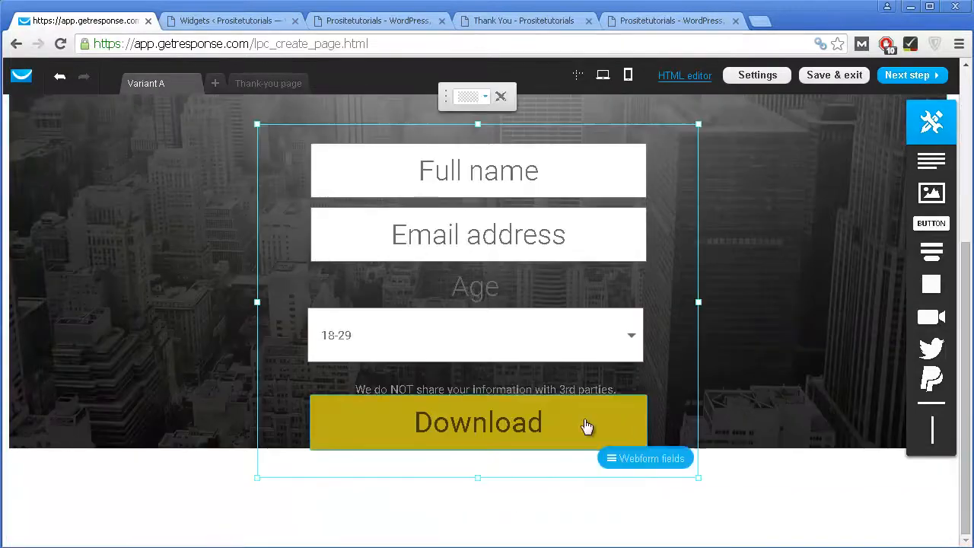
Step: Make the Download button red (#FF0000) with white label text
click(400, 429)
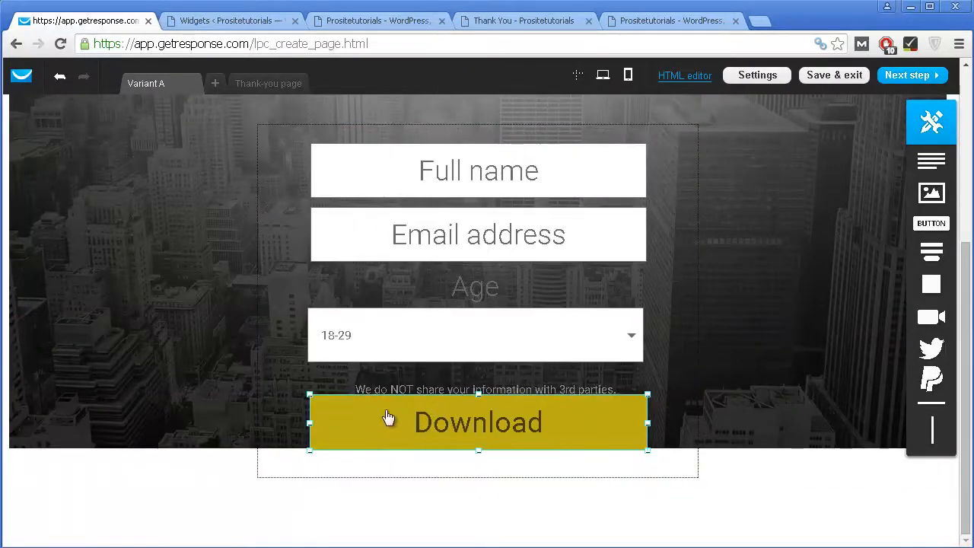
double_click(395, 429)
click(388, 424)
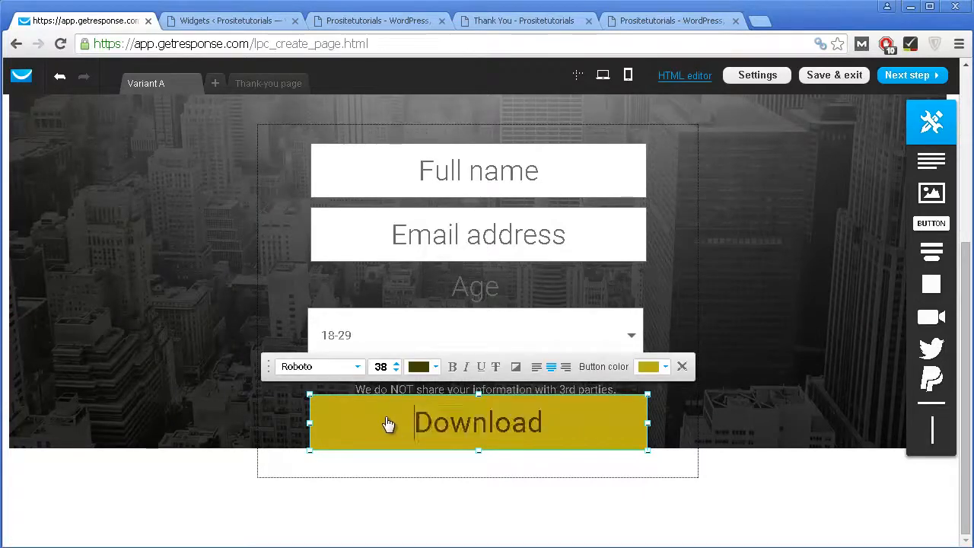
click(651, 368)
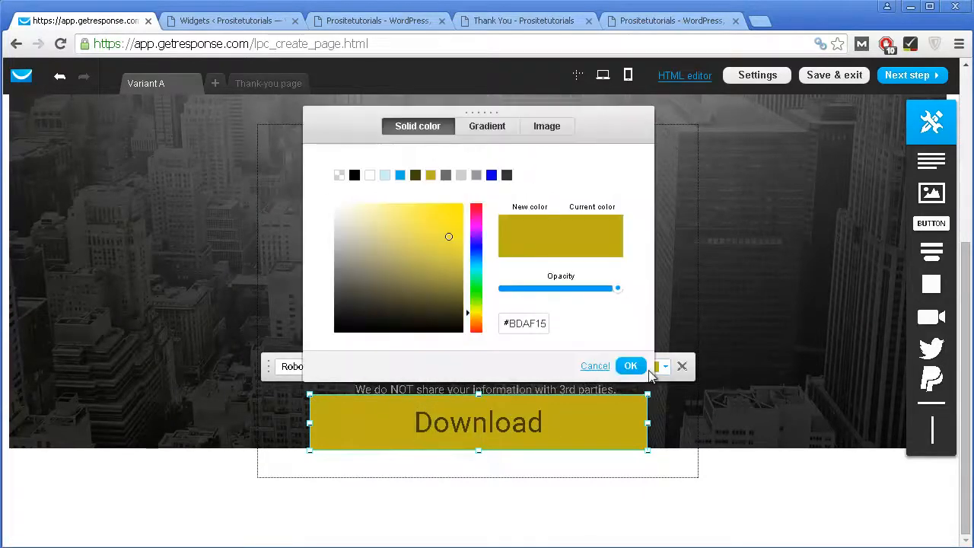
click(475, 205)
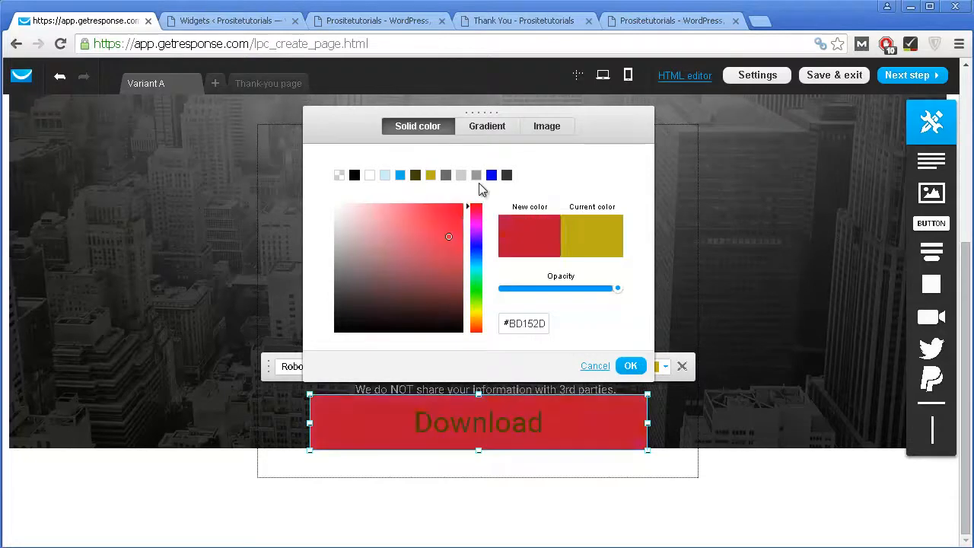
click(462, 210)
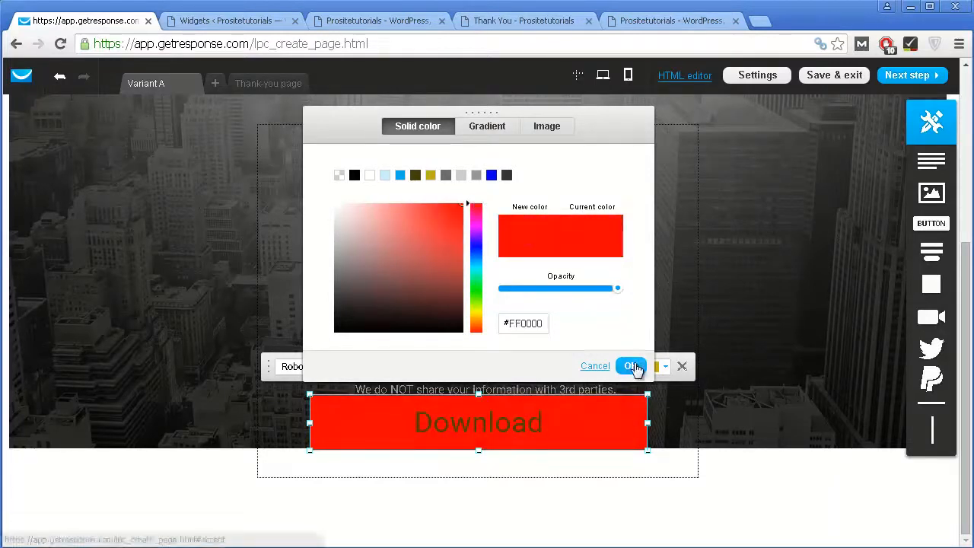
click(630, 366)
drag(559, 424, 424, 410)
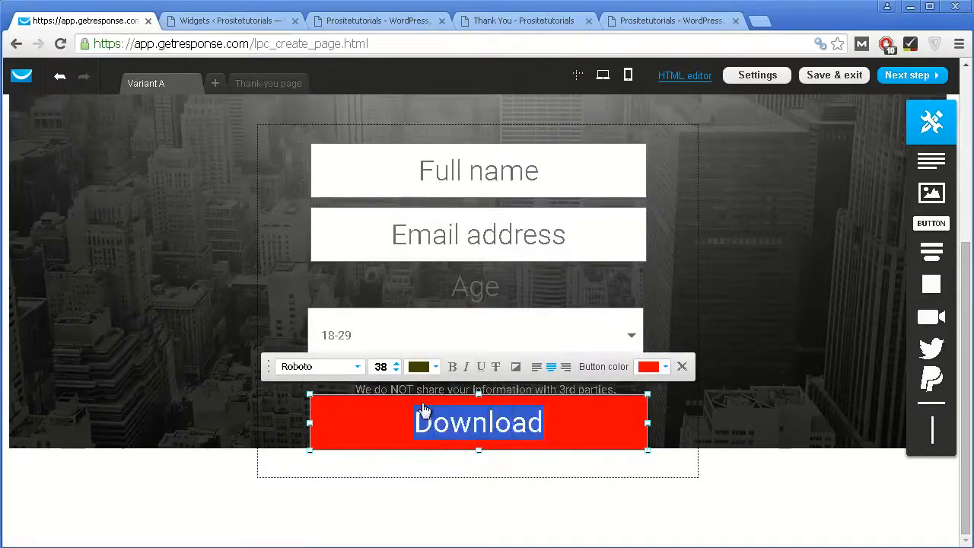
click(420, 367)
drag(416, 287, 318, 180)
click(639, 370)
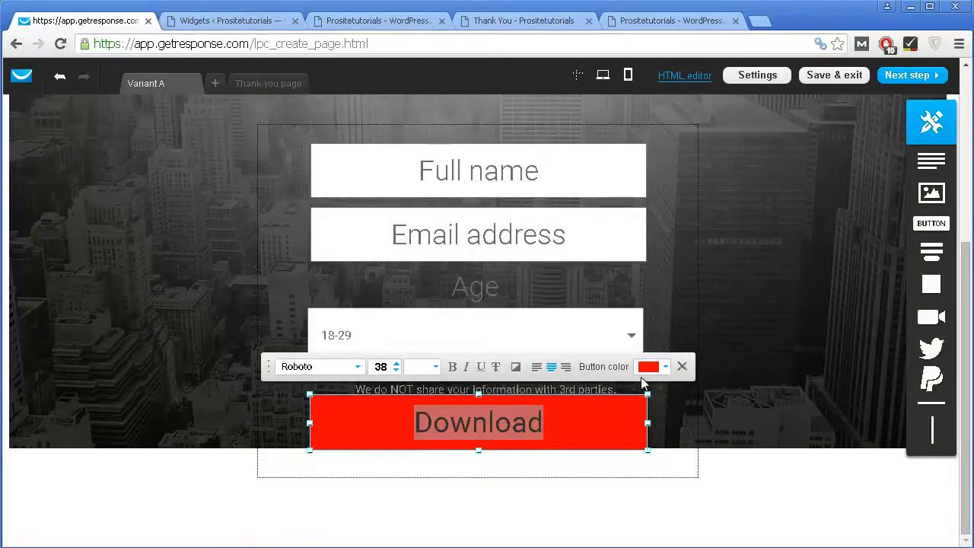
Step: Change the button label to 'Get your ebook' and make it bold
click(582, 420)
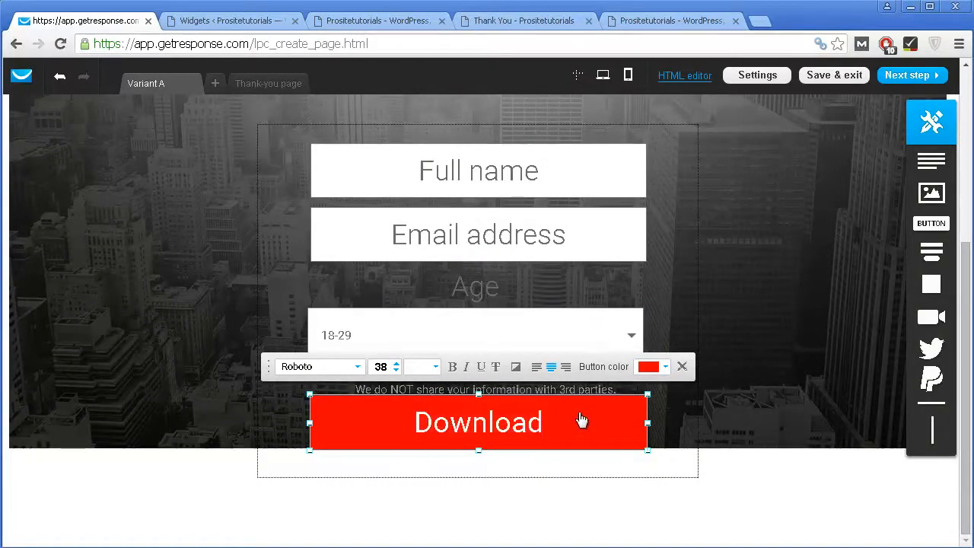
key(BackSpace)
key(BackSpace)
key(BackSpace)
key(BackSpace)
key(BackSpace)
key(BackSpace)
text(GEt)
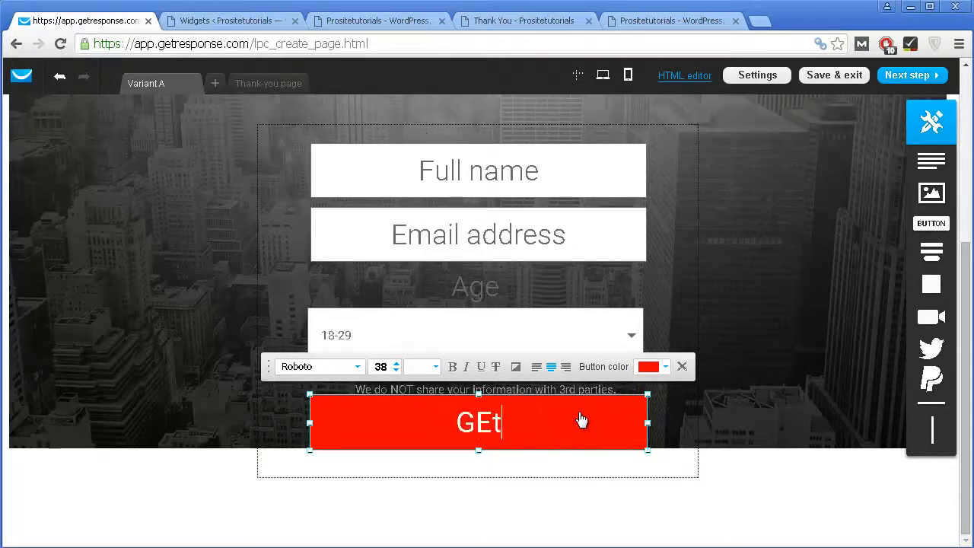
key(BackSpace)
key(BackSpace)
text(et your ebook)
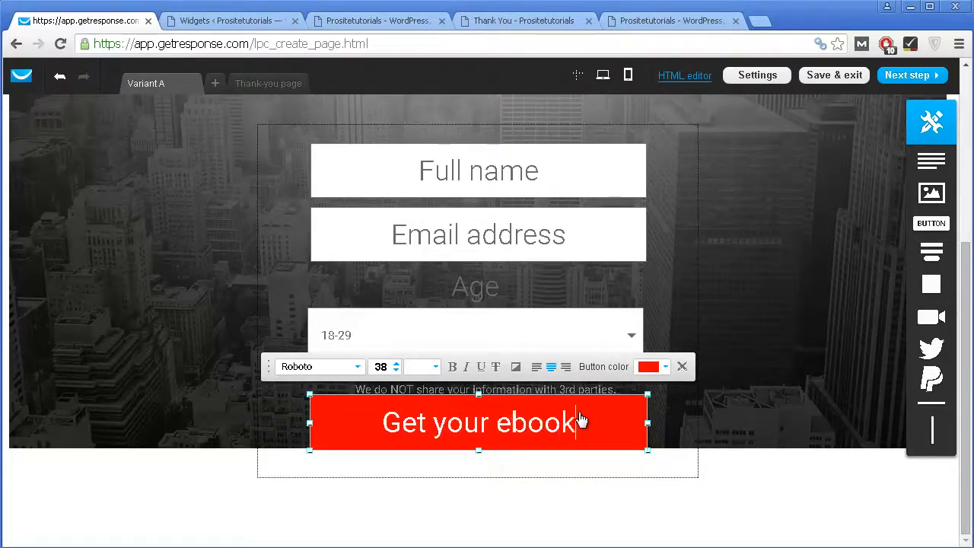
key(ctrl+a)
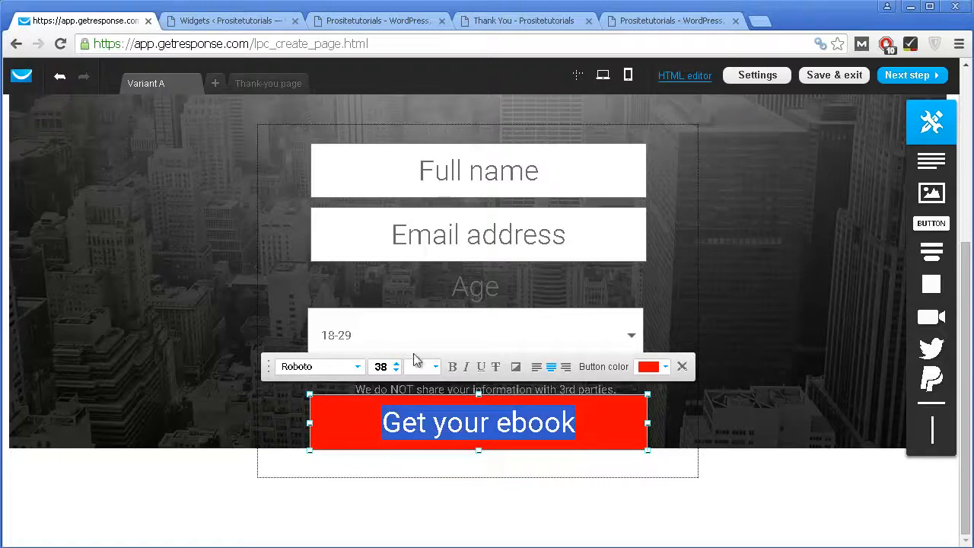
click(453, 368)
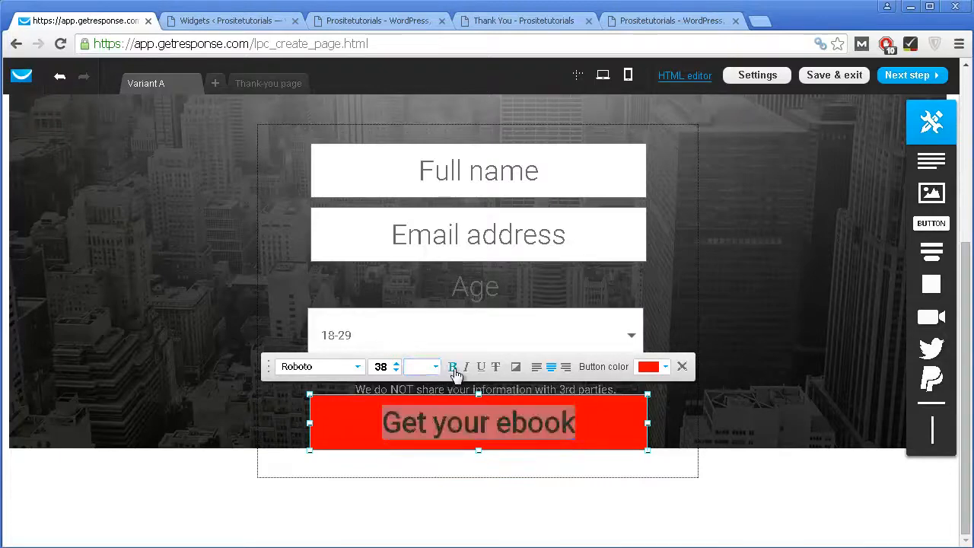
click(786, 426)
click(643, 403)
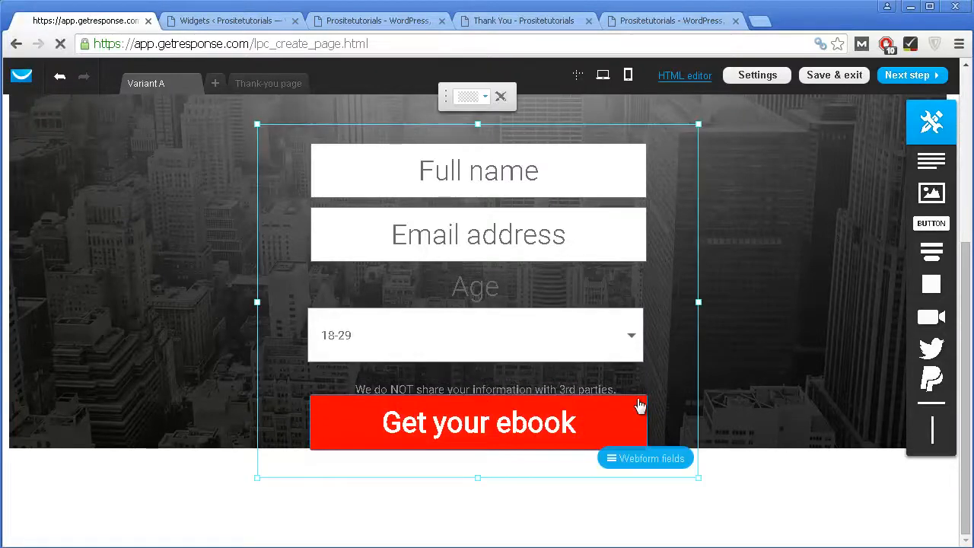
Step: Narrow the red button from its left edge and retype its label as 'Get your ebook'
double_click(608, 415)
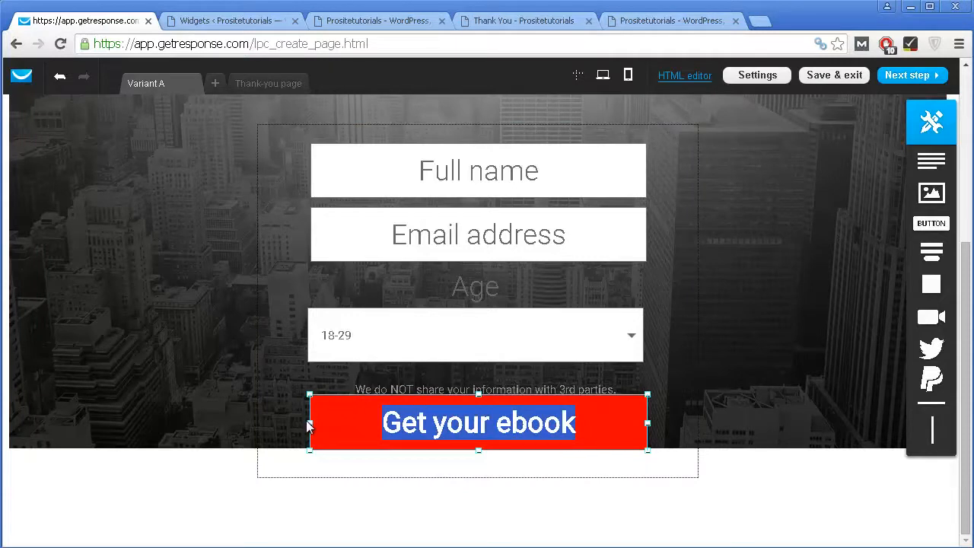
drag(308, 426, 394, 438)
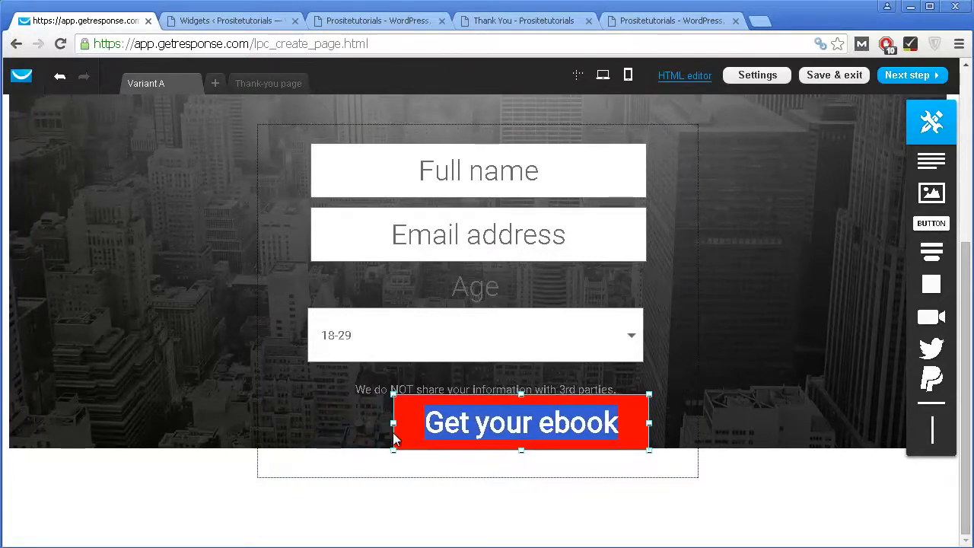
double_click(559, 412)
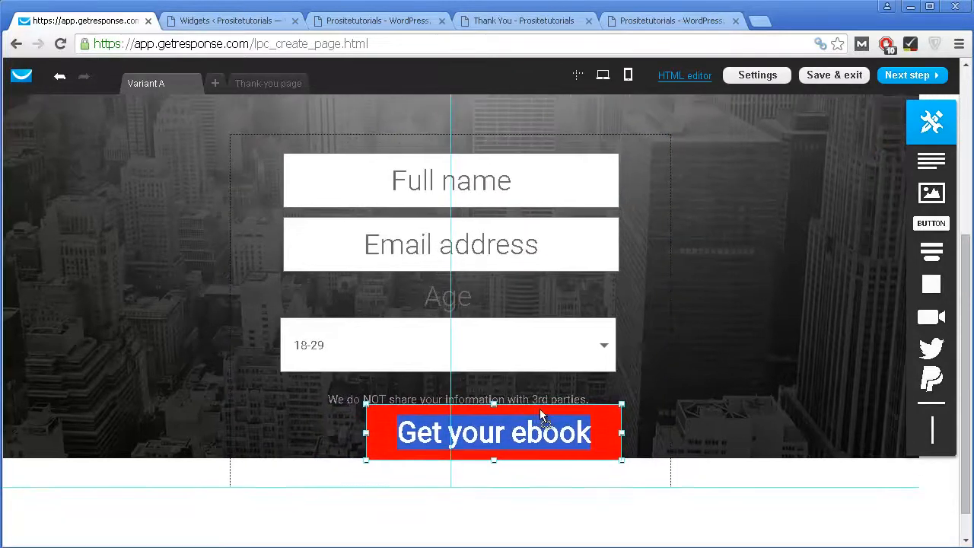
text(GEt)
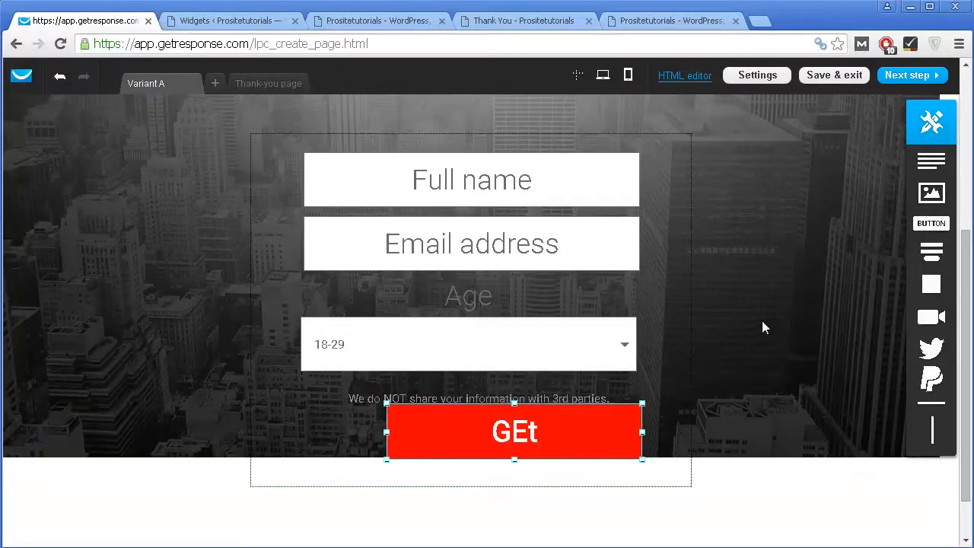
click(762, 320)
click(564, 434)
double_click(525, 435)
double_click(527, 432)
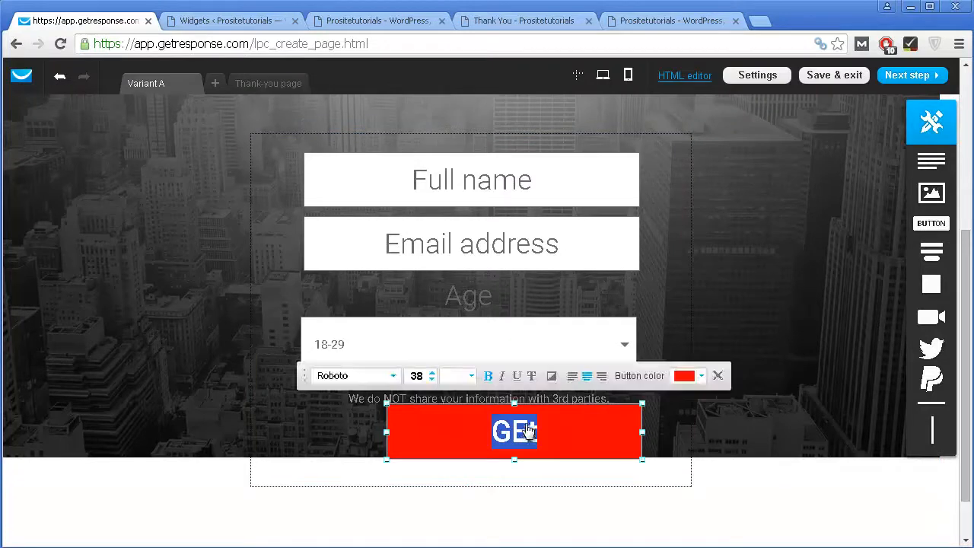
text(Get your e)
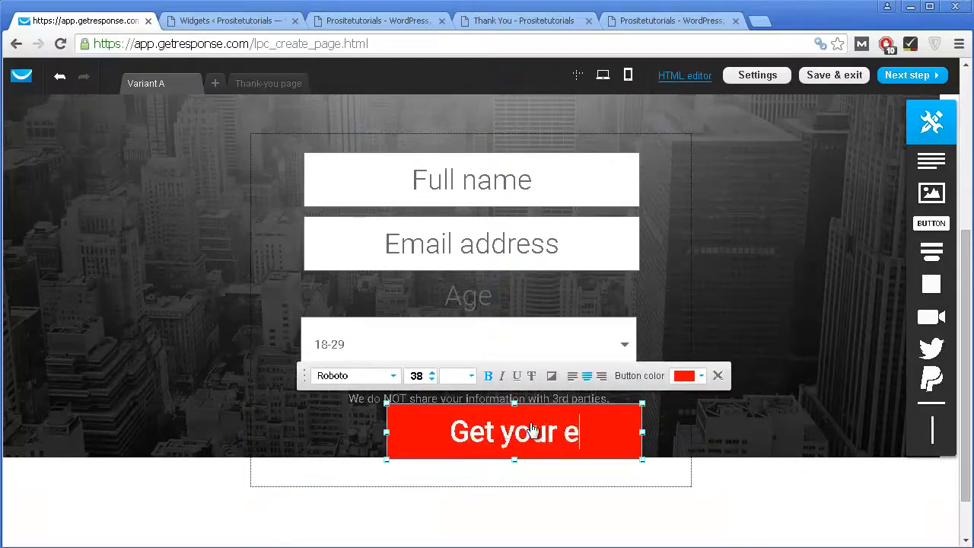
text(book)
key(Return)
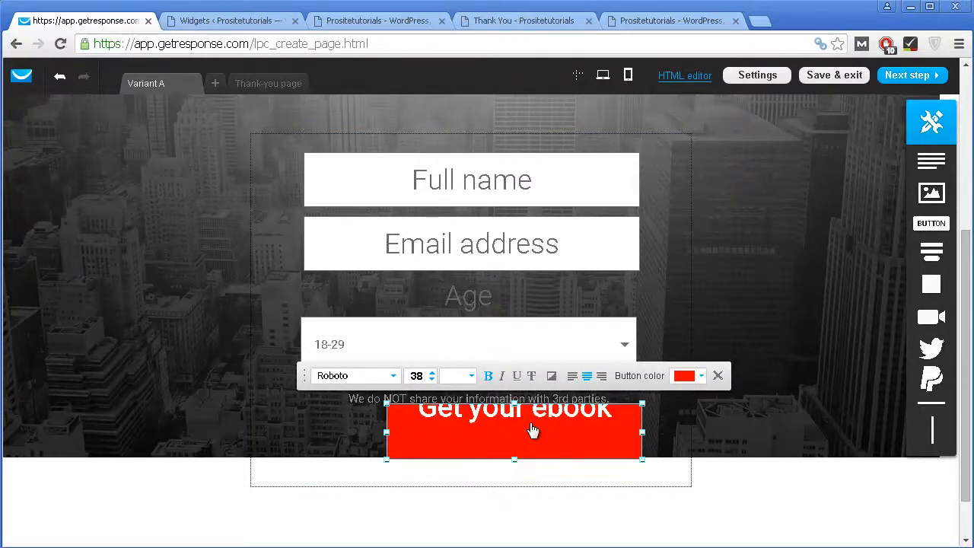
key(BackSpace)
click(753, 455)
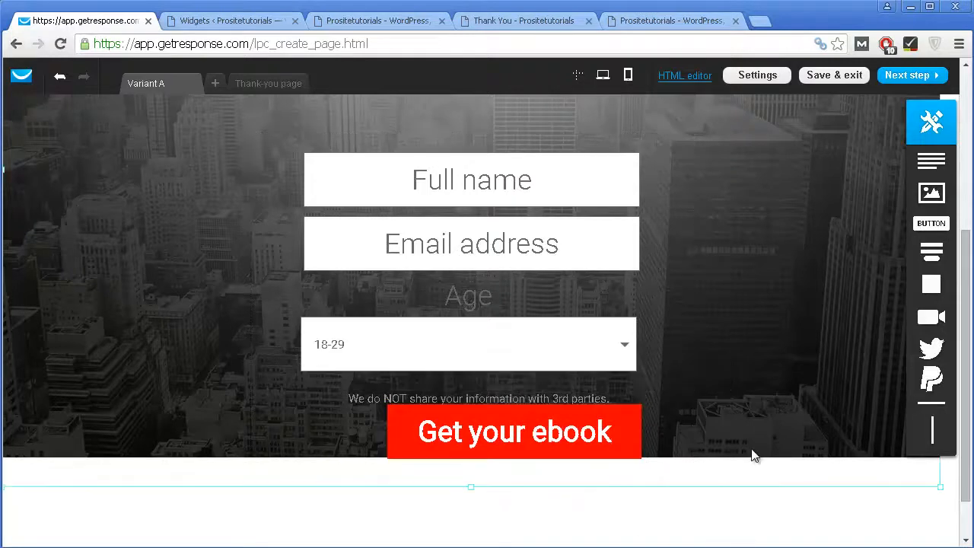
Step: Shift the button left to centre it under the form fields
click(627, 428)
drag(626, 428, 587, 424)
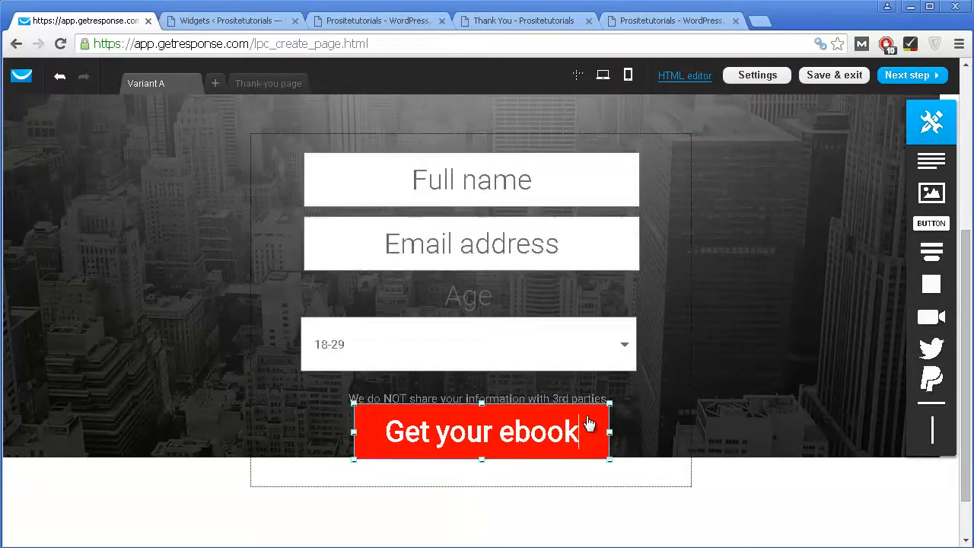
scroll(761, 372, up, 4)
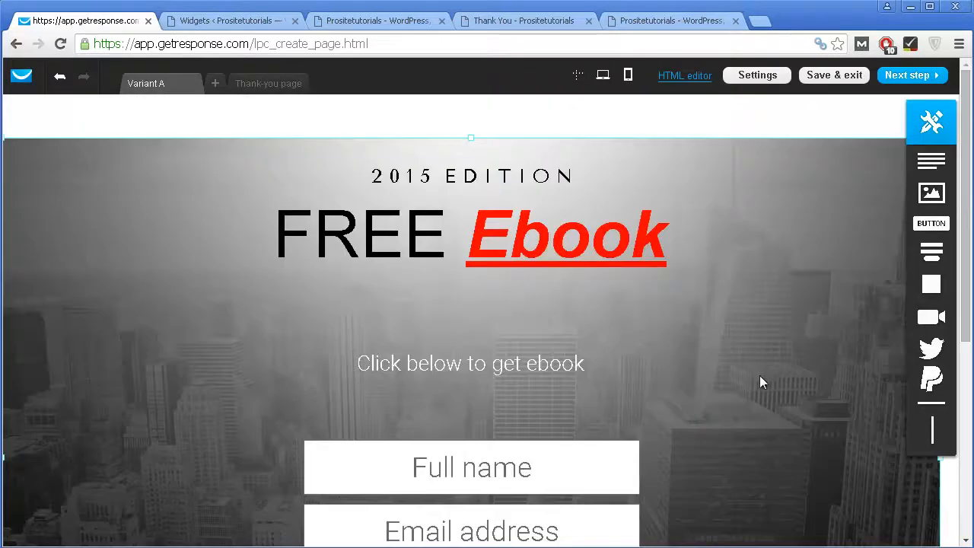
scroll(759, 376, down, 2)
scroll(719, 251, down, 2)
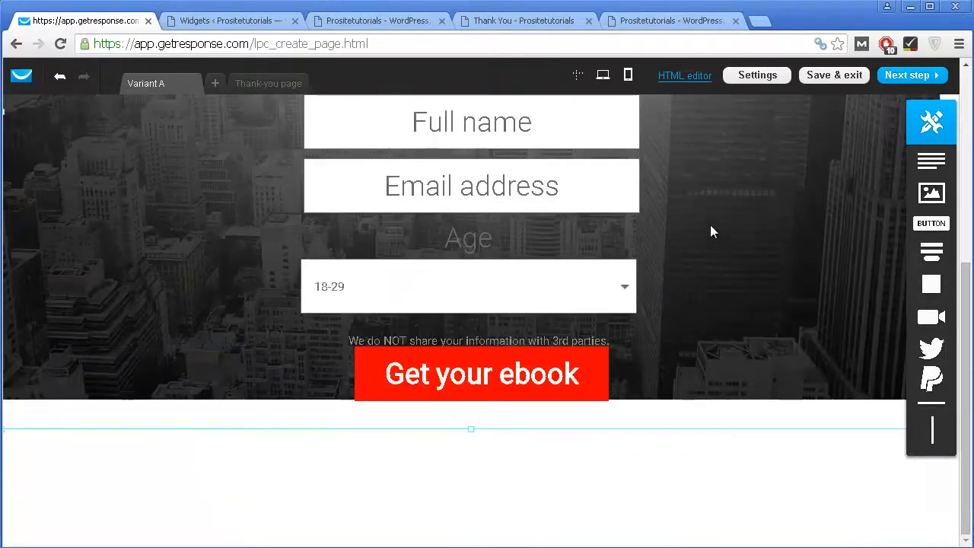
scroll(700, 224, up, 4)
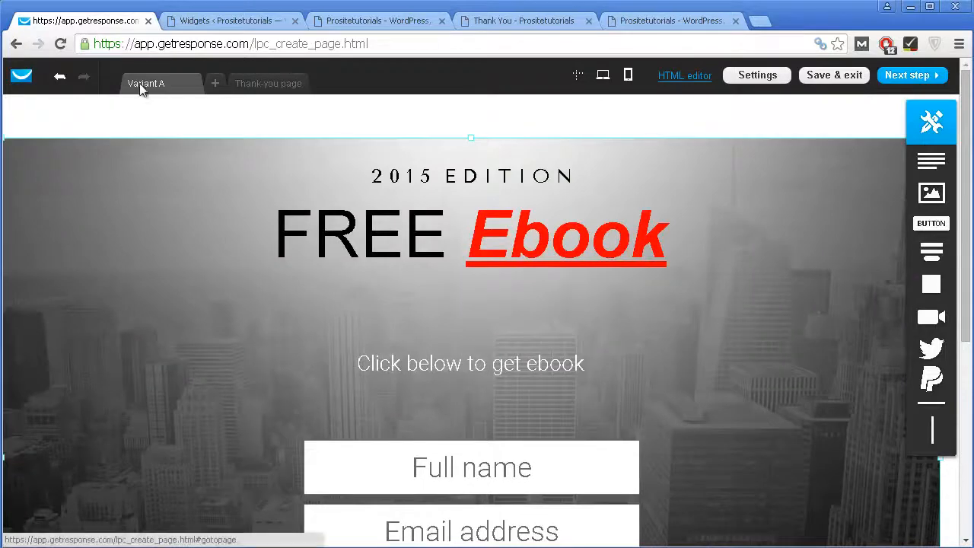
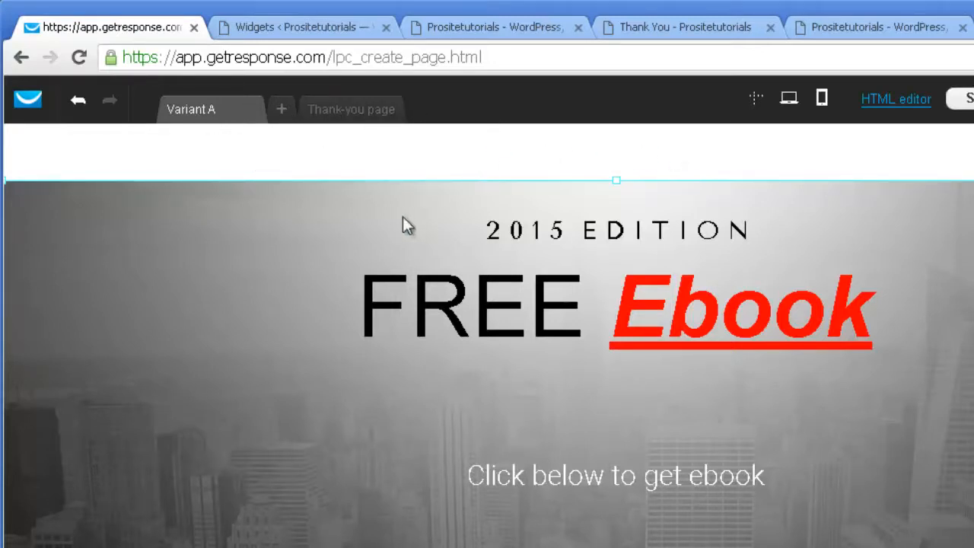
Step: Review the Variant A signup form, then show the Thank-you page with its THANKS heading
scroll(634, 322, down, 1)
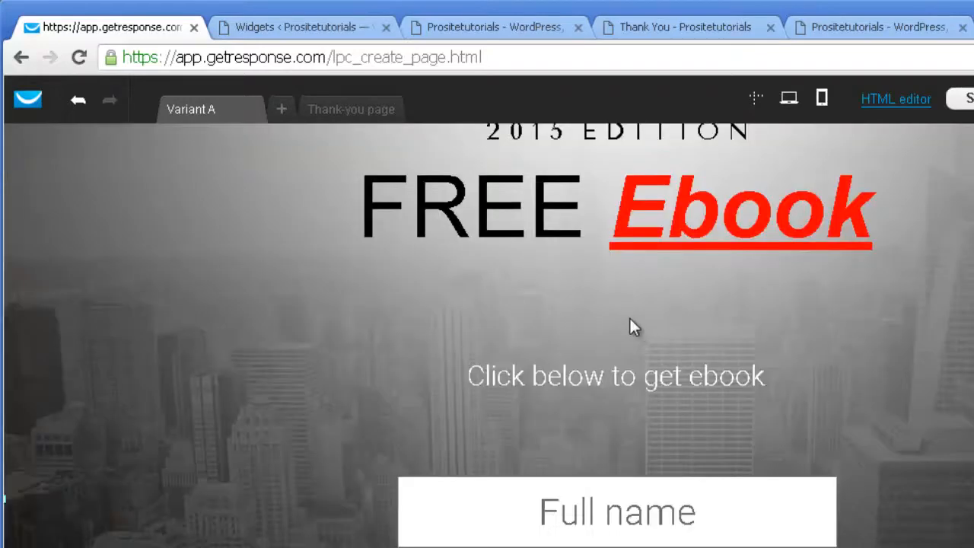
scroll(629, 316, down, 2)
scroll(599, 488, down, 2)
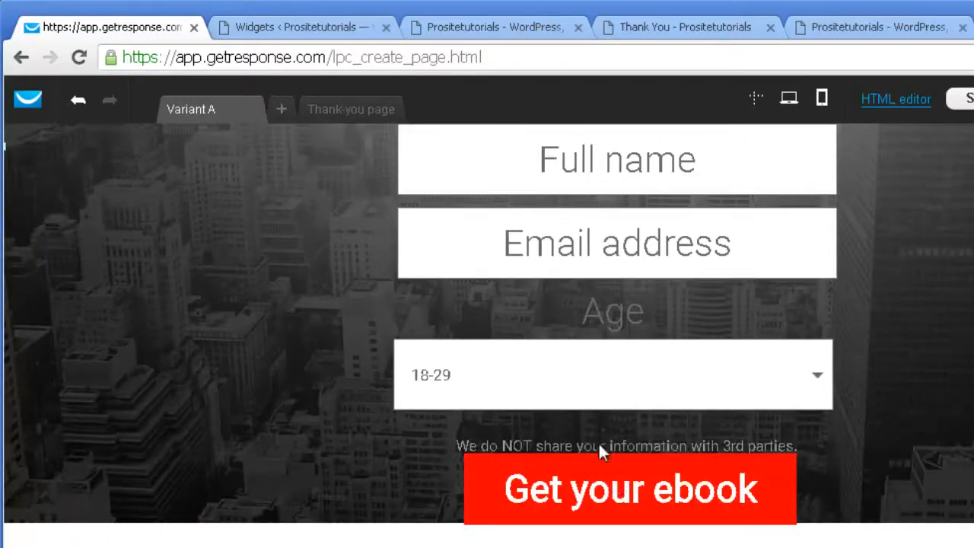
scroll(592, 476, up, 5)
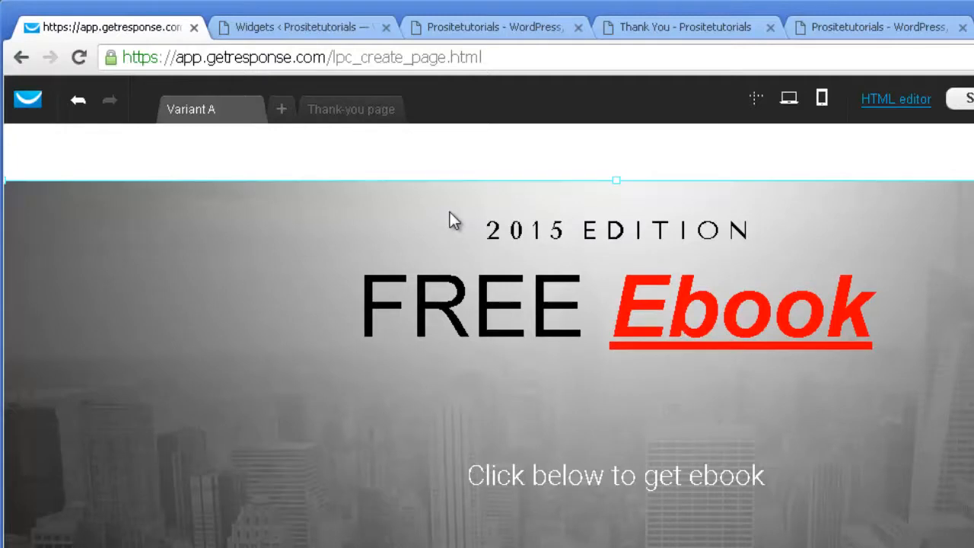
click(352, 108)
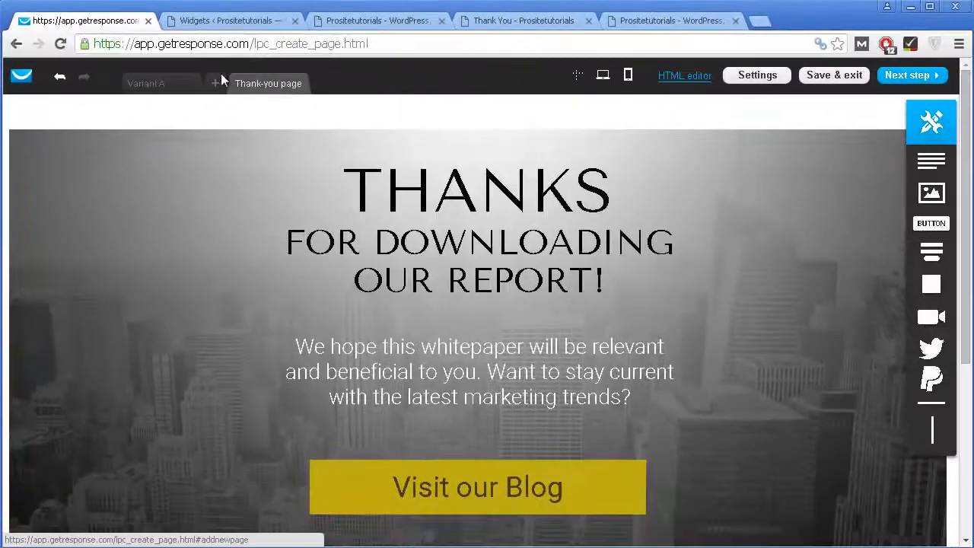
click(395, 163)
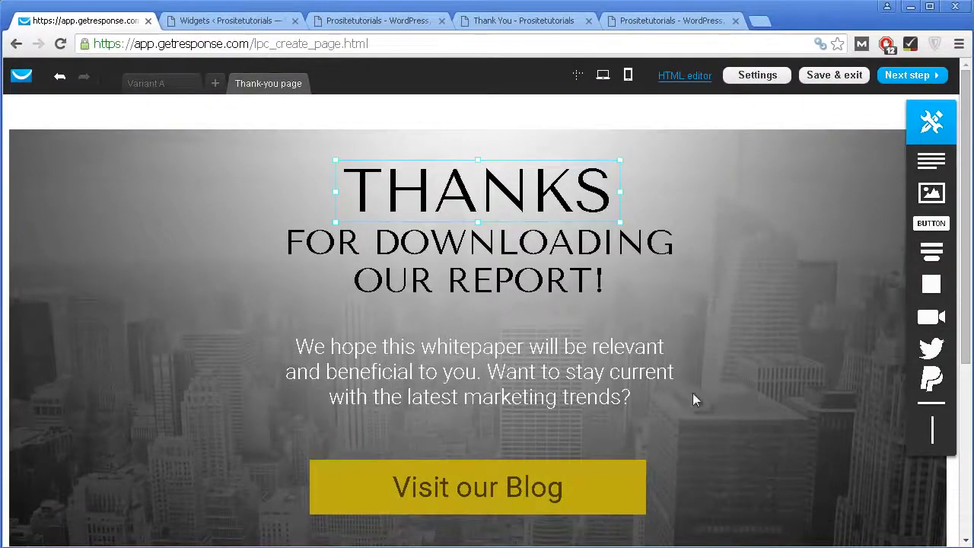
scroll(470, 362, down, 4)
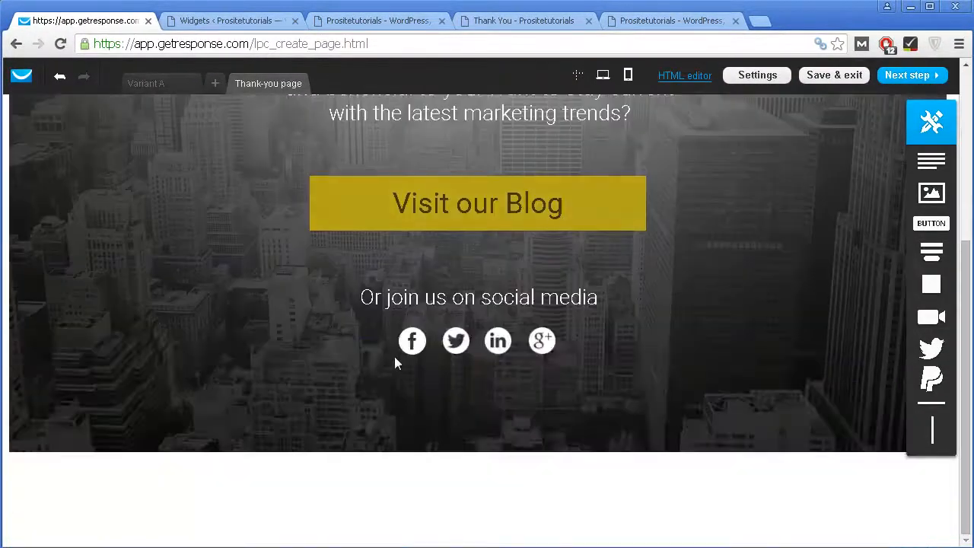
scroll(422, 357, up, 4)
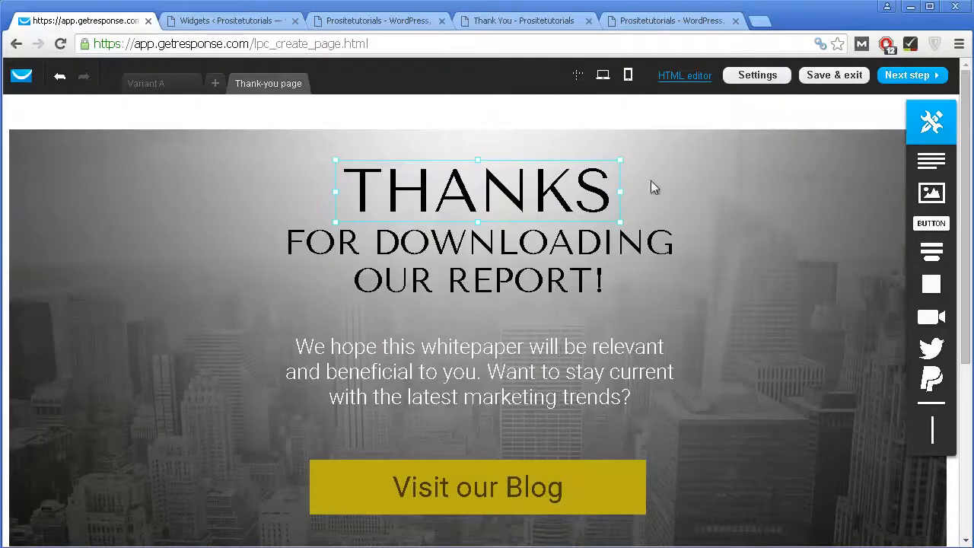
scroll(423, 452, down, 3)
click(439, 254)
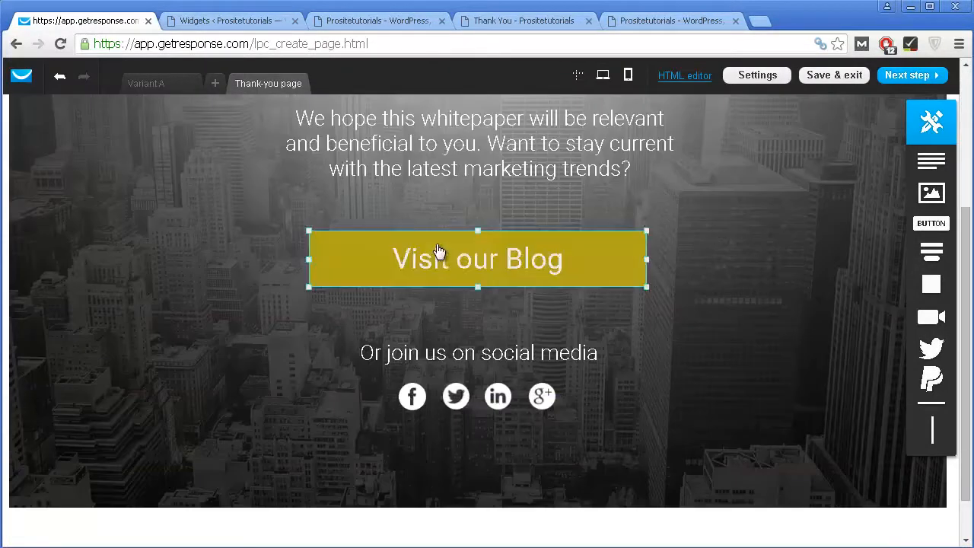
click(372, 261)
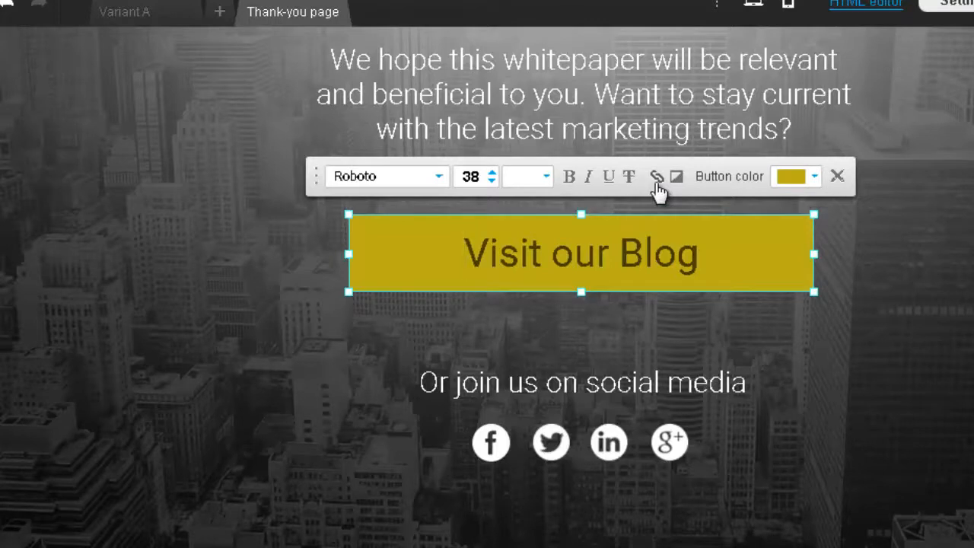
click(656, 180)
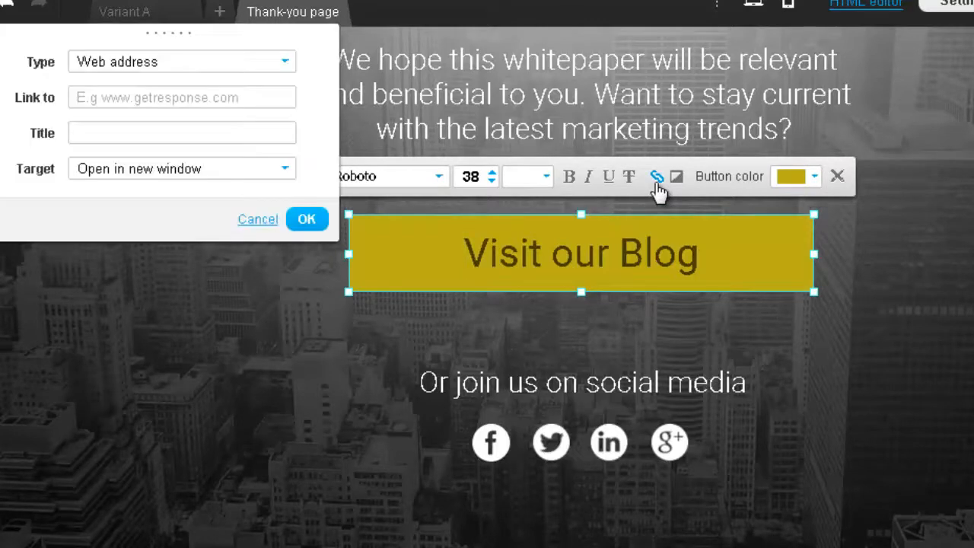
click(103, 136)
click(186, 97)
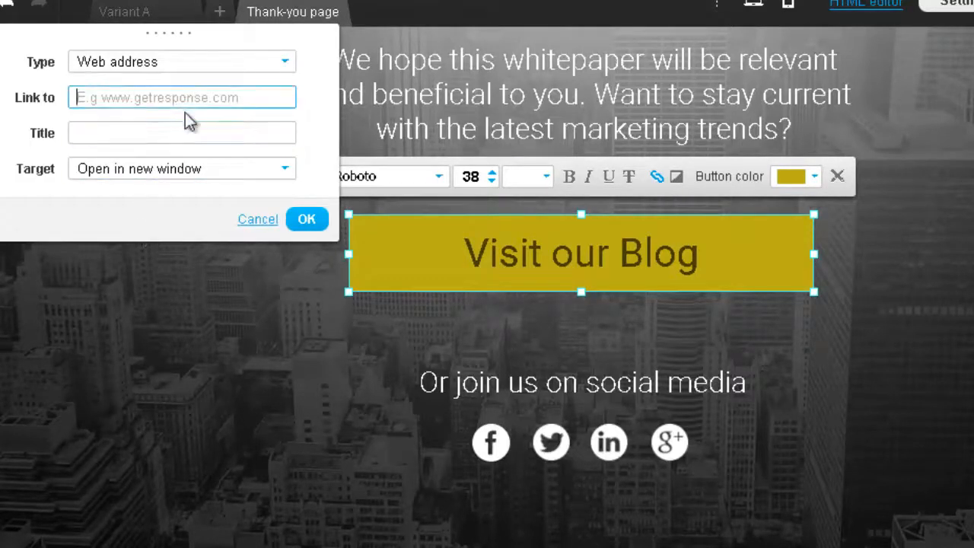
click(259, 219)
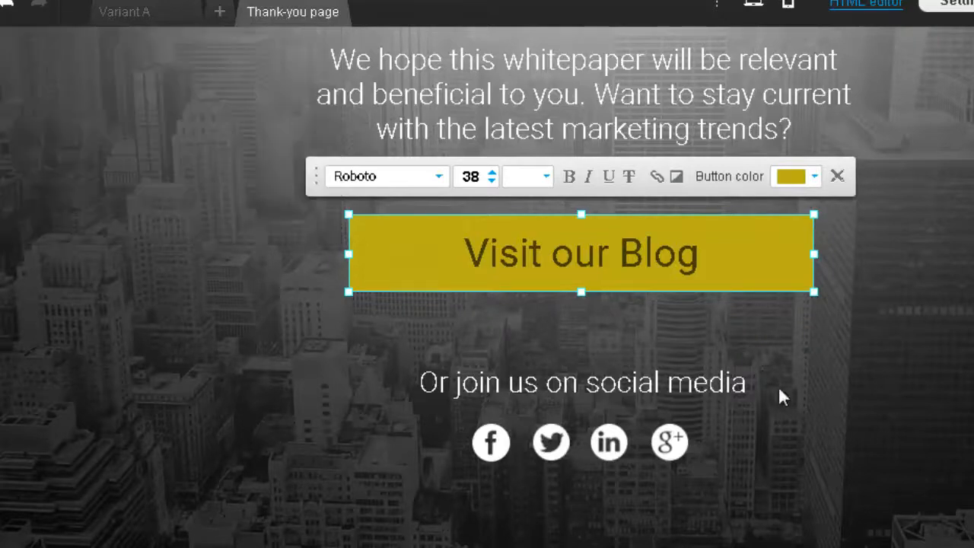
scroll(884, 152, up, 5)
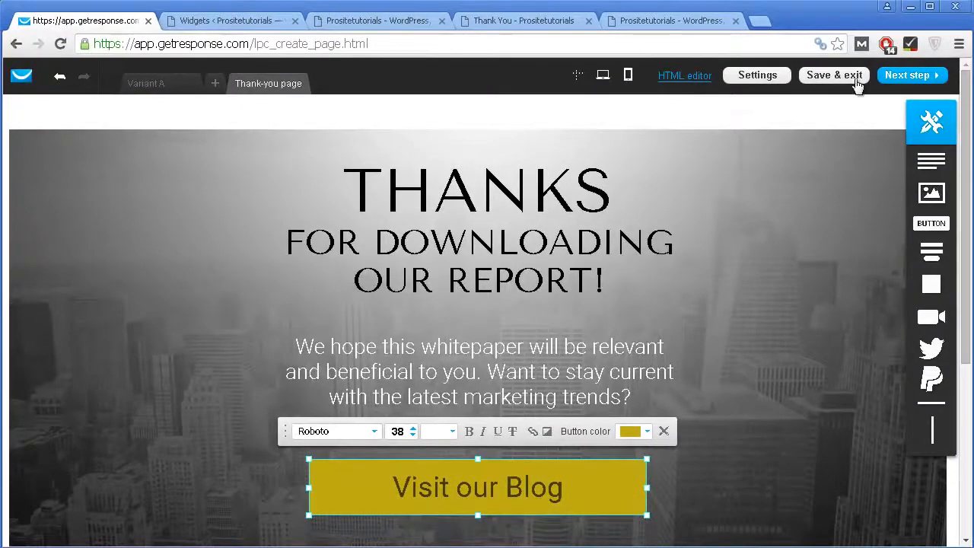
Step: Check the pages in mobile preview, return to Variant A, and advance to the landing page settings
click(627, 78)
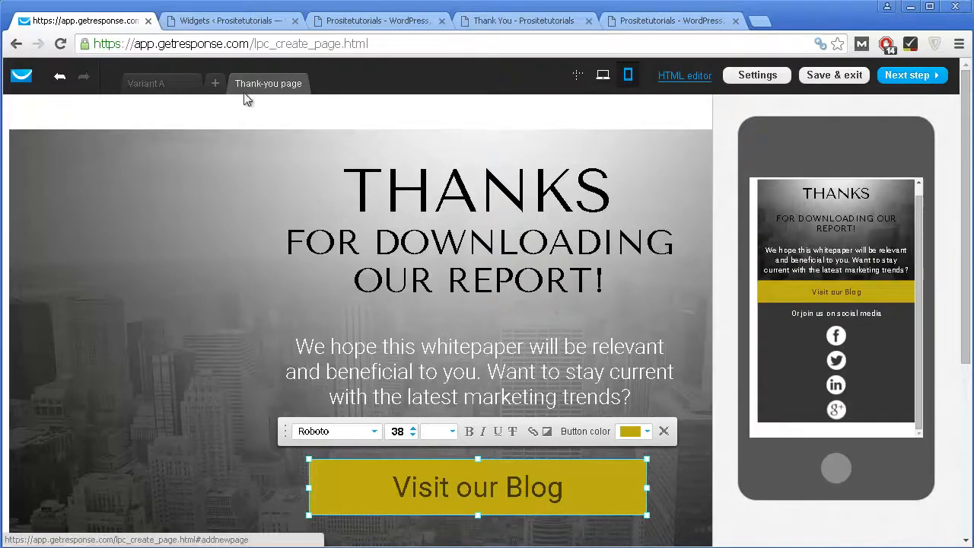
click(160, 84)
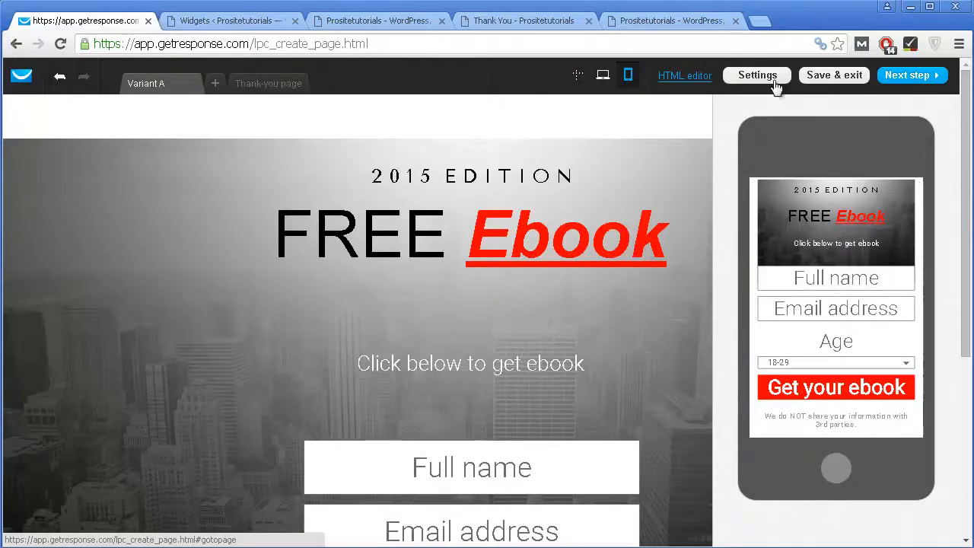
click(902, 75)
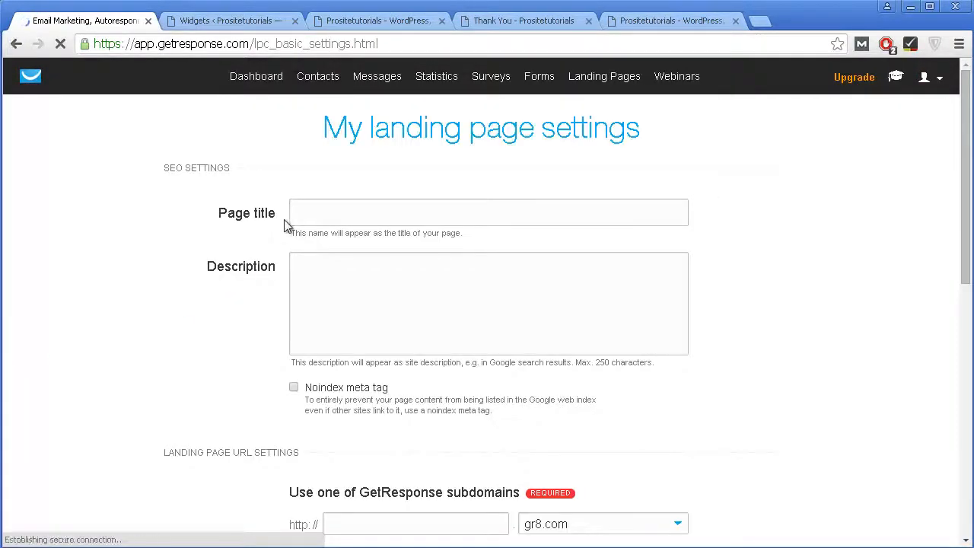
Step: Enter 'Get Ebook' as the page title and copy the same text into the Description
click(326, 212)
click(325, 323)
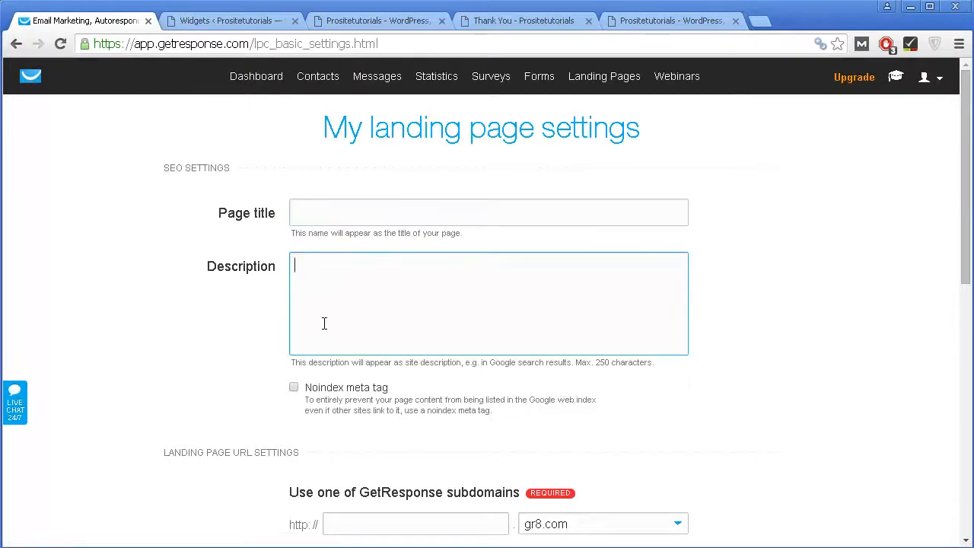
click(332, 218)
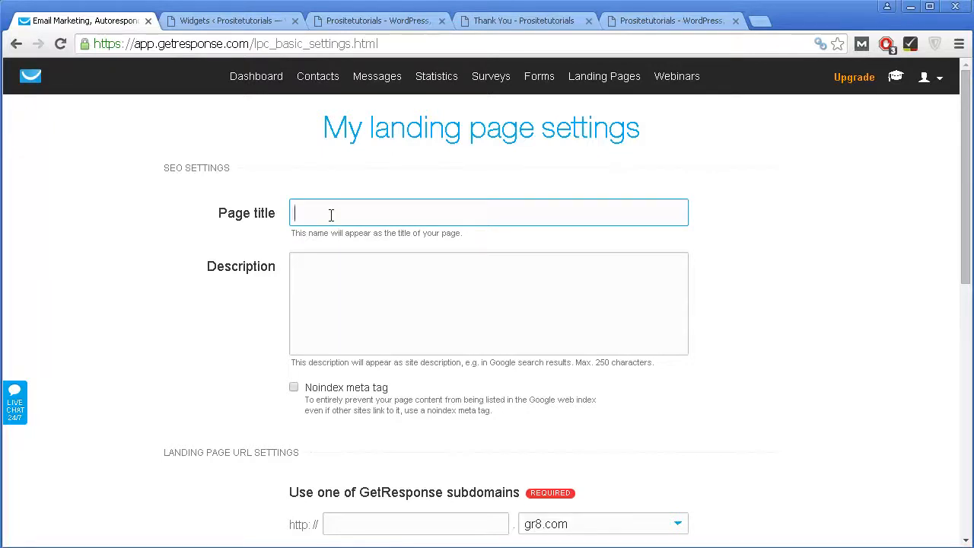
text(Get Ebook)
key(ctrl+a)
key(ctrl+c)
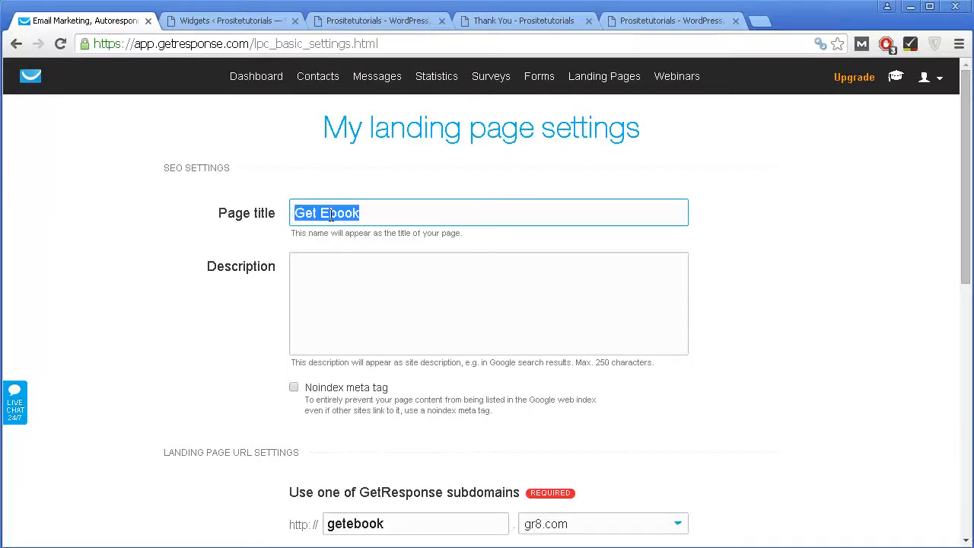
click(361, 297)
key(ctrl+v)
scroll(383, 301, down, 1)
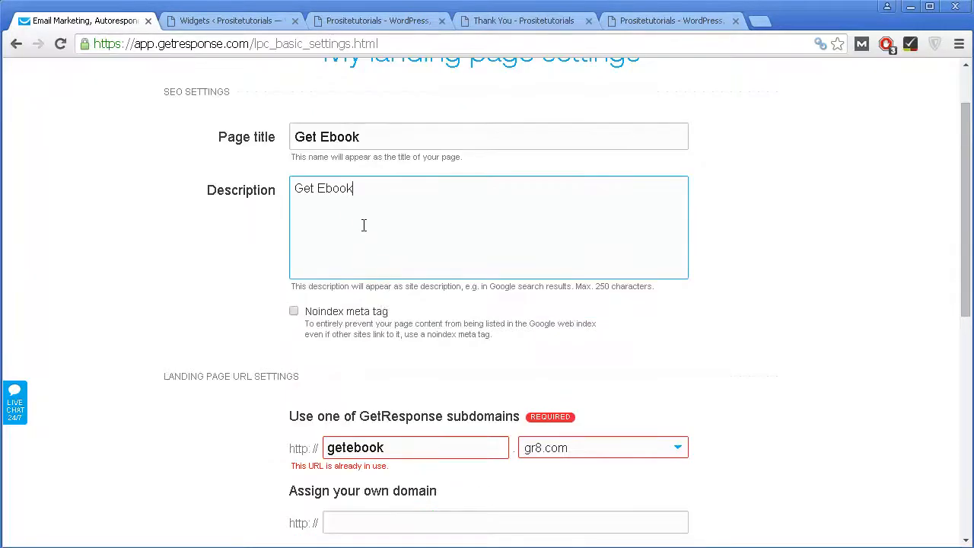
scroll(310, 257, down, 1)
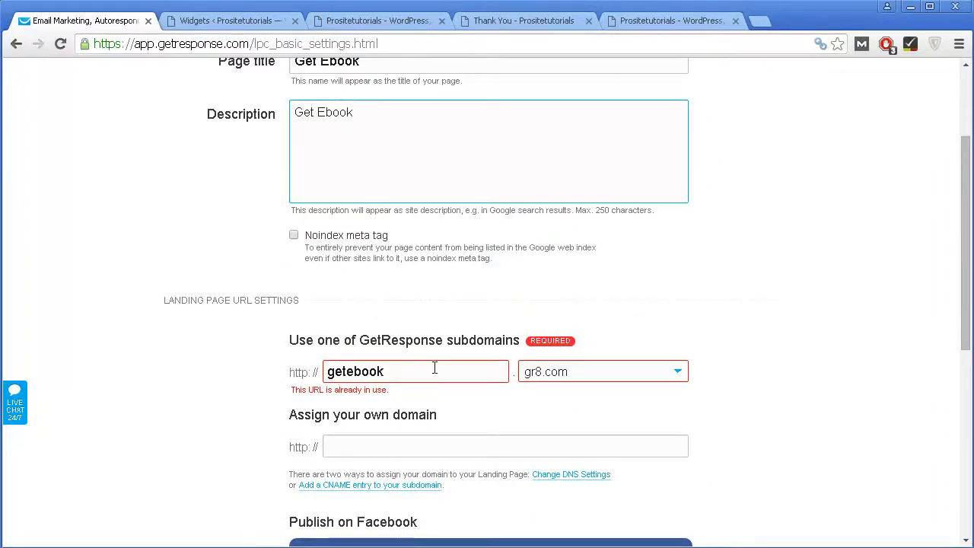
scroll(435, 370, down, 2)
scroll(396, 259, up, 4)
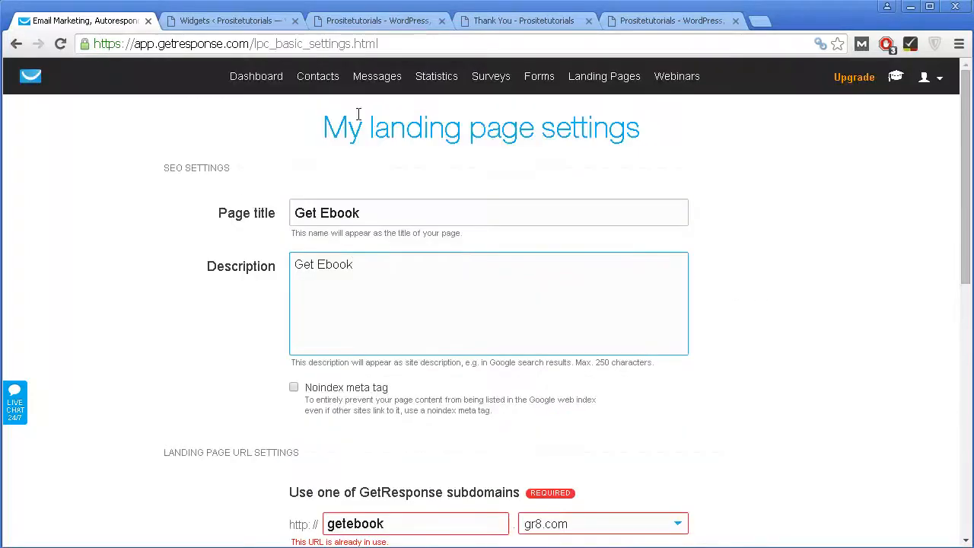
Step: Switch the subdomain's host from gr8.com to getresponsepages.com
triple_click(359, 215)
scroll(395, 373, down, 3)
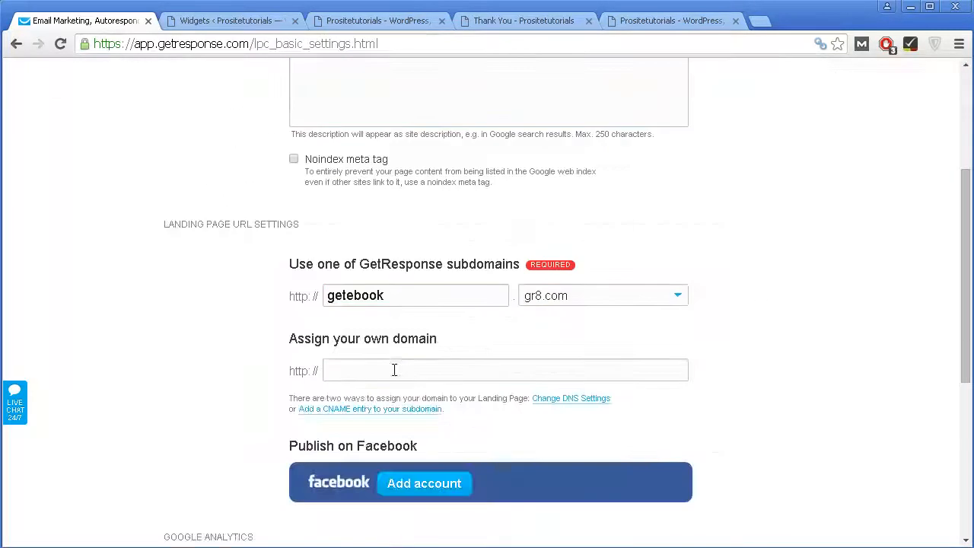
click(411, 300)
drag(411, 300, 338, 296)
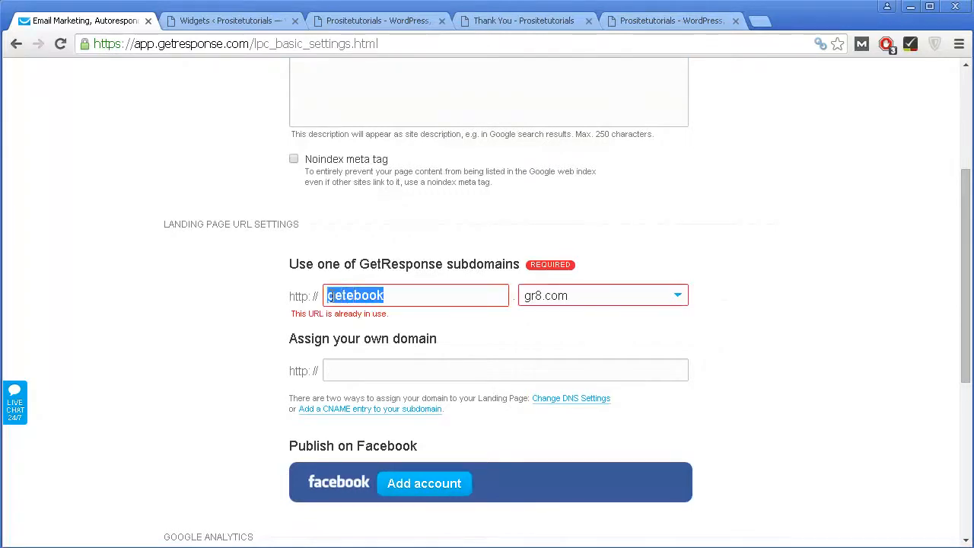
scroll(403, 297, up, 3)
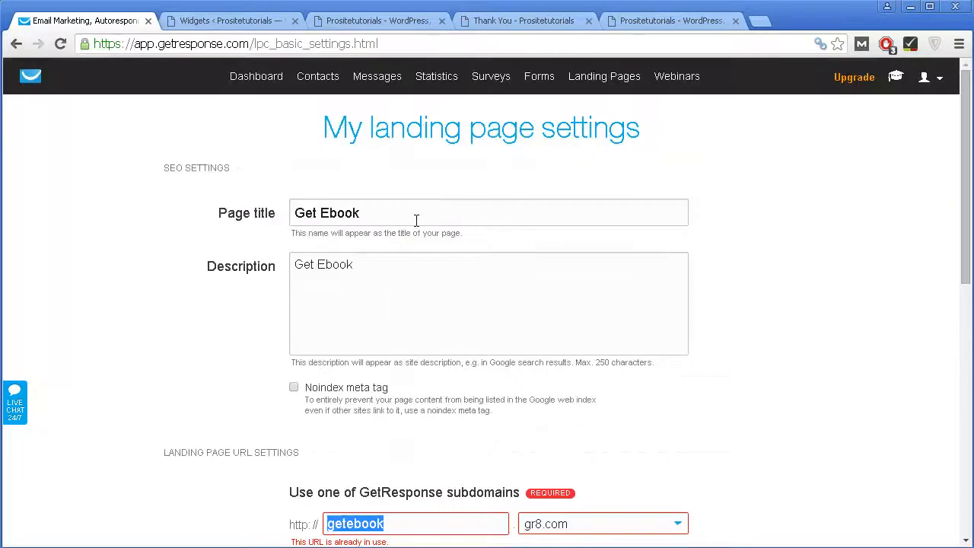
click(379, 219)
scroll(437, 322, down, 2)
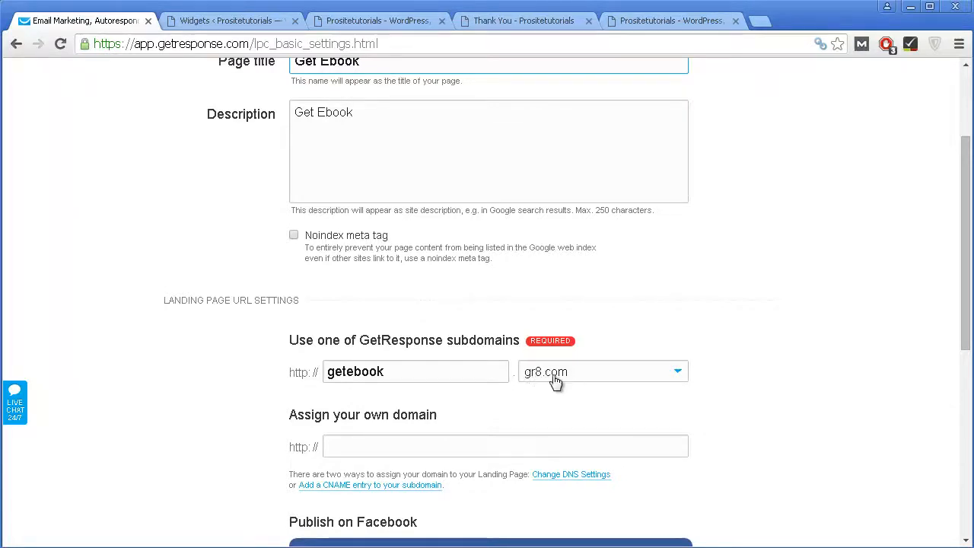
click(620, 378)
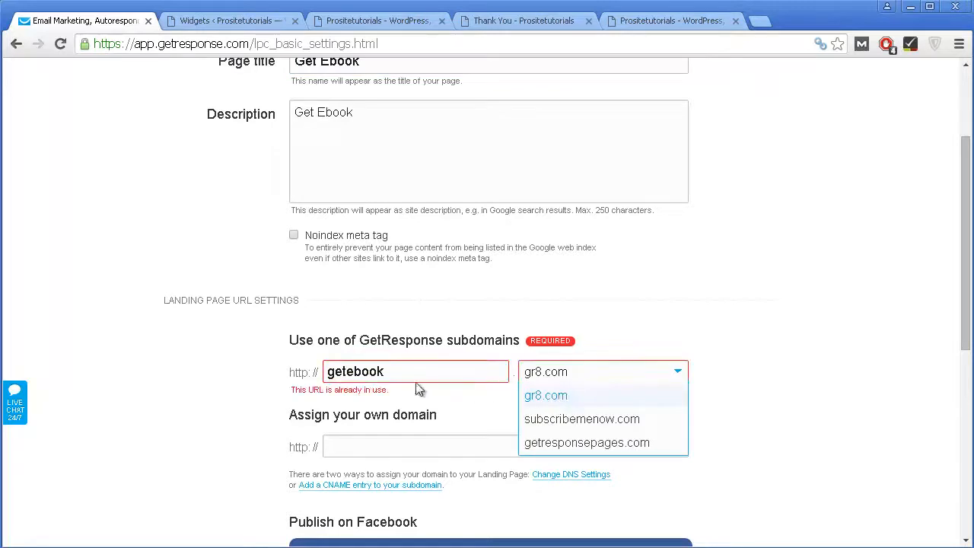
click(574, 445)
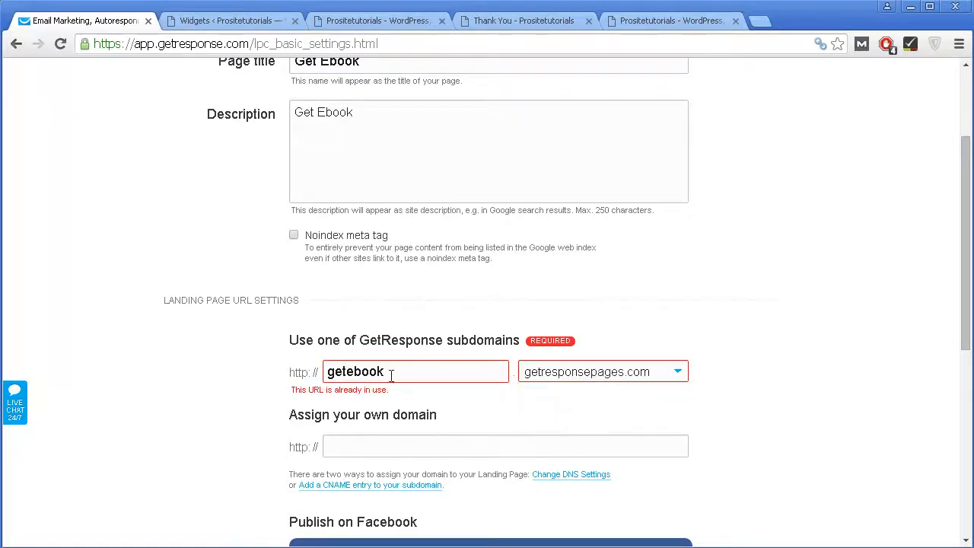
scroll(432, 411, down, 1)
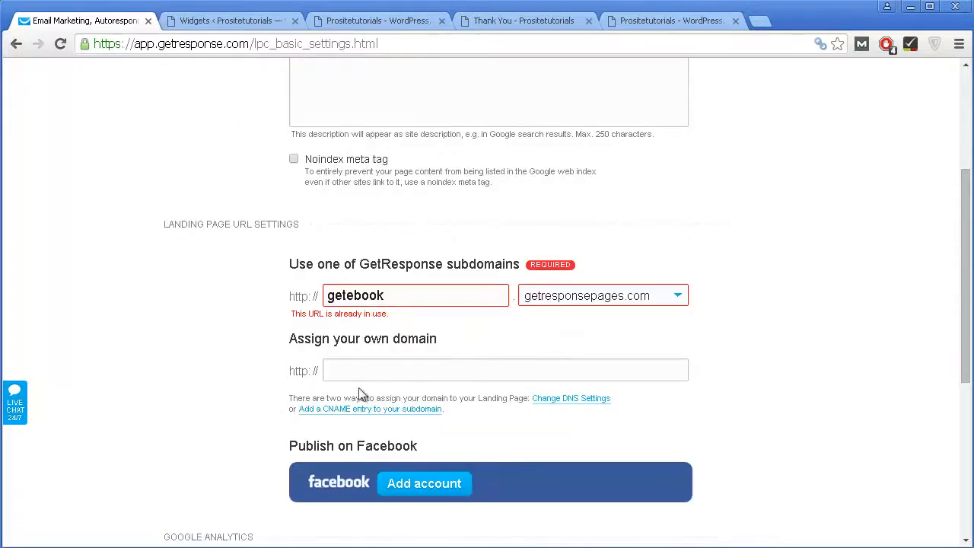
click(353, 375)
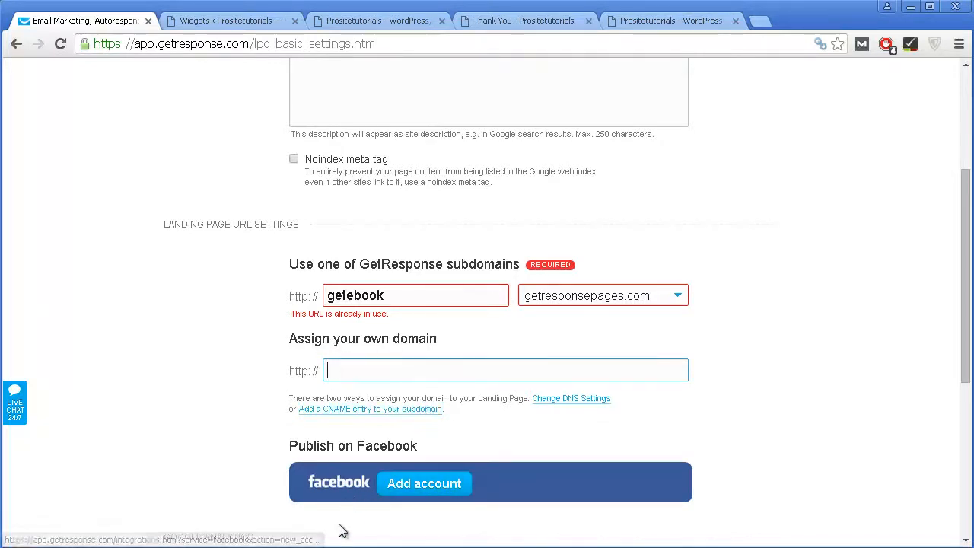
scroll(364, 411, down, 4)
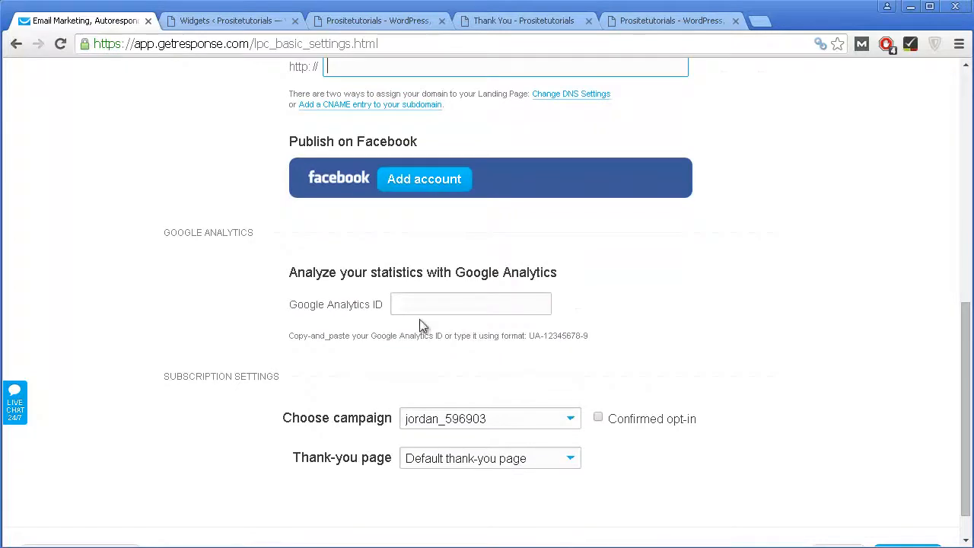
Step: Send sign-ups to test_campaign658, adding them to the cycle on day 0 with the default thank-you page
click(410, 301)
scroll(425, 301, down, 1)
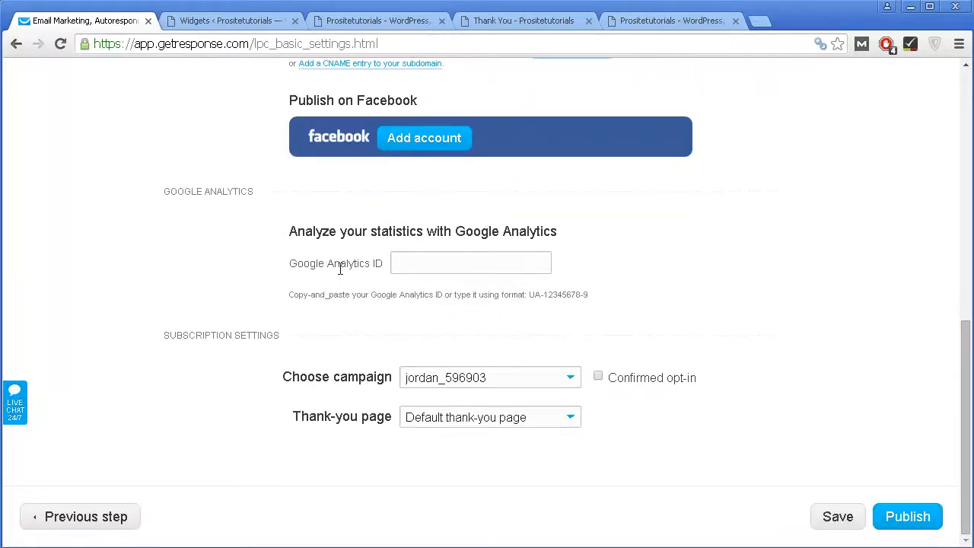
click(432, 261)
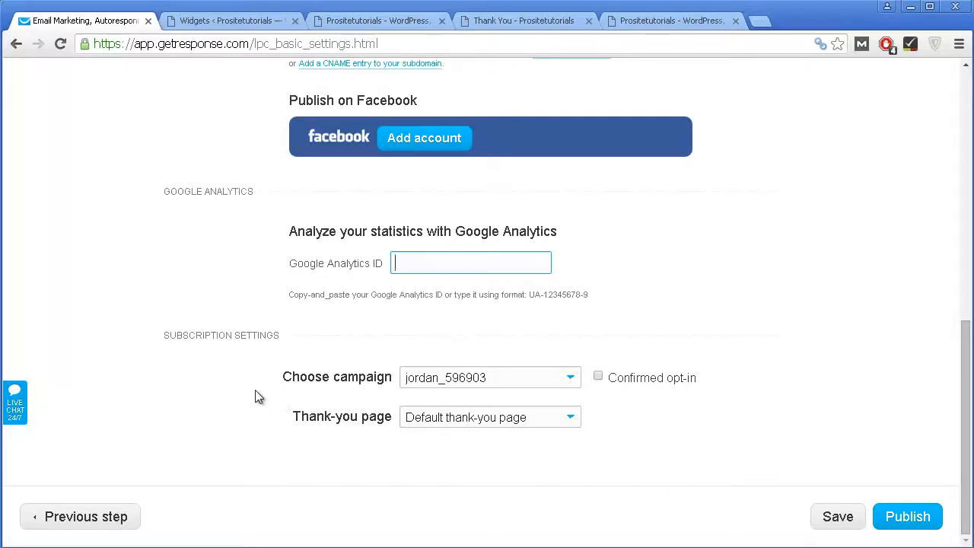
click(430, 384)
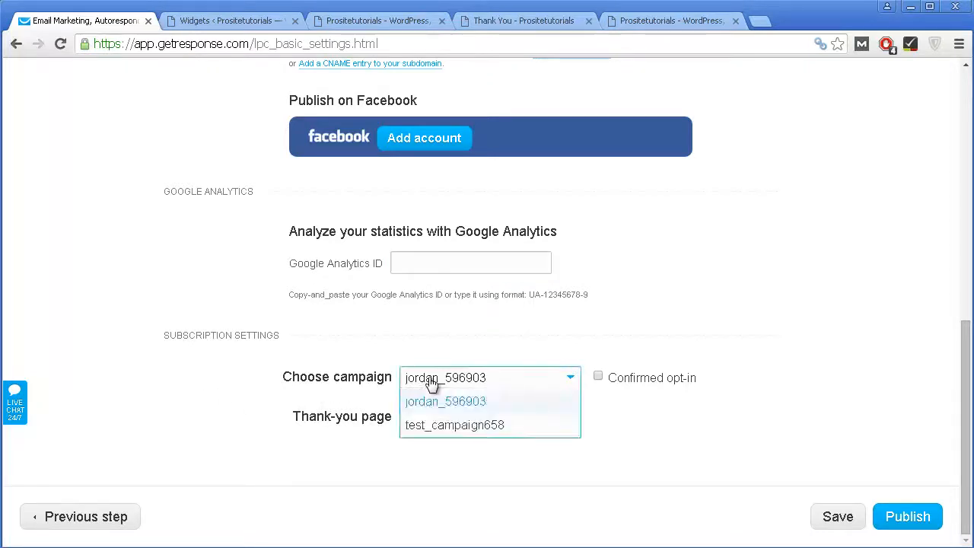
click(432, 426)
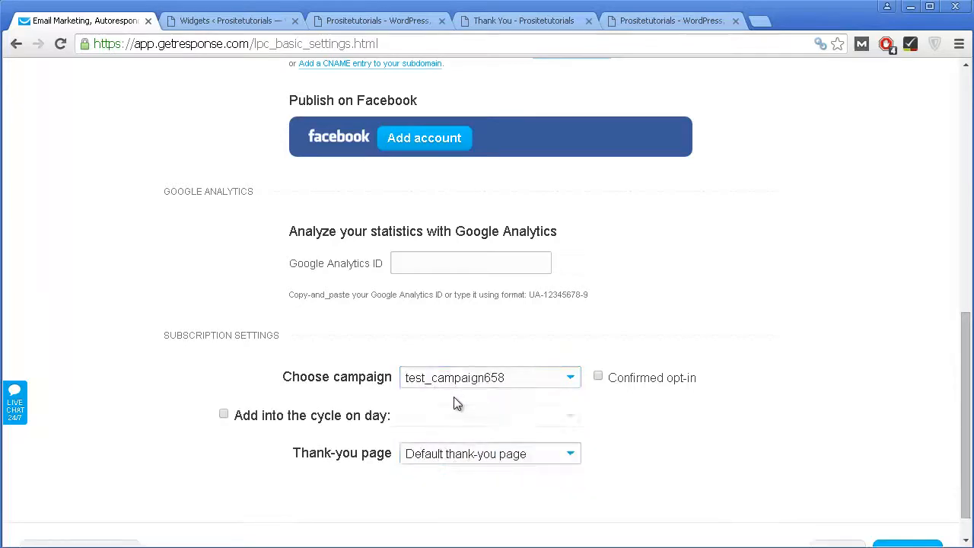
scroll(445, 493, down, 1)
click(332, 382)
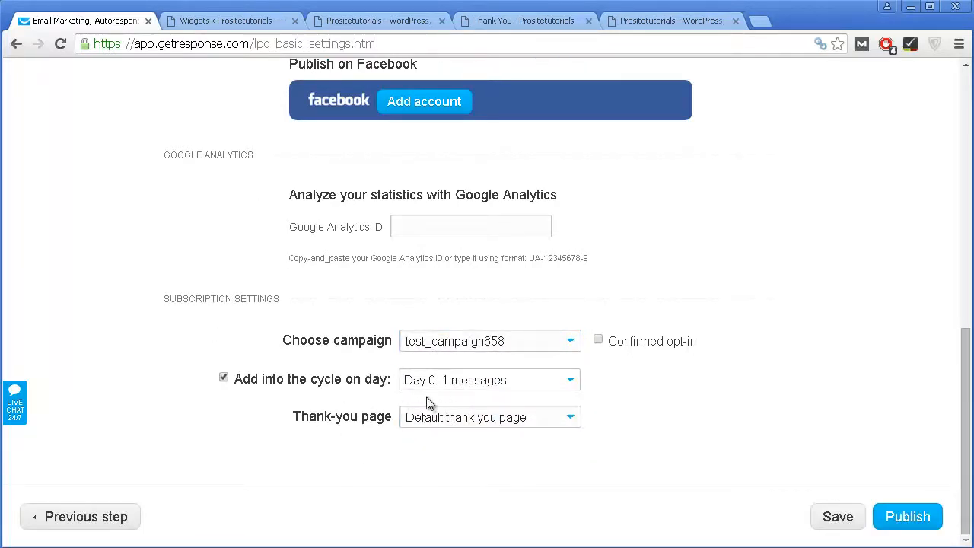
click(498, 424)
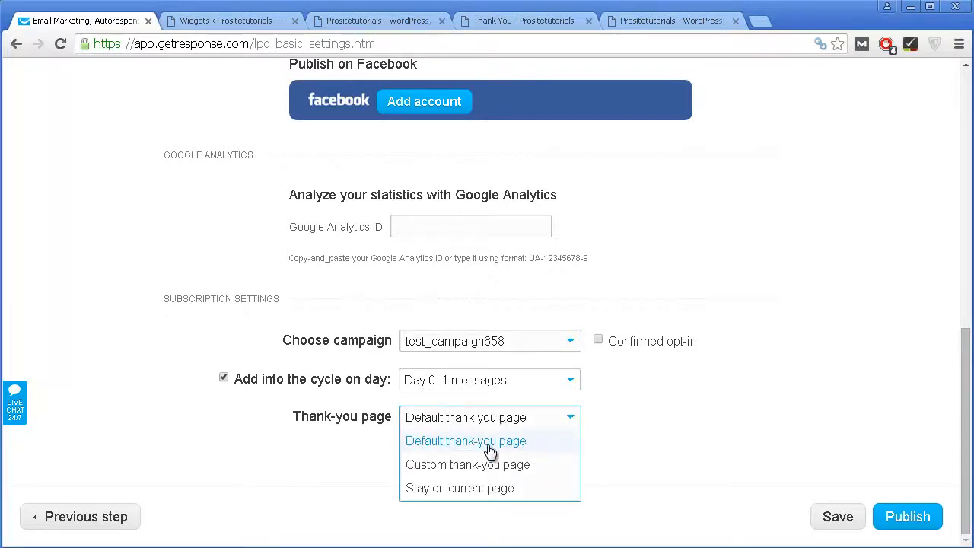
click(658, 426)
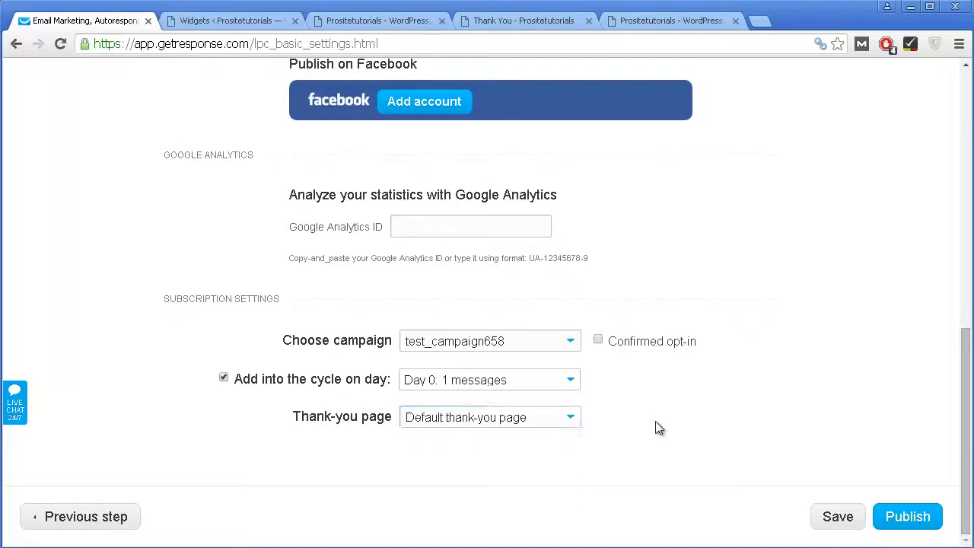
Step: Change the taken subdomain to getebook500588 on getresponsepages.com and publish the landing page
click(891, 516)
scroll(814, 483, up, 15)
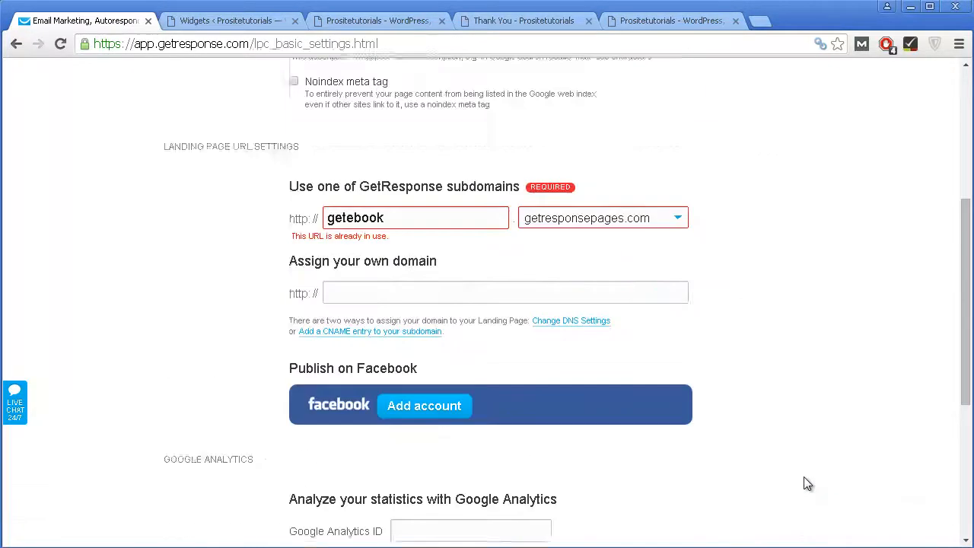
scroll(807, 484, down, 1)
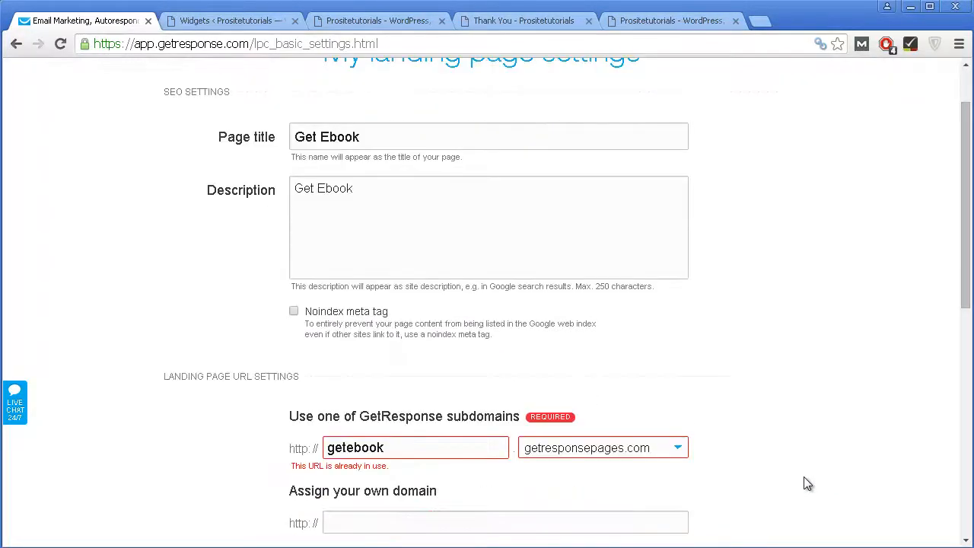
scroll(808, 484, down, 2)
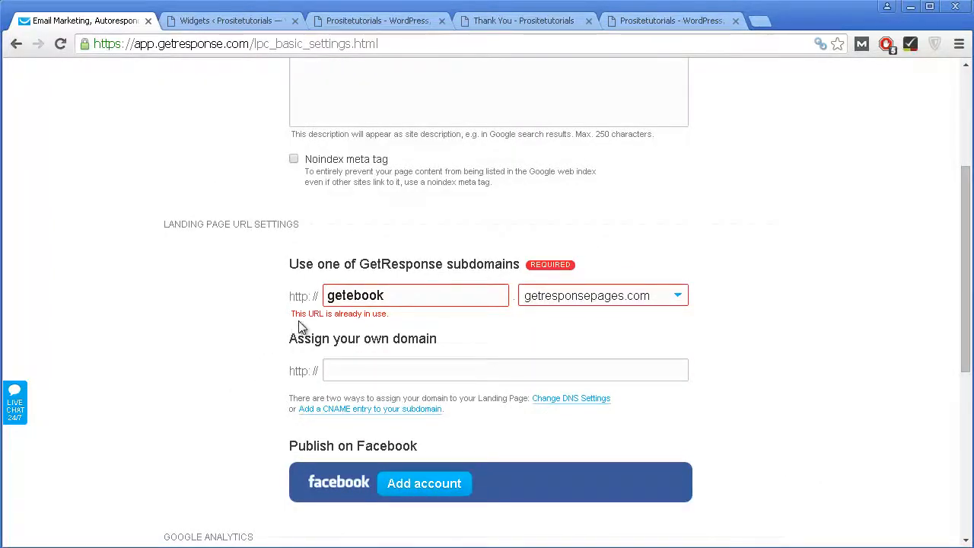
click(394, 297)
text(5)
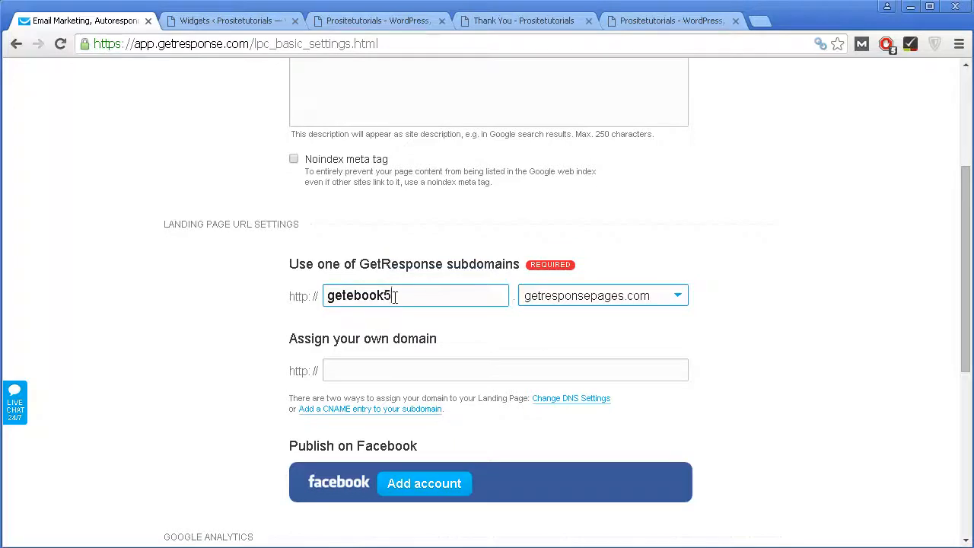
text(00588)
scroll(833, 411, down, 4)
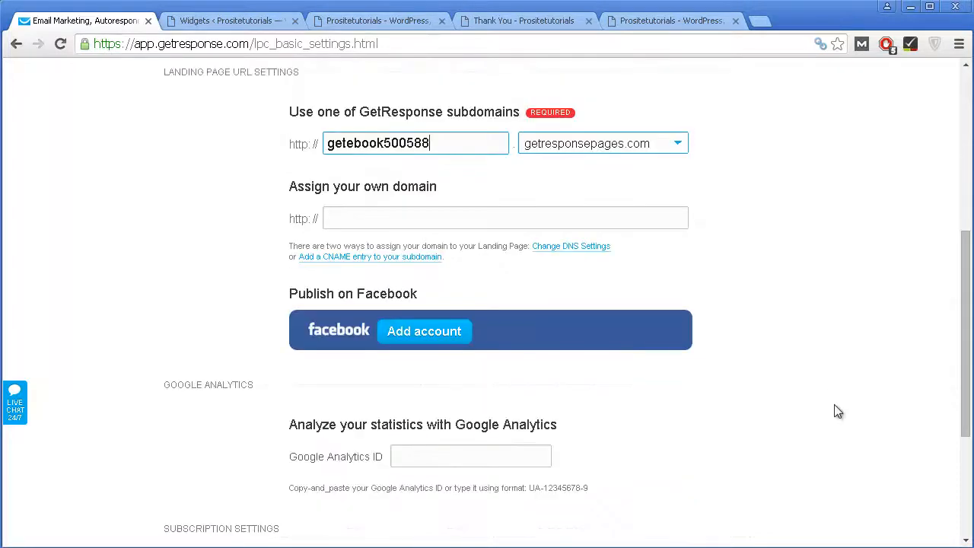
scroll(934, 530, down, 1)
click(879, 515)
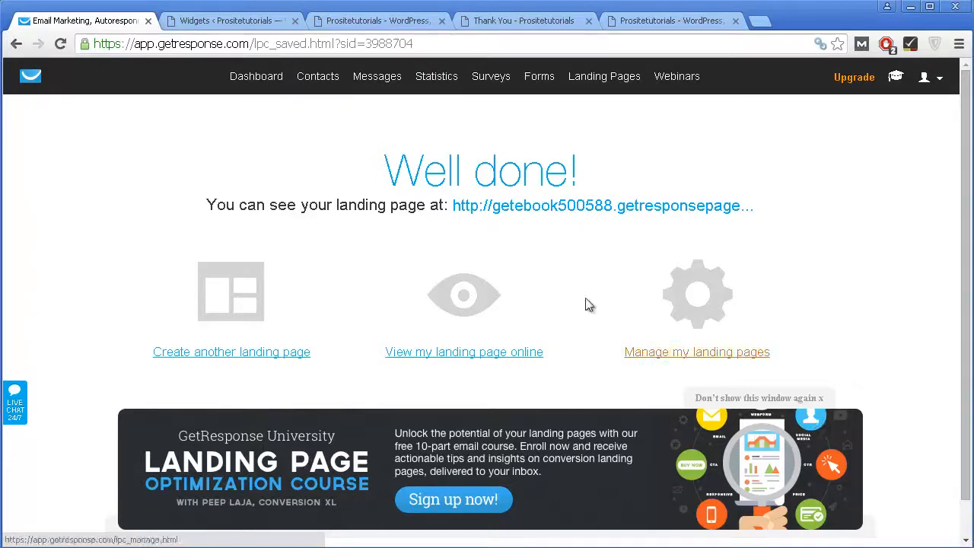
Step: Once the landing page is published, open Email Analytics from the Statistics menu
mouse_move(395, 98)
mouse_move(421, 77)
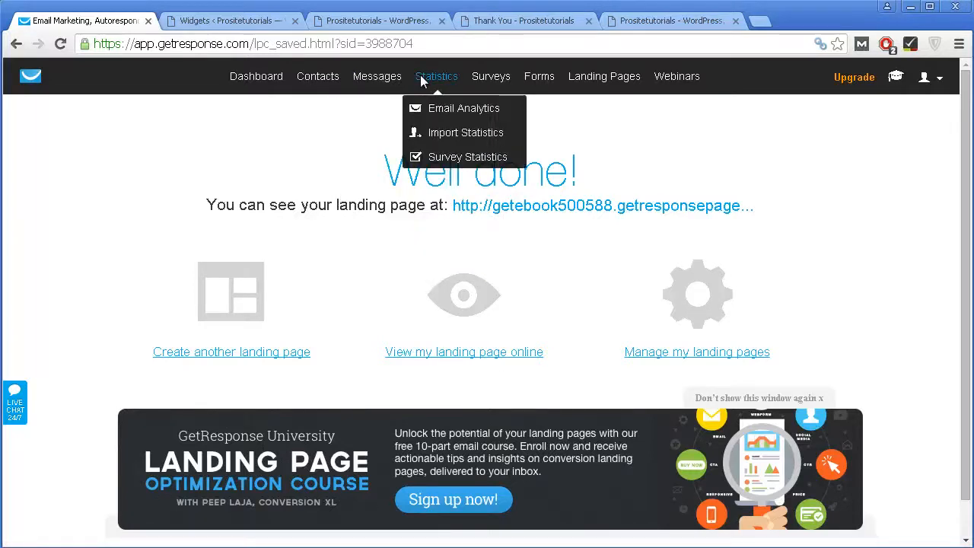
click(429, 108)
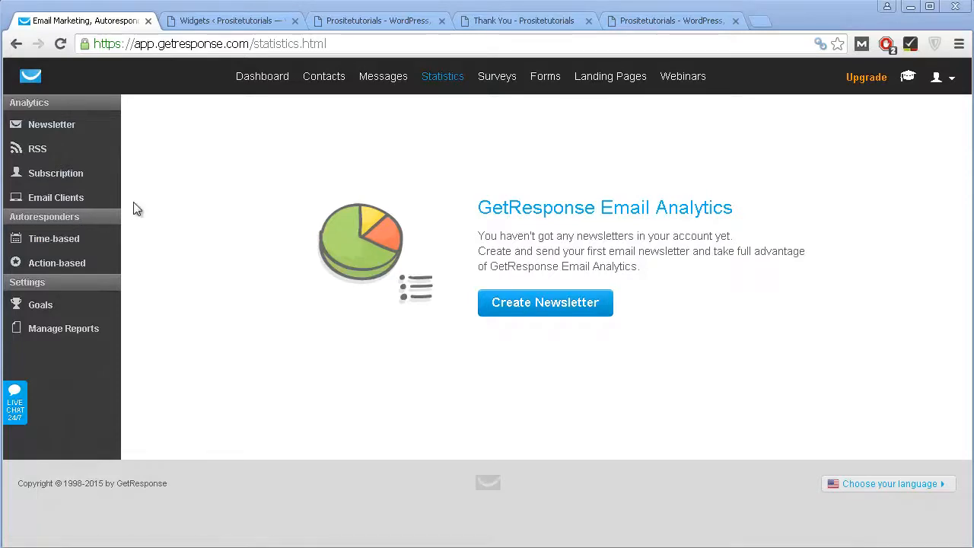
Step: Open Subscription statistics and look over the +1 list growth, stat boxes and locations map
click(52, 178)
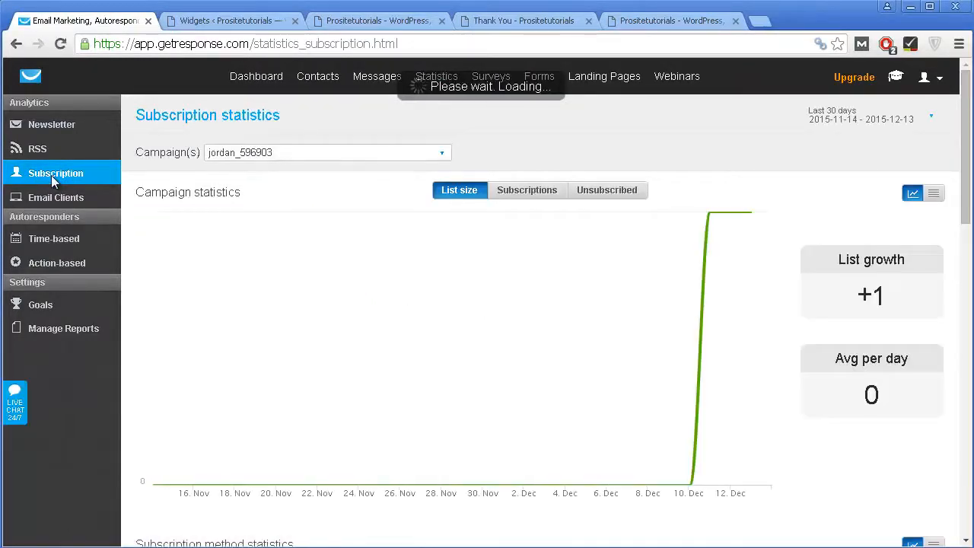
scroll(715, 415, down, 10)
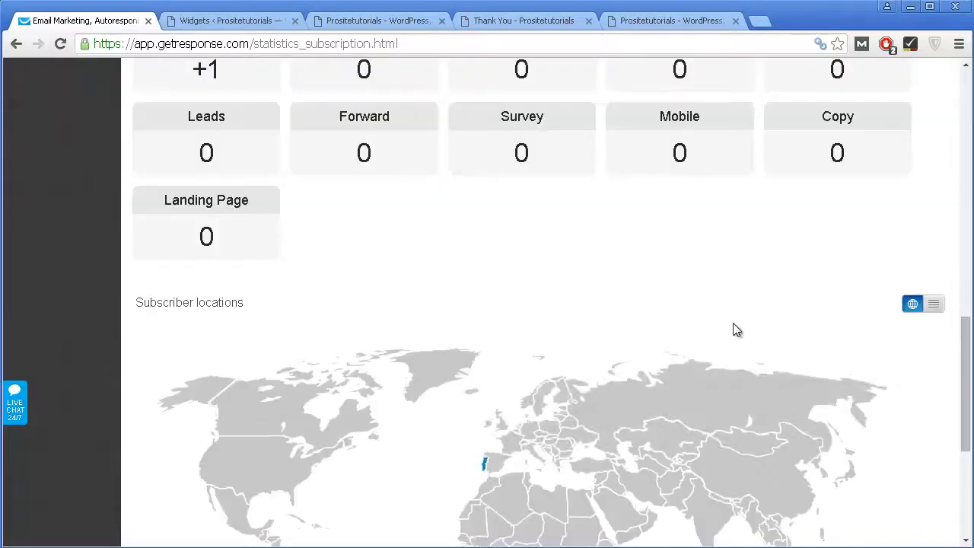
scroll(723, 315, up, 10)
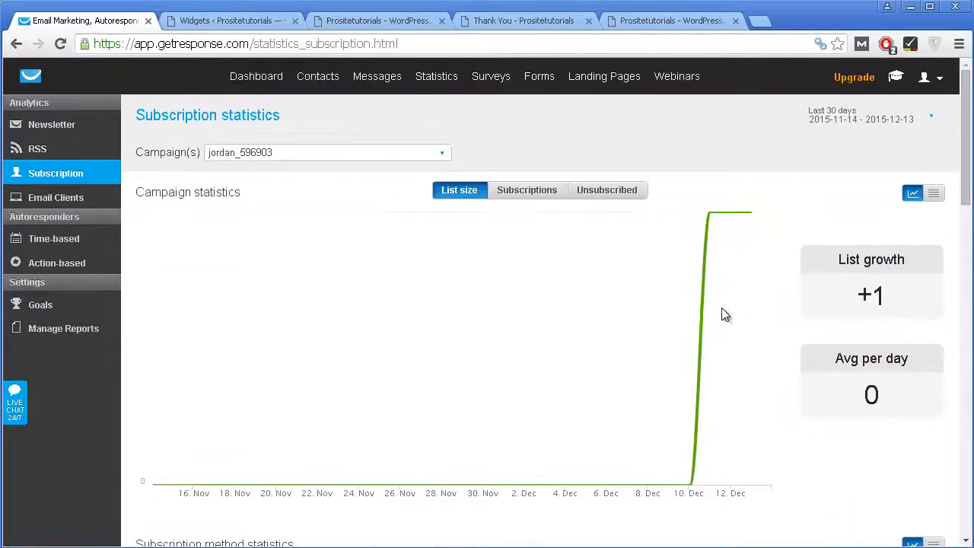
scroll(722, 304, down, 8)
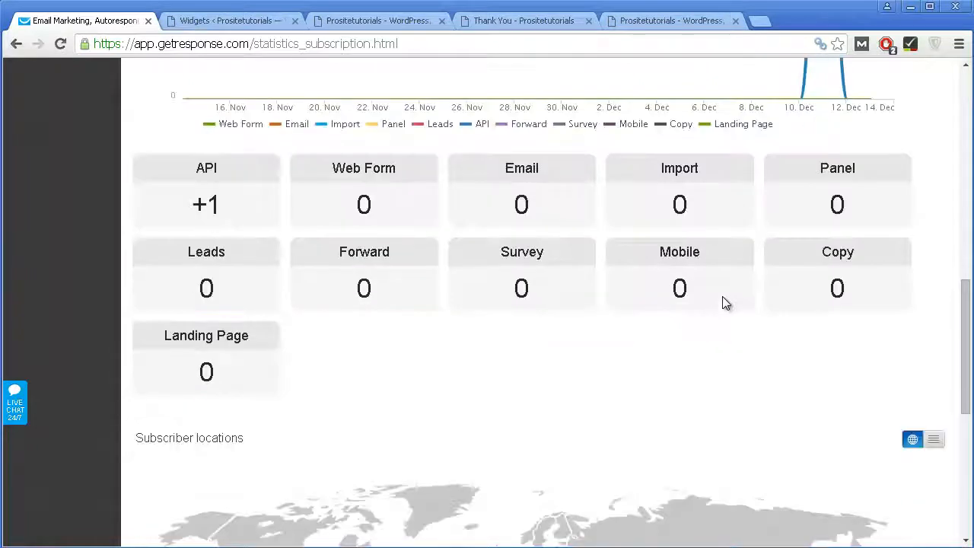
scroll(724, 303, down, 5)
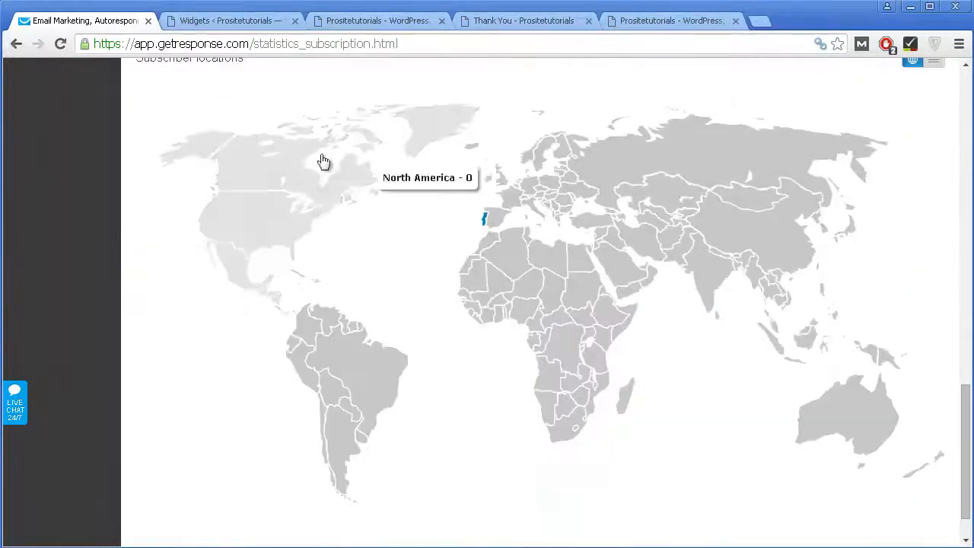
scroll(719, 343, up, 4)
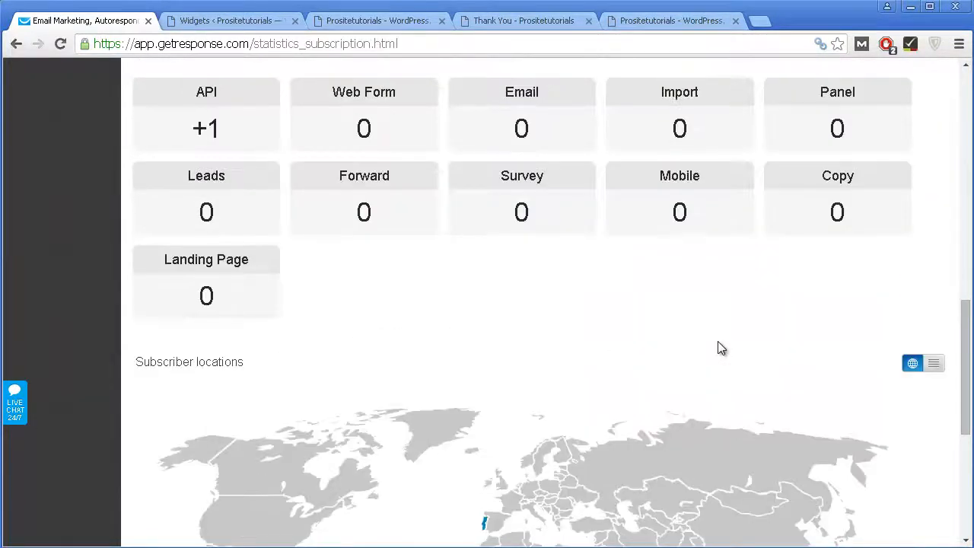
scroll(721, 348, up, 1)
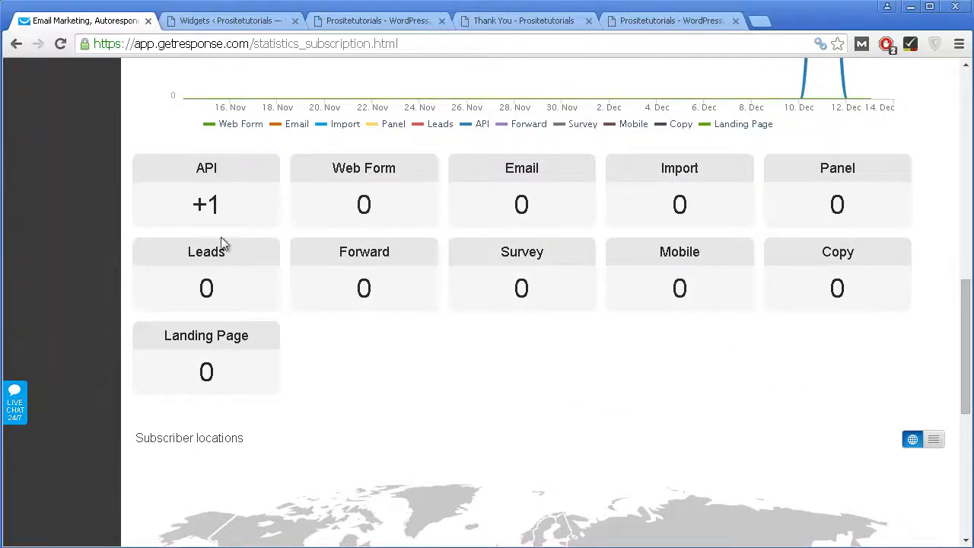
scroll(380, 283, down, 1)
scroll(417, 252, up, 6)
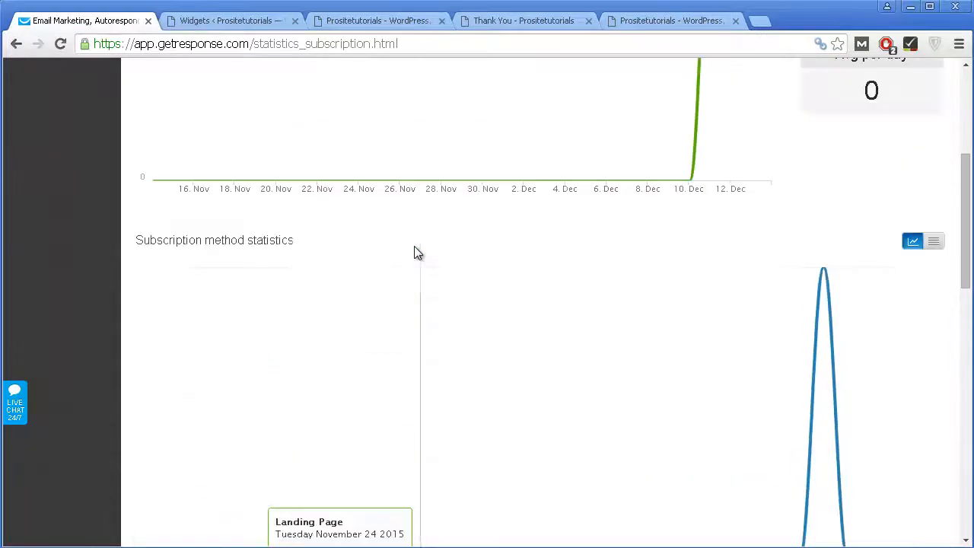
scroll(417, 253, up, 4)
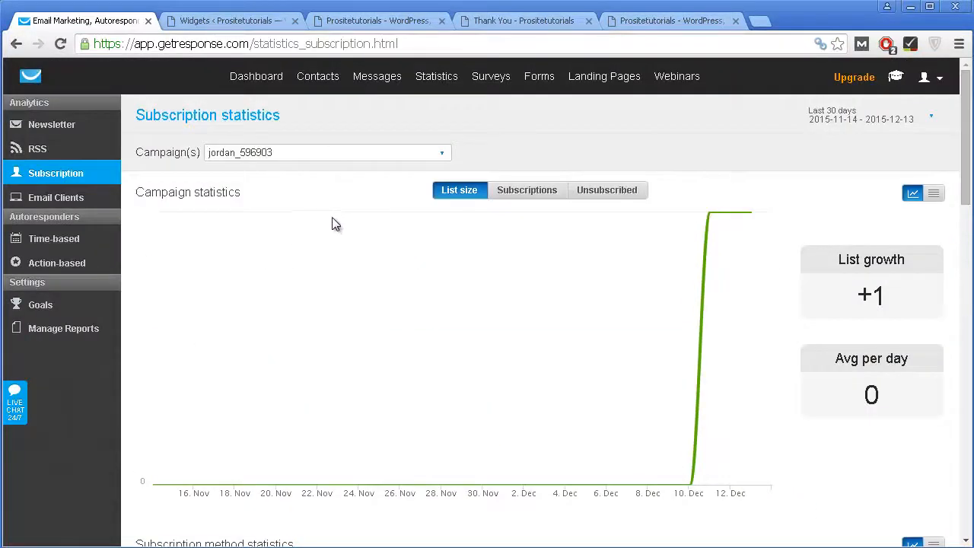
Step: View Time-based autoresponder statistics for test_campaign658, which show 0 sent
click(59, 248)
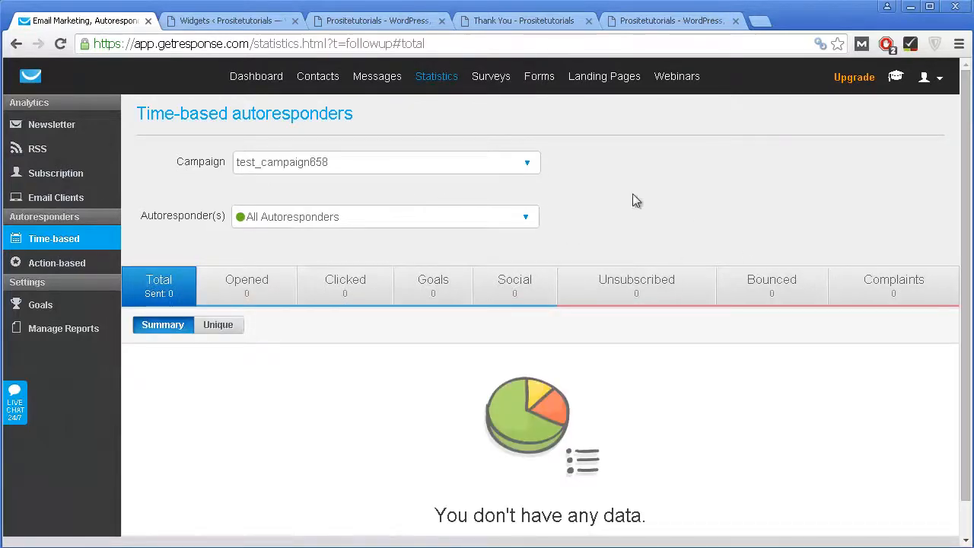
click(350, 161)
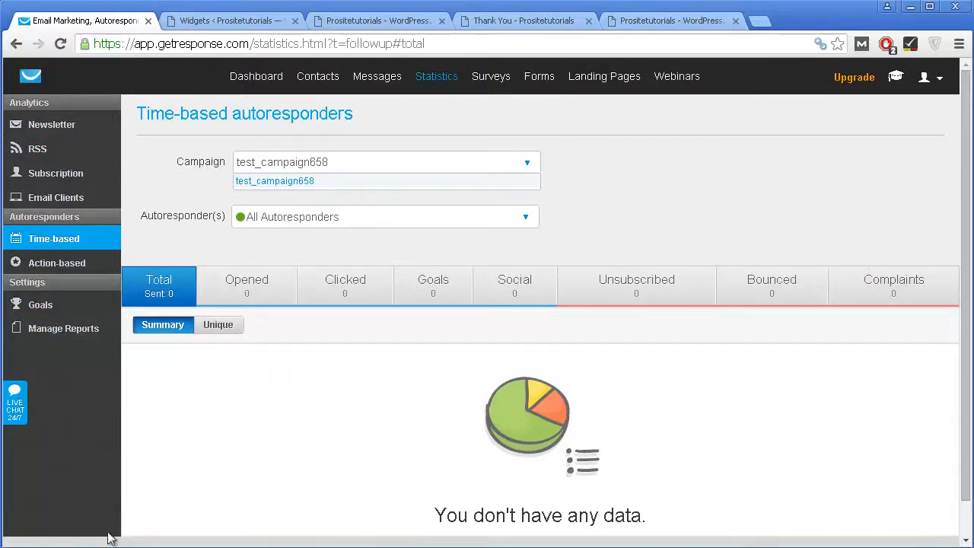
click(747, 245)
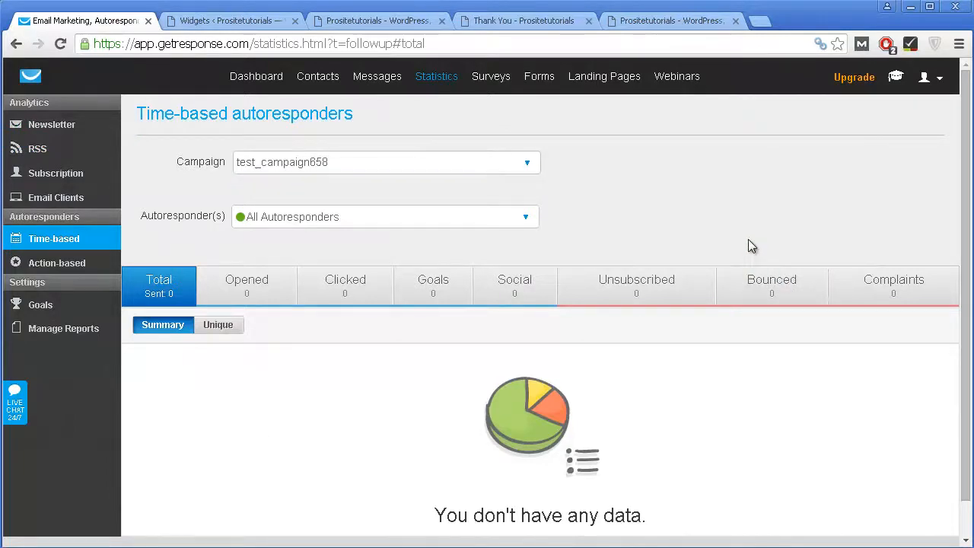
scroll(720, 298, down, 1)
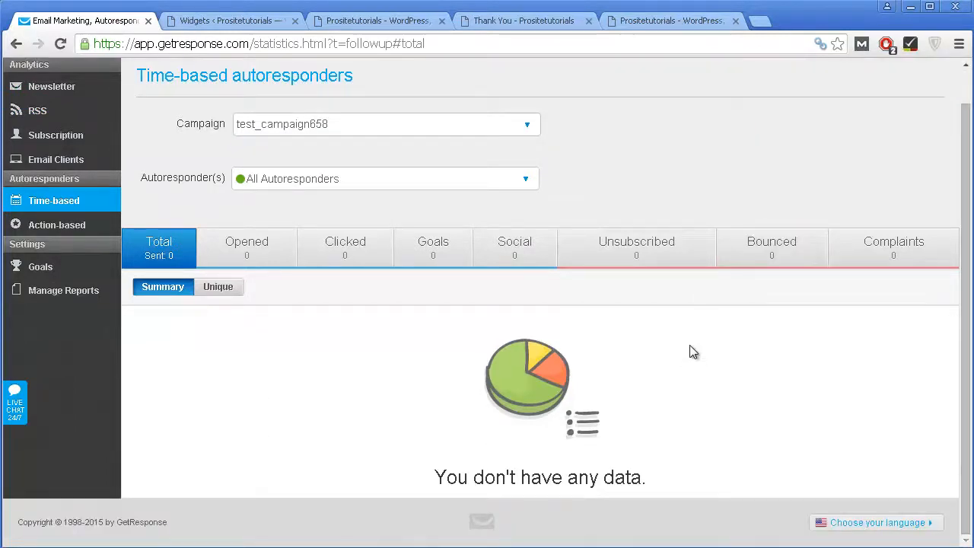